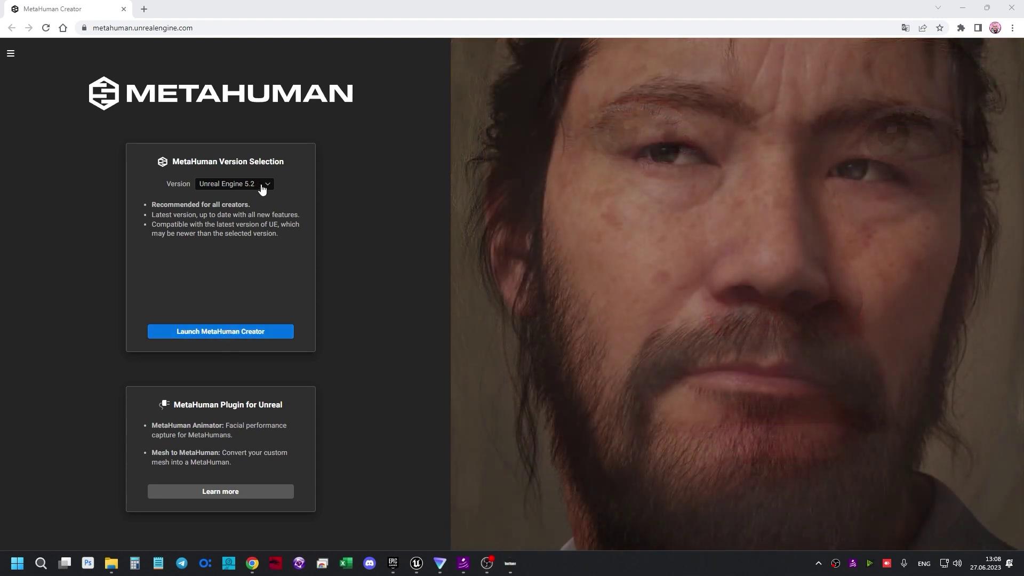
Launch MetaHuman Creator for Unreal Engine 5.2 and reach the My MetaHumans library
click(271, 333)
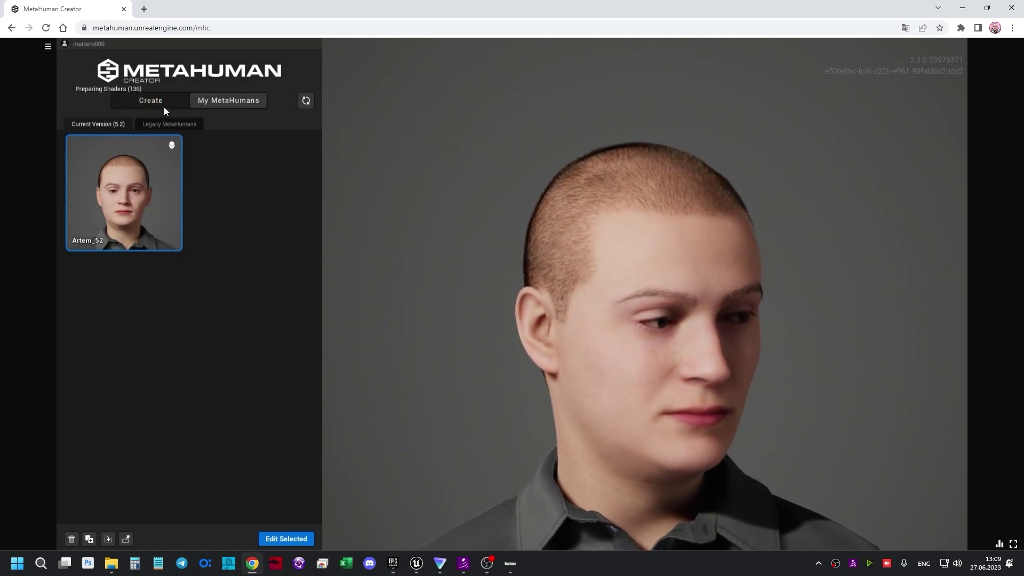
Browse the Create preset gallery, preview Orla, and create a new MetaHuman from her
click(163, 104)
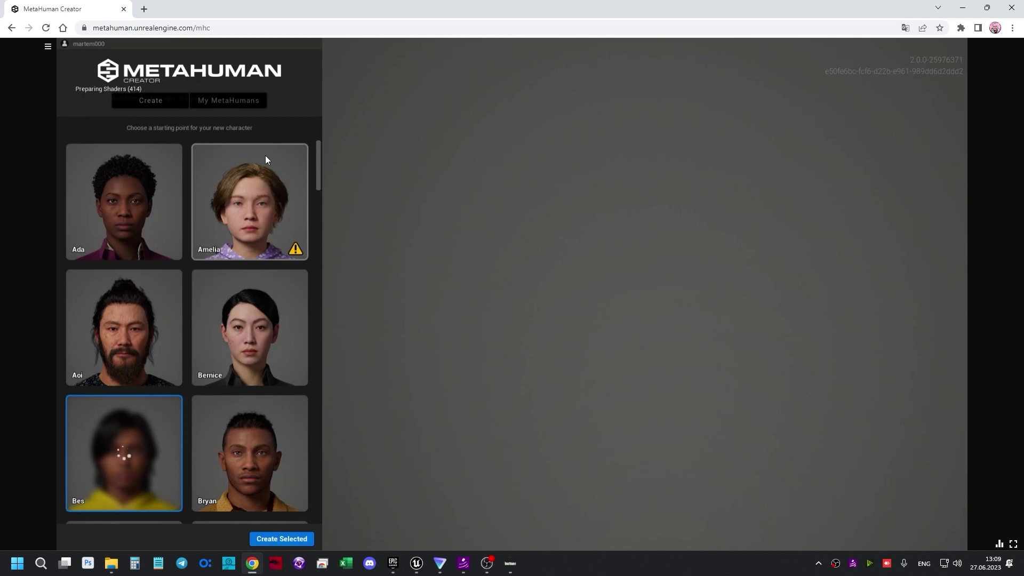
click(321, 161)
mouse_move(321, 161)
mouse_down()
mouse_move(318, 485)
mouse_move(307, 422)
mouse_up()
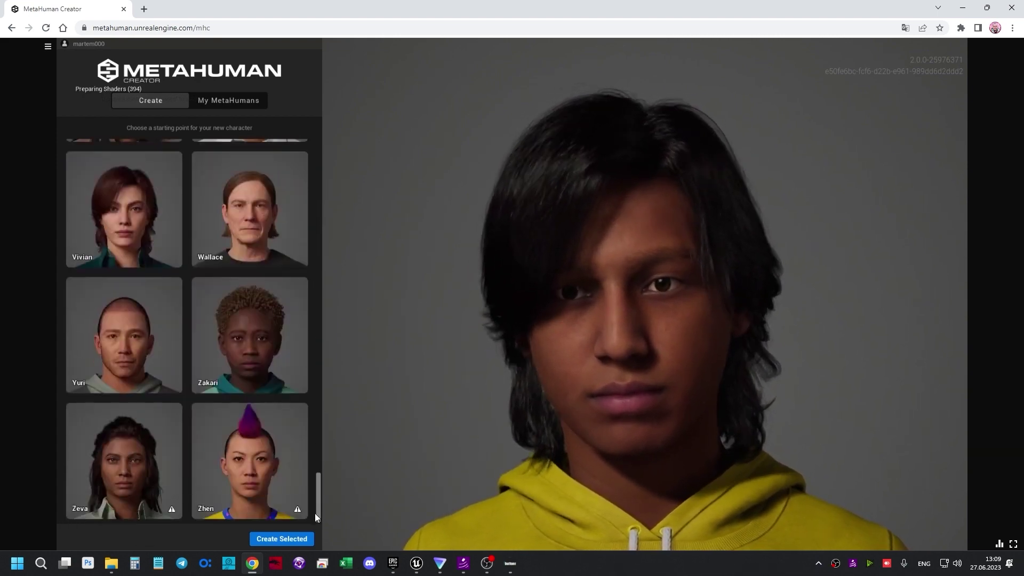
scroll(255, 265, up, 3)
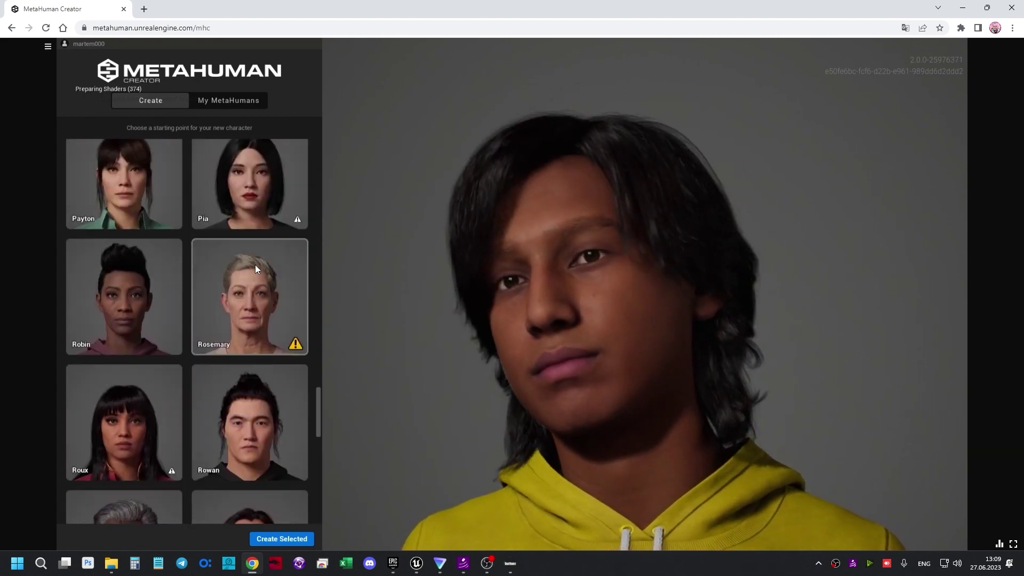
scroll(188, 286, up, 3)
scroll(188, 280, up, 3)
scroll(174, 266, up, 2)
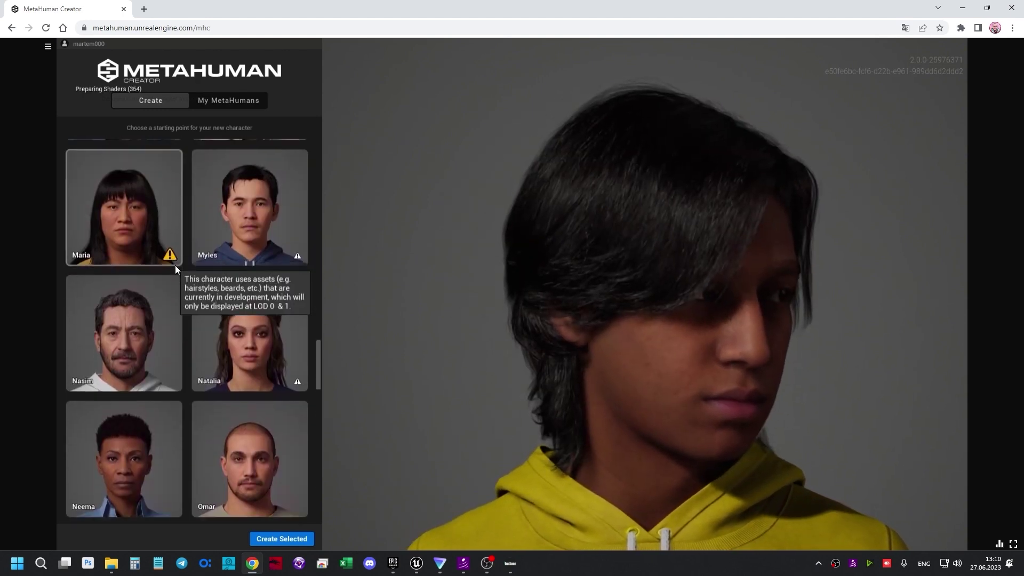
scroll(175, 264, down, 2)
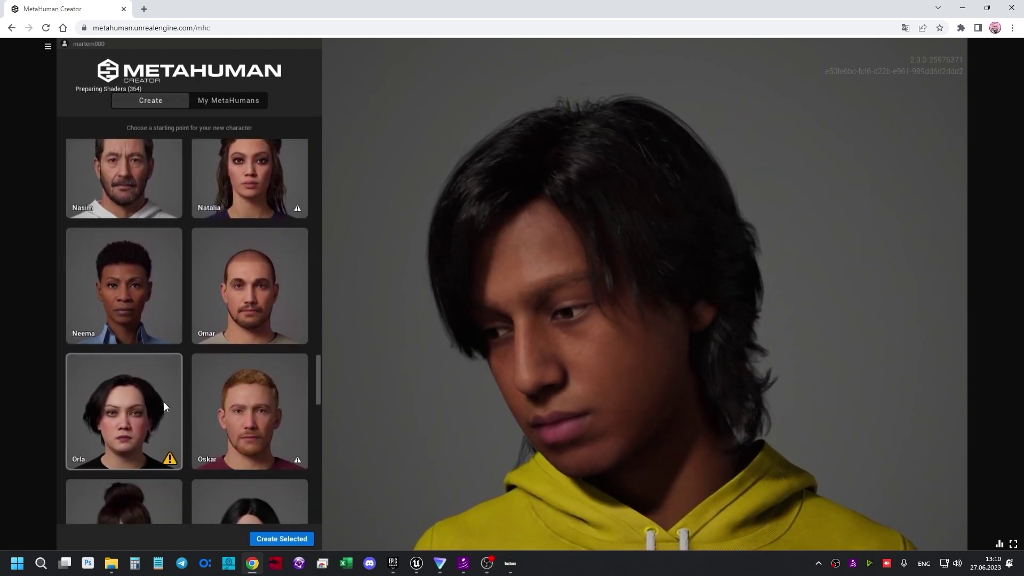
click(128, 407)
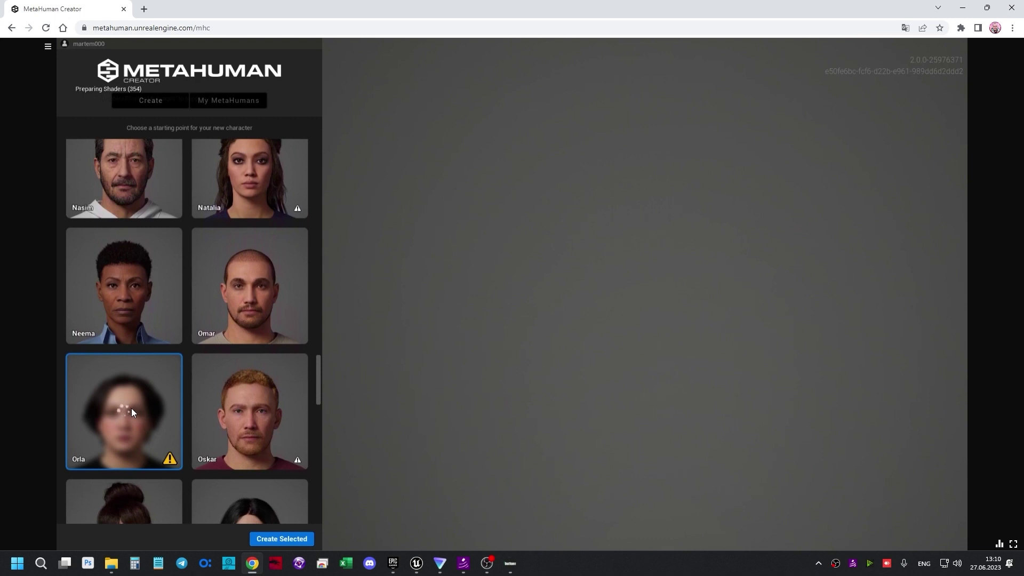
mouse_move(167, 458)
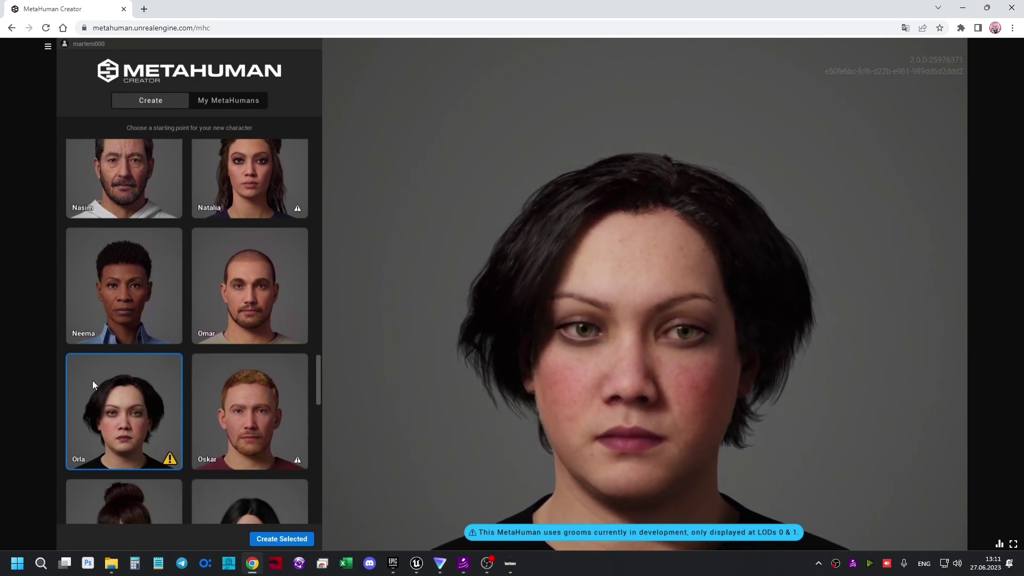
click(302, 539)
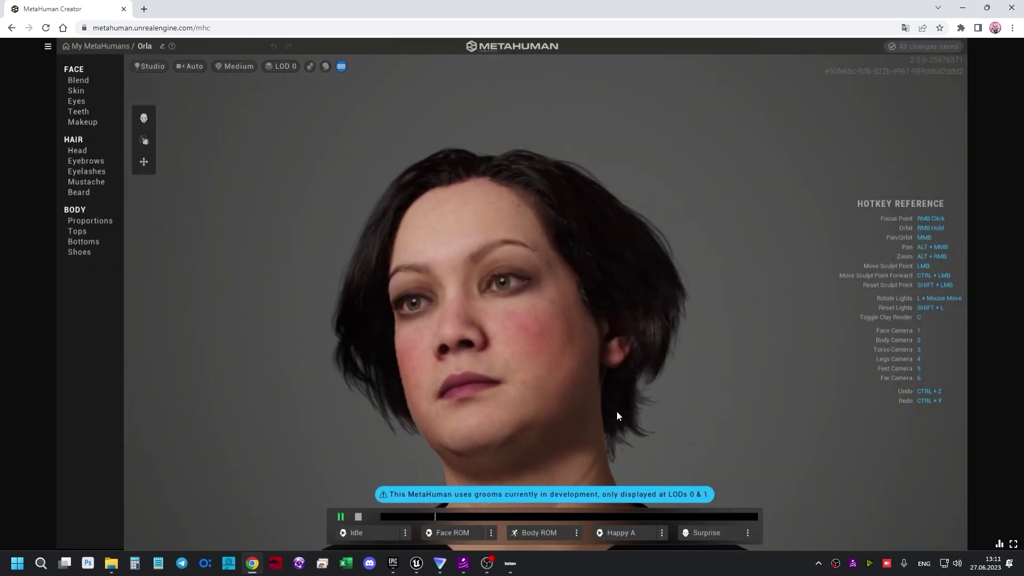
mouse_move(616, 416)
middle_down()
mouse_move(597, 109)
mouse_move(733, 324)
middle_up()
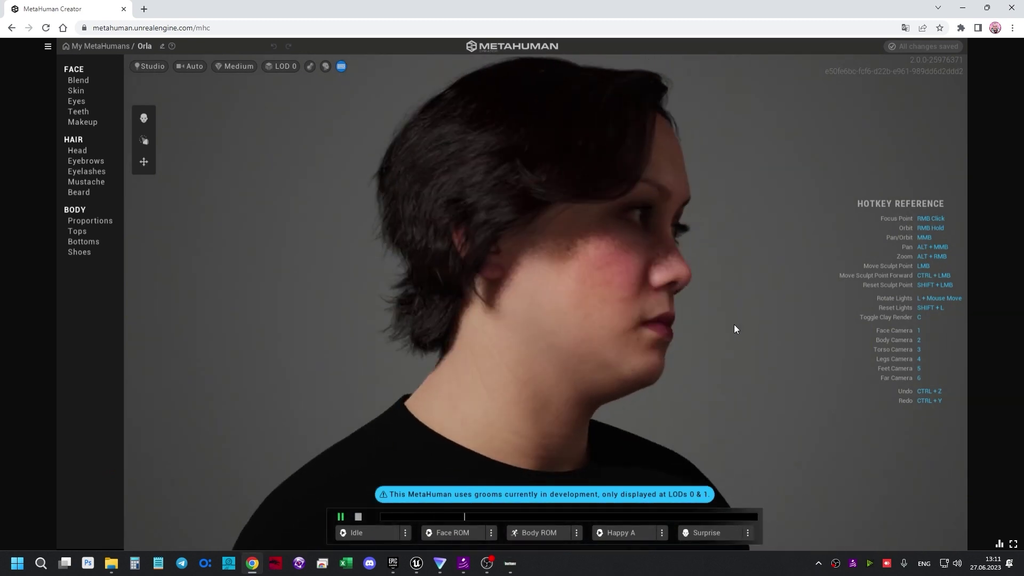
key(2)
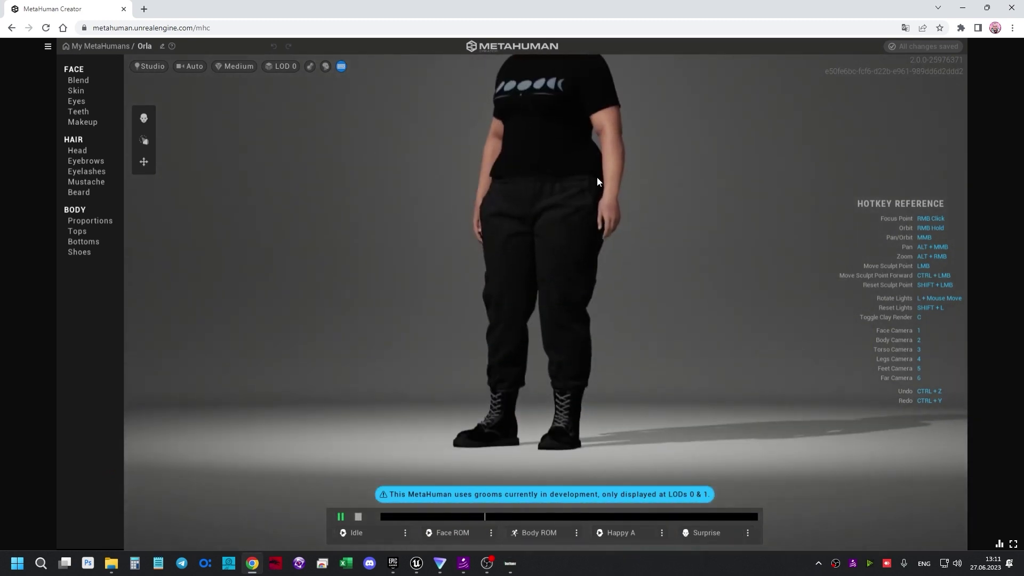
middle_drag(597, 177, 584, 361)
right_click(554, 189)
middle_drag(555, 190, 598, 414)
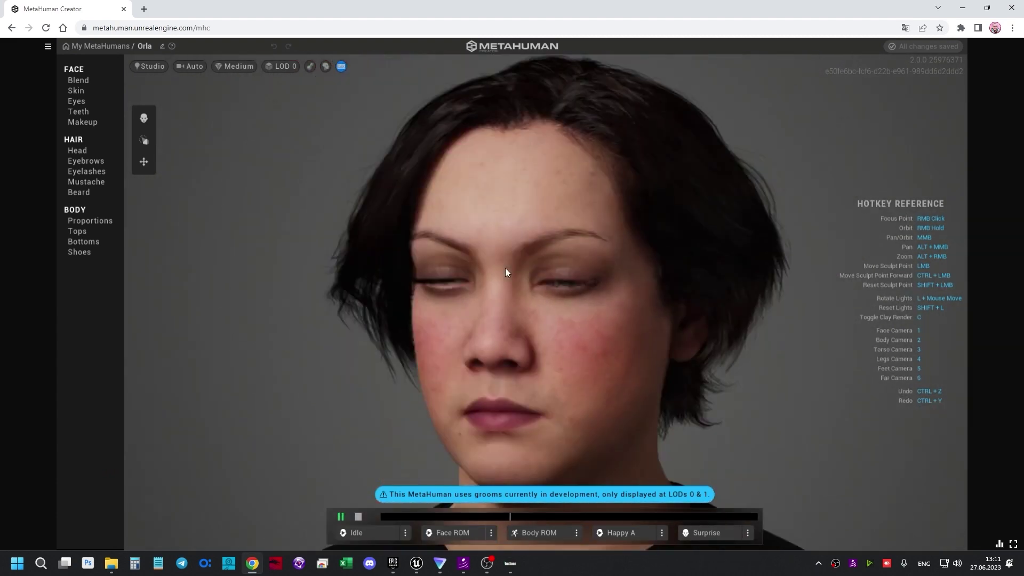
scroll(504, 267, up, 3)
middle_drag(504, 277, 353, 285)
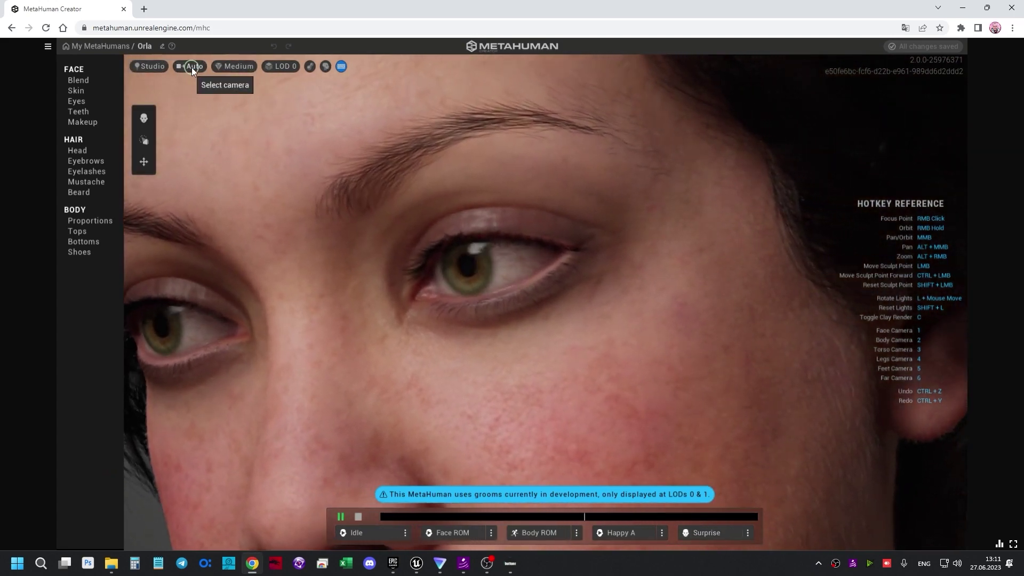
Set the viewport render quality to Epic (Ray Traced)
click(191, 68)
click(233, 68)
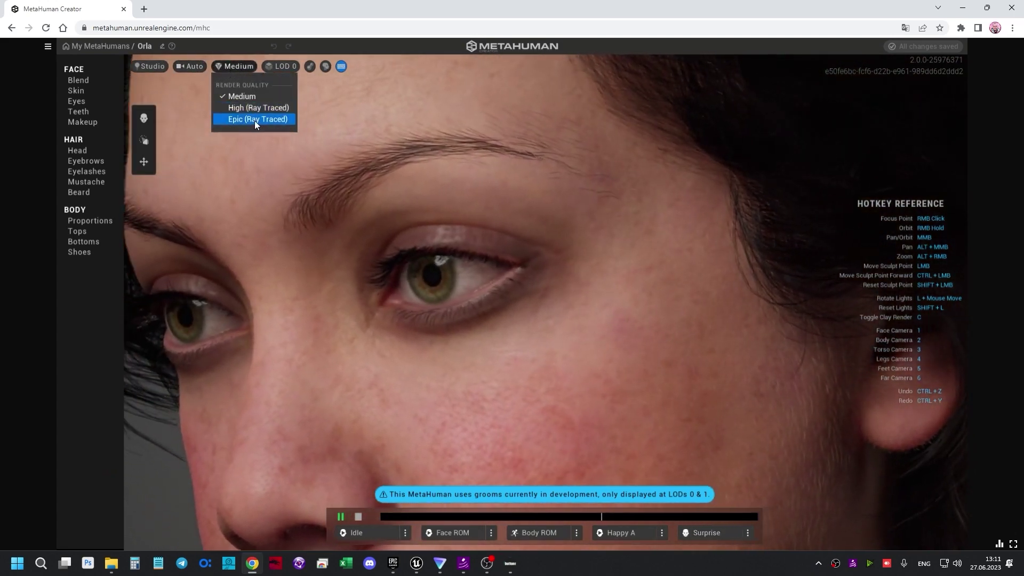
click(254, 119)
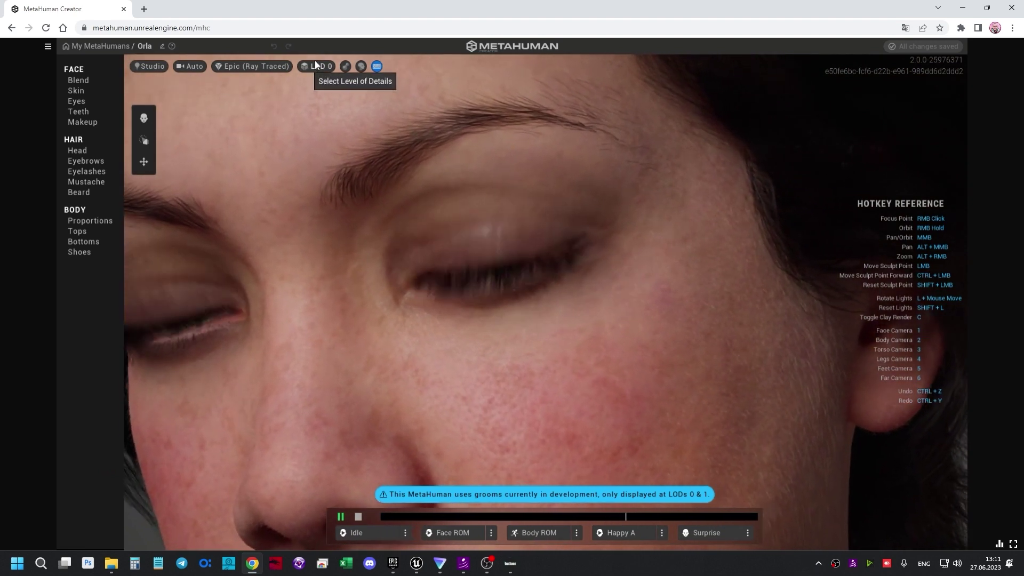
Step the level of detail through LOD 2, 3 and 4, checking torso, body, legs and face framings
click(315, 67)
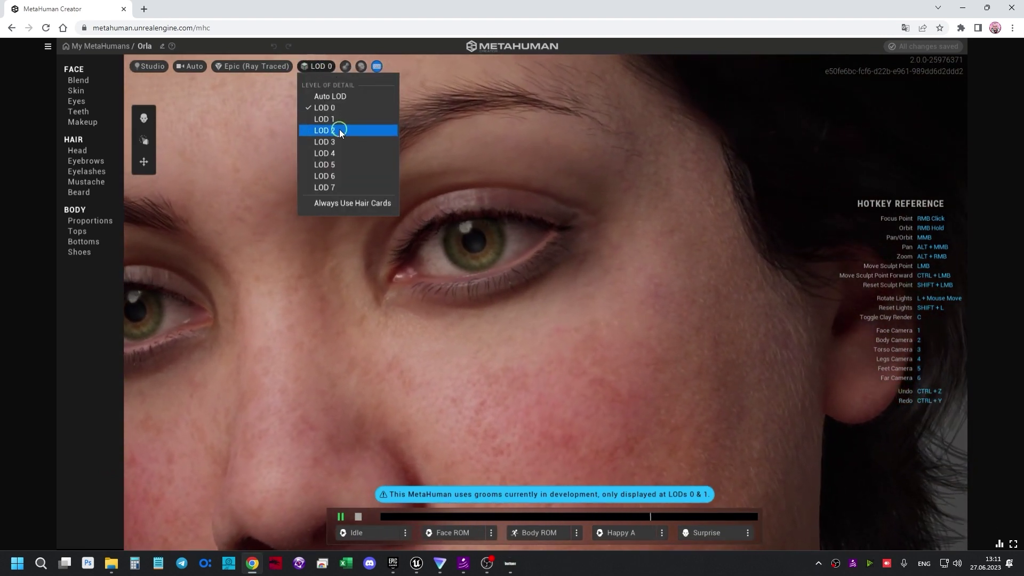
click(336, 130)
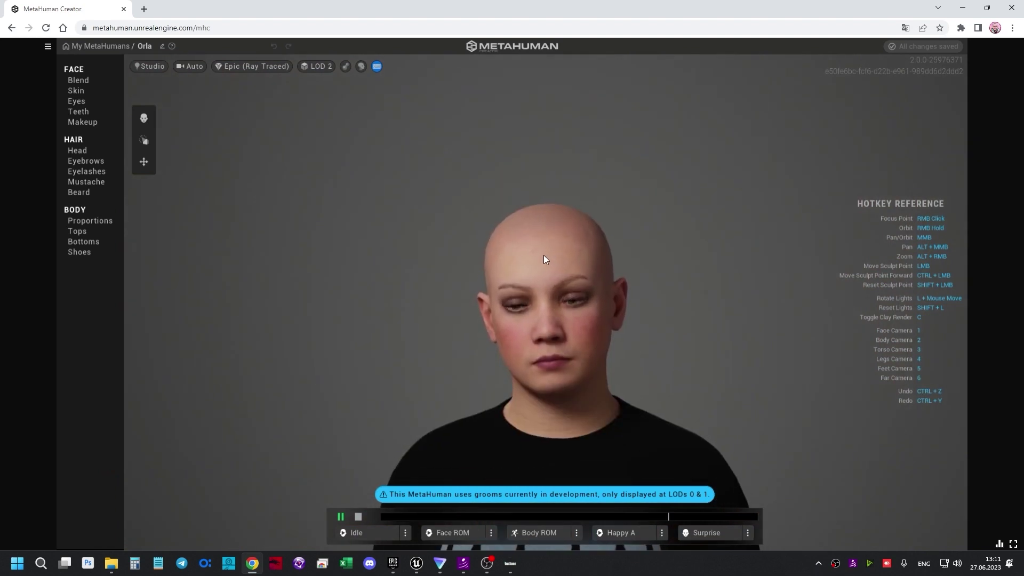
click(309, 66)
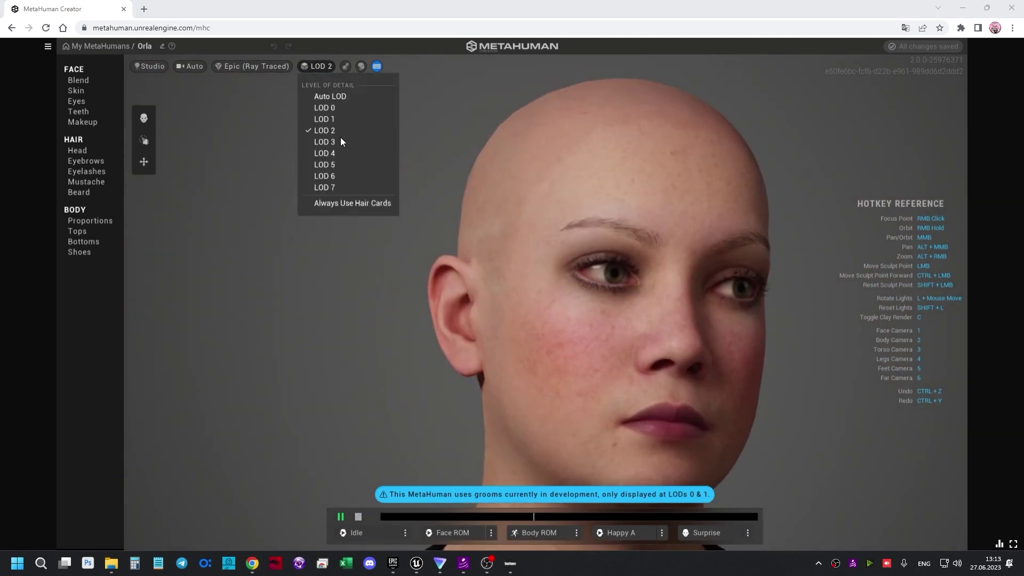
click(337, 143)
click(322, 64)
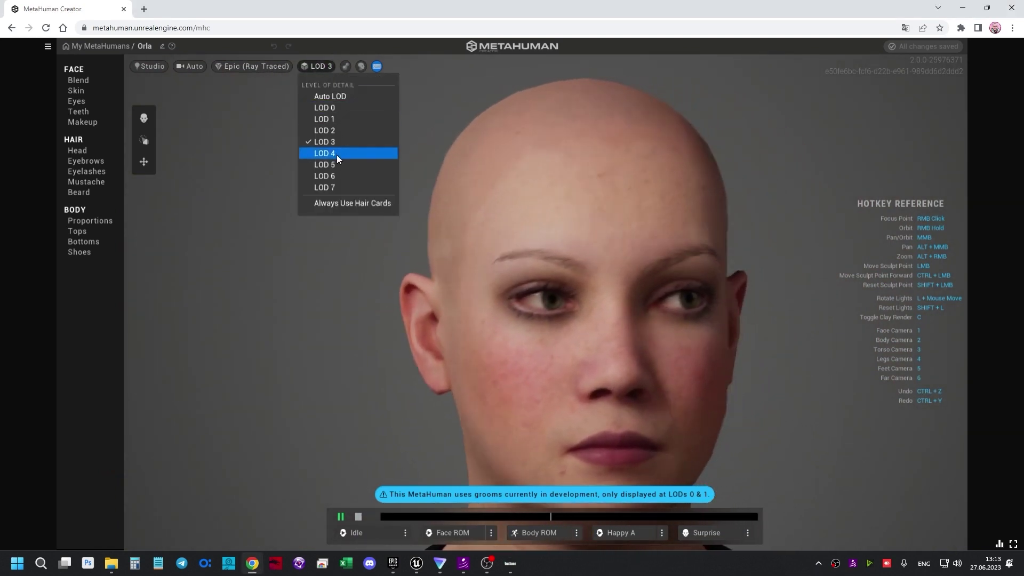
click(337, 153)
click(305, 63)
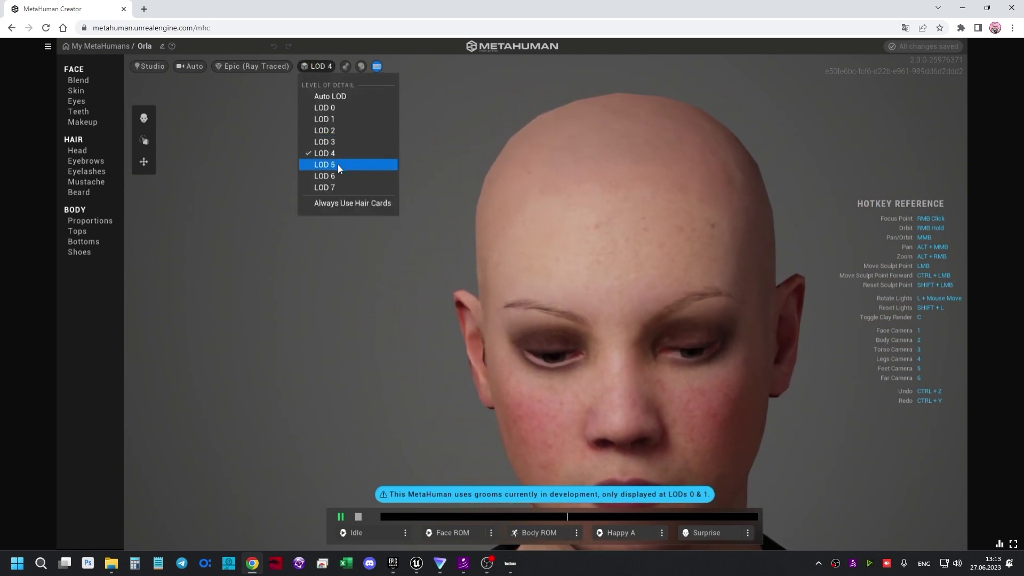
click(643, 313)
key(3)
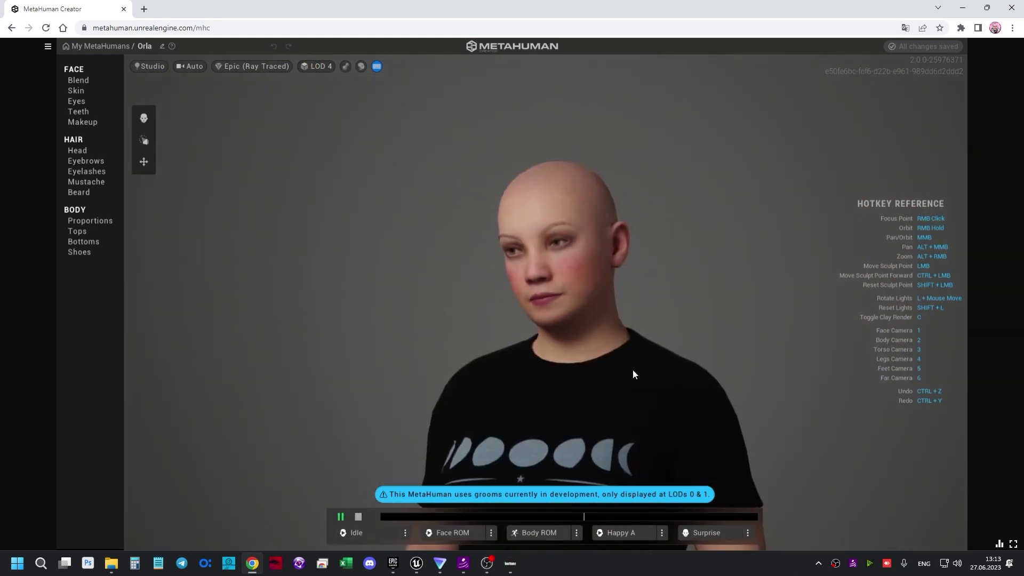
key(2)
key(4)
key(6)
key(1)
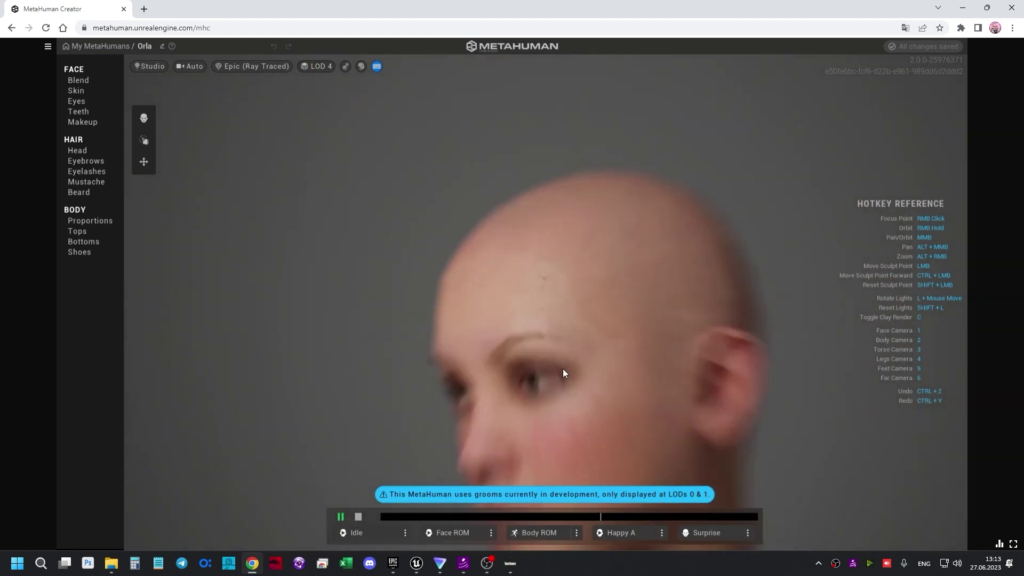
Continue through LOD 5, 6 and 7, then return to full-detail LOD 0
click(315, 65)
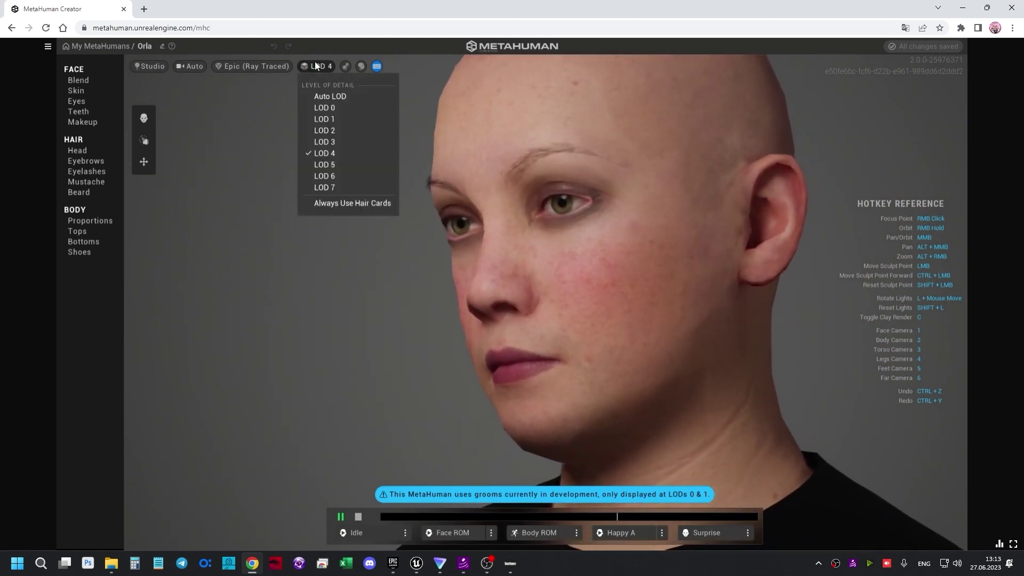
click(340, 165)
click(315, 65)
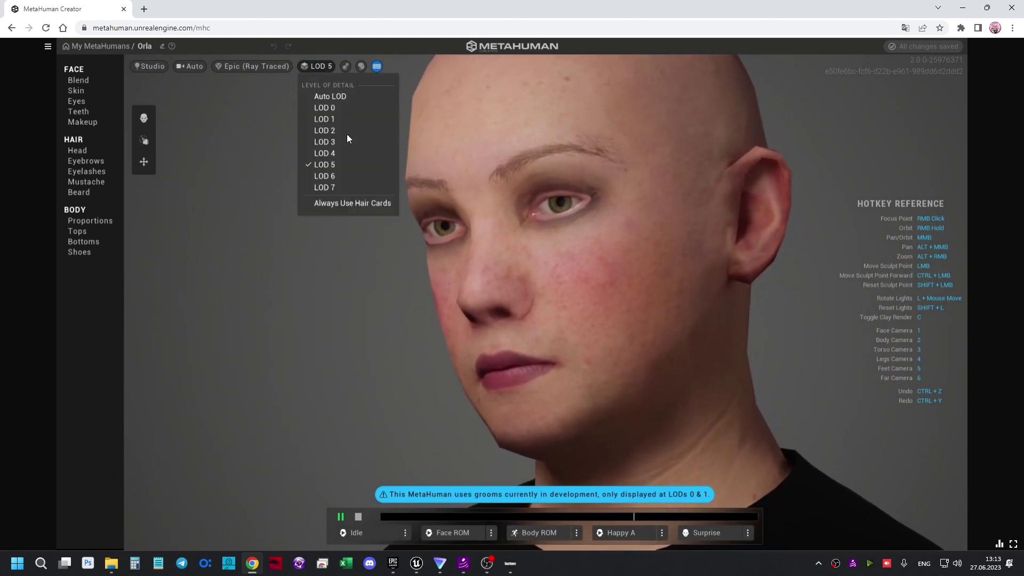
click(343, 177)
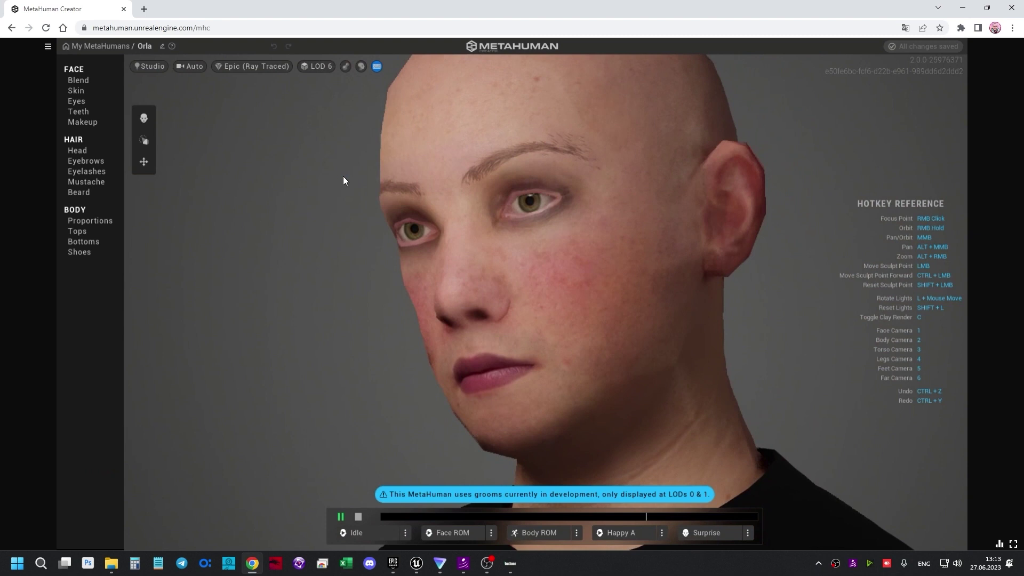
click(318, 65)
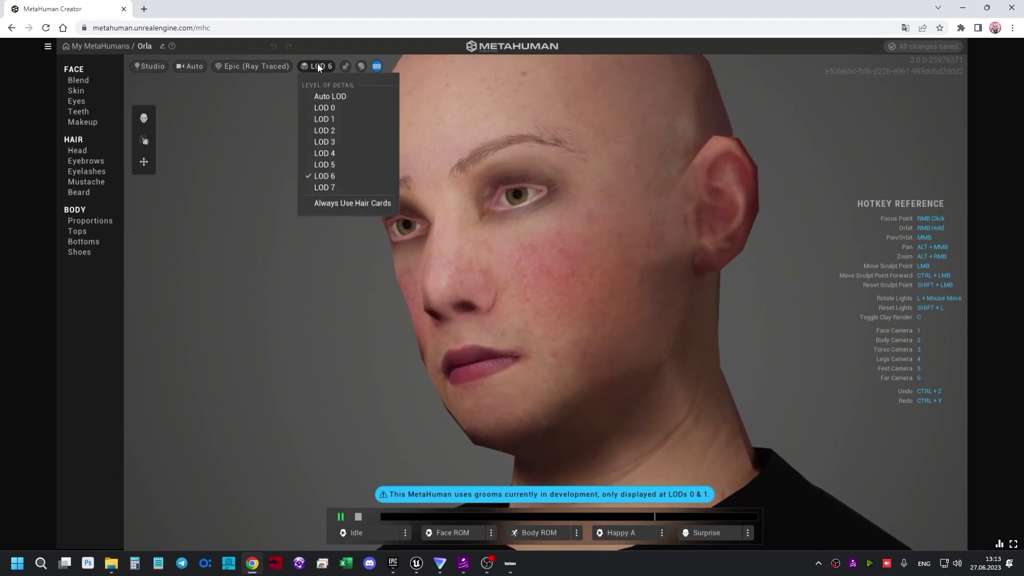
click(328, 188)
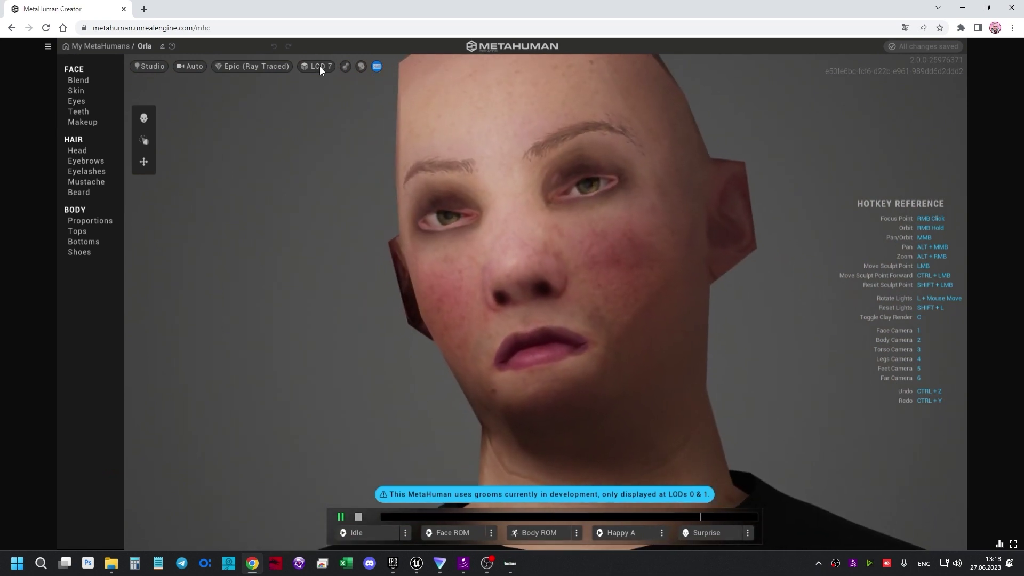
click(319, 67)
click(334, 107)
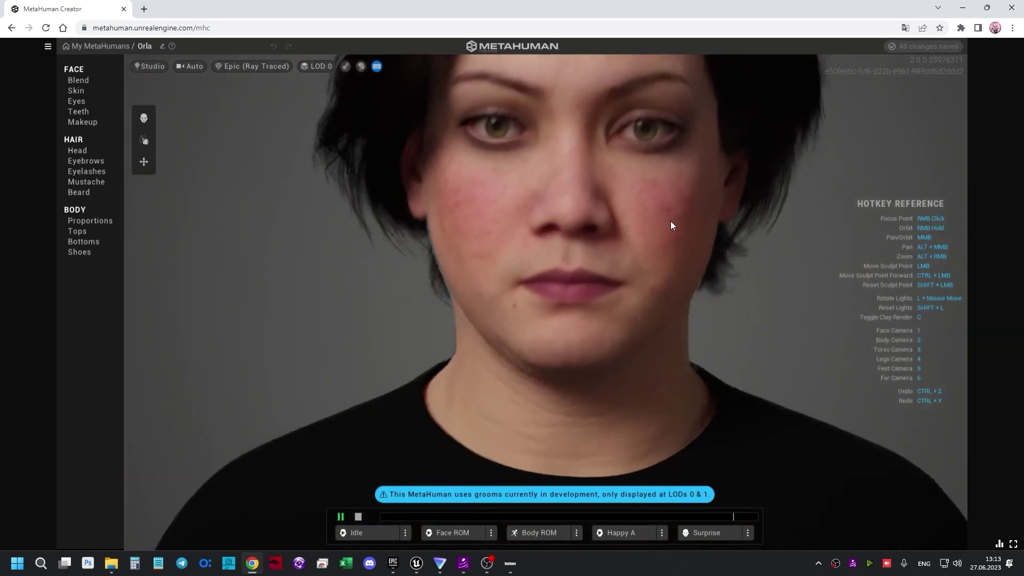
Close in on the nose and lips and switch the lighting to the Portrait preset
scroll(497, 172, up, 3)
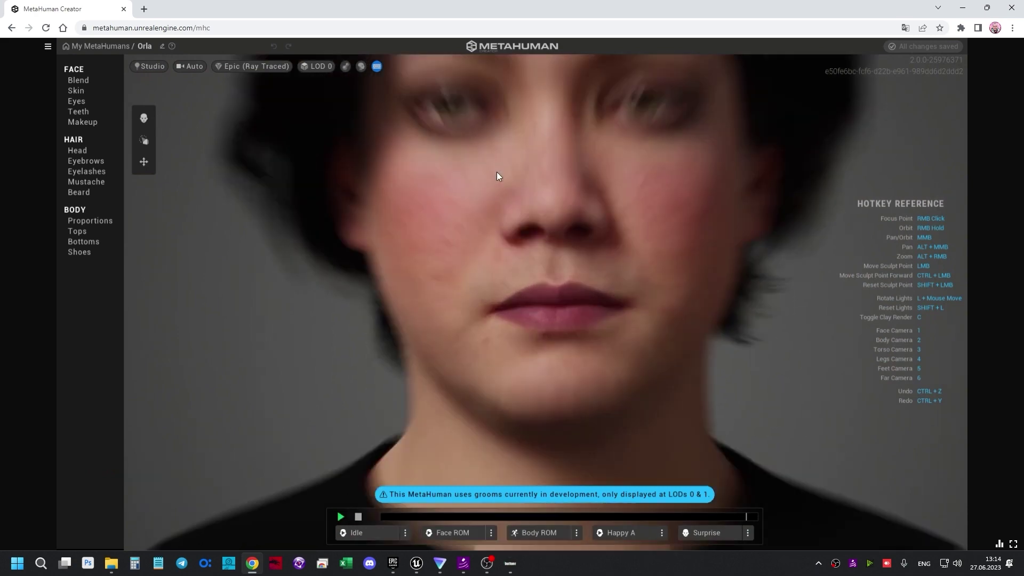
scroll(505, 196, up, 2)
scroll(552, 239, up, 2)
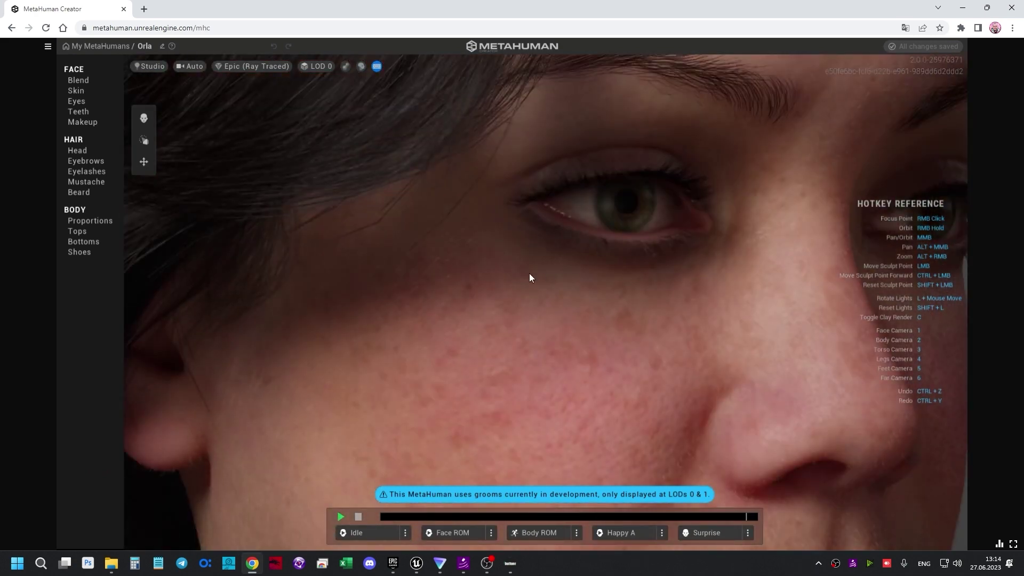
scroll(529, 273, down, 3)
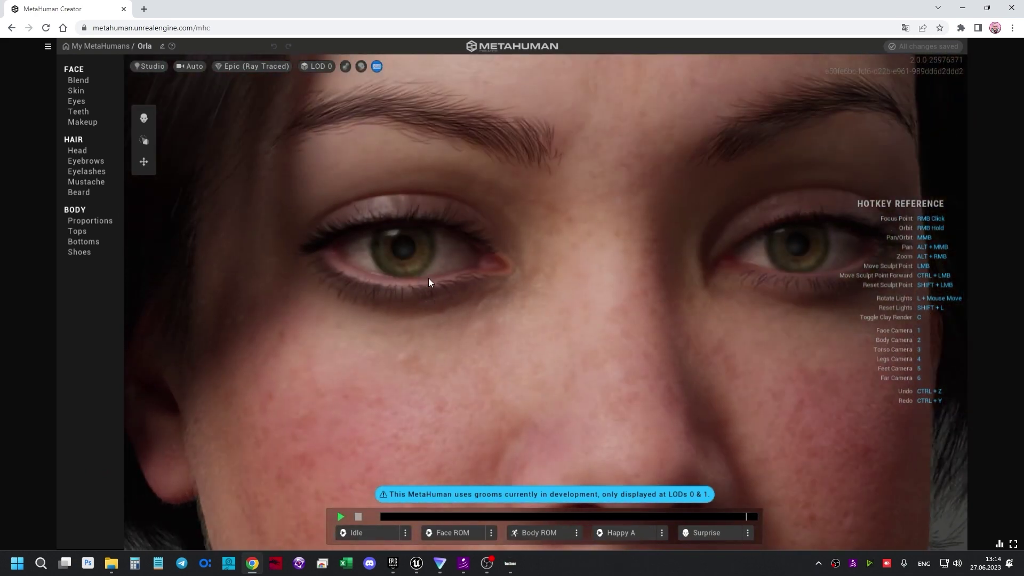
scroll(428, 278, down, 2)
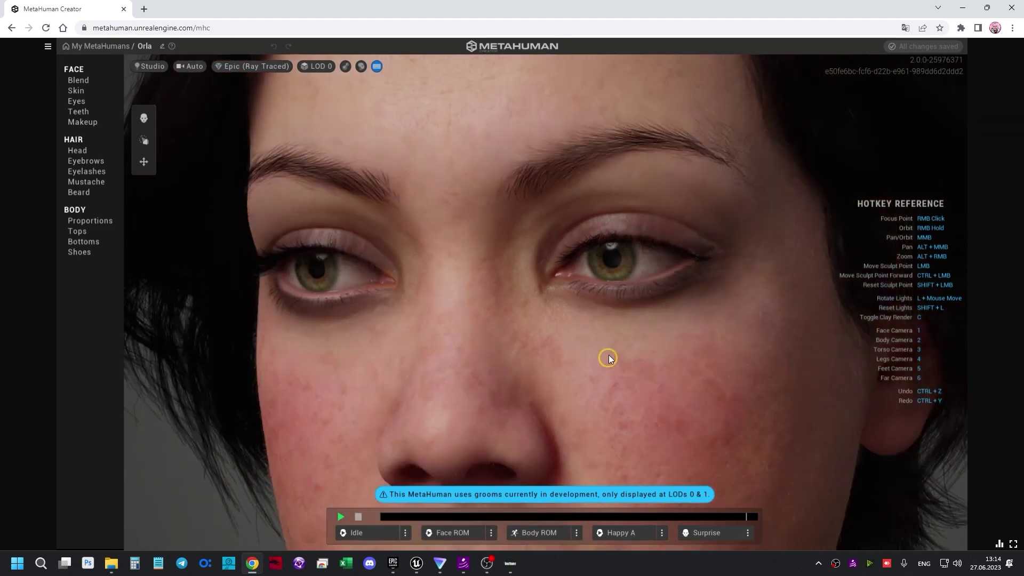
right_drag(608, 356, 595, 174)
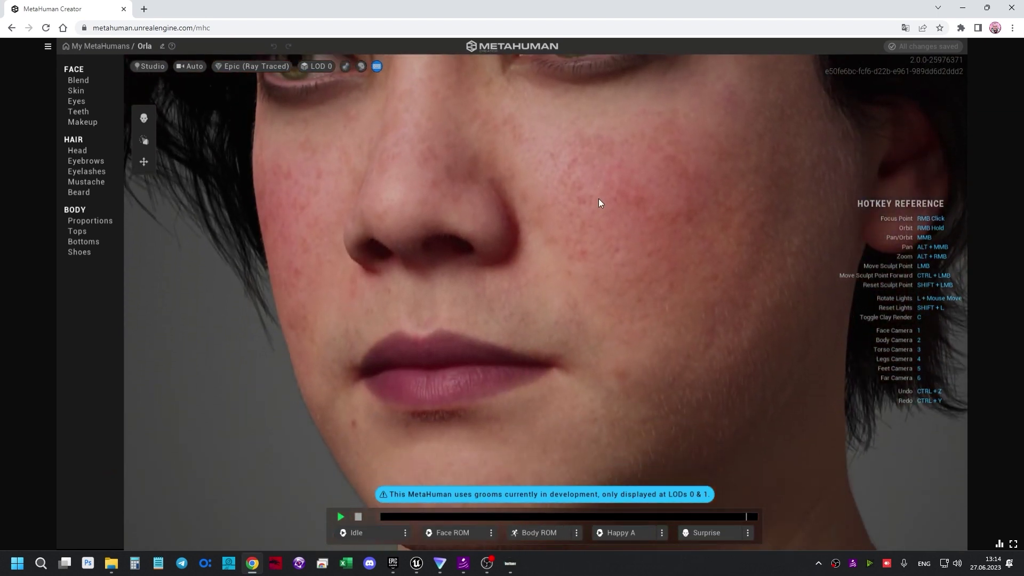
click(159, 67)
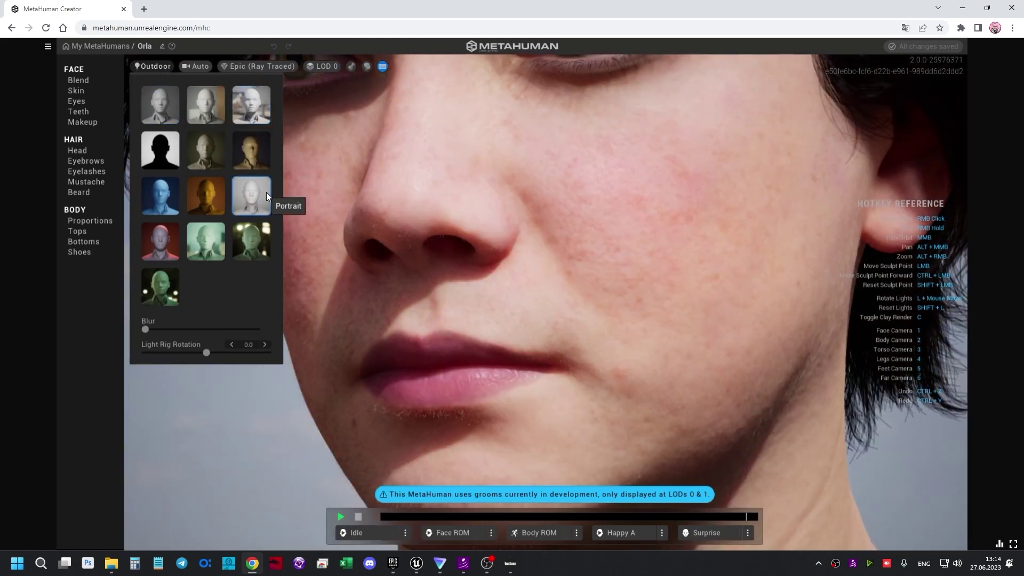
click(251, 195)
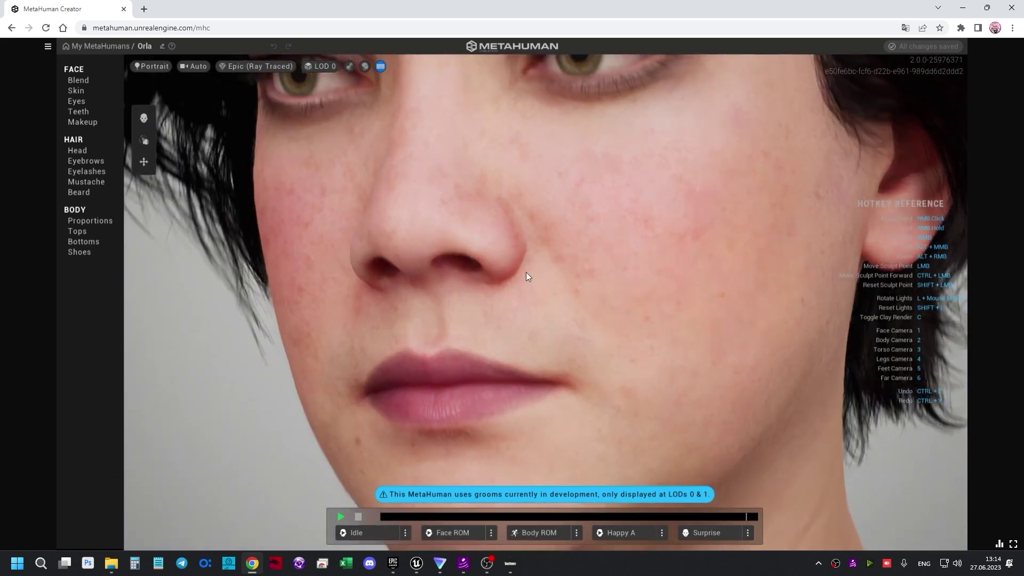
Apply the Happy facial pose so the character smiles
scroll(526, 272, down, 5)
click(406, 533)
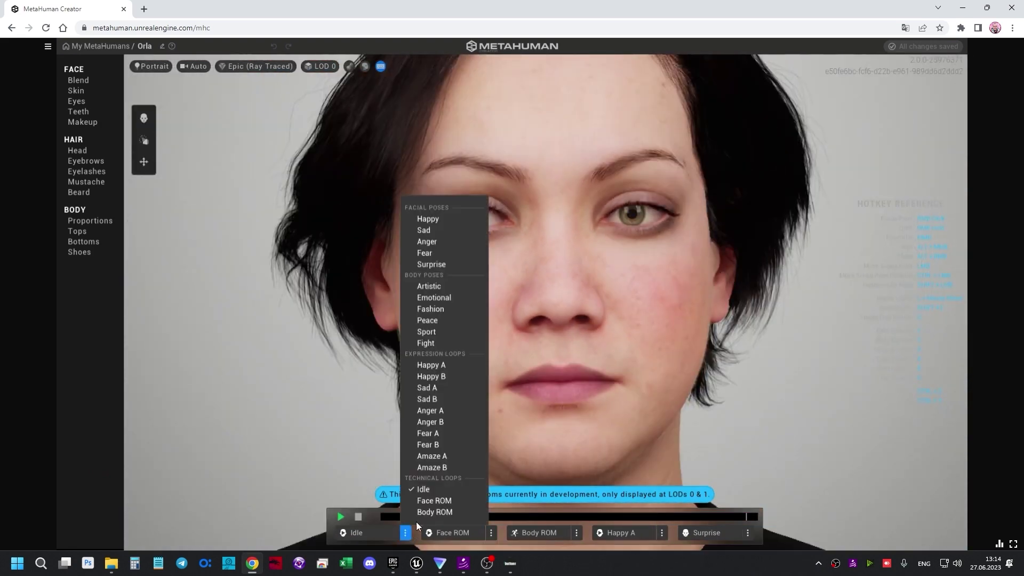
click(440, 219)
scroll(622, 284, up, 3)
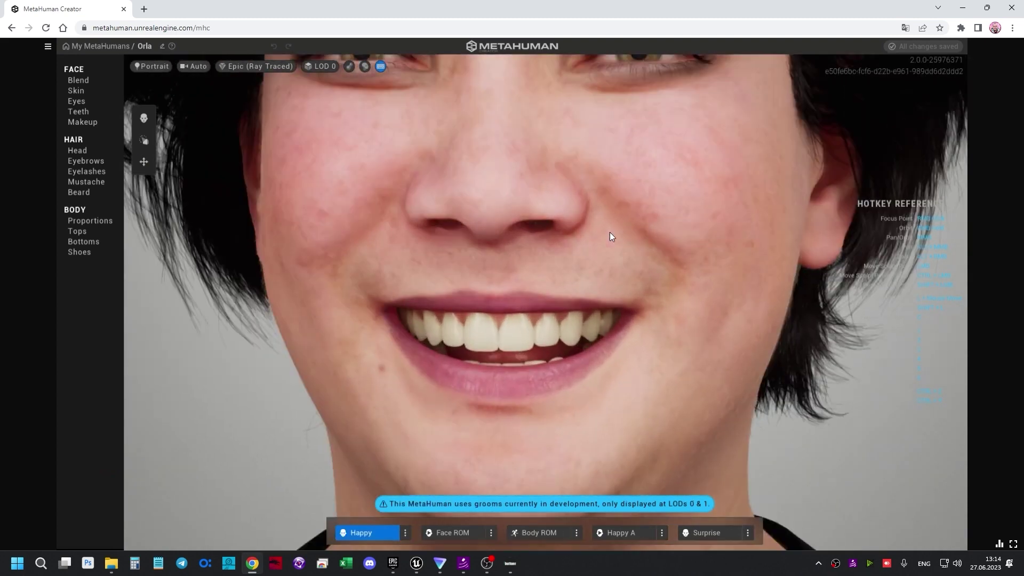
scroll(600, 229, up, 3)
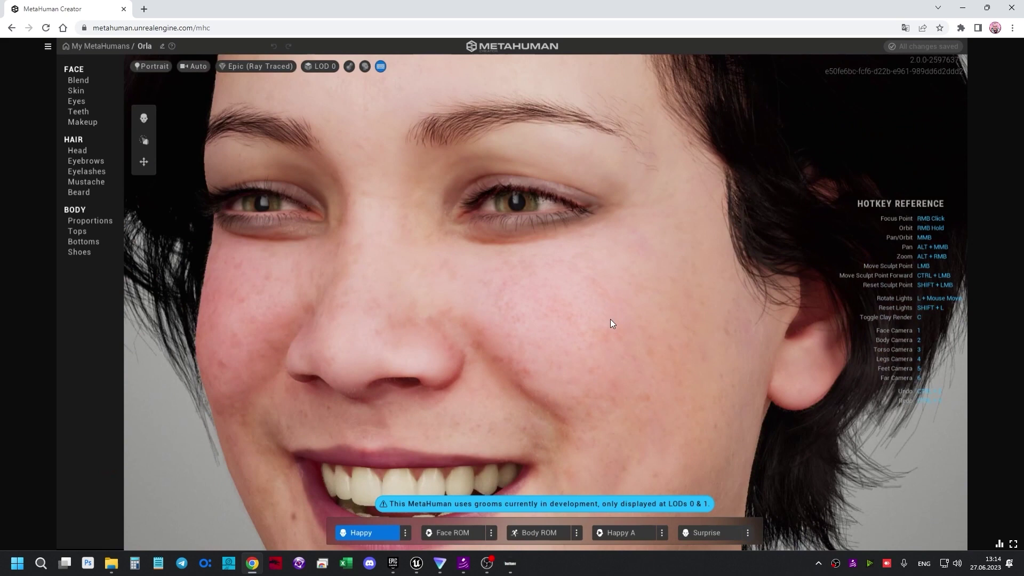
scroll(614, 328, down, 5)
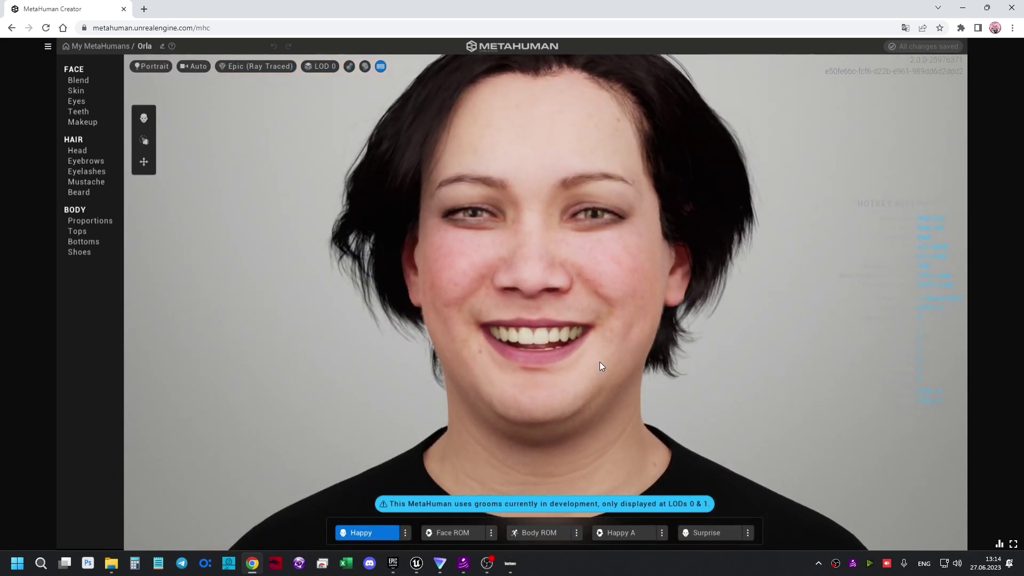
Rename the MetaHuman to My1
click(162, 46)
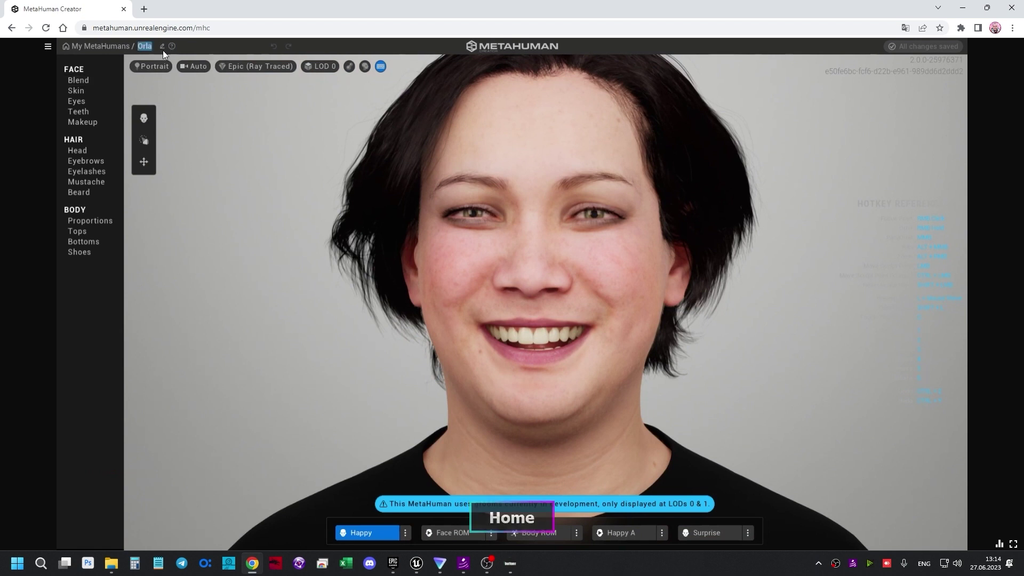
text(My1)
key(Return)
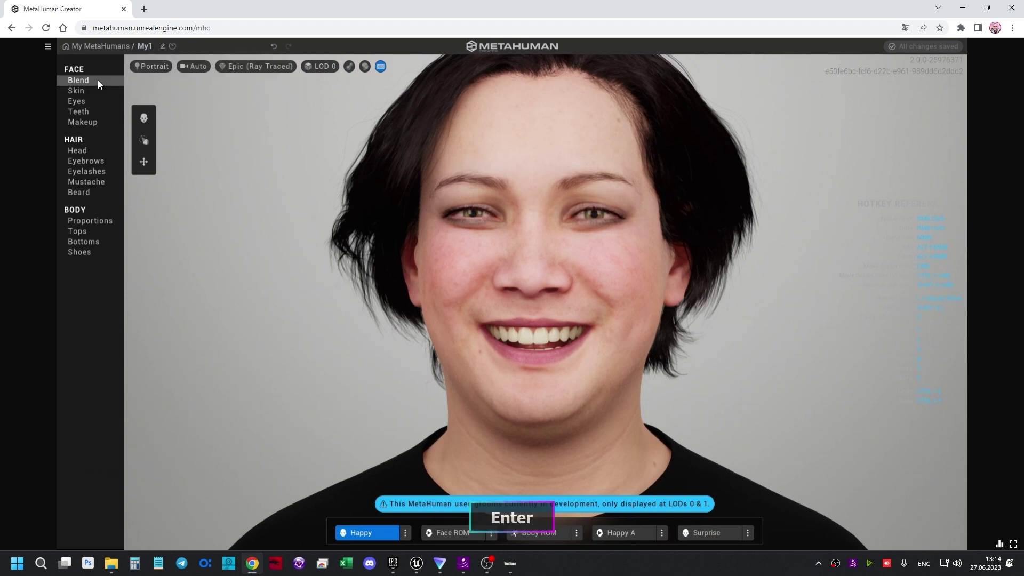
Load three preset faces, including the purple-mohawk one, into Face Blend and blend between them
click(93, 80)
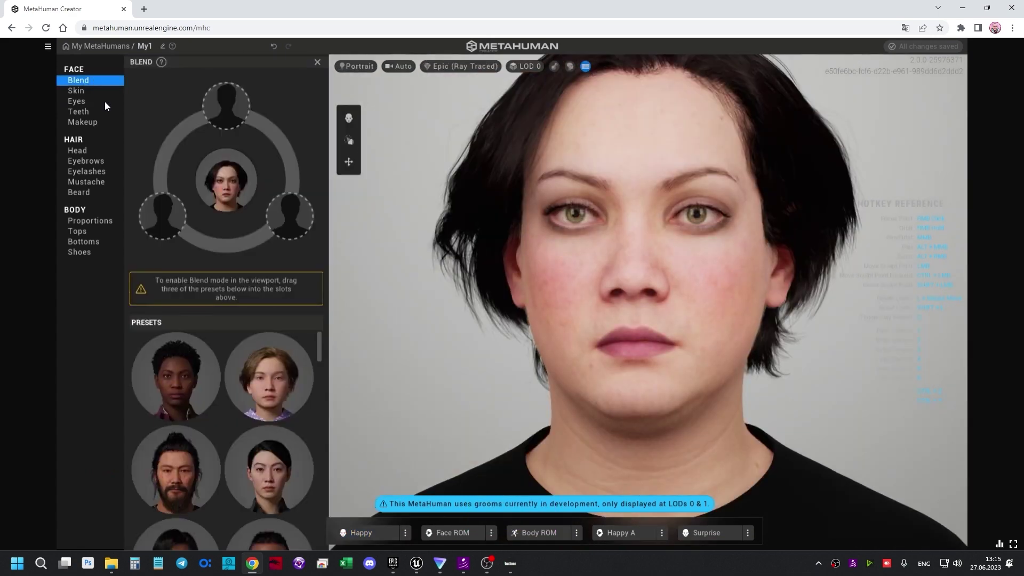
scroll(321, 393, down, 3)
scroll(322, 417, down, 5)
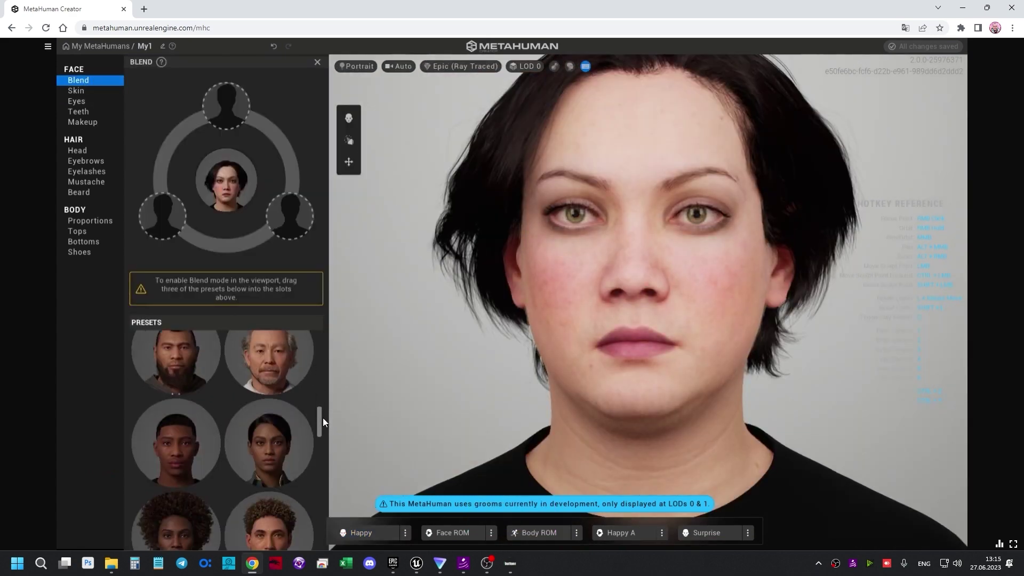
scroll(321, 443, down, 5)
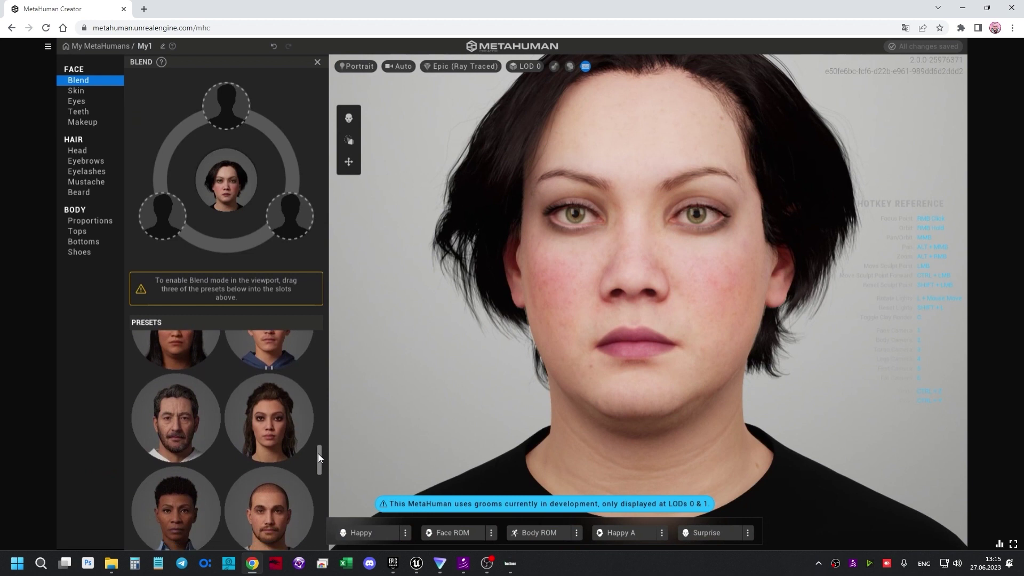
drag(318, 457, 313, 533)
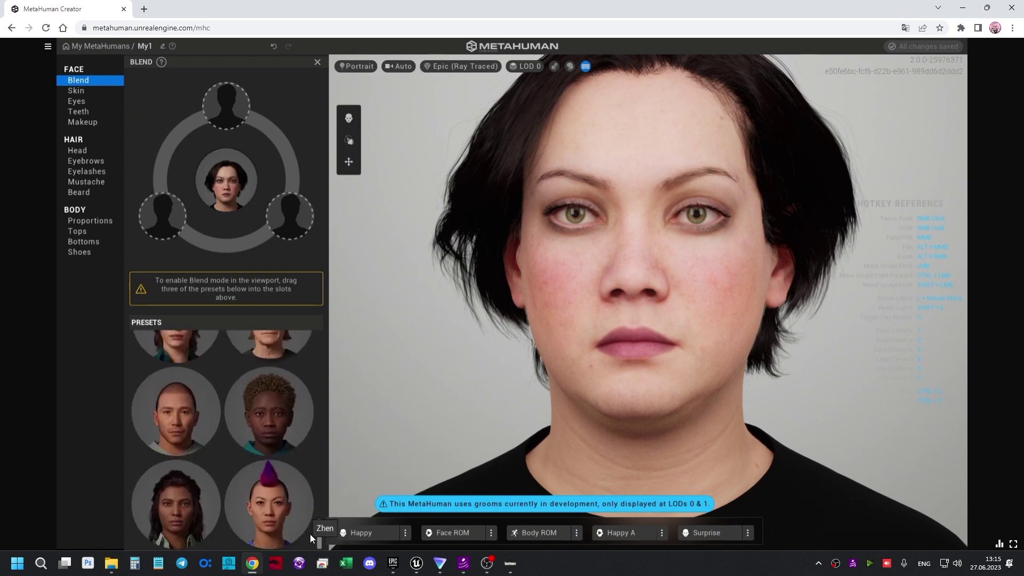
mouse_move(265, 513)
mouse_down()
mouse_move(210, 270)
mouse_move(164, 223)
mouse_up()
drag(319, 526, 326, 338)
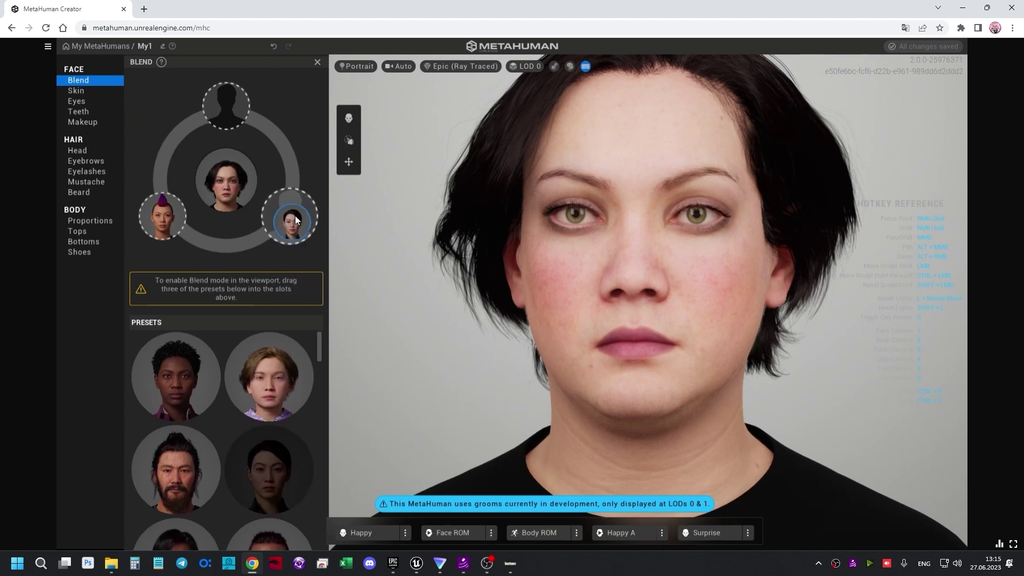
drag(283, 281, 299, 216)
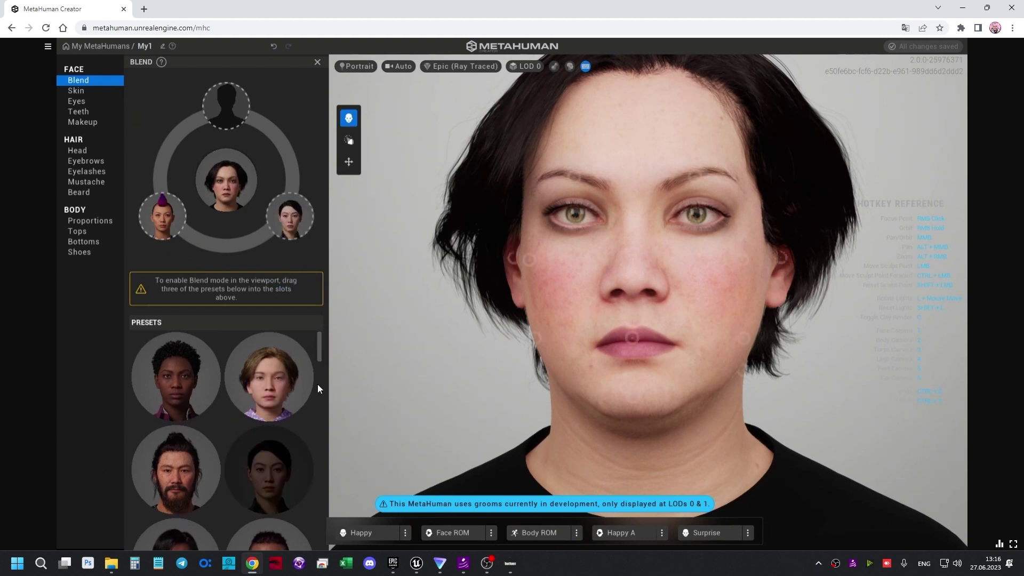
drag(257, 390, 219, 110)
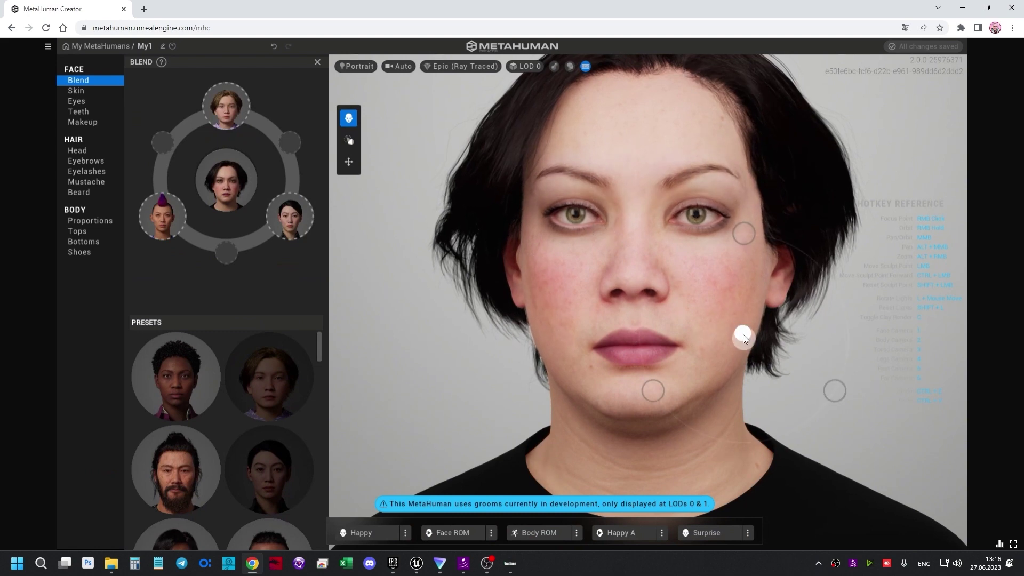
right_drag(744, 334, 561, 289)
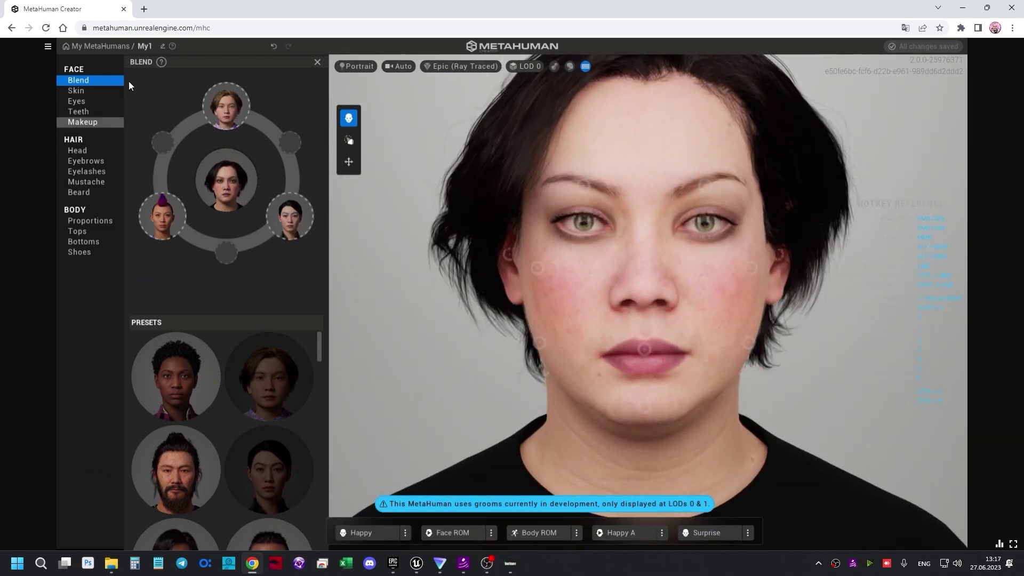
Set the skin colour to a pale pink in the Skin colour picker
click(95, 91)
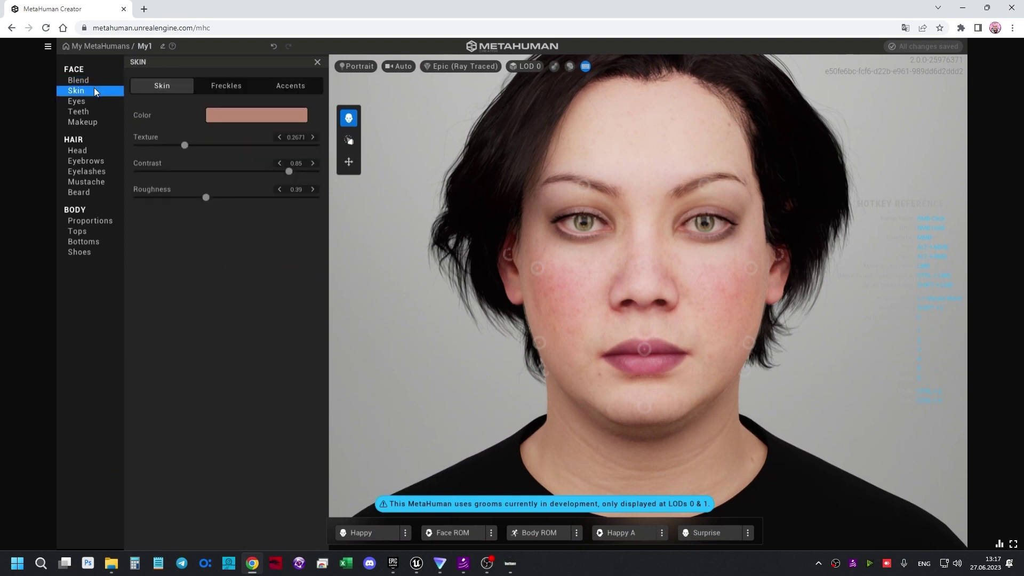
click(238, 121)
drag(228, 191, 304, 157)
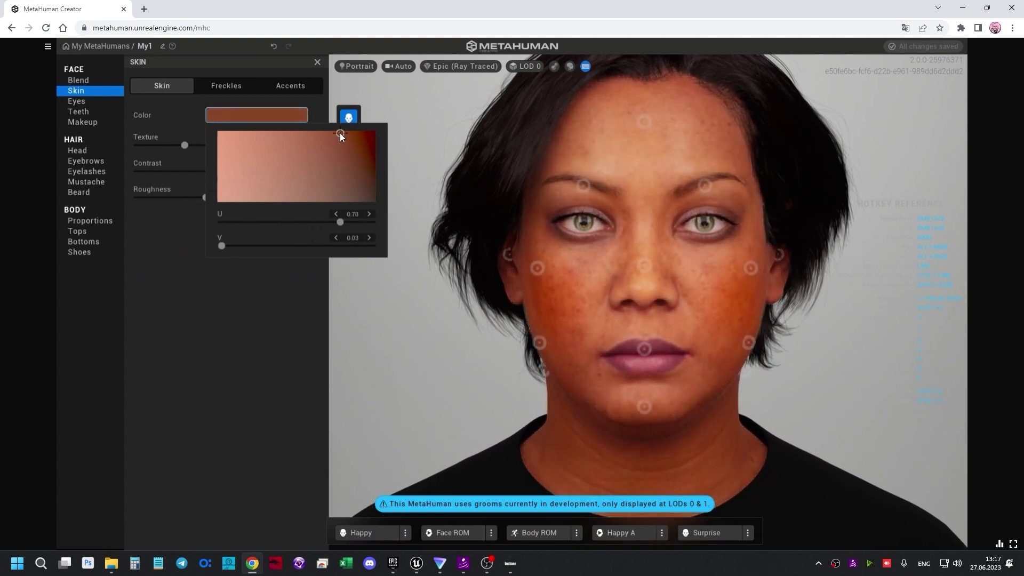
drag(297, 160, 258, 197)
click(187, 145)
Raise skin texture to about 0.92 and try contrast values, settling near 0.69
drag(185, 145, 260, 147)
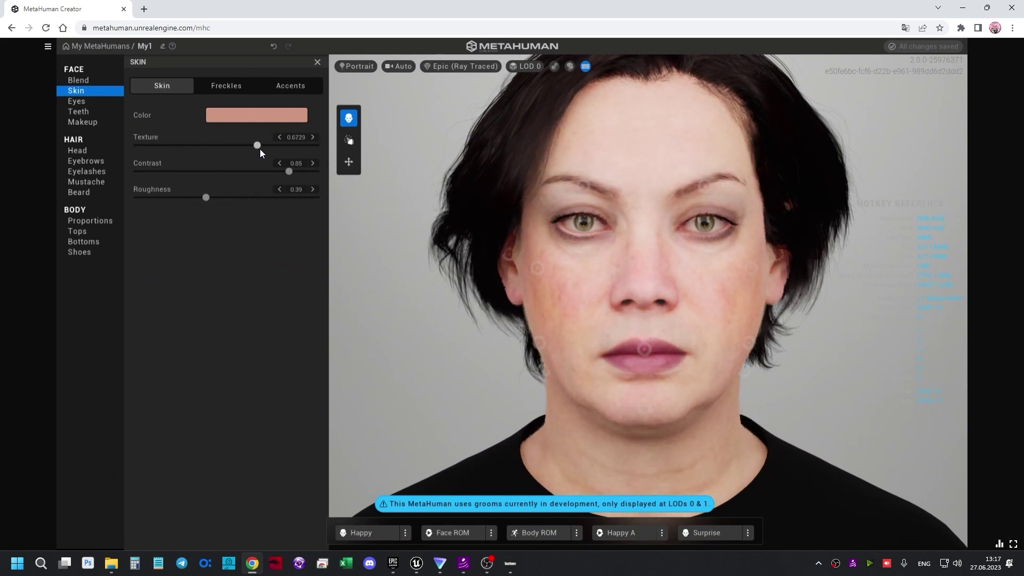
right_click(570, 303)
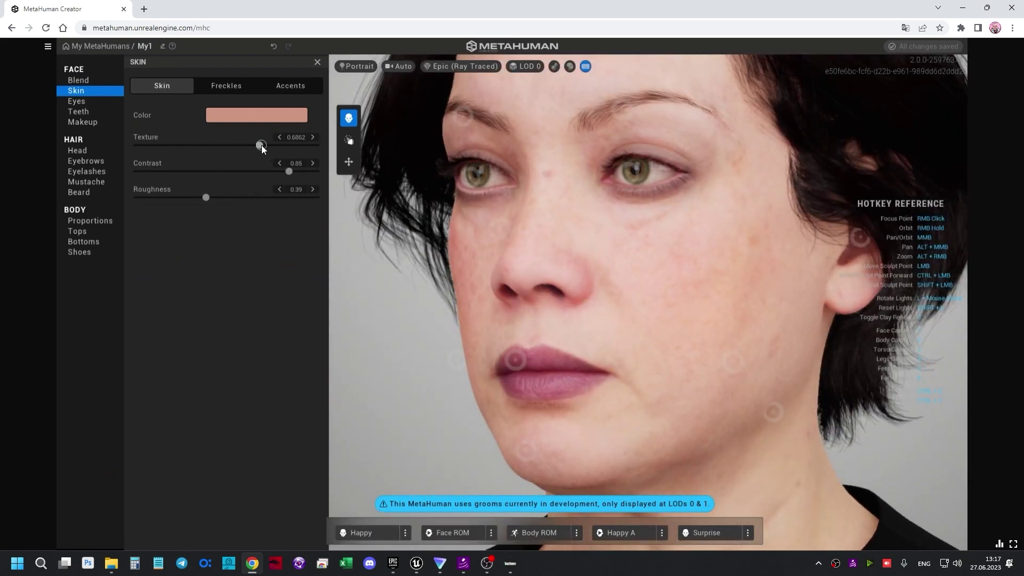
mouse_move(262, 150)
mouse_down()
mouse_move(331, 153)
mouse_move(114, 159)
mouse_move(278, 146)
mouse_up()
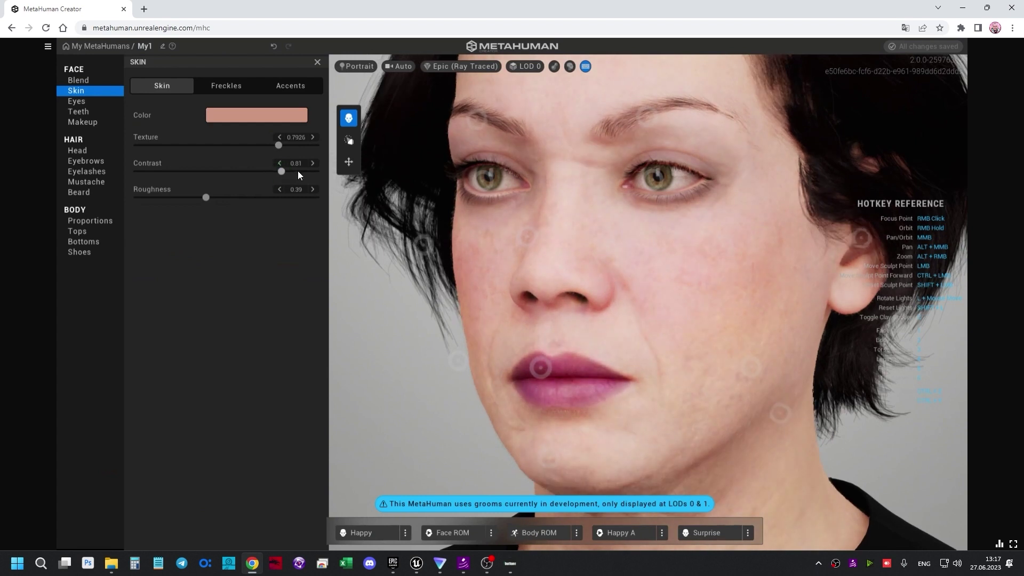
drag(344, 175, 352, 176)
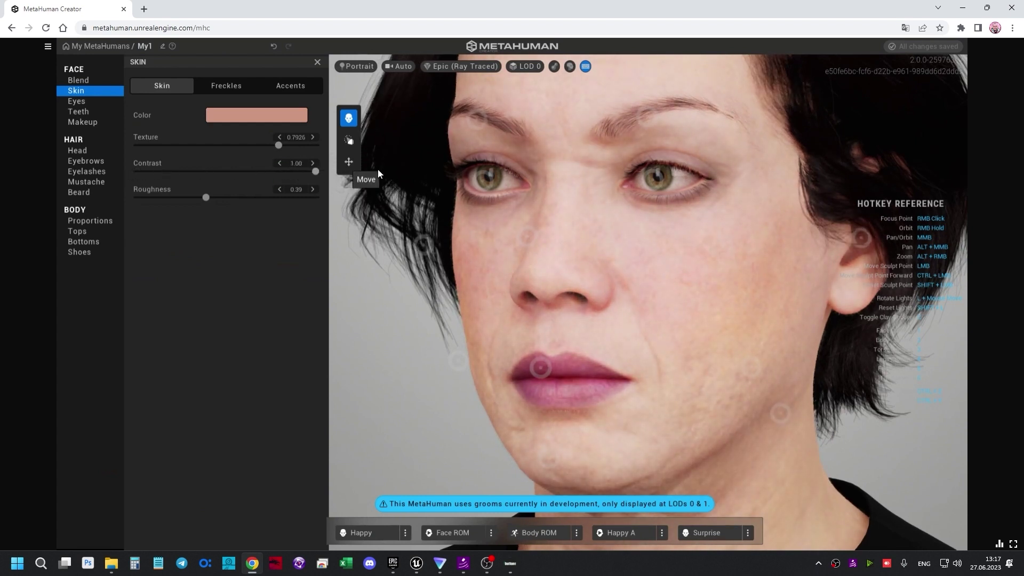
drag(142, 175, 91, 177)
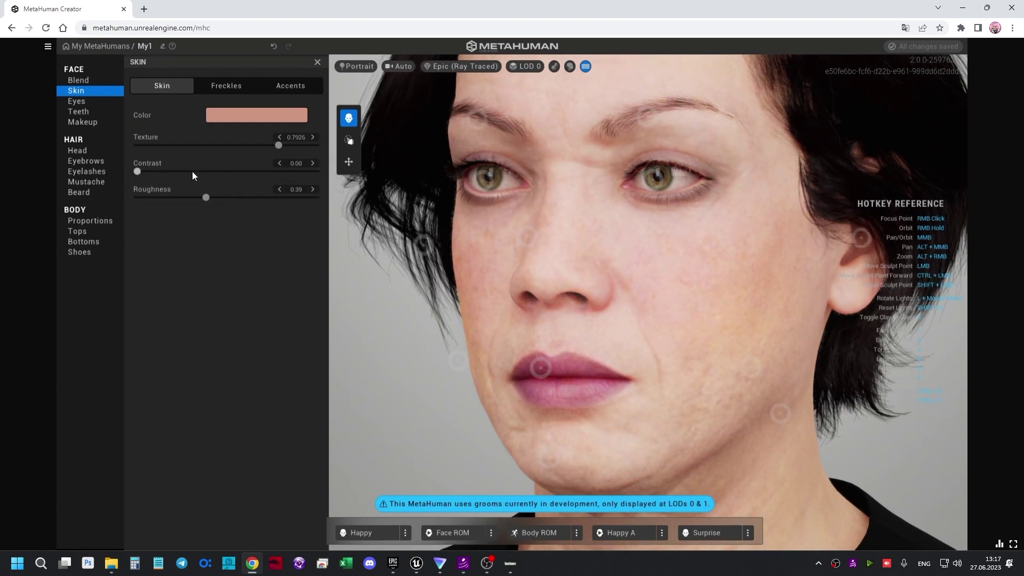
drag(193, 173, 313, 176)
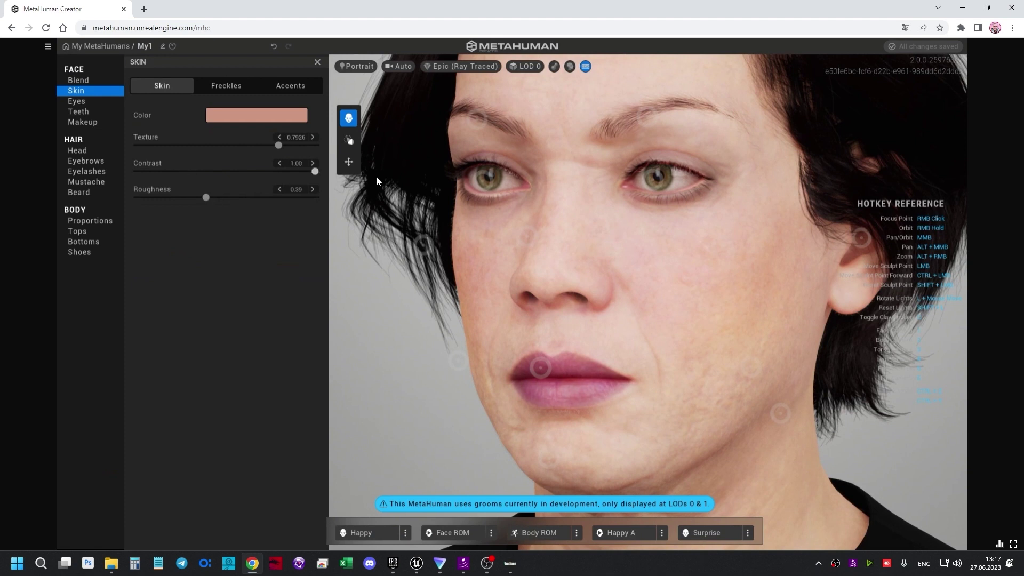
click(261, 171)
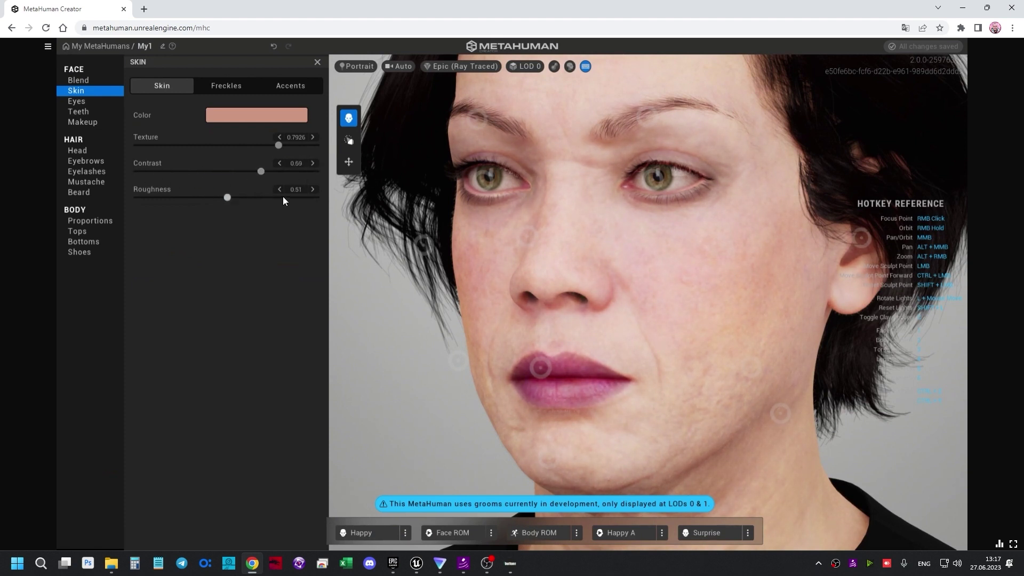
Lower roughness to 0.13, texture to about 0.20 and contrast to 0.36
drag(241, 199, 265, 197)
mouse_move(369, 296)
right_down()
mouse_move(662, 369)
mouse_move(280, 165)
right_up()
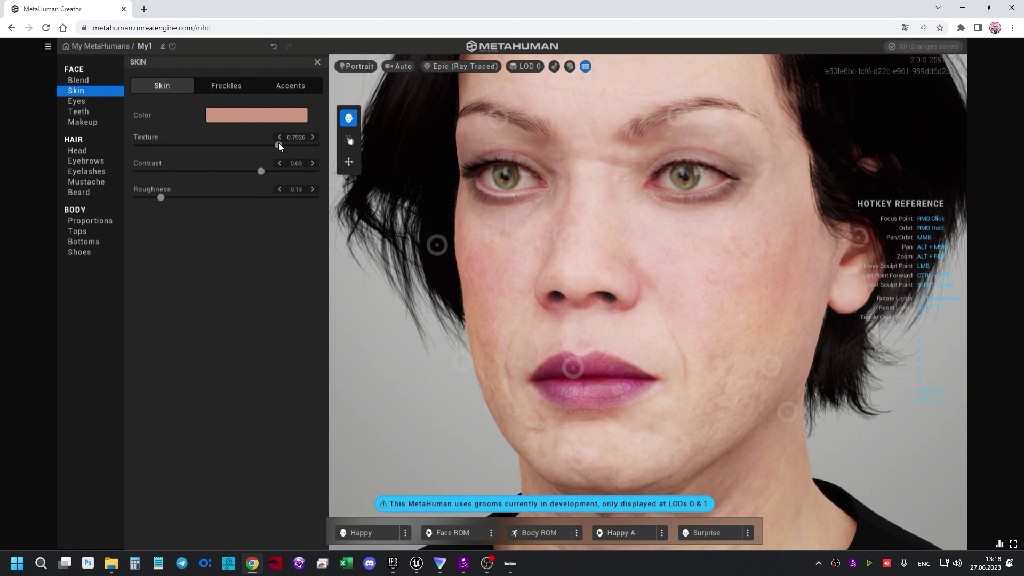
drag(182, 176, 202, 172)
drag(278, 145, 174, 146)
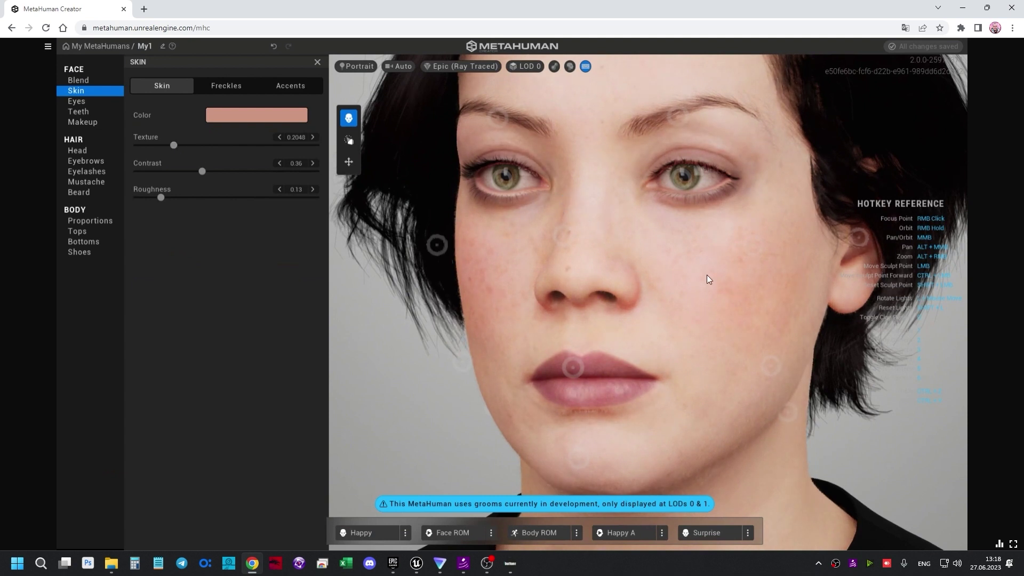
Try freckle patterns at varying density and strength, then switch freckles off entirely
click(224, 87)
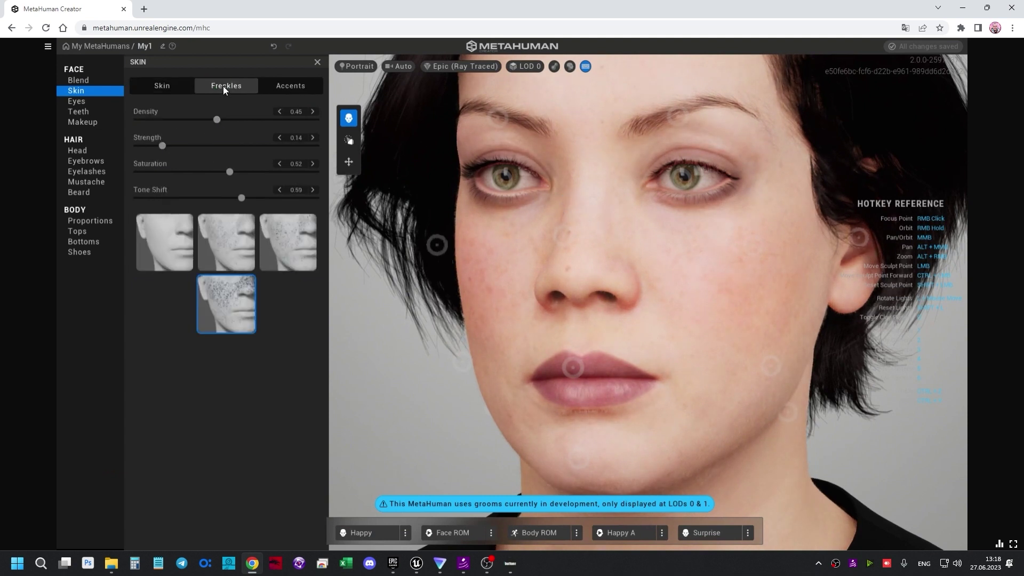
click(235, 241)
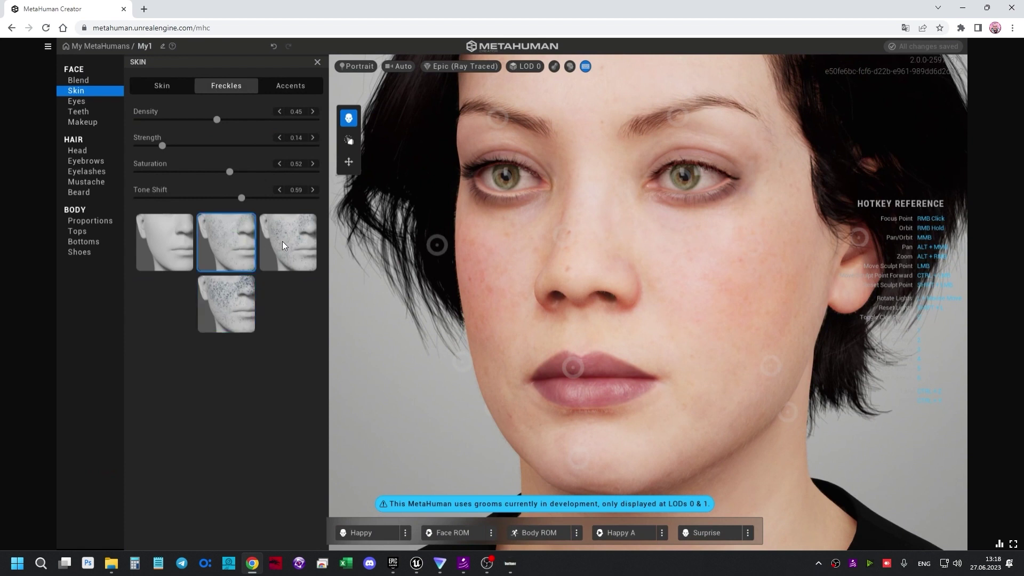
click(301, 241)
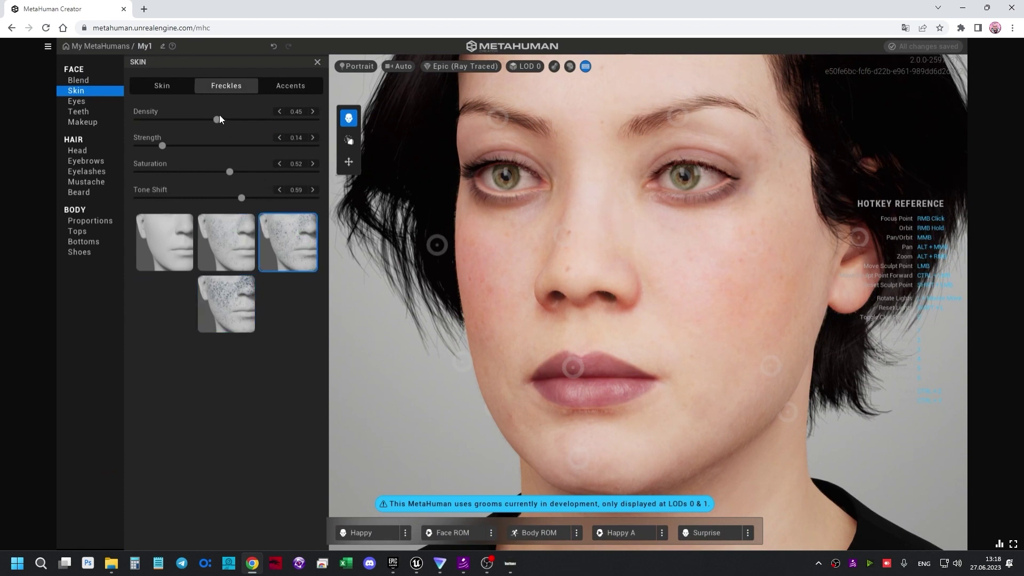
drag(217, 119, 398, 128)
drag(163, 145, 237, 145)
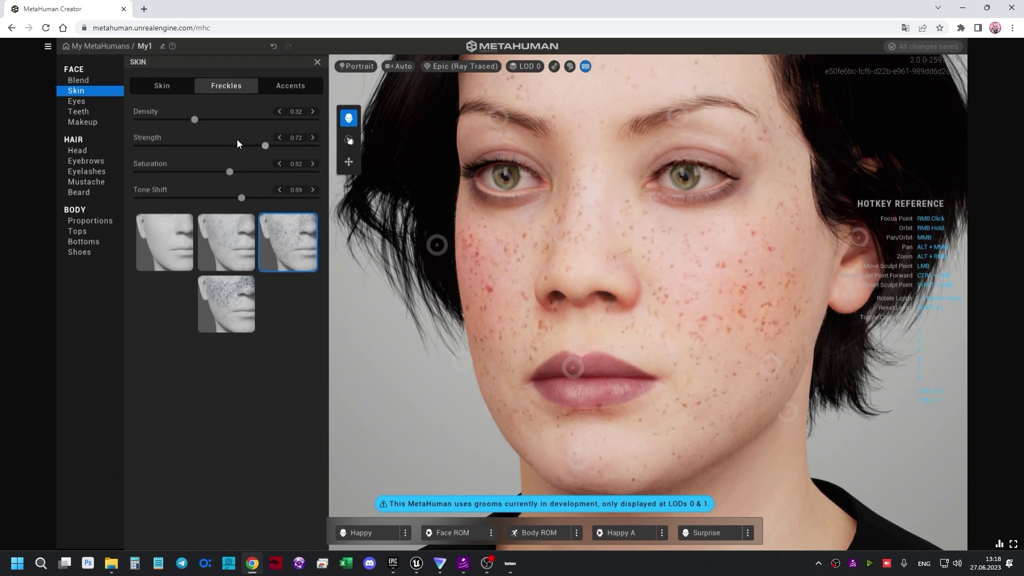
click(136, 120)
click(164, 120)
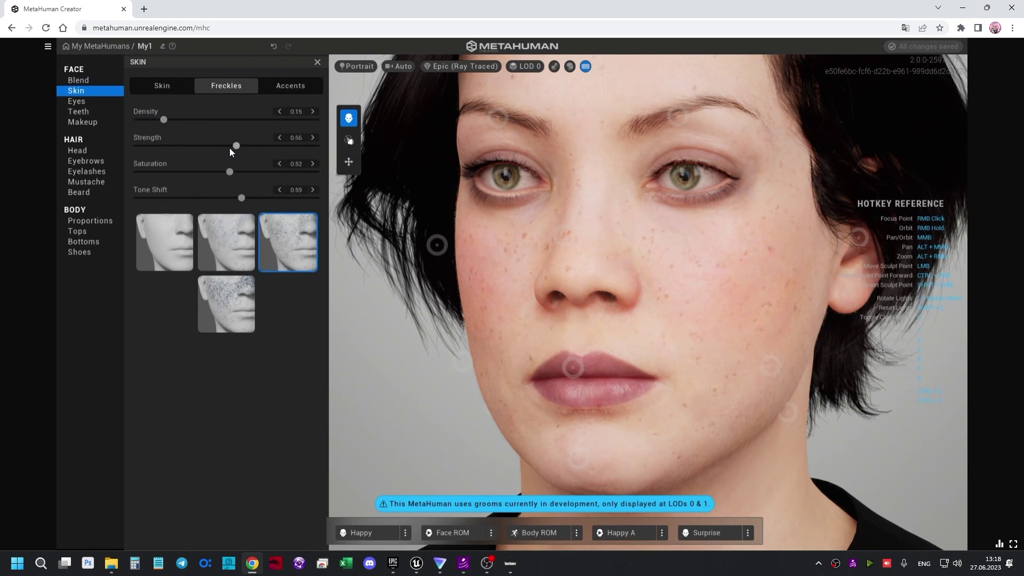
click(178, 230)
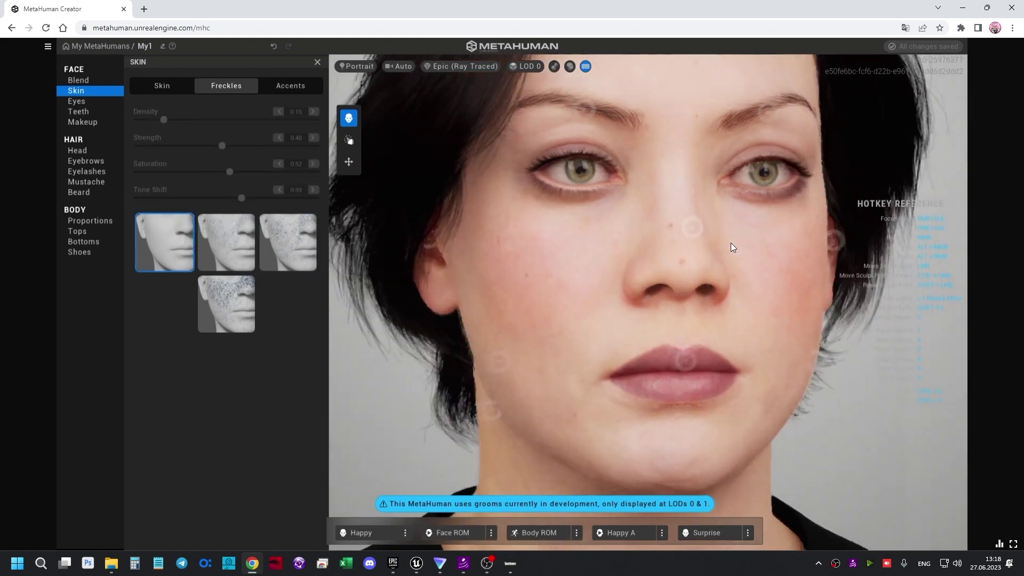
right_drag(732, 247, 521, 267)
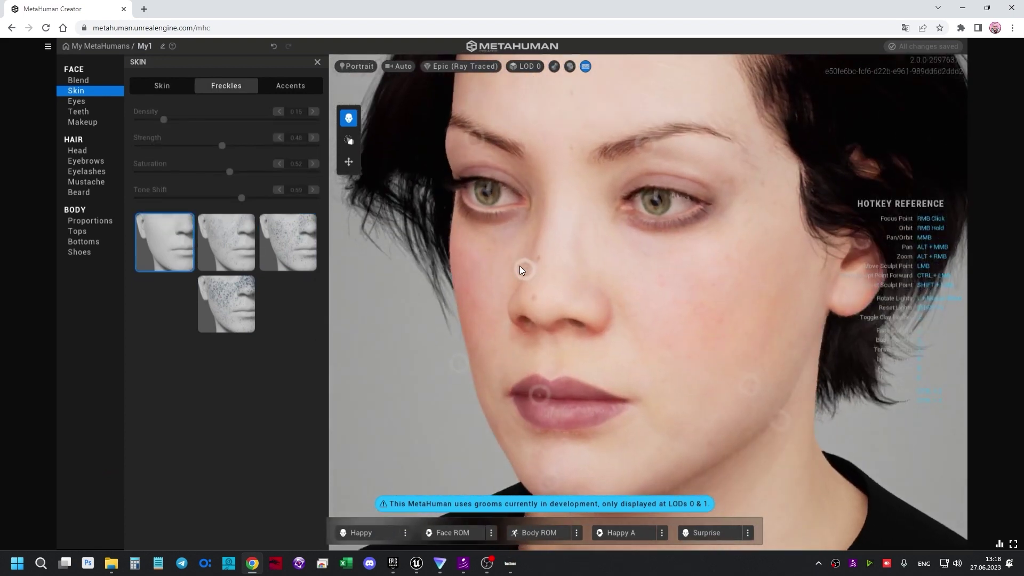
Tune the cheek accents to Redness 0.60 and Lightness 0.73
click(278, 89)
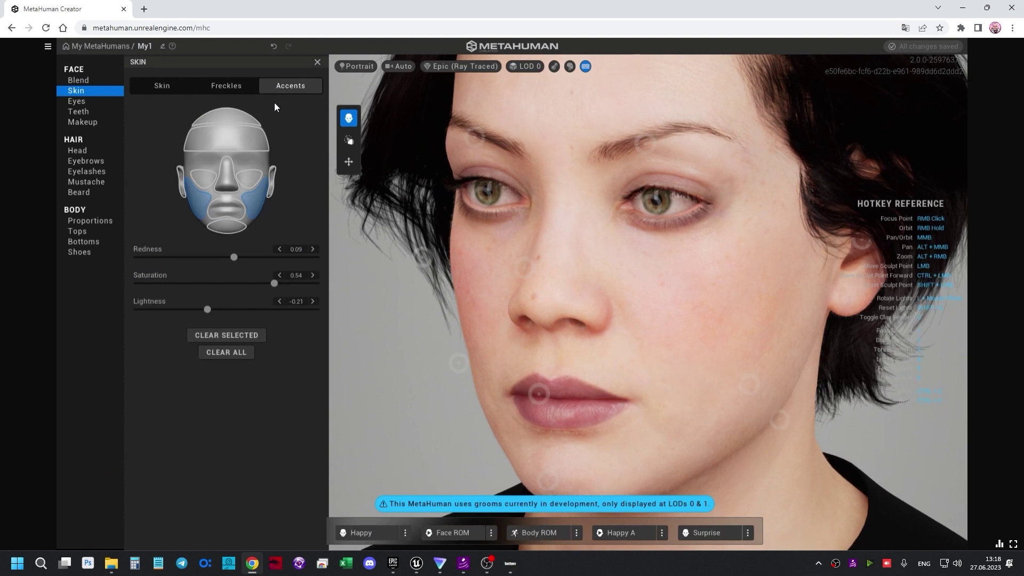
drag(242, 258, 382, 258)
drag(161, 253, 159, 250)
mouse_move(291, 254)
mouse_down()
mouse_move(229, 267)
mouse_move(208, 288)
mouse_up()
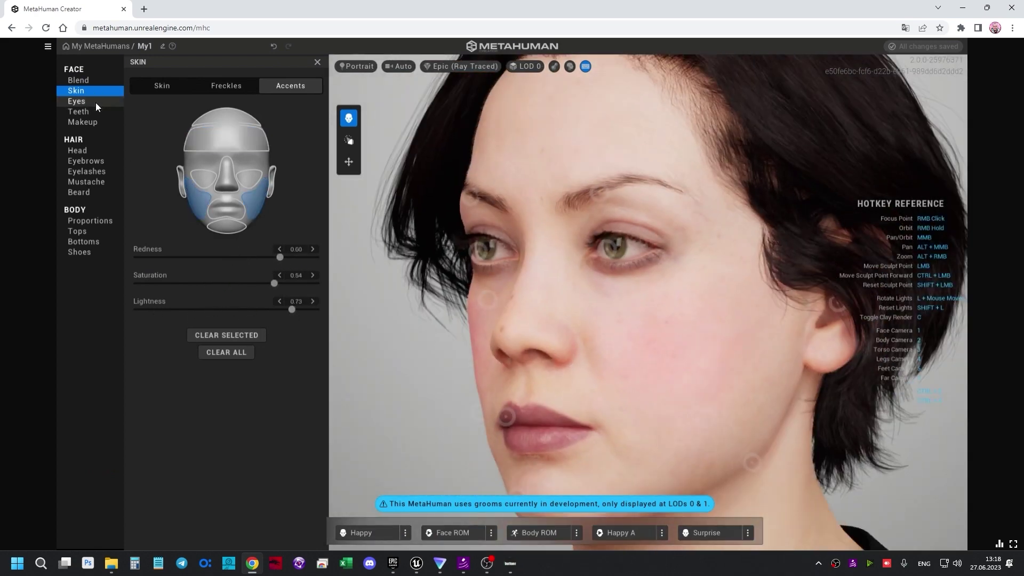
click(95, 102)
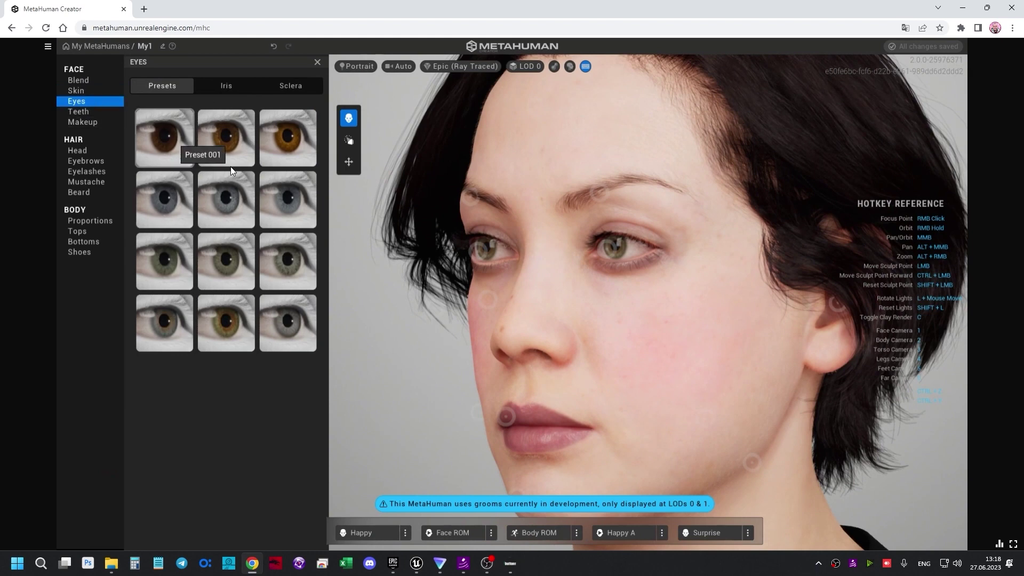
Apply a green eye preset and set the iris size to 0.59
click(285, 200)
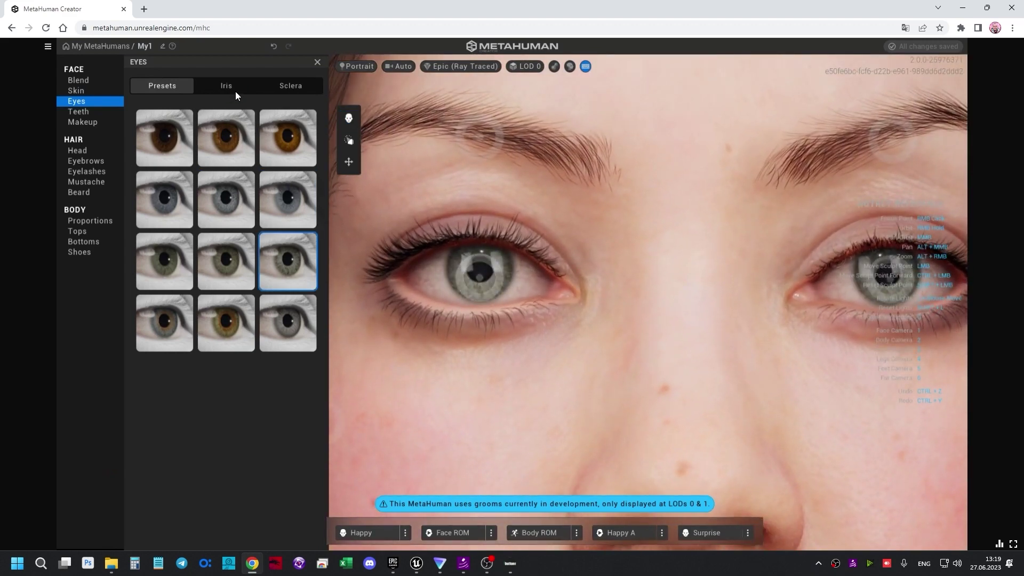
click(235, 91)
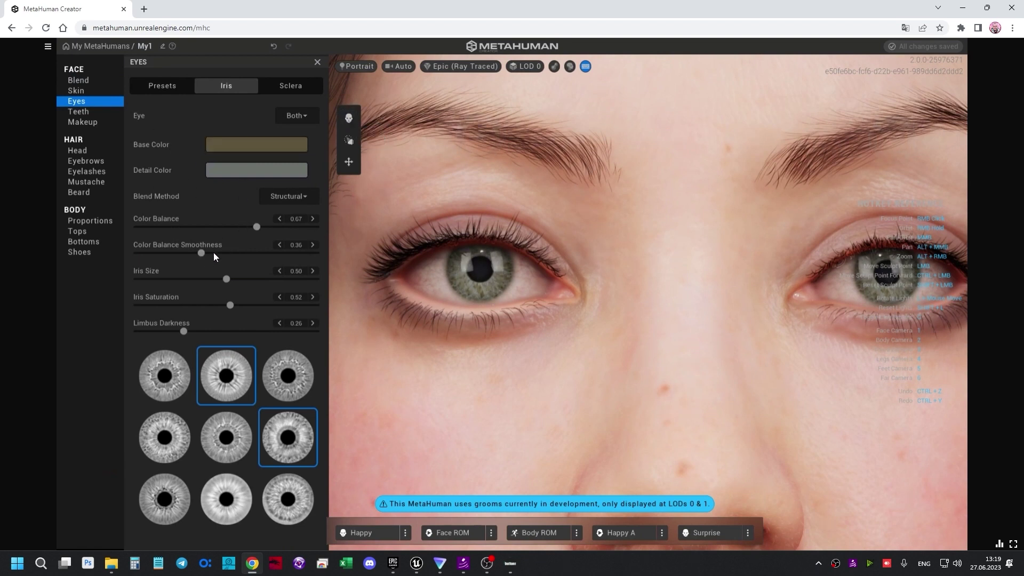
drag(243, 279, 372, 283)
click(245, 280)
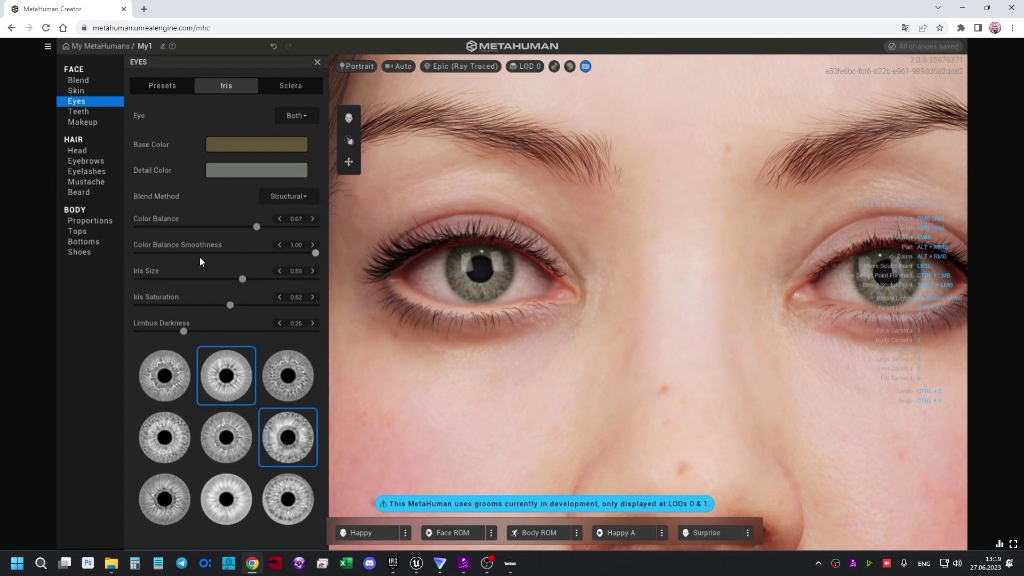
Set iris colour balance to 1.00 and saturation to 0.90, and choose a different iris pattern
drag(256, 227, 318, 226)
click(221, 252)
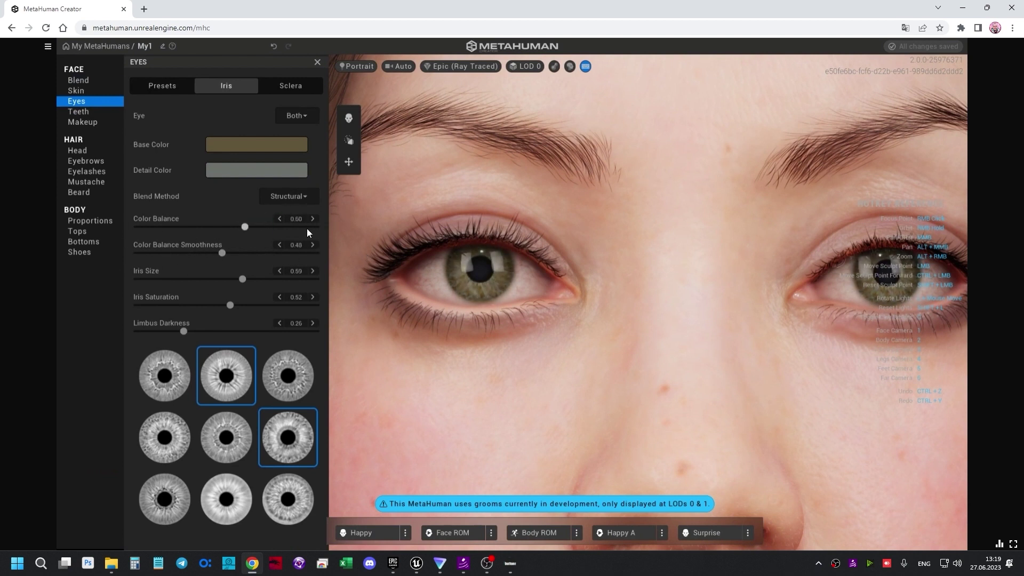
drag(233, 305, 298, 305)
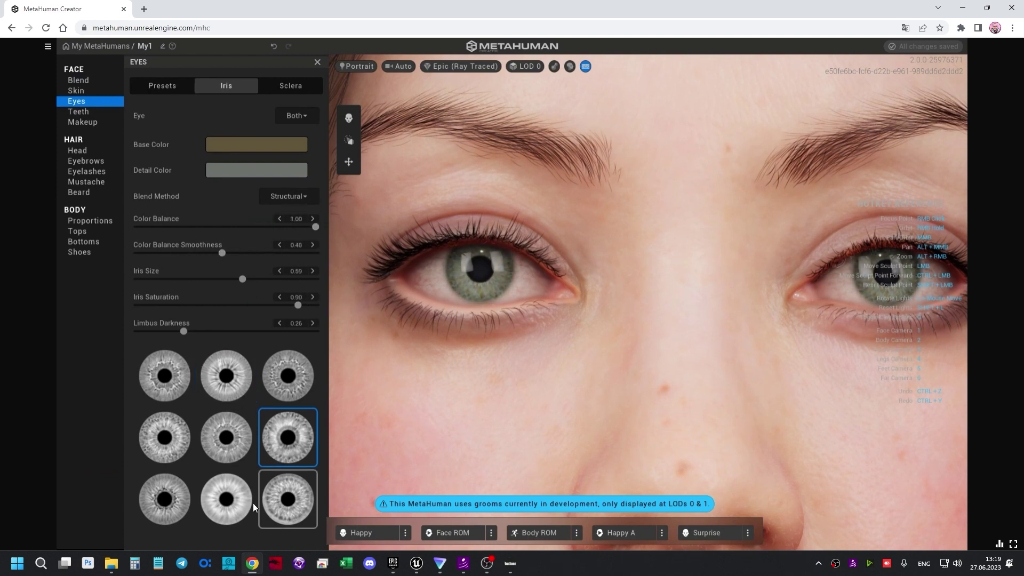
click(171, 501)
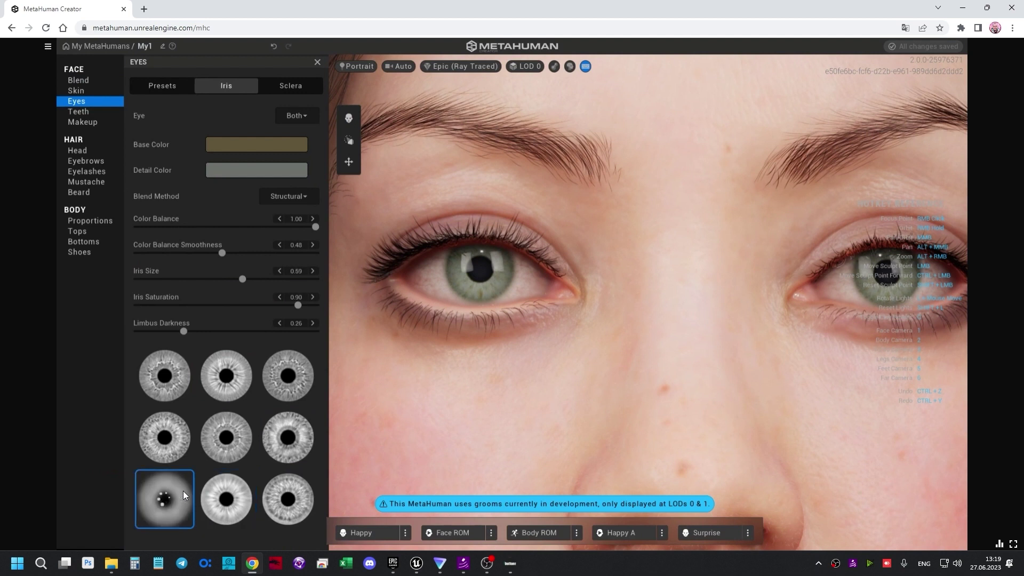
click(180, 449)
Set sclera brightness to 0.96, rotation to 0.26 and vascularity to 0.30
click(291, 86)
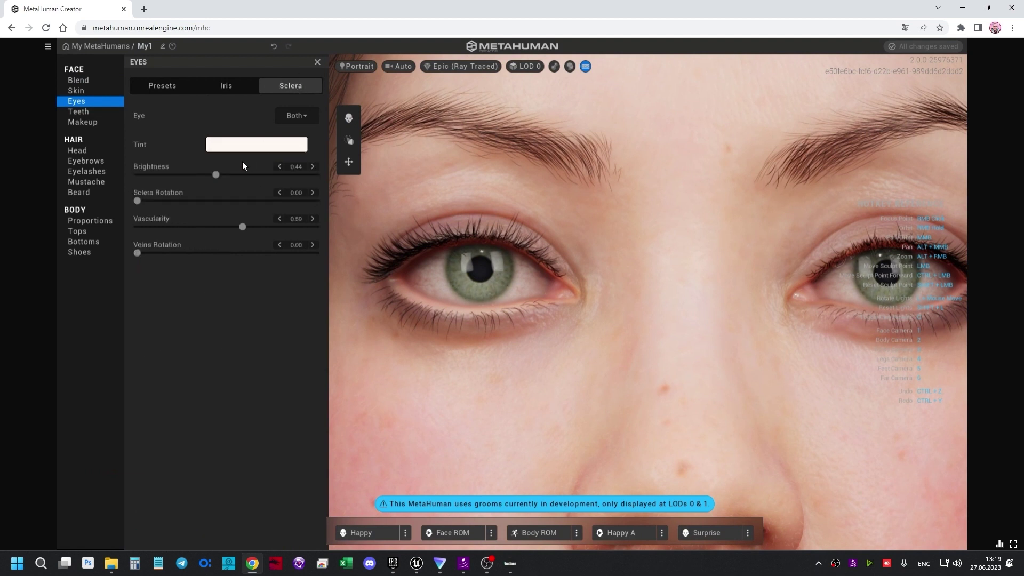
drag(218, 174, 308, 174)
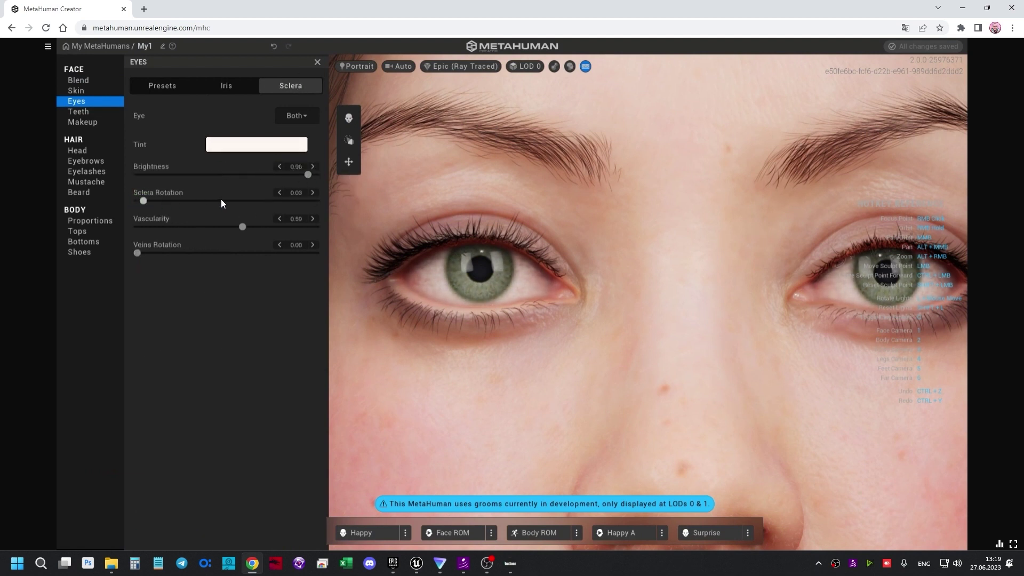
drag(246, 228, 206, 227)
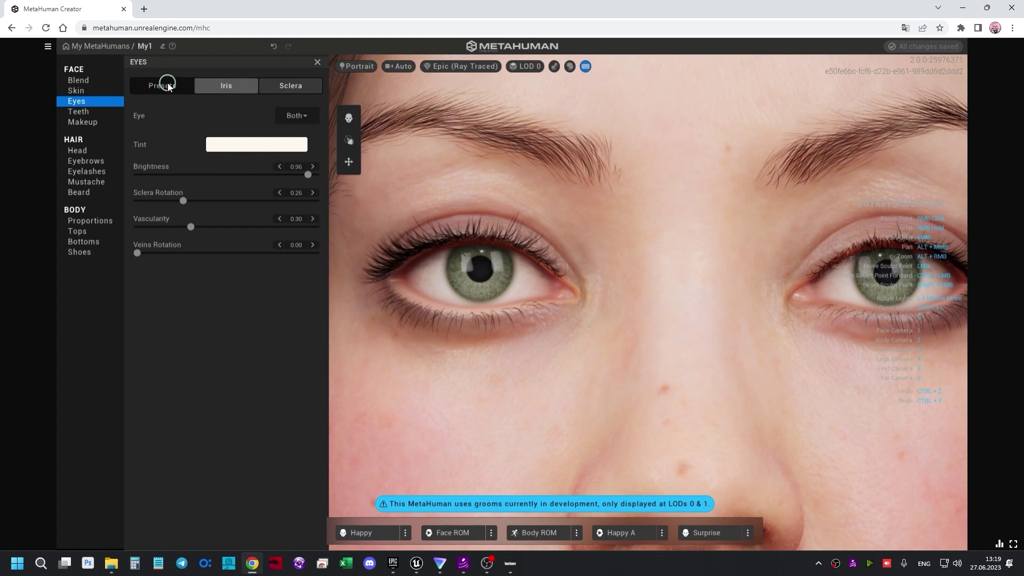
Keep the iris edits applied to both eyes via the Eye dropdown
click(233, 88)
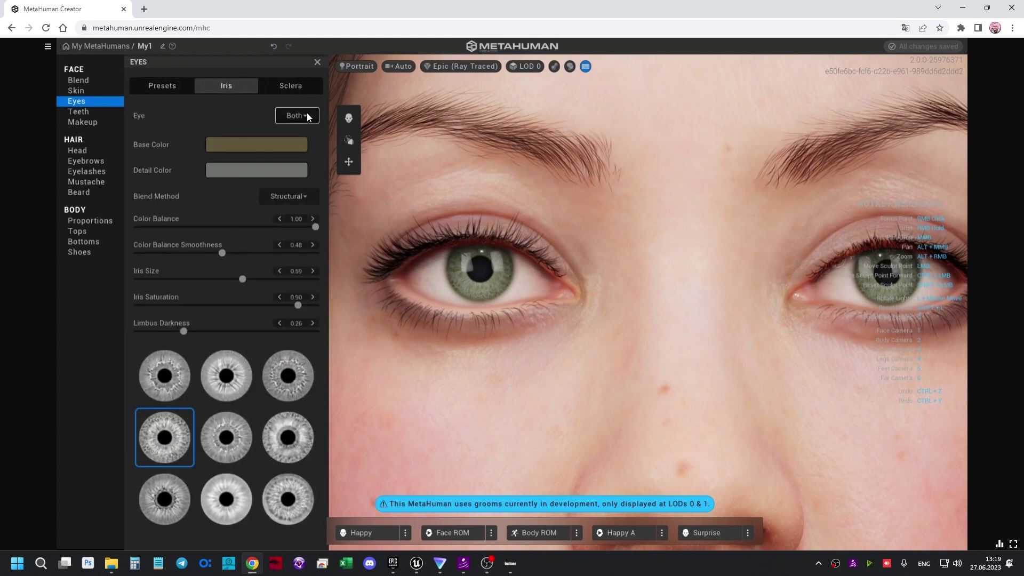
click(308, 116)
click(297, 117)
click(88, 113)
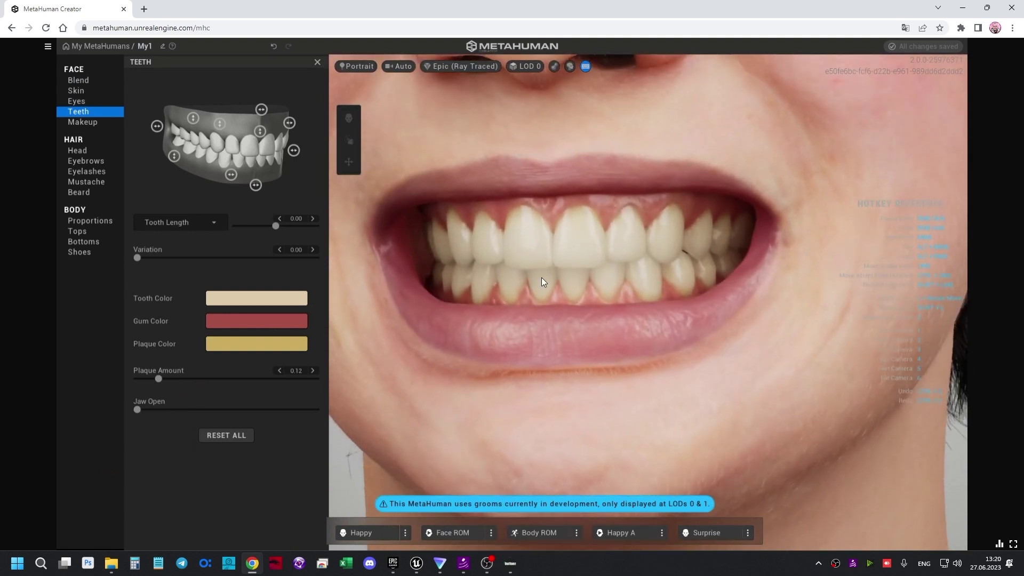
Sculpt the teeth by making the gums recede and reshaping the canines
drag(194, 119, 195, 87)
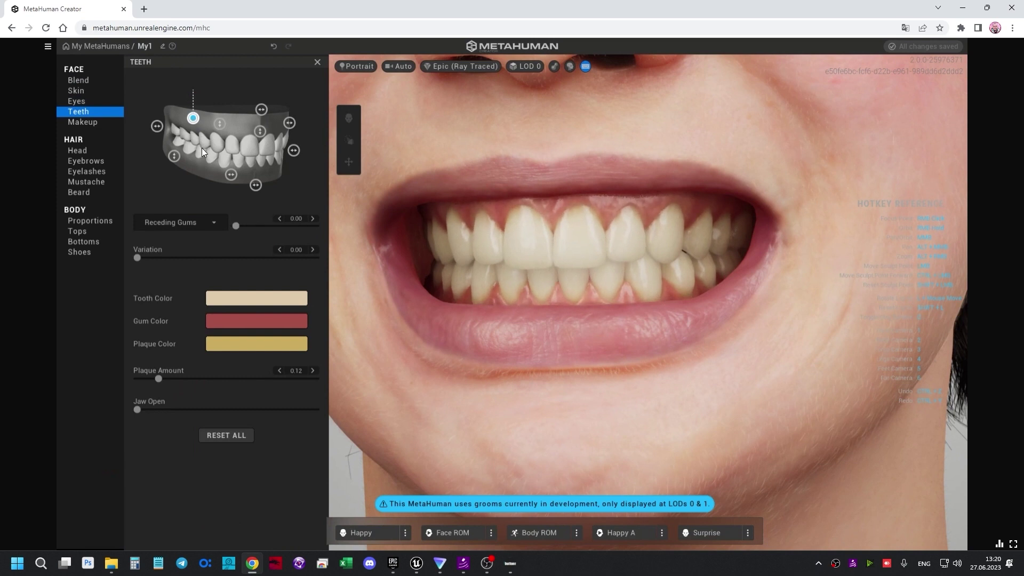
click(221, 125)
drag(229, 122, 222, 123)
Set teeth Upper Shift to -0.13 and Variation to 0.54, and cut Plaque Amount to 0.13
click(195, 225)
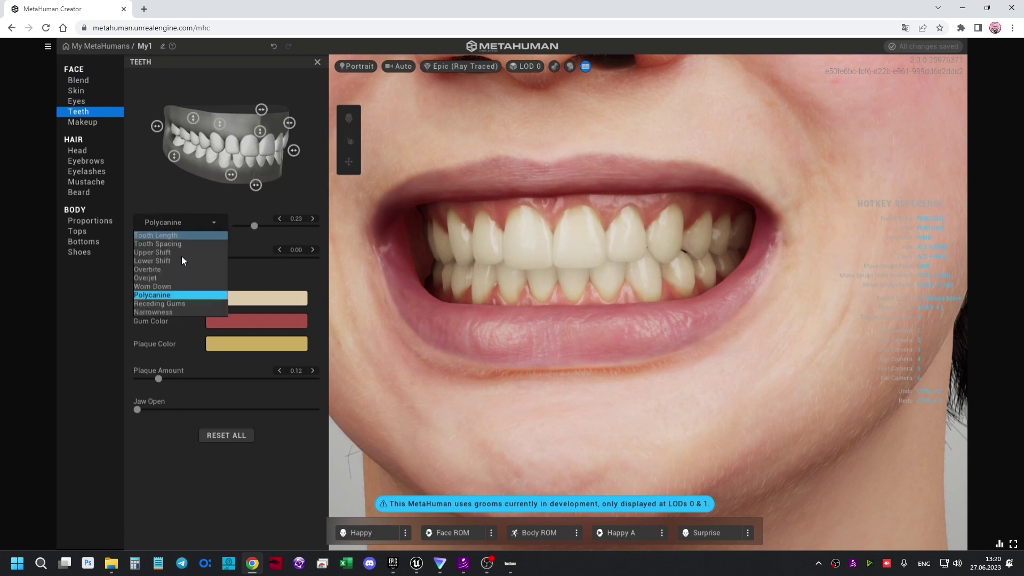
click(276, 279)
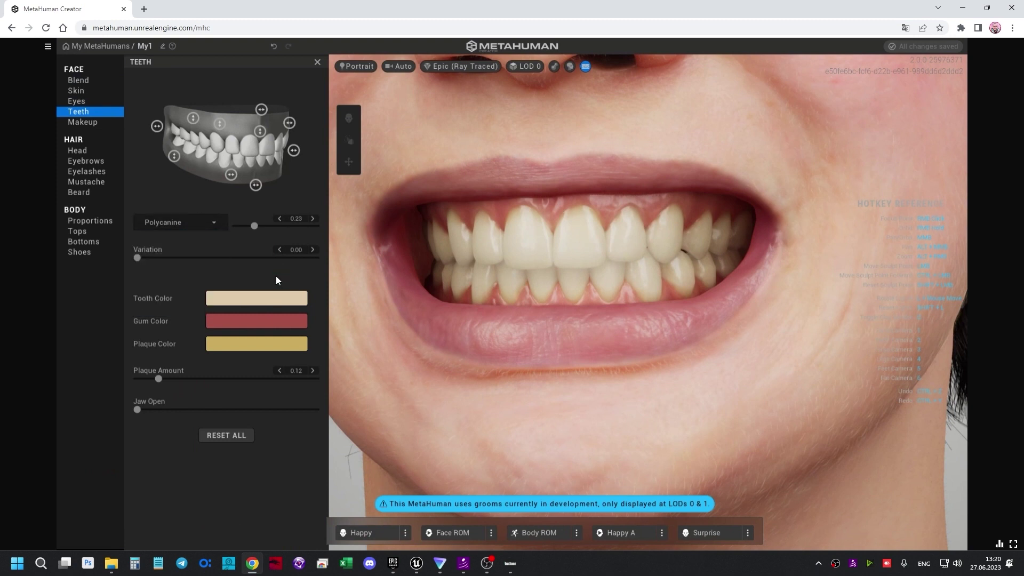
click(196, 228)
click(168, 259)
drag(274, 226, 271, 229)
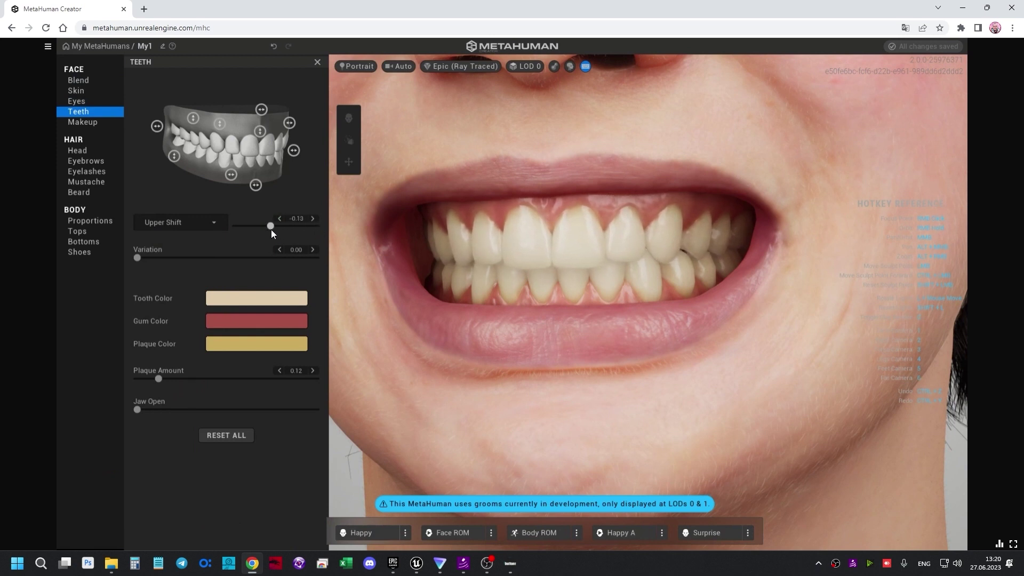
drag(139, 257, 233, 258)
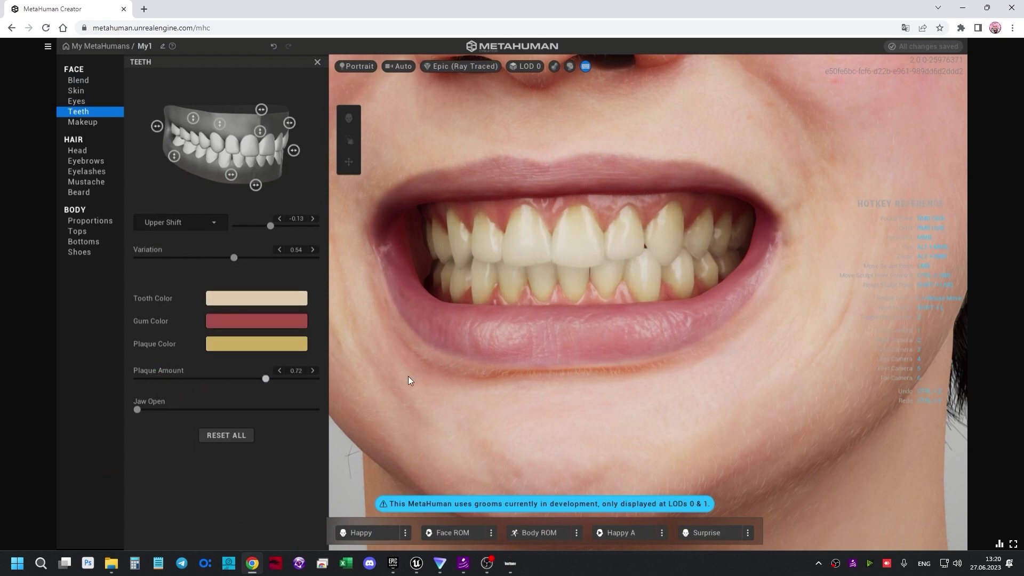
mouse_move(265, 378)
mouse_down()
mouse_move(137, 380)
mouse_move(189, 410)
mouse_move(85, 417)
mouse_up()
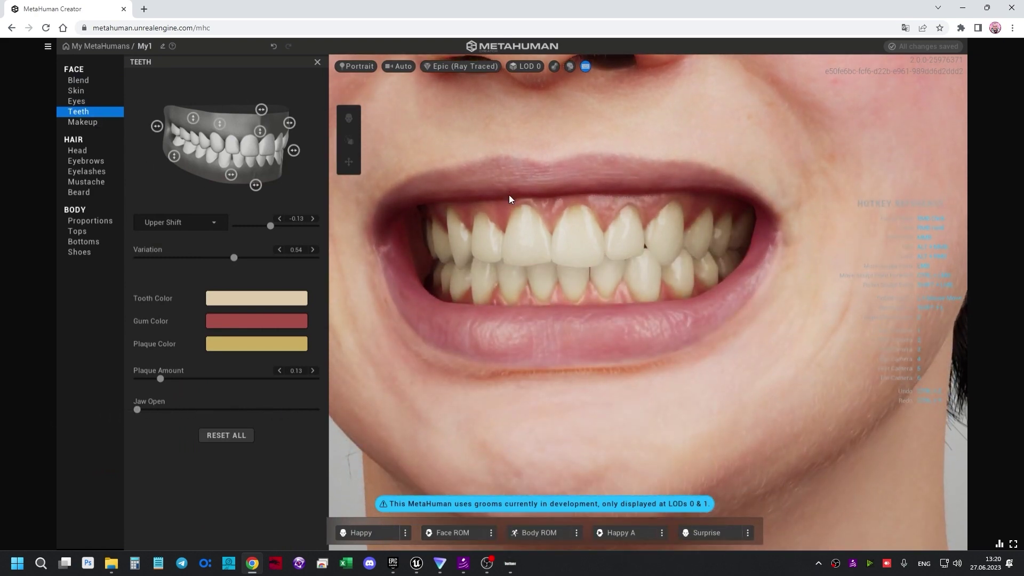
scroll(594, 187, down, 3)
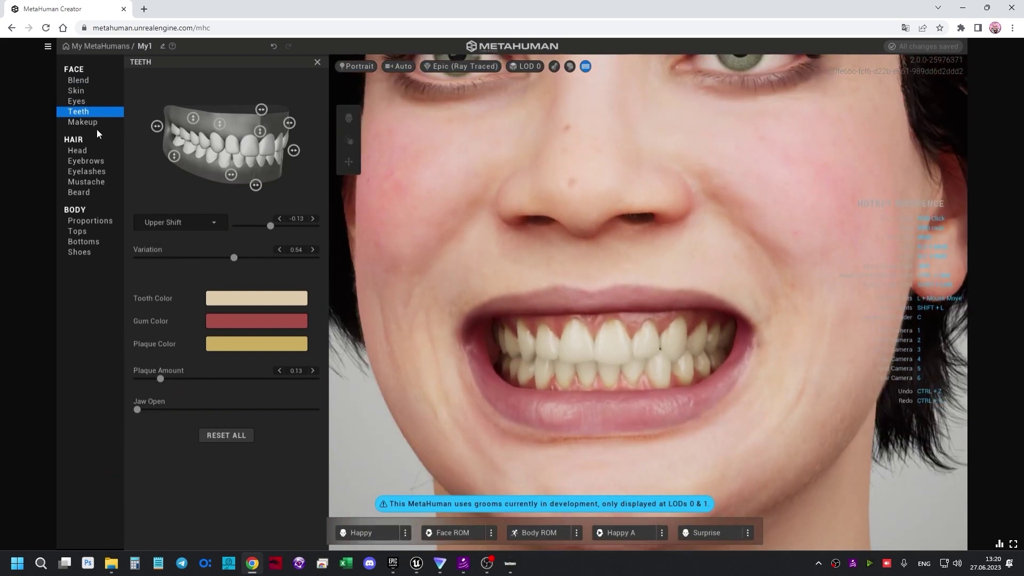
Apply face foundation at Intensity 1.00 in a different shade with Roughness 0.12
click(78, 125)
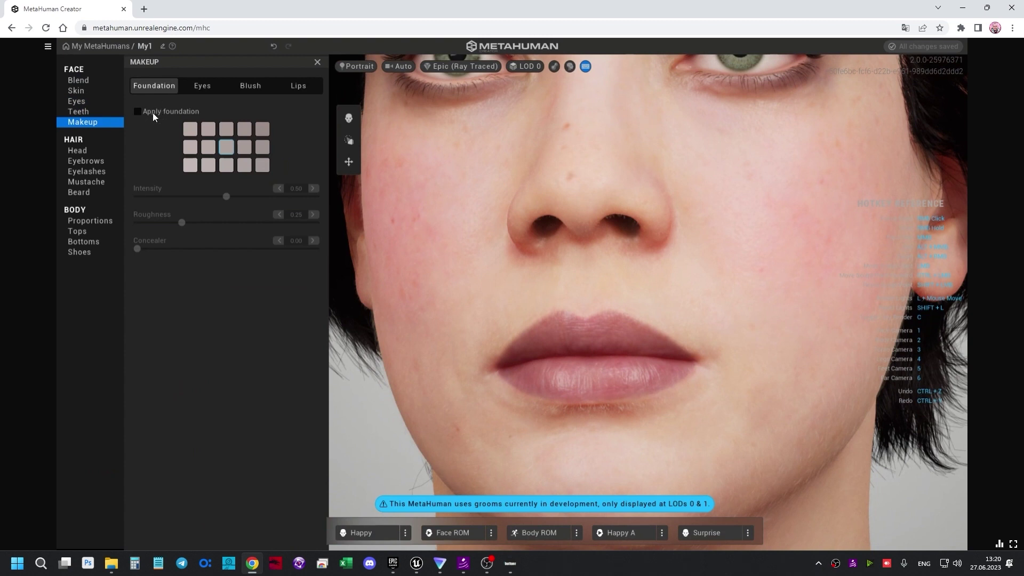
click(138, 112)
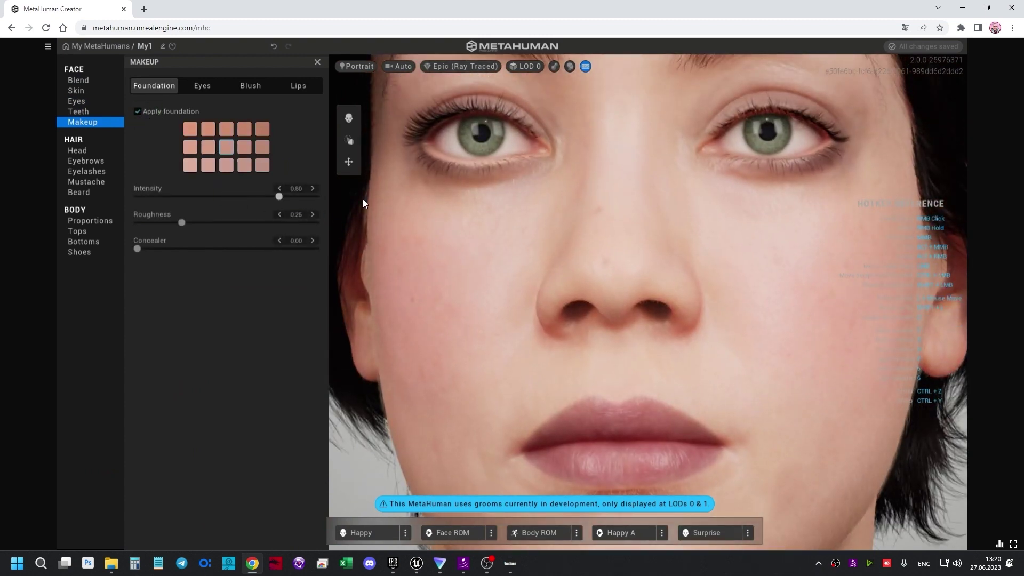
click(154, 196)
key(ctrl+z)
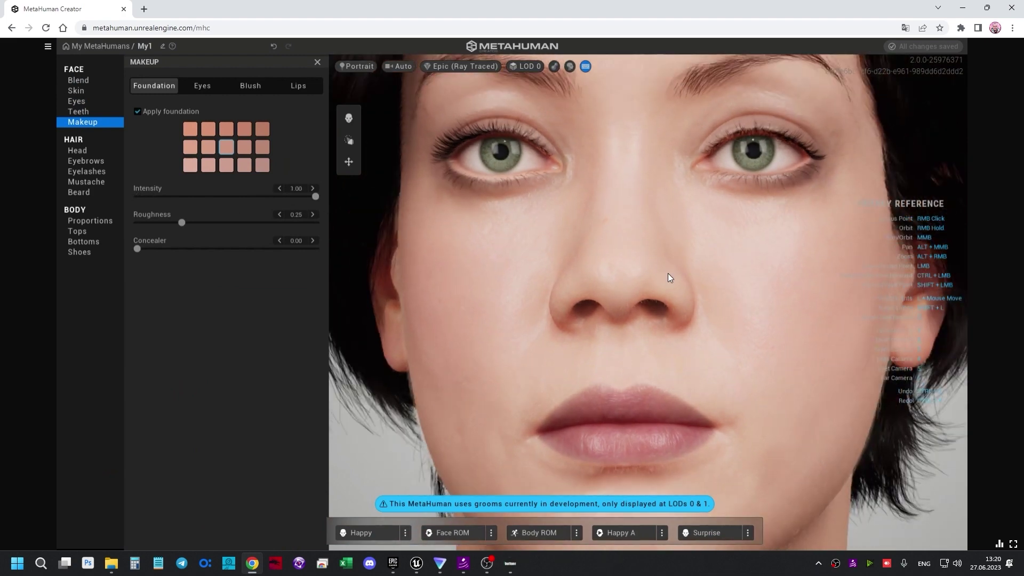
right_drag(670, 281, 601, 280)
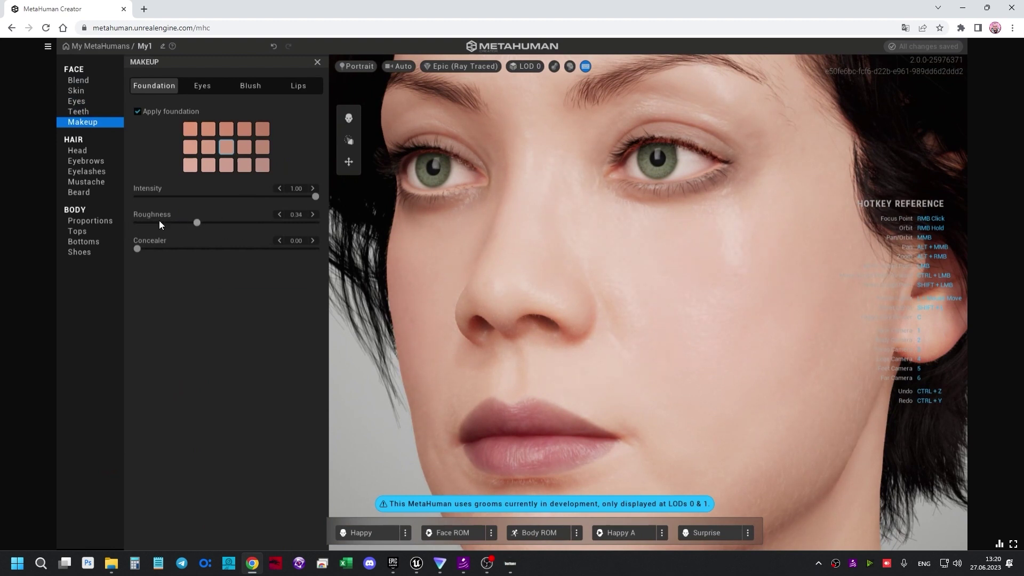
click(207, 166)
Preview several eye makeup presets, including cat-eye and heavier liner looks
click(202, 86)
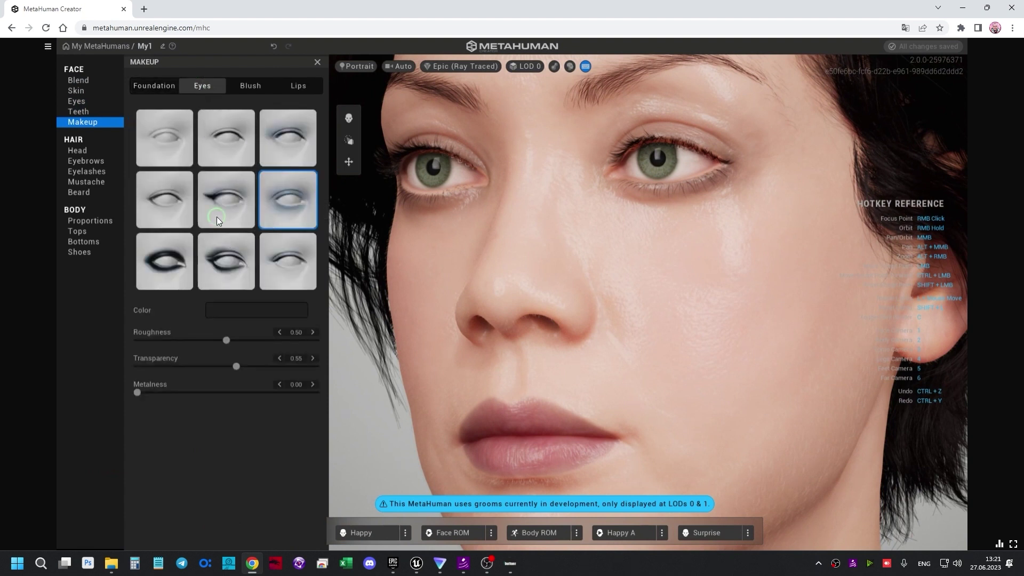
click(217, 216)
click(229, 269)
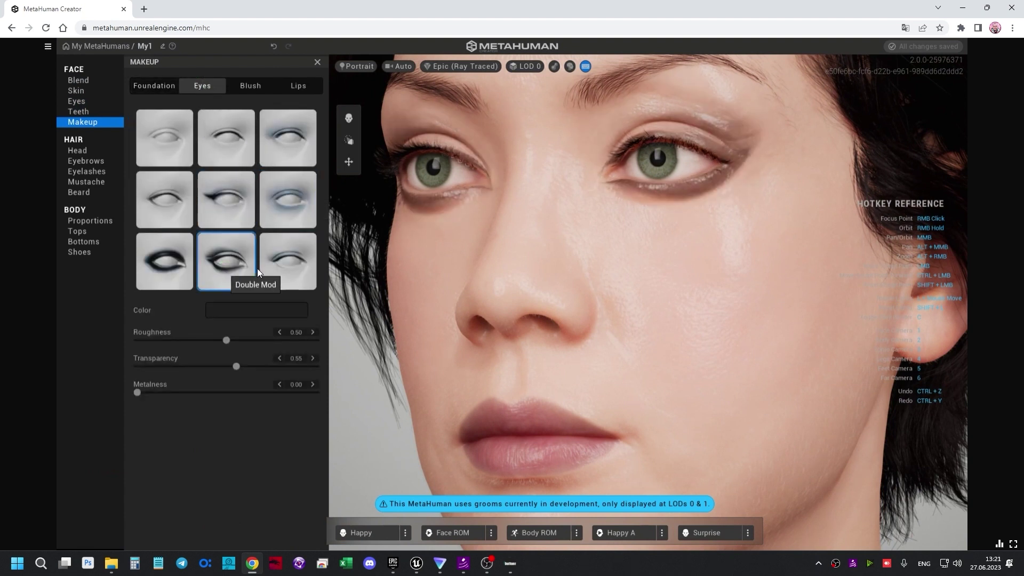
click(283, 260)
click(281, 197)
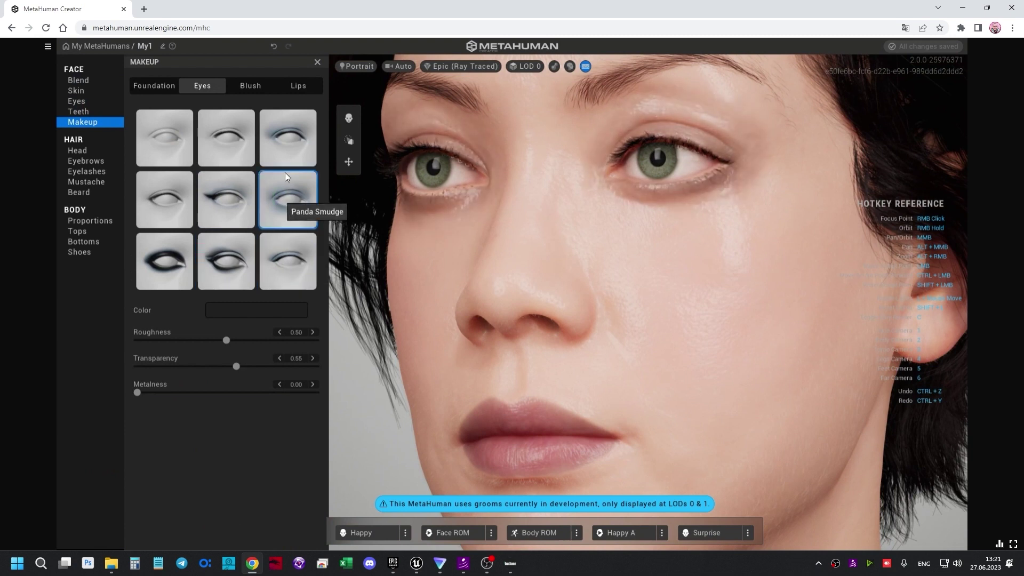
click(289, 144)
Settle on a thin winged liner with Roughness 0.40 and Transparency 0.24
click(233, 143)
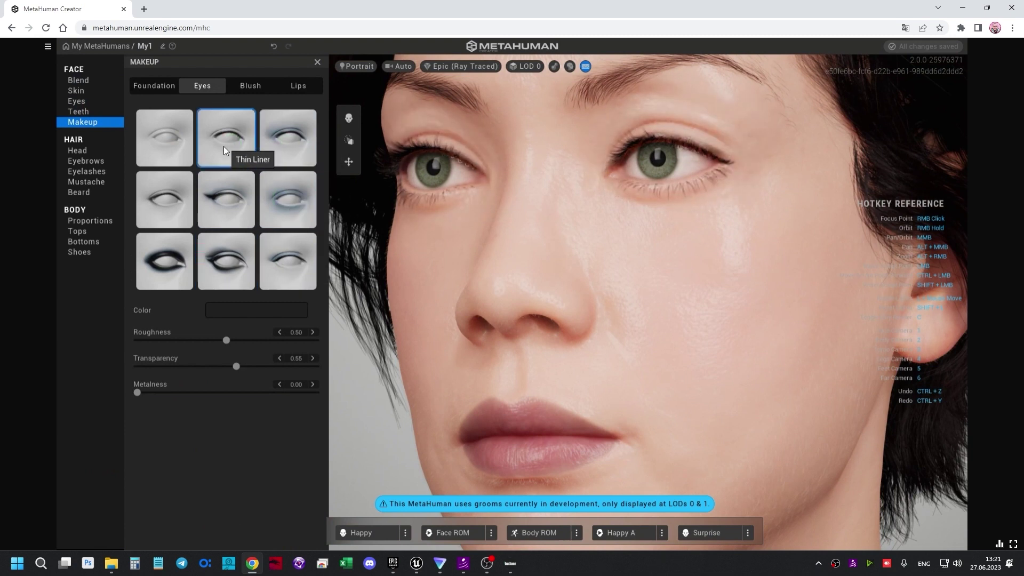
click(170, 250)
click(287, 258)
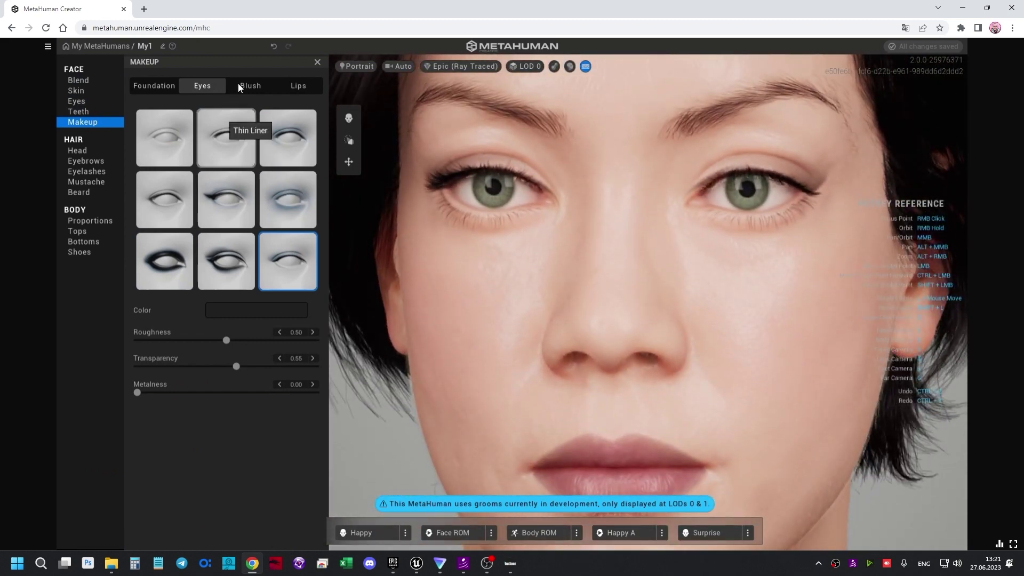
mouse_move(225, 340)
mouse_down()
mouse_move(112, 372)
mouse_move(175, 372)
mouse_move(164, 395)
mouse_move(108, 398)
mouse_up()
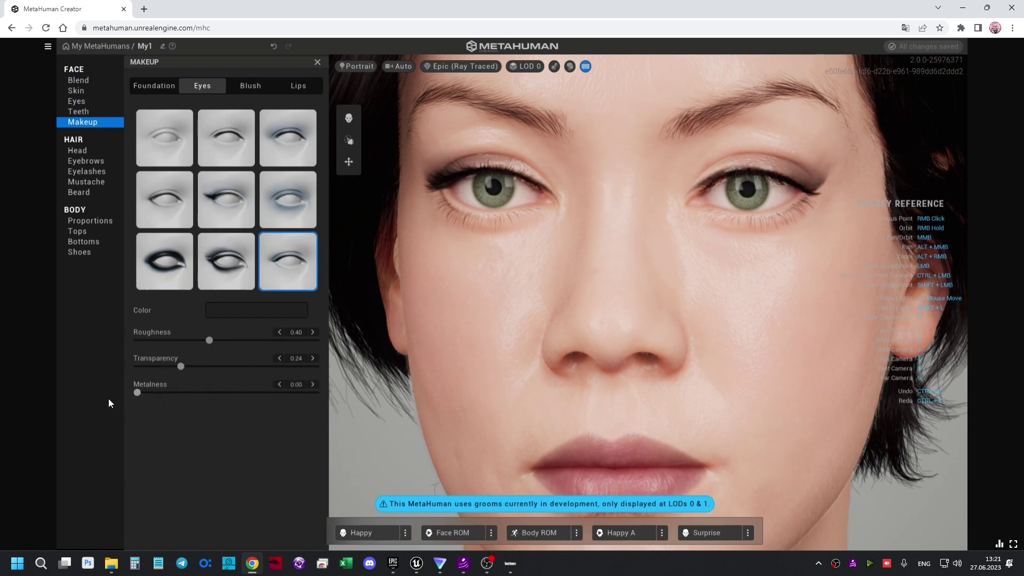
click(245, 85)
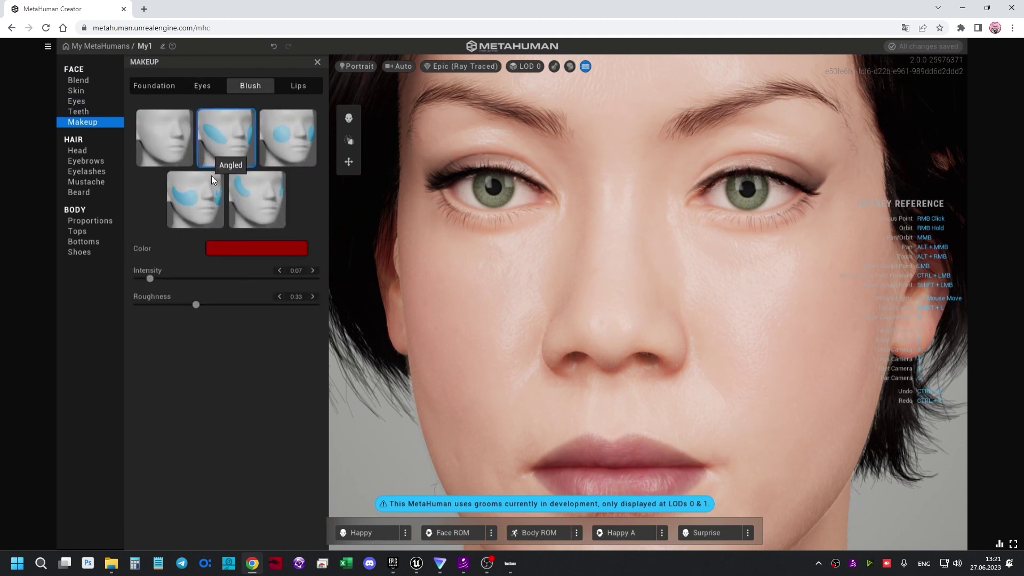
Apply the Low Sweep blush and fade its intensity to 0.15
click(206, 197)
drag(151, 279, 217, 281)
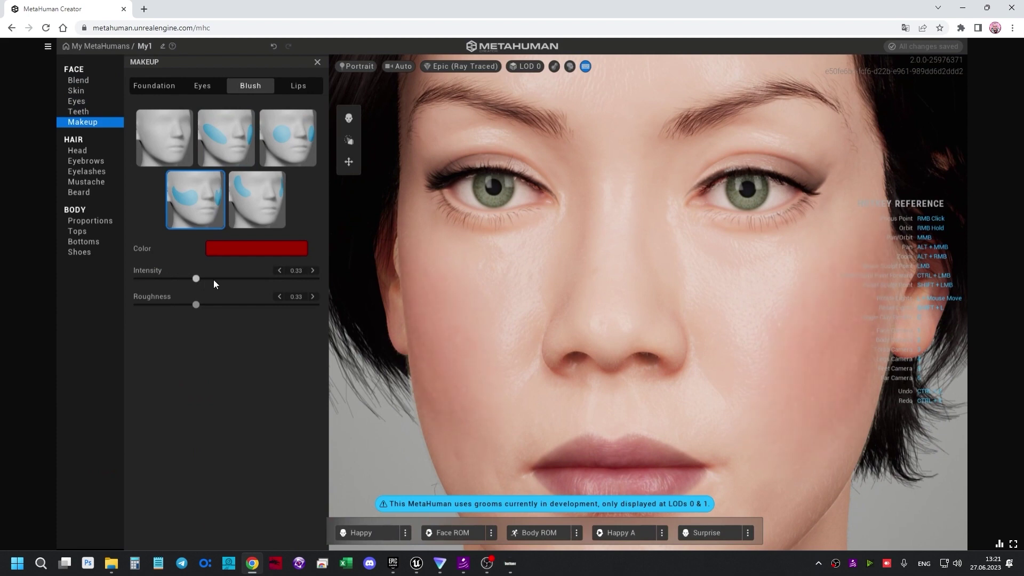
click(212, 278)
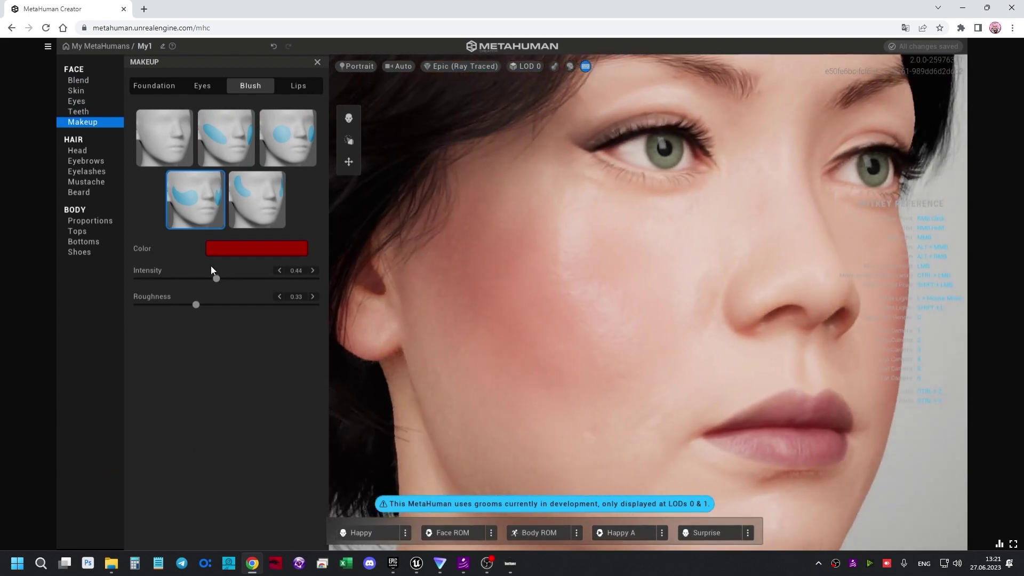
drag(212, 277, 164, 278)
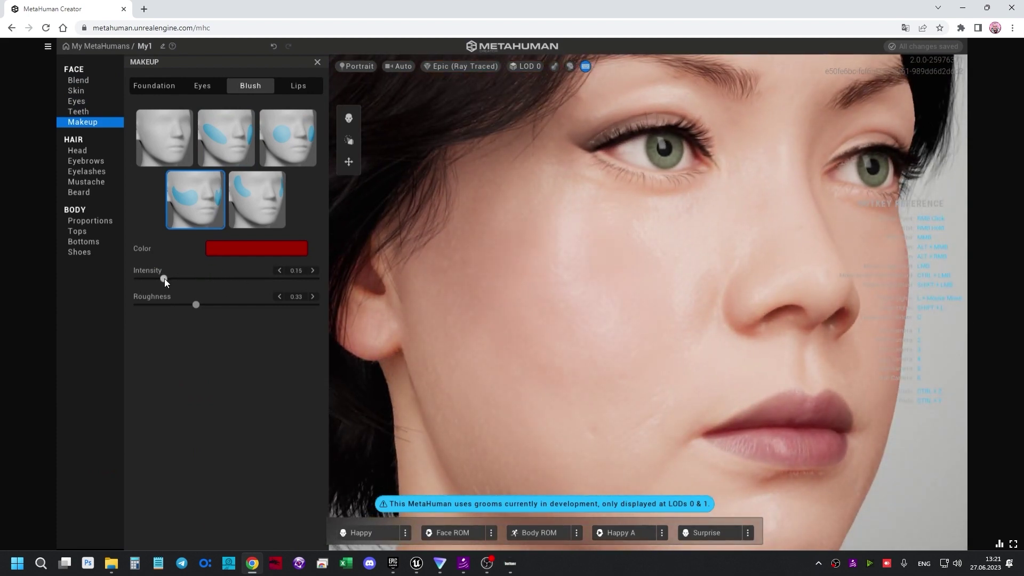
click(298, 85)
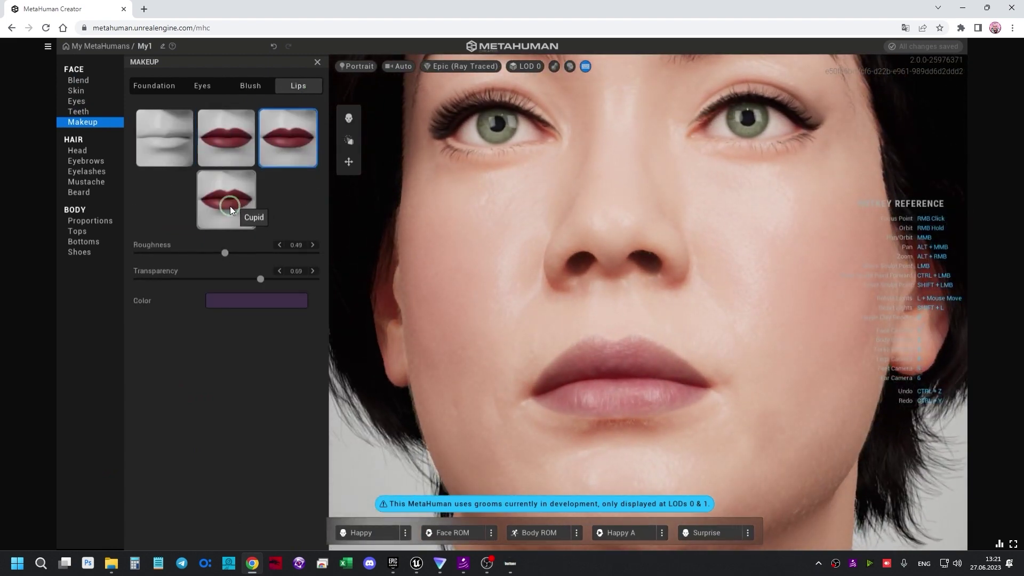
Apply the Cupid lip shape and colour it bright red DA0000
click(229, 205)
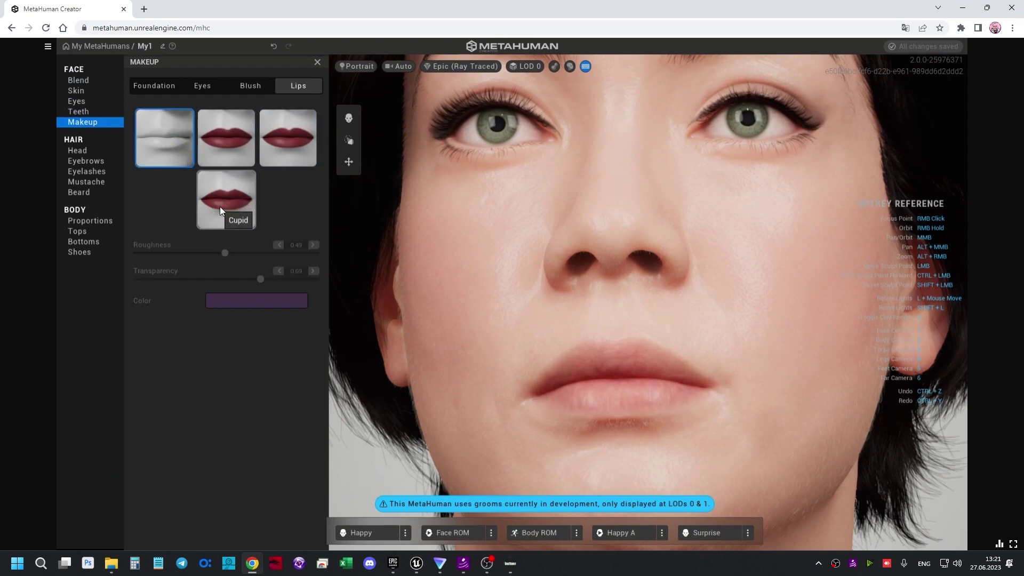
click(255, 300)
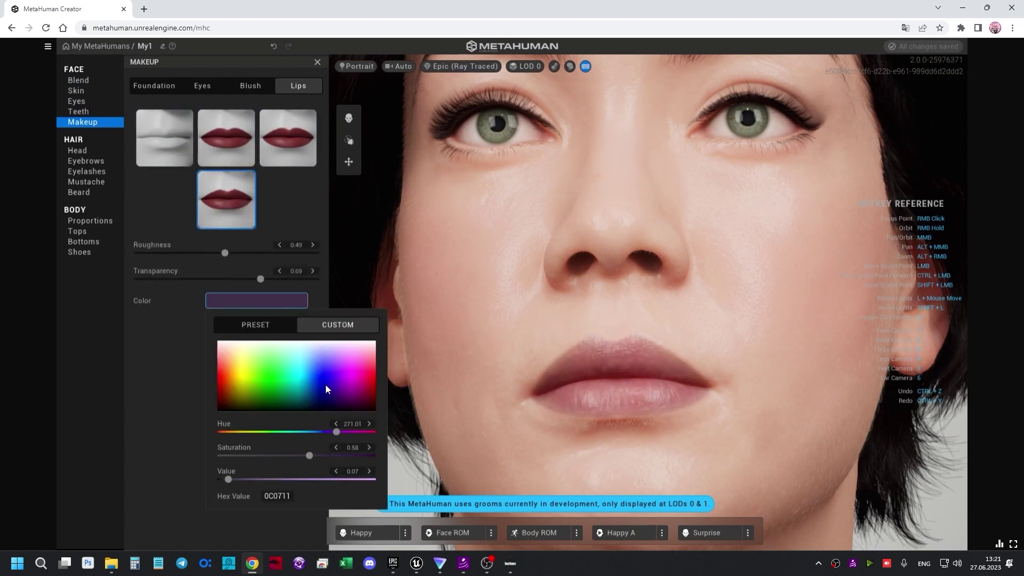
drag(296, 384, 218, 383)
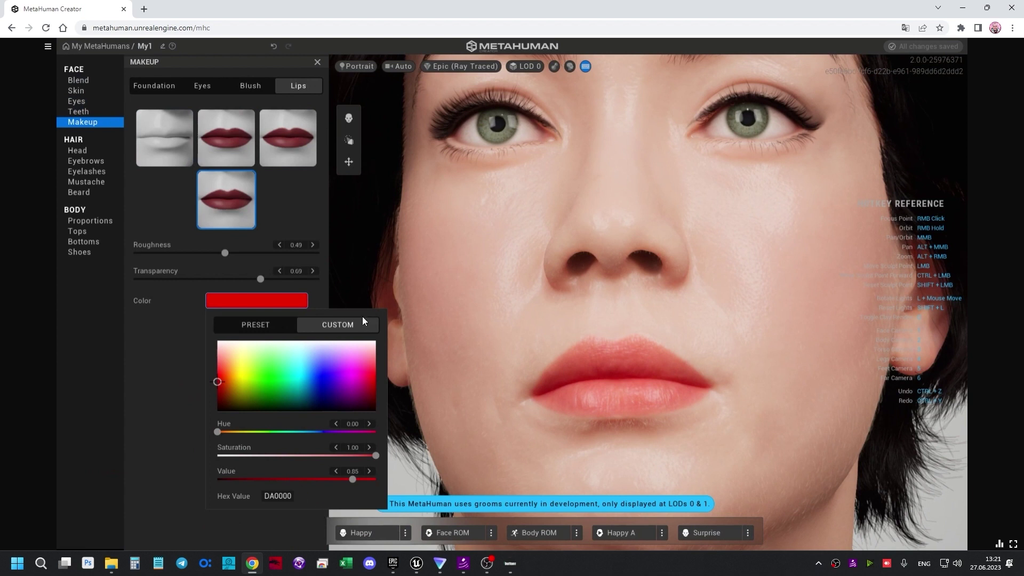
click(193, 349)
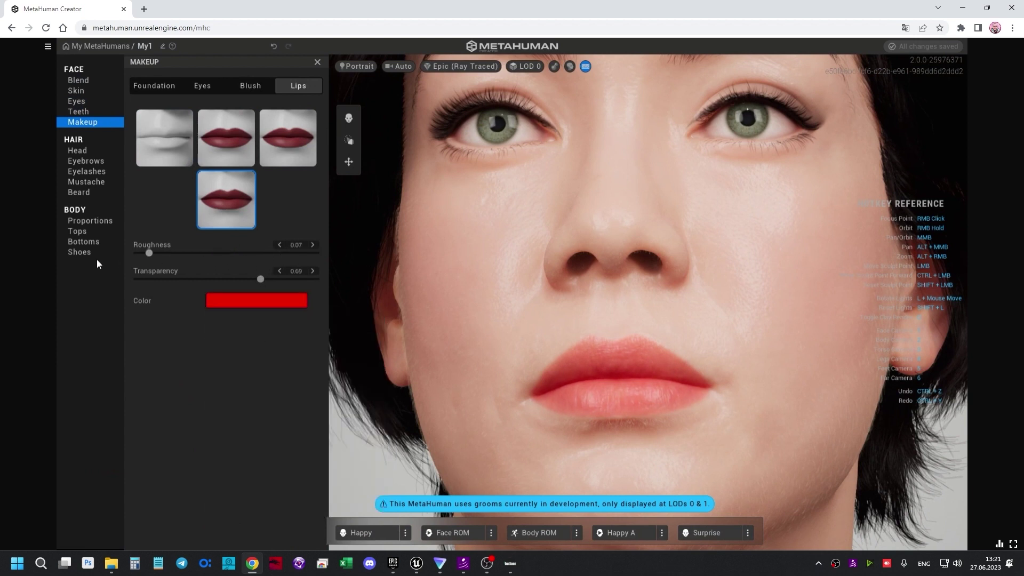
Set lip Roughness to 0.00 and Transparency to 0.74
right_drag(487, 323, 436, 323)
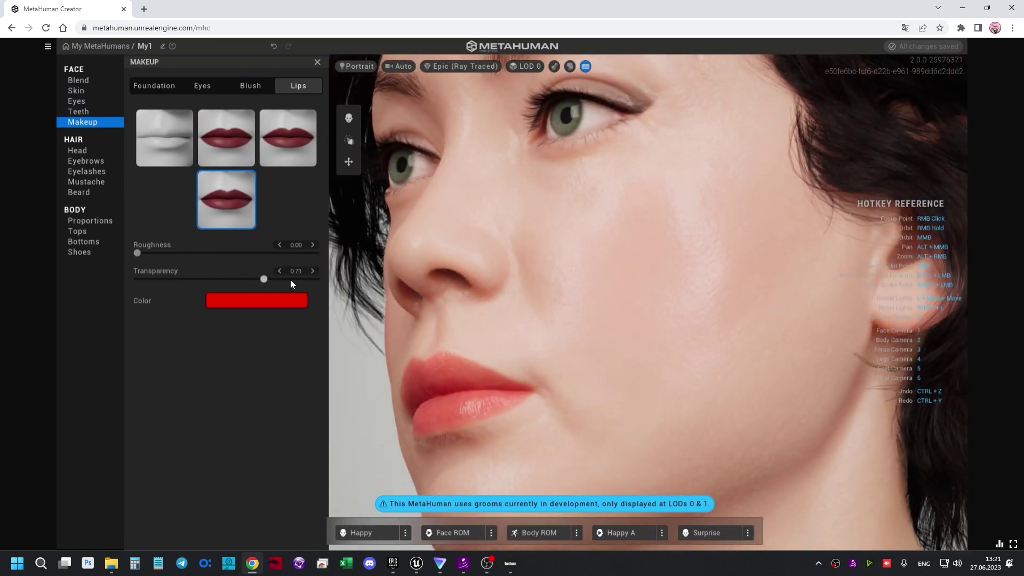
drag(226, 279, 63, 289)
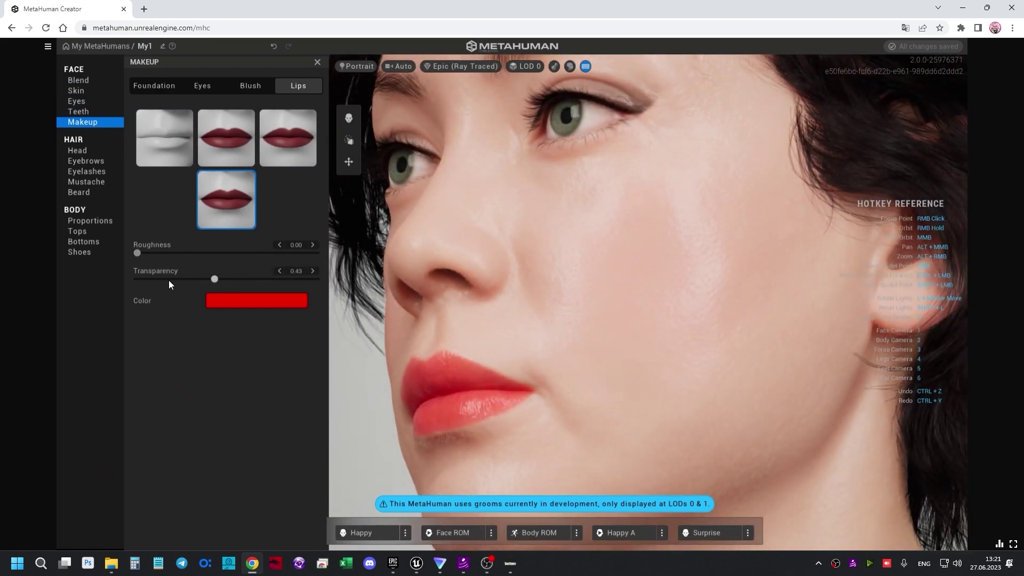
drag(137, 279, 270, 279)
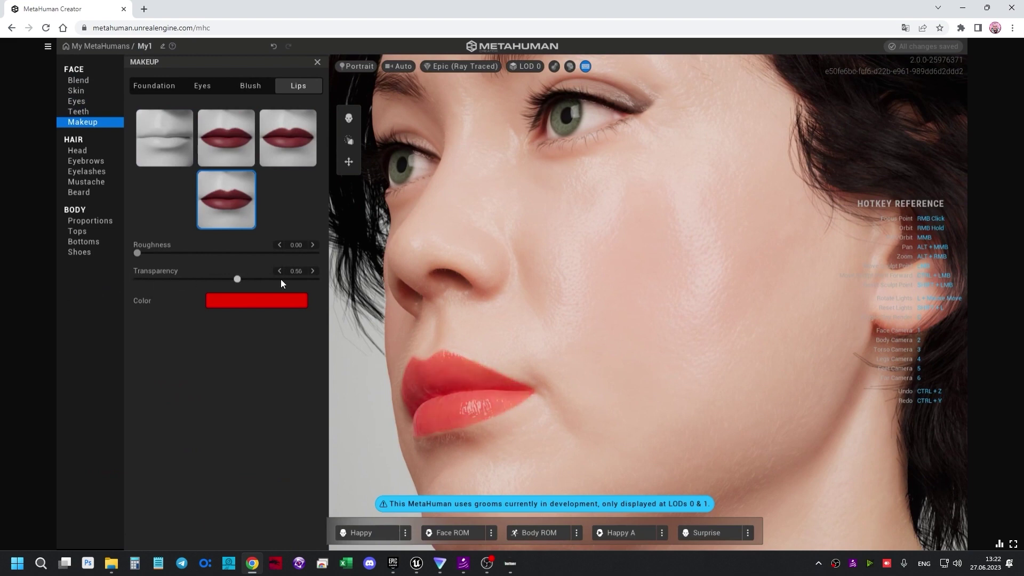
mouse_move(730, 302)
right_down()
mouse_move(592, 344)
mouse_move(581, 304)
right_up()
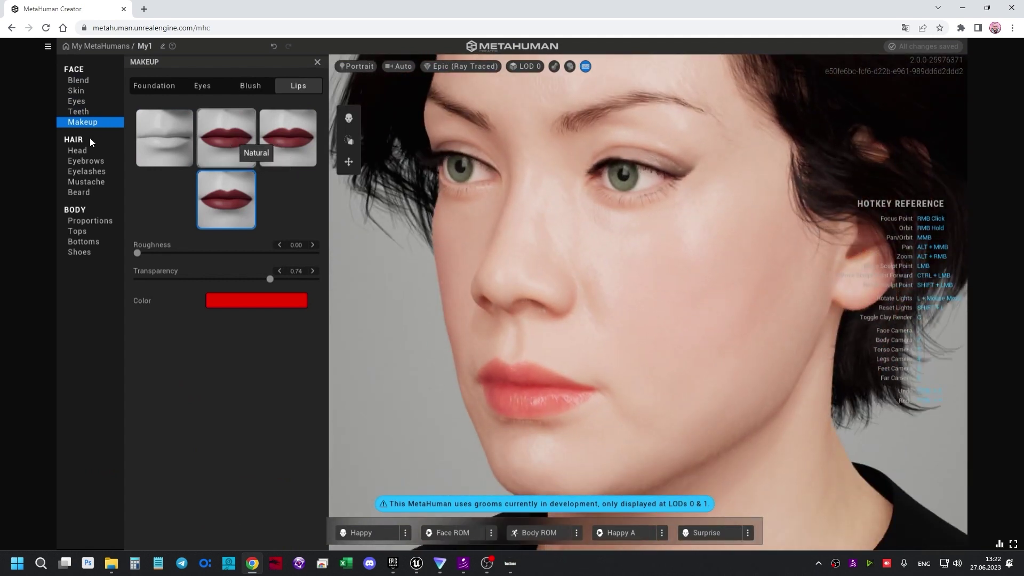
click(80, 151)
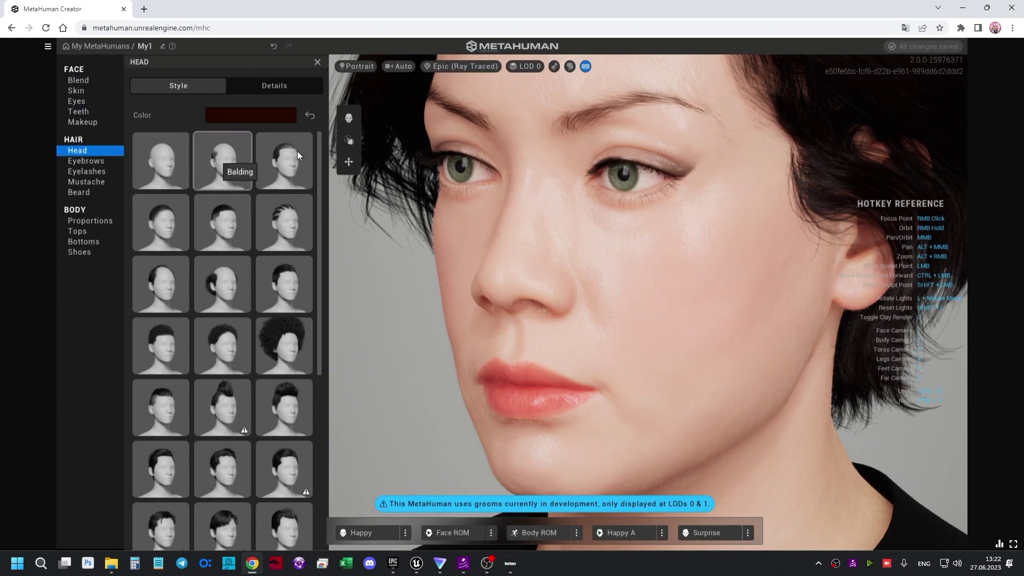
Compare top bun, long straight bangs and Updo Buns, then choose Short Low Ponytail
scroll(319, 325, down, 3)
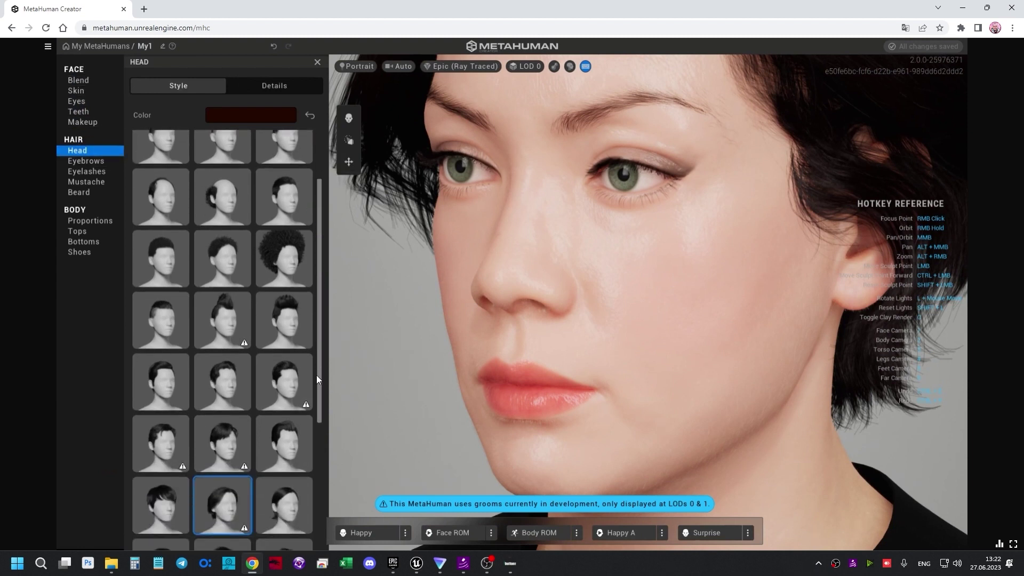
mouse_move(308, 353)
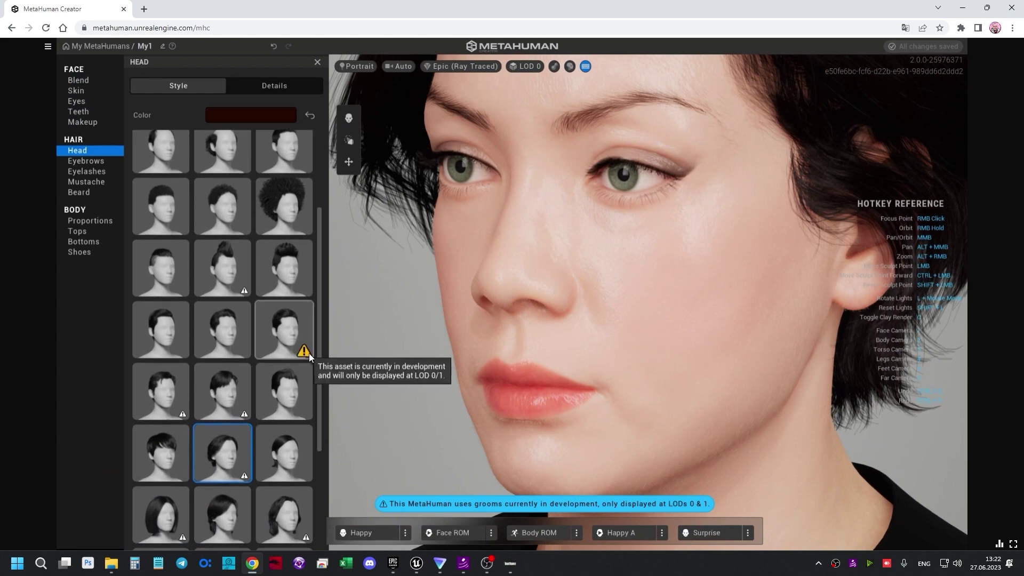
scroll(320, 421, down, 4)
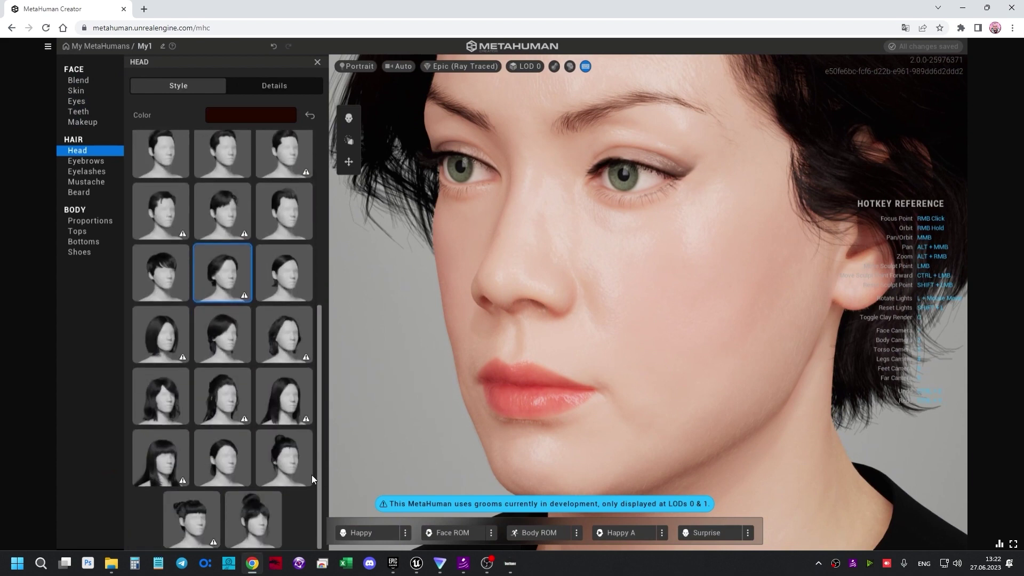
scroll(581, 179, down, 5)
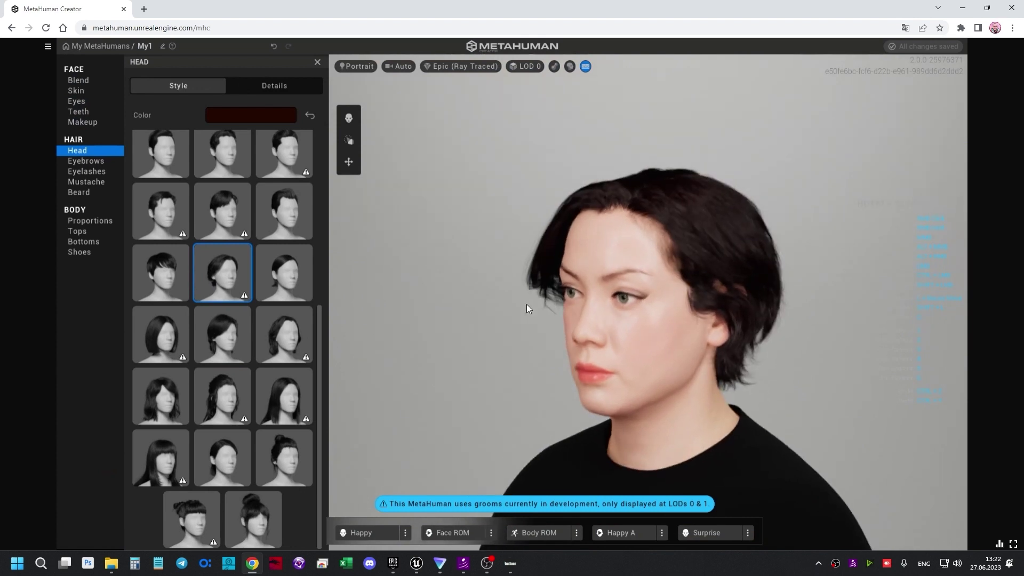
click(287, 463)
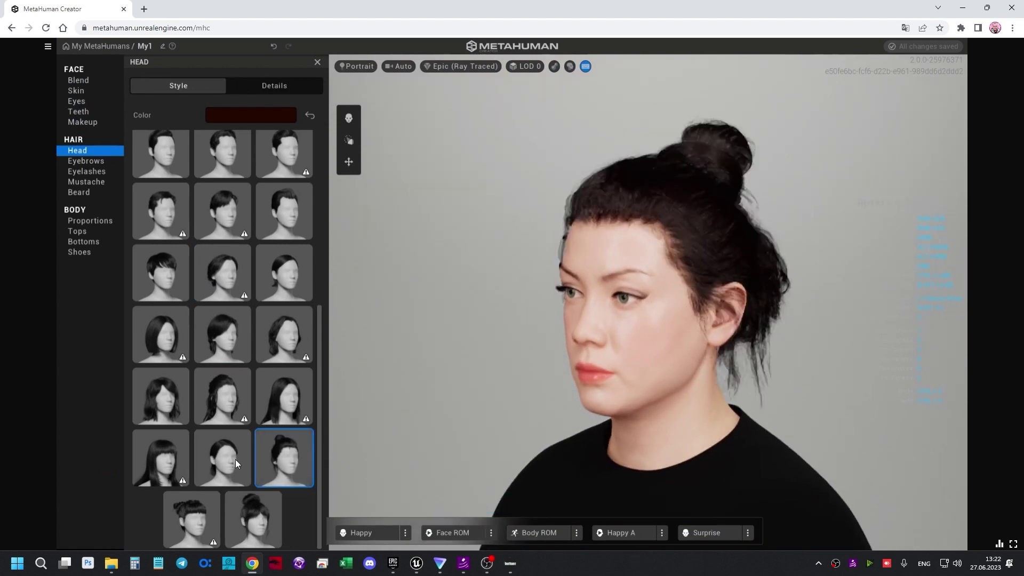
click(219, 458)
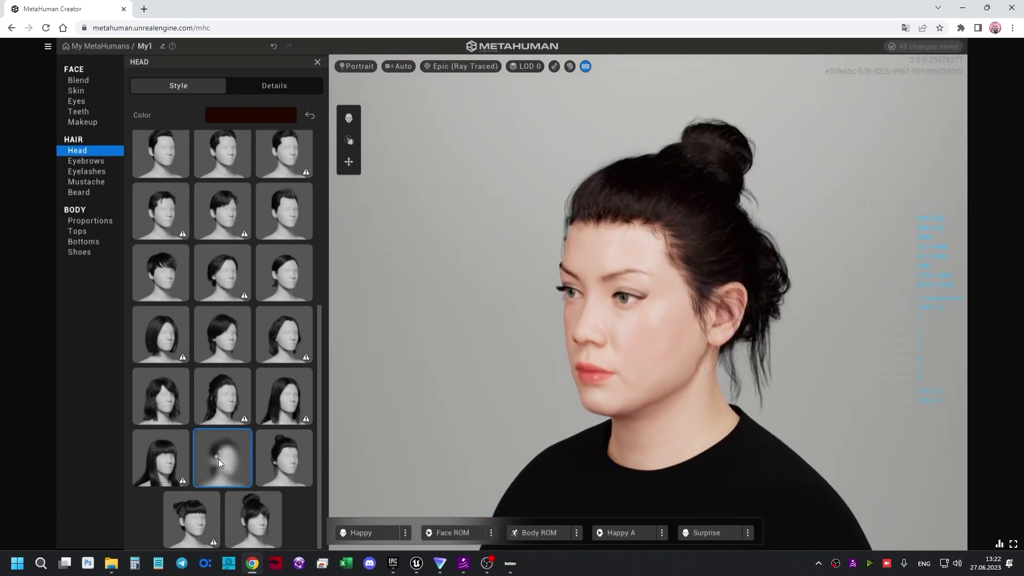
click(165, 453)
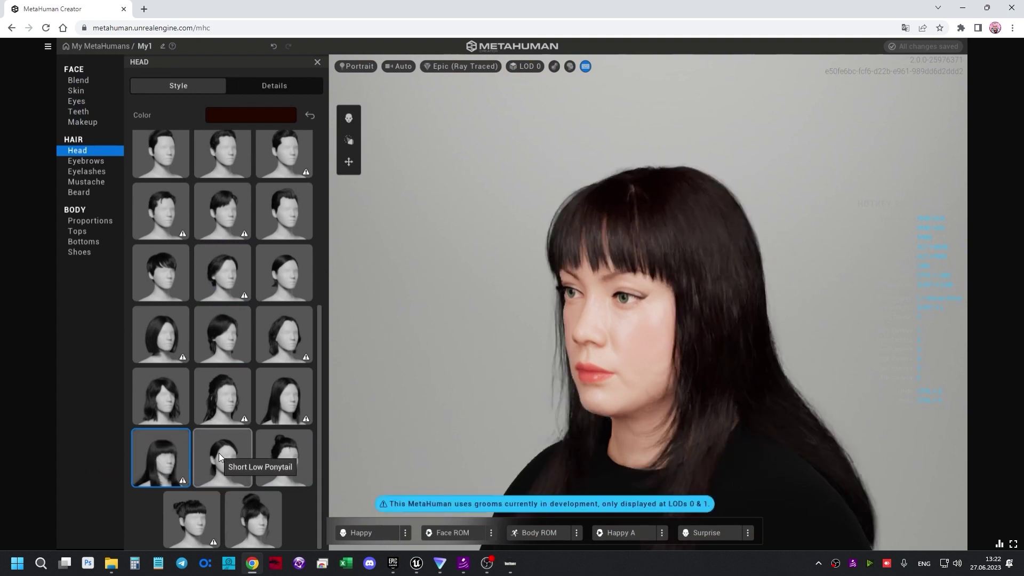
click(219, 453)
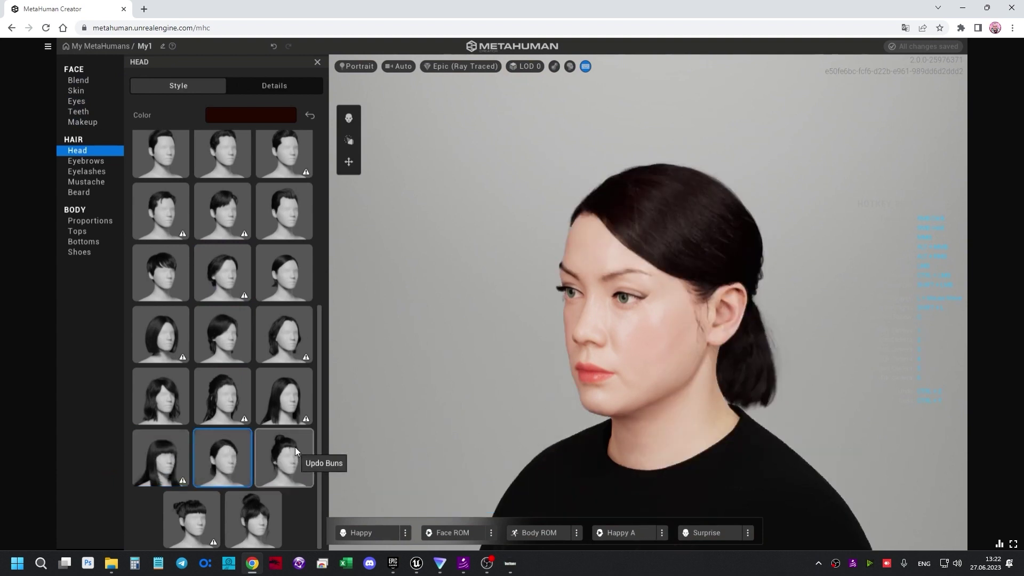
click(293, 447)
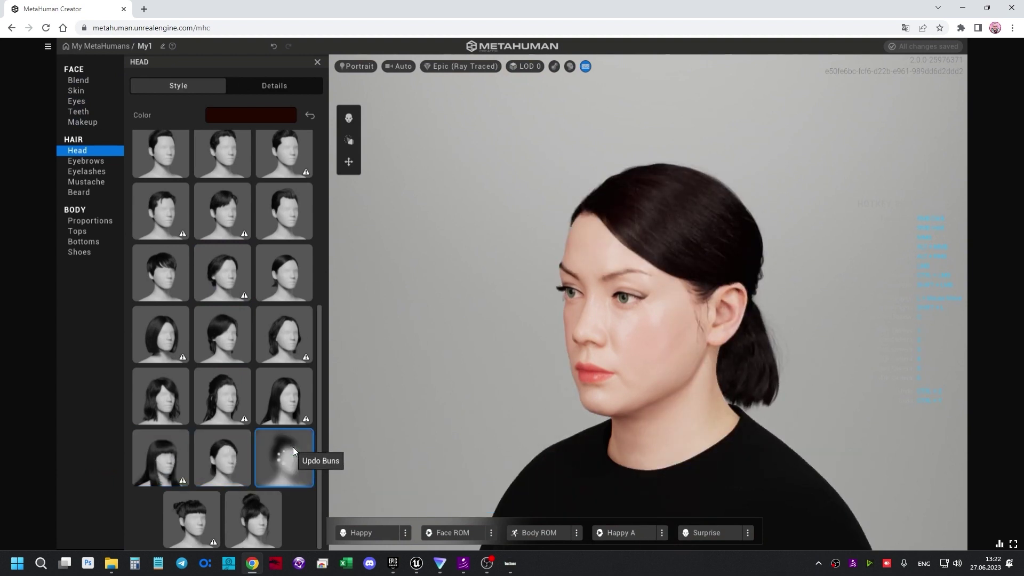
click(242, 450)
Orbit around the head to inspect the ponytail from the sides and back
drag(723, 330, 491, 321)
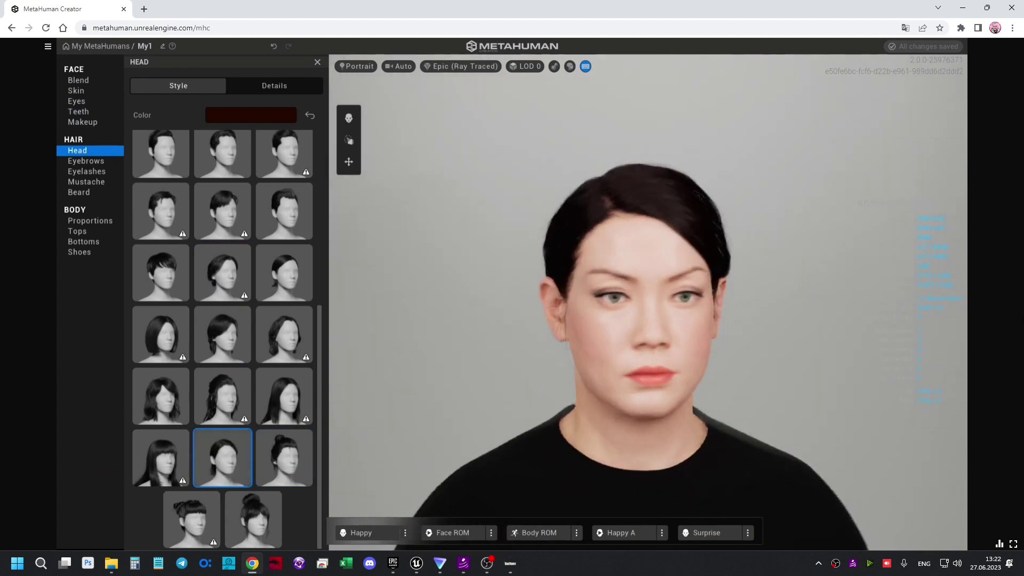
mouse_move(871, 293)
mouse_down()
mouse_move(755, 347)
mouse_move(673, 361)
mouse_up()
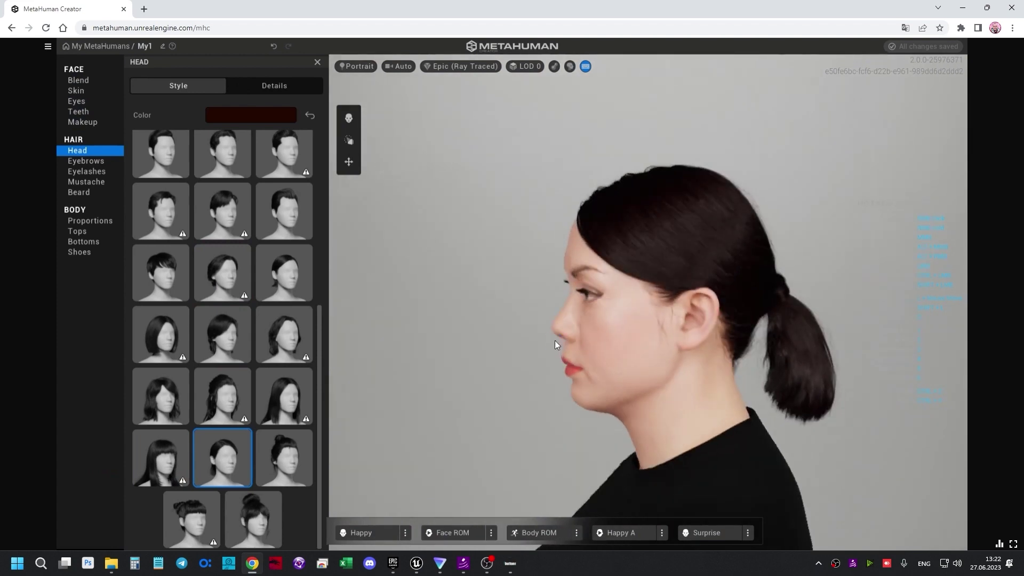
key(1)
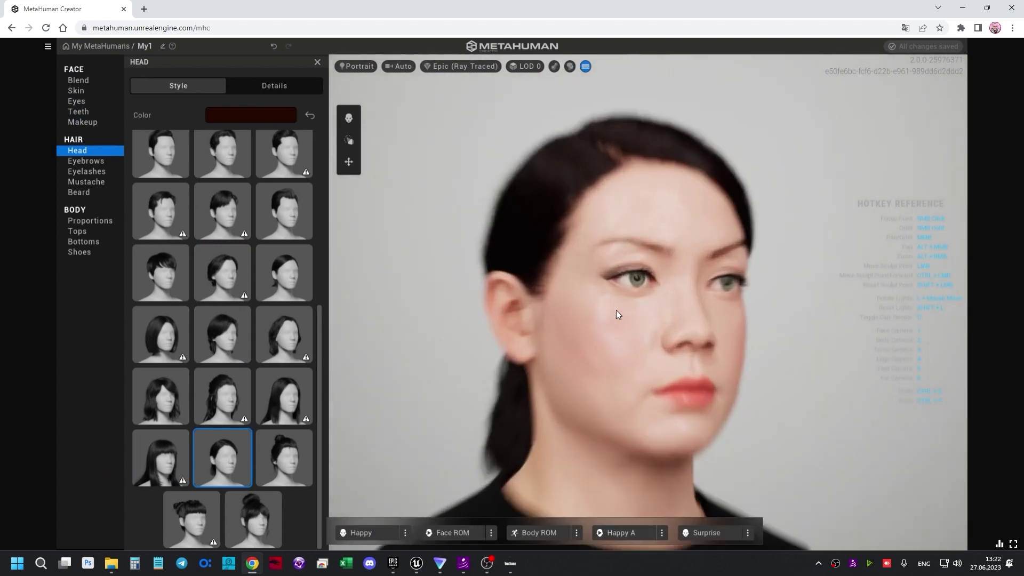
drag(488, 331, 510, 337)
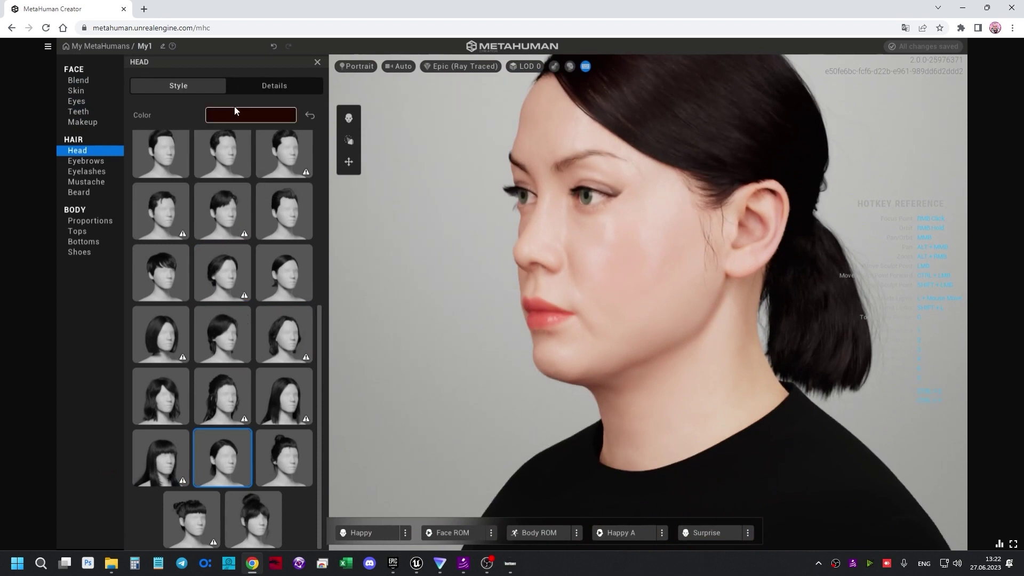
Set the hair colour to dark brown with no redness after trying lighter shades
click(231, 115)
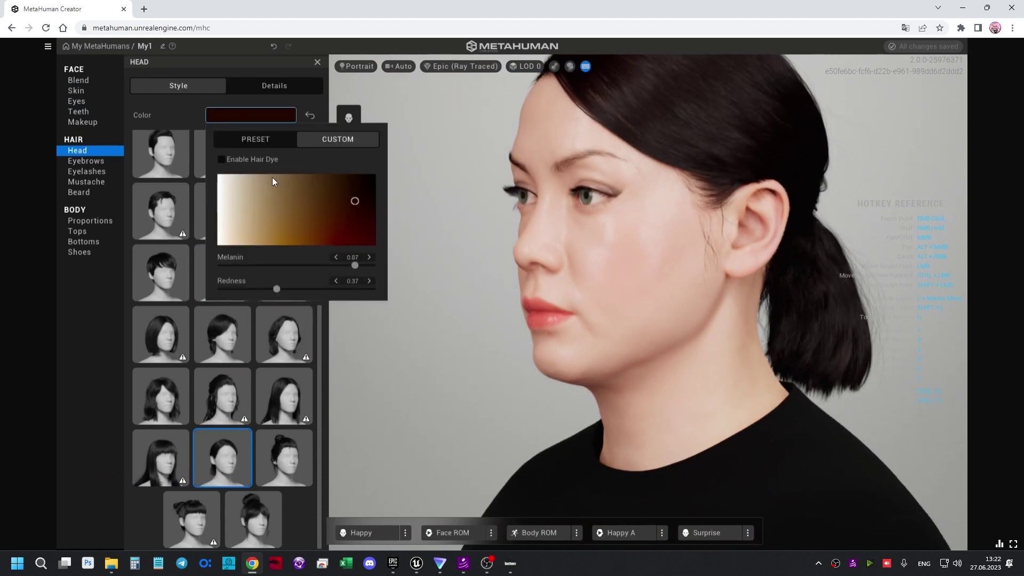
mouse_move(272, 181)
mouse_down()
mouse_move(244, 236)
mouse_move(348, 180)
mouse_up()
click(192, 107)
click(265, 85)
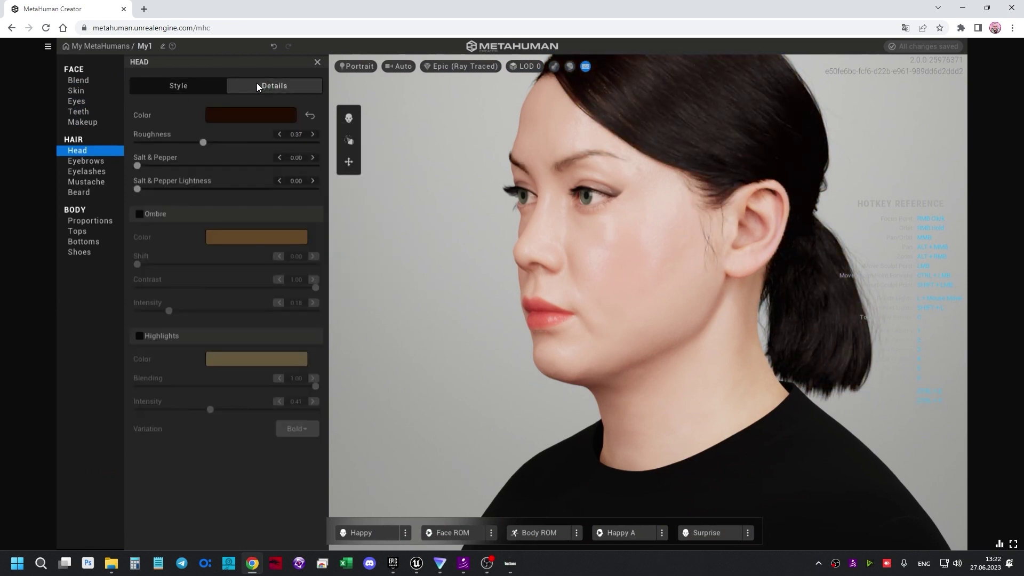
click(230, 115)
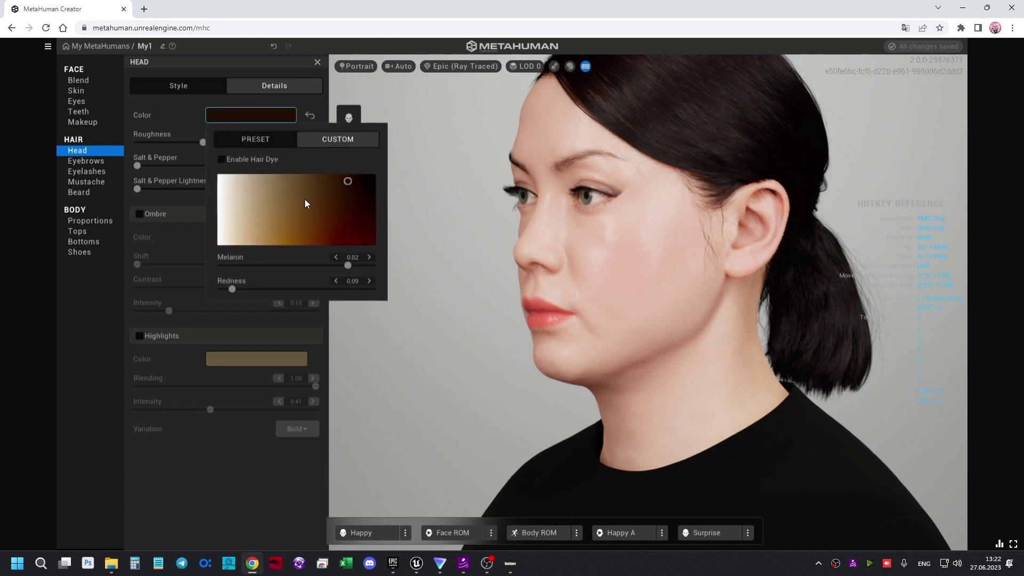
mouse_move(305, 200)
mouse_down()
mouse_move(244, 181)
mouse_move(341, 174)
mouse_up()
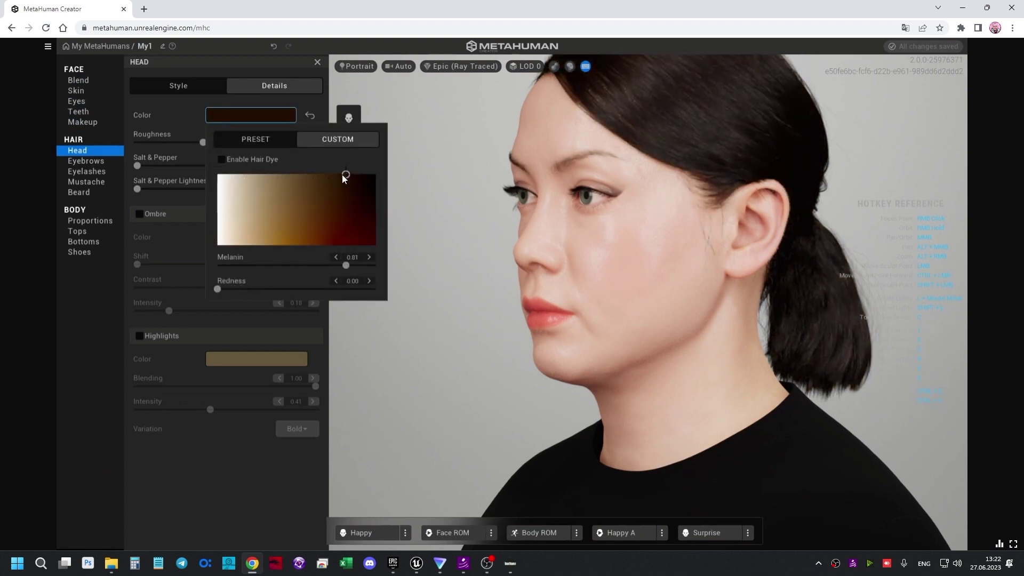
click(188, 113)
Set hair Roughness to 0.26 and Salt & Pepper to 0.23 at 0.45 lightness
drag(203, 142, 160, 142)
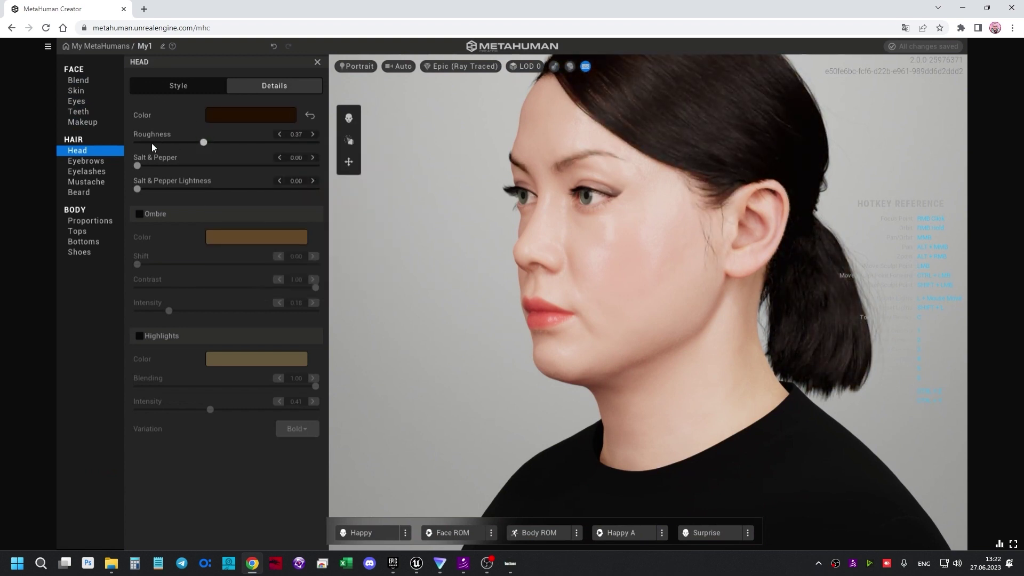
drag(230, 143, 193, 143)
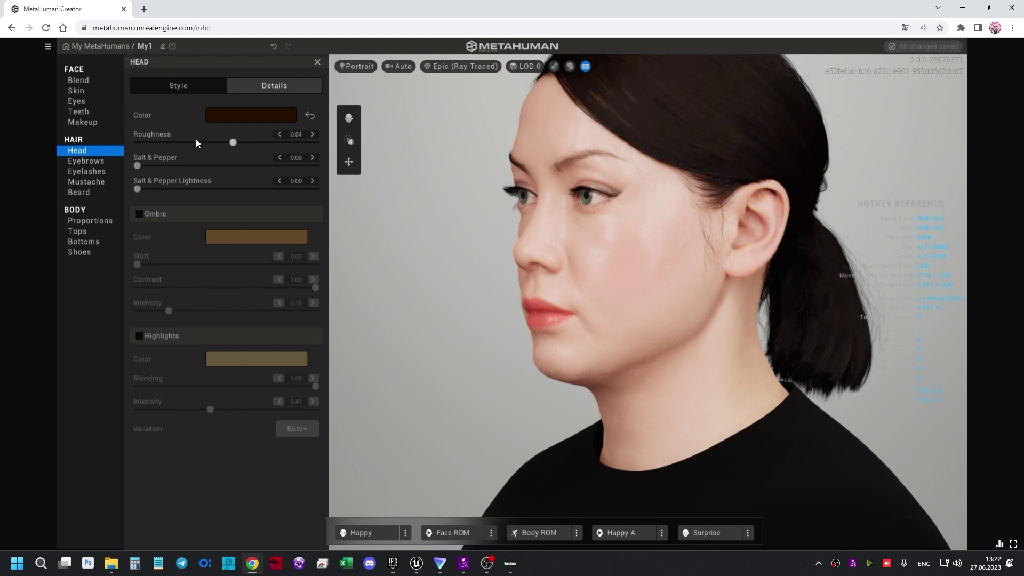
mouse_move(137, 166)
mouse_down()
mouse_move(238, 165)
mouse_move(179, 166)
mouse_move(216, 189)
mouse_move(133, 198)
mouse_up()
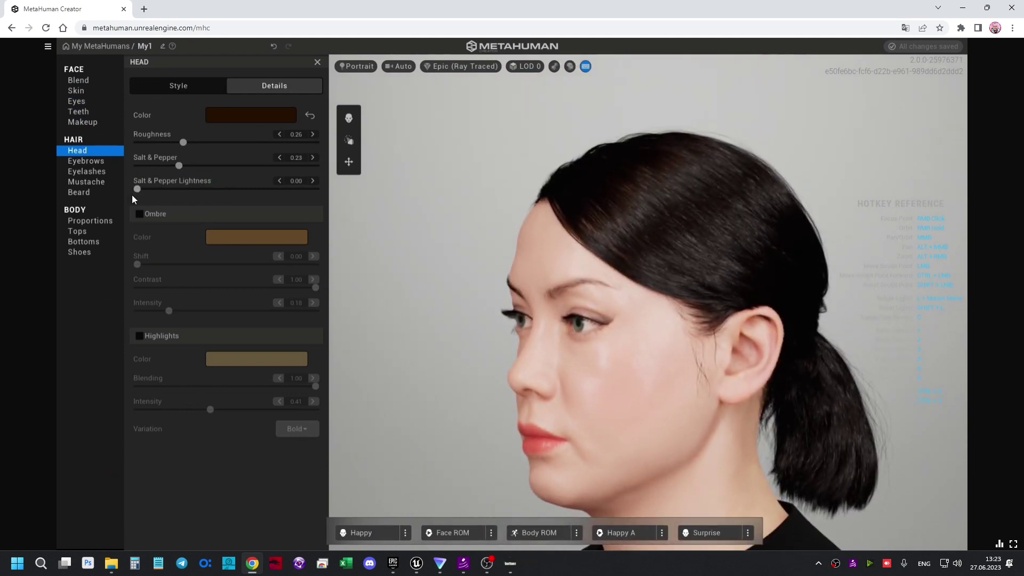
Turn on the hair ombre and try a pale yellow ombre colour
click(139, 214)
click(240, 238)
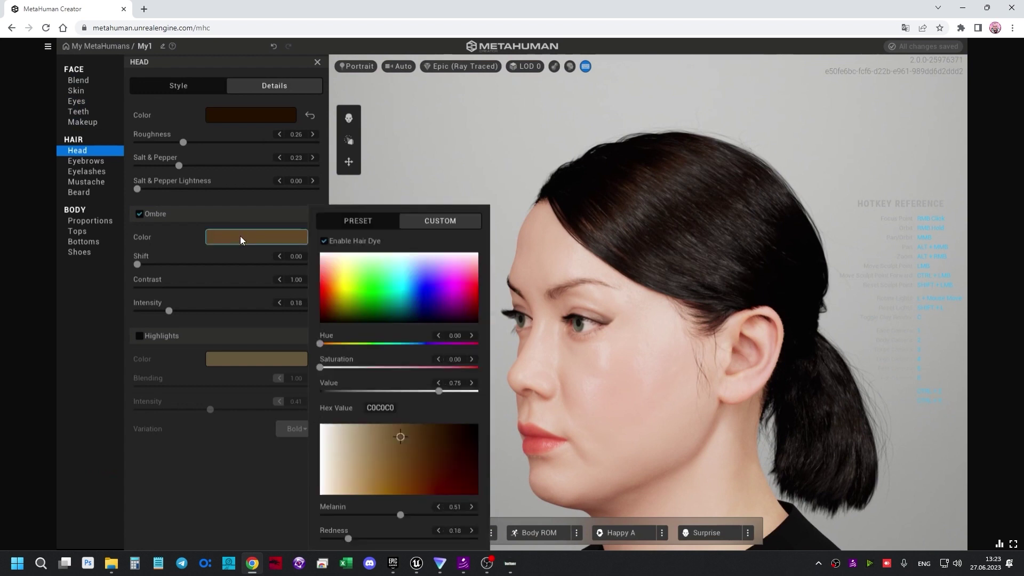
mouse_move(388, 440)
mouse_down()
mouse_move(377, 455)
mouse_move(327, 437)
mouse_up()
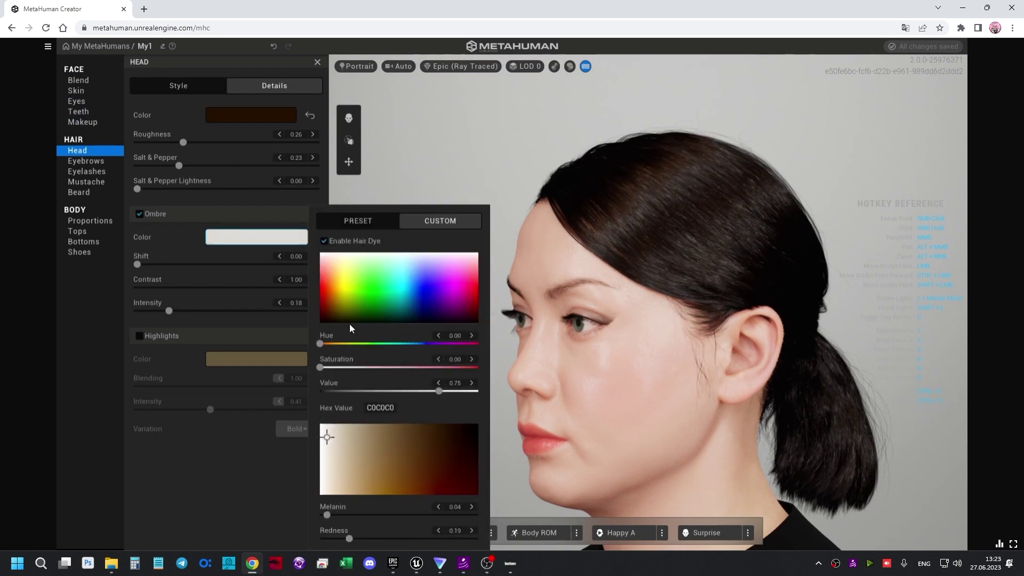
click(358, 262)
click(344, 271)
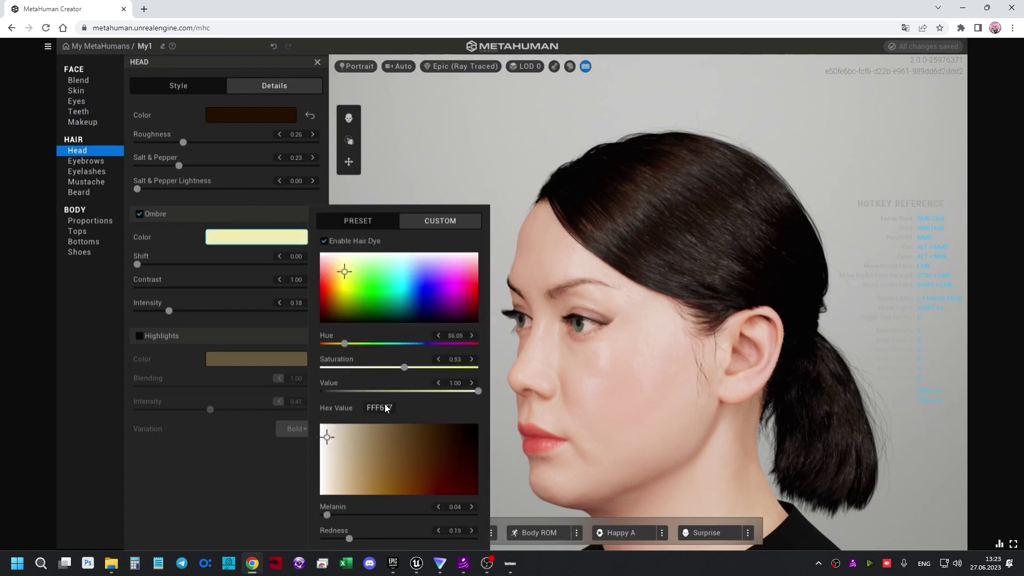
click(342, 429)
click(181, 249)
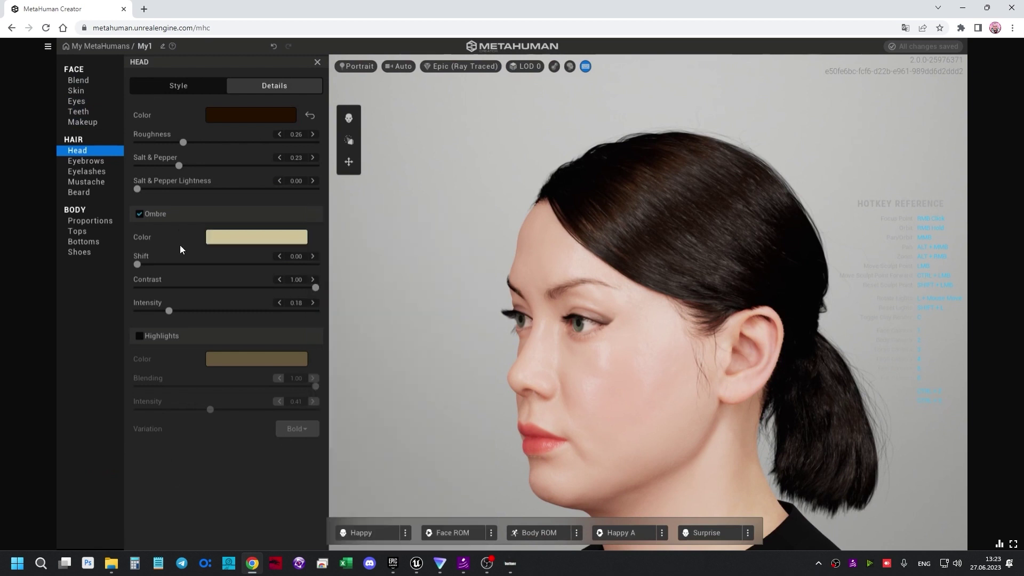
Change the ombre colour to deep red A70000 and lower its Intensity to 0.22
drag(138, 266, 366, 267)
drag(235, 311, 218, 312)
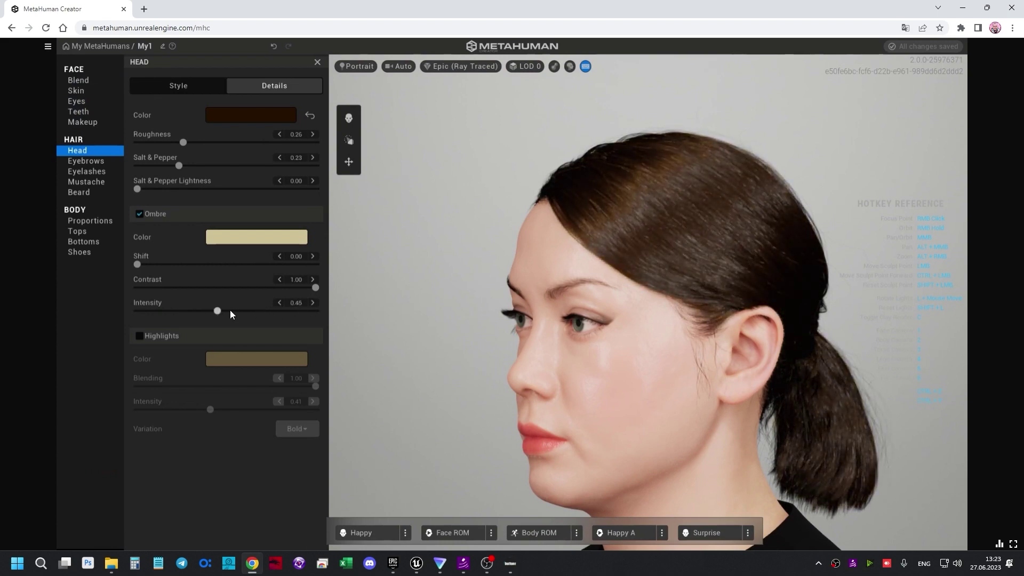
click(256, 237)
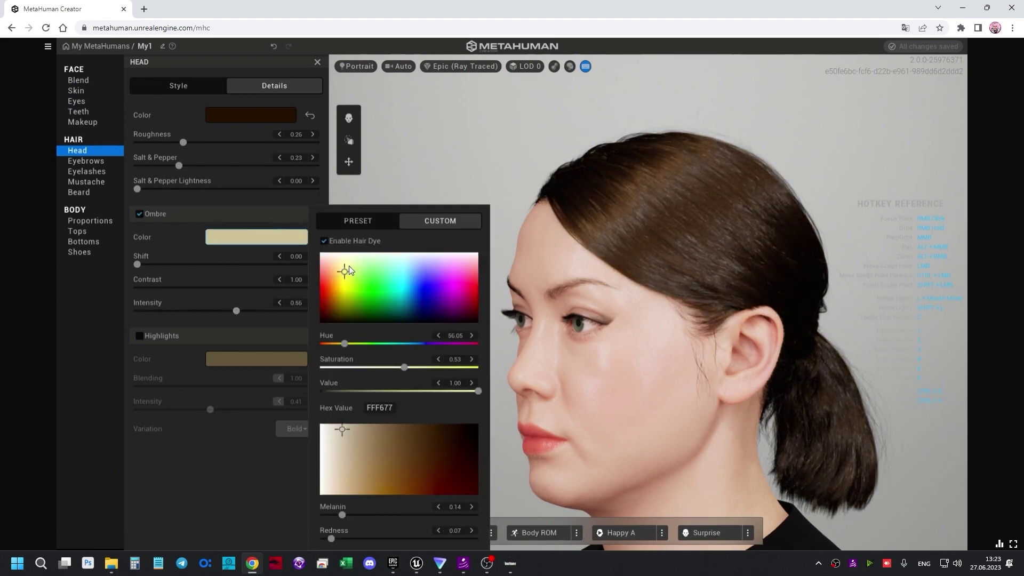
drag(349, 271, 319, 301)
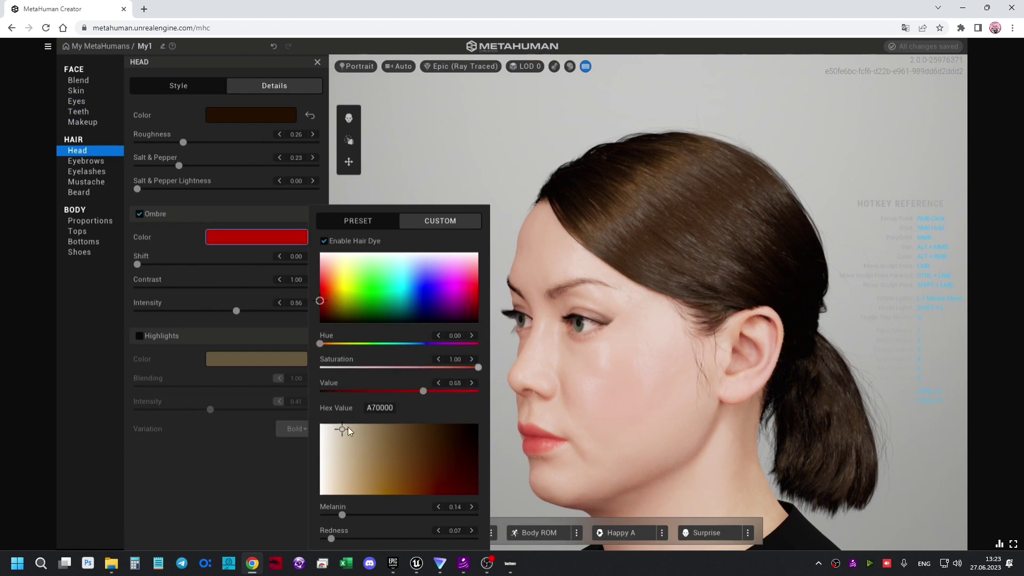
click(259, 435)
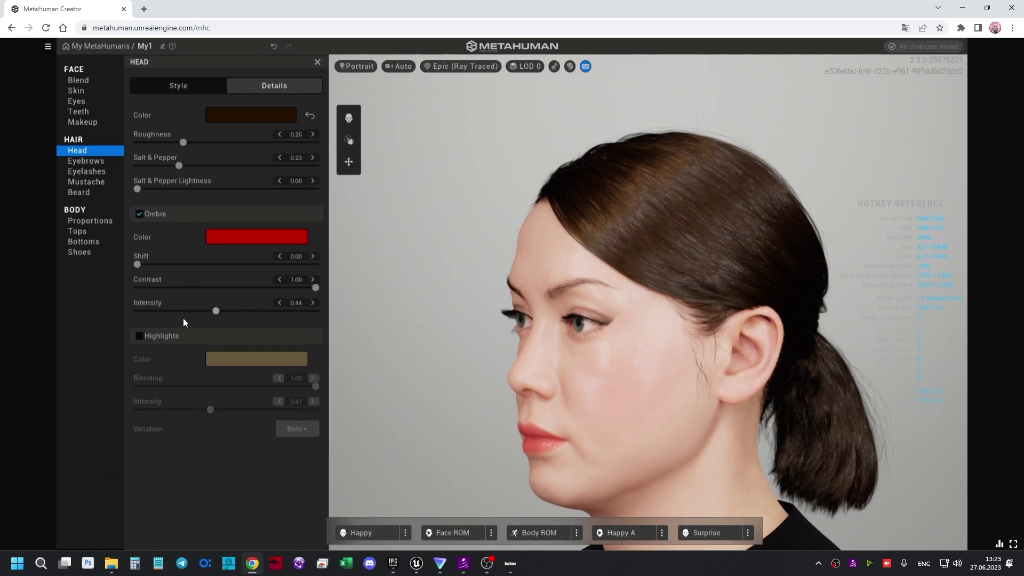
drag(183, 318, 159, 320)
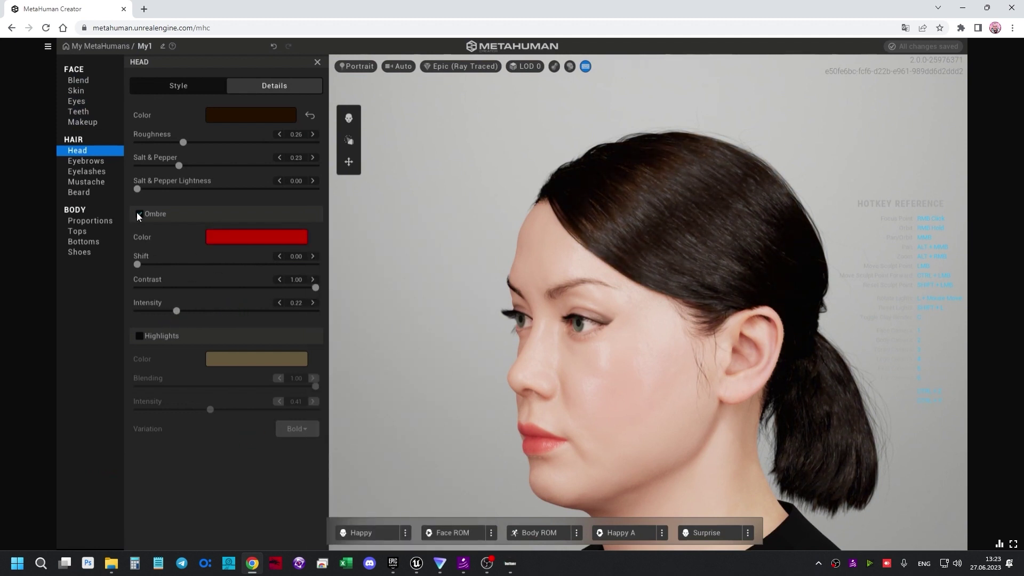
Turn off the ombre, enable highlights at full Intensity 1.00, then disable them
click(138, 214)
click(139, 336)
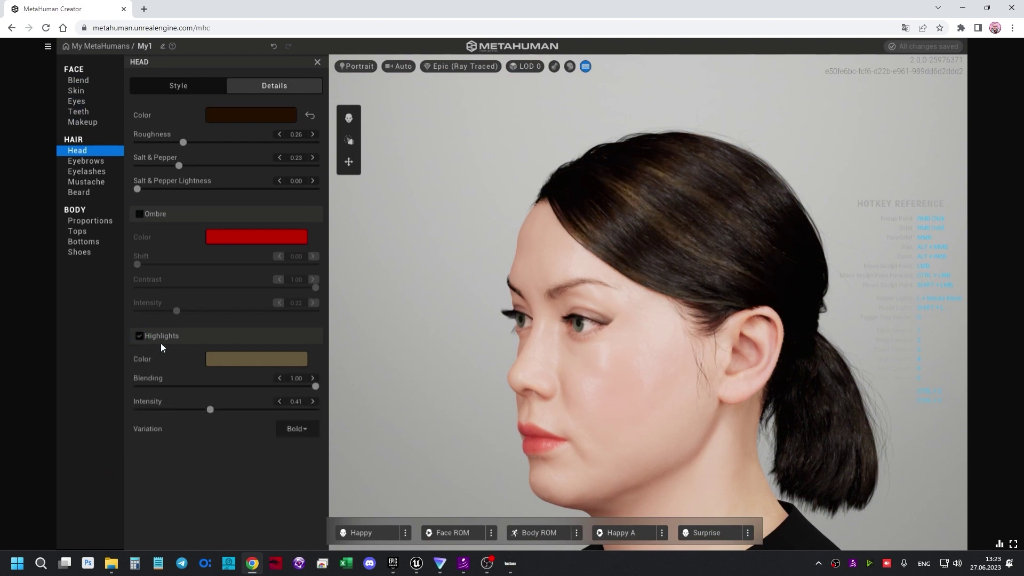
click(259, 361)
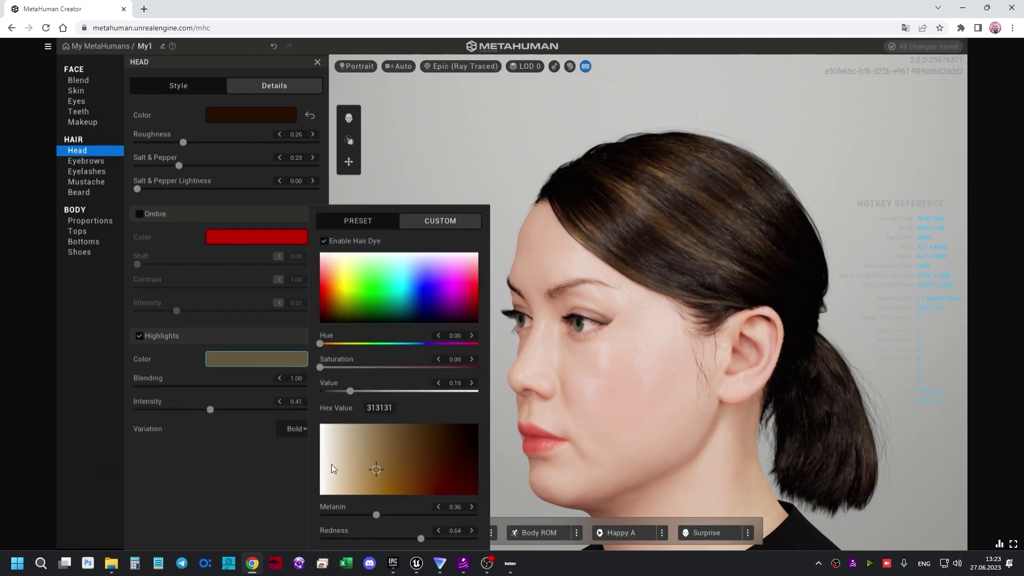
click(203, 493)
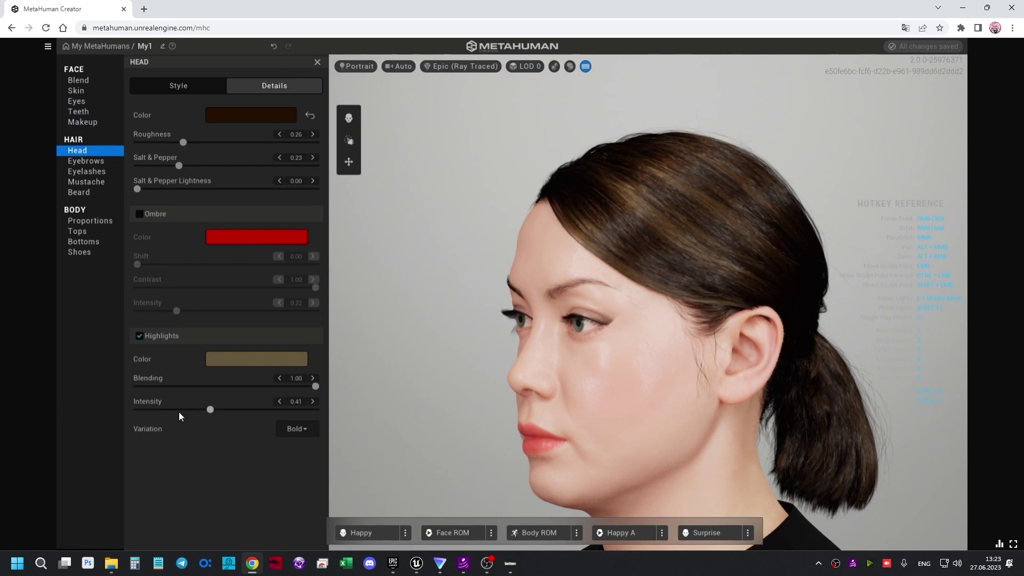
drag(179, 416, 83, 421)
drag(407, 418, 457, 417)
click(137, 337)
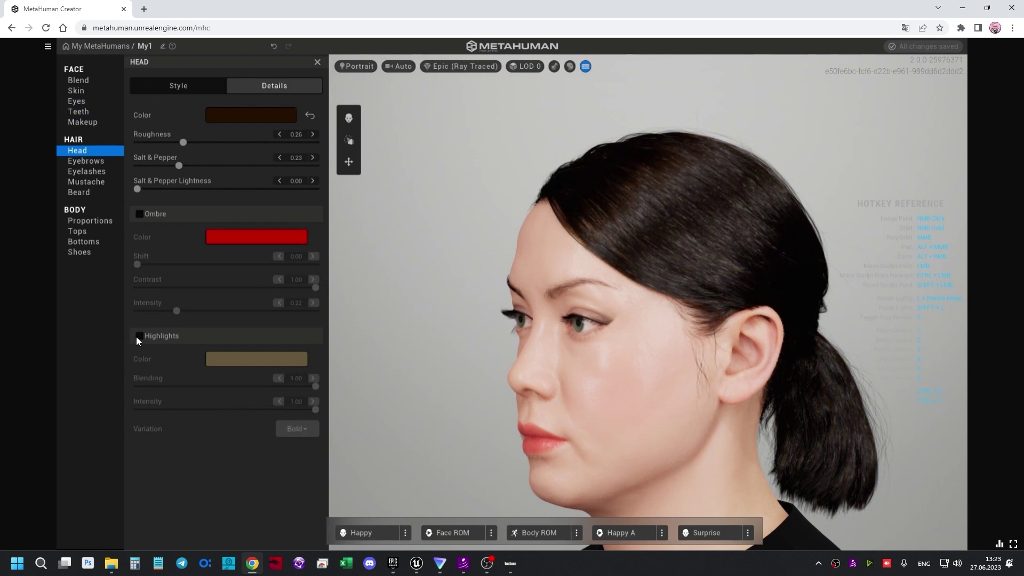
Try the Blended, Traditional and Thin highlight variations, then switch highlights off
click(138, 336)
click(298, 430)
click(299, 451)
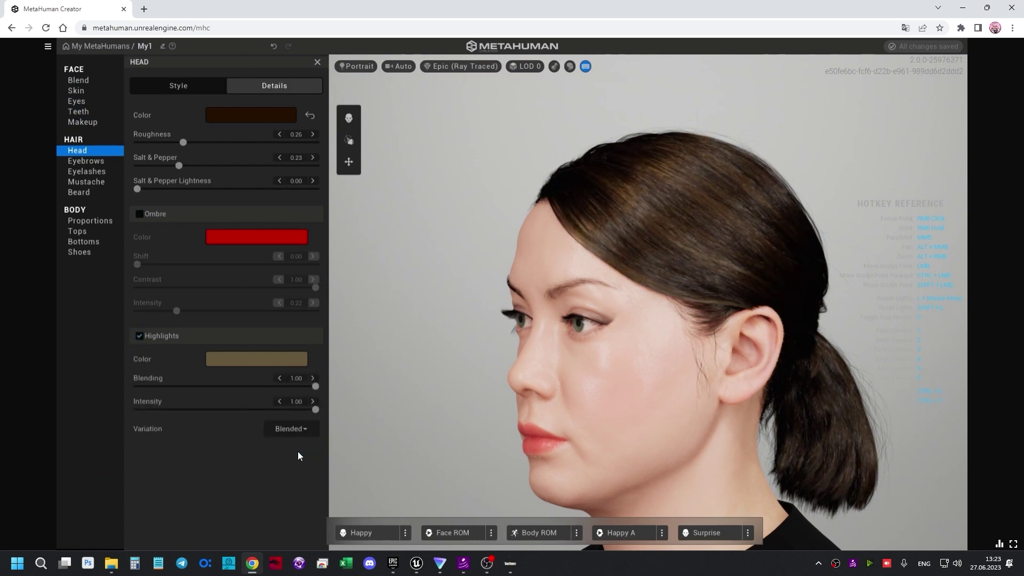
click(298, 432)
click(297, 458)
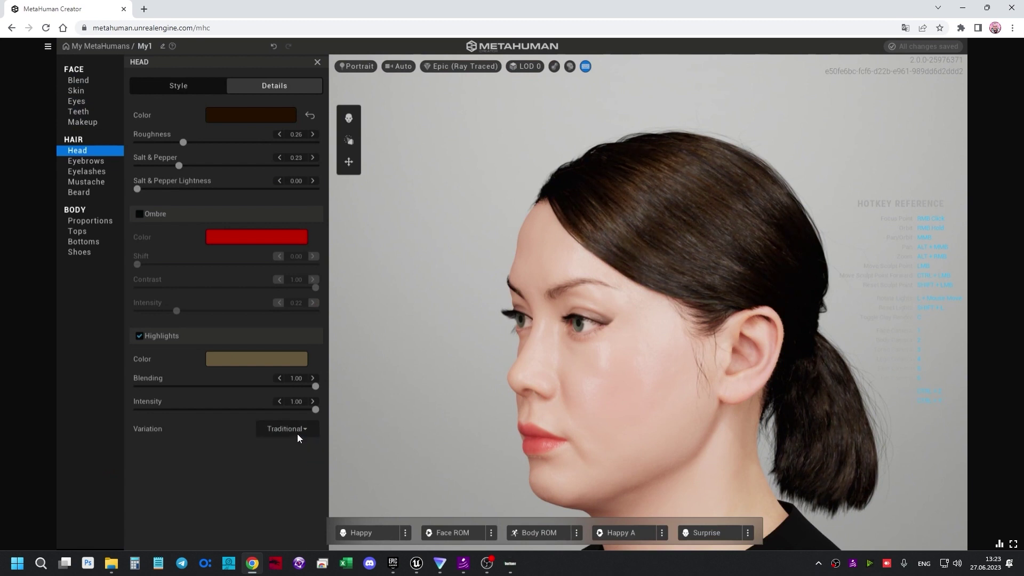
click(297, 431)
click(297, 467)
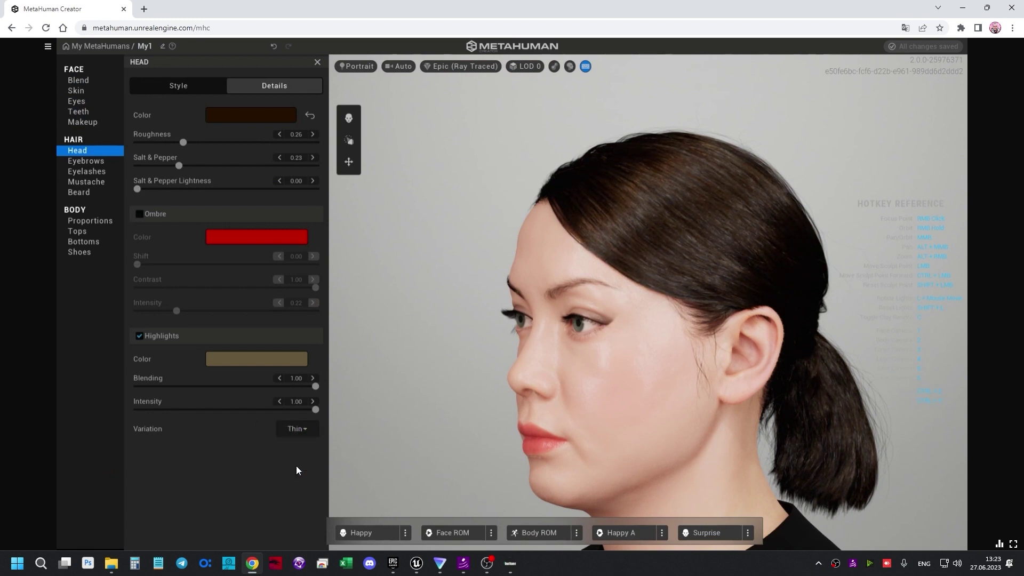
click(138, 340)
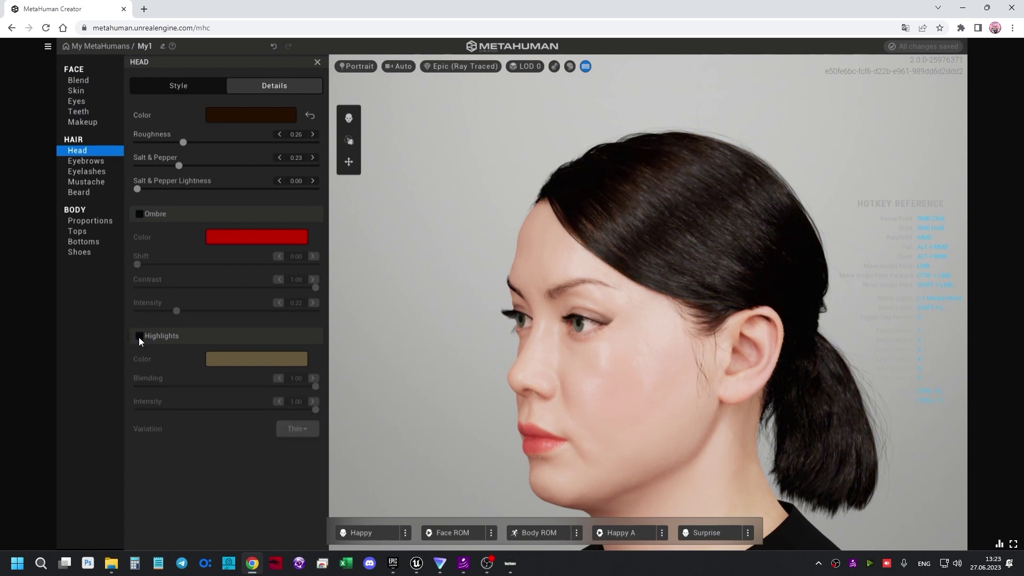
Try eyebrow styles including Short Flat Thin and Medium Scraggly Eyebrows
click(104, 161)
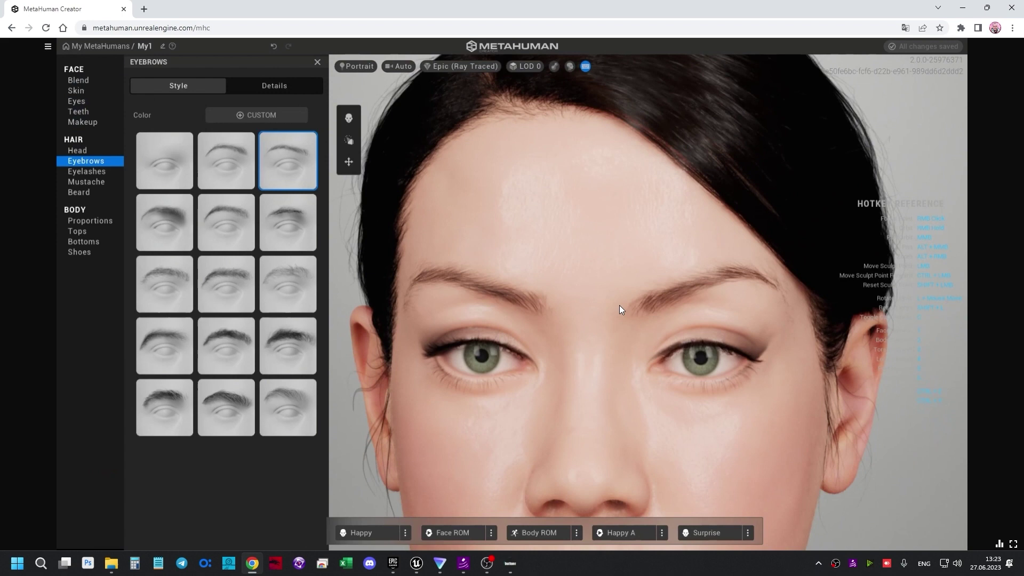
click(460, 297)
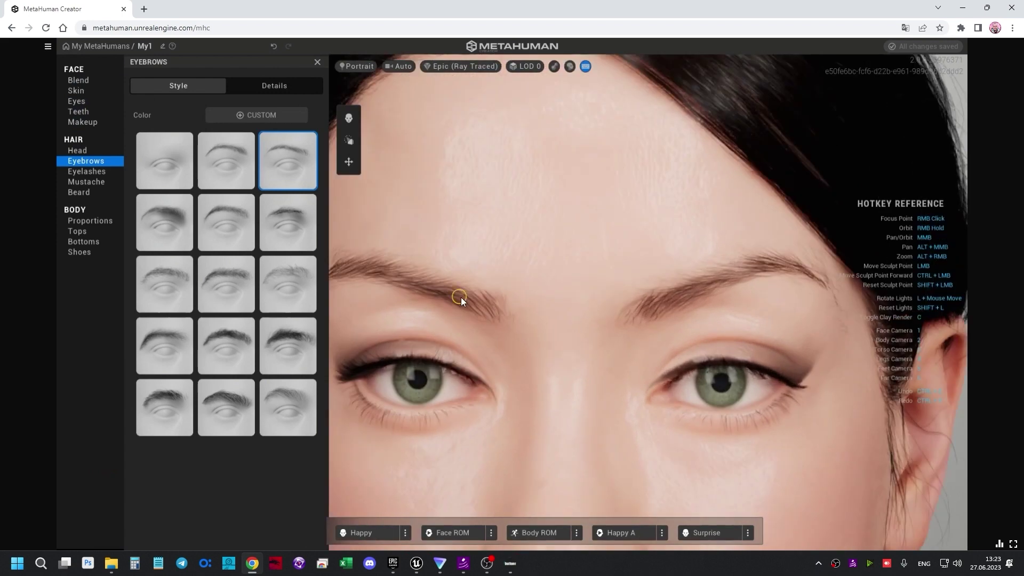
click(233, 161)
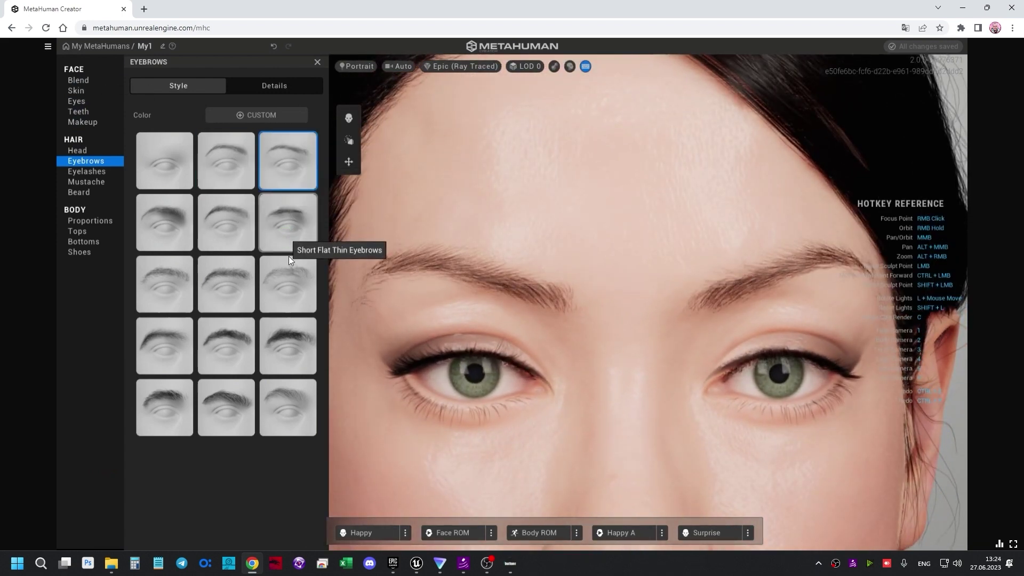
click(288, 236)
click(286, 297)
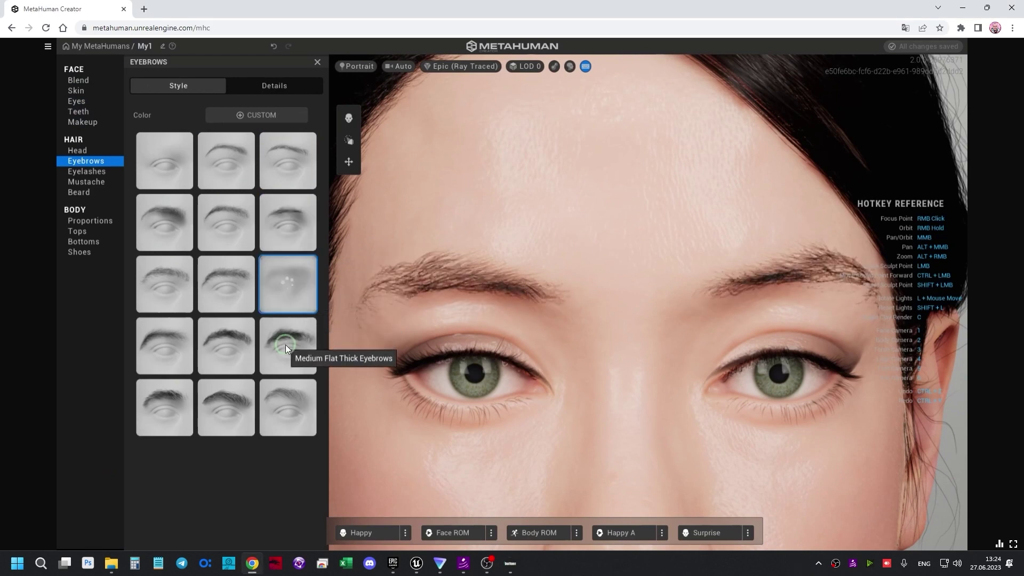
scroll(581, 237, down, 3)
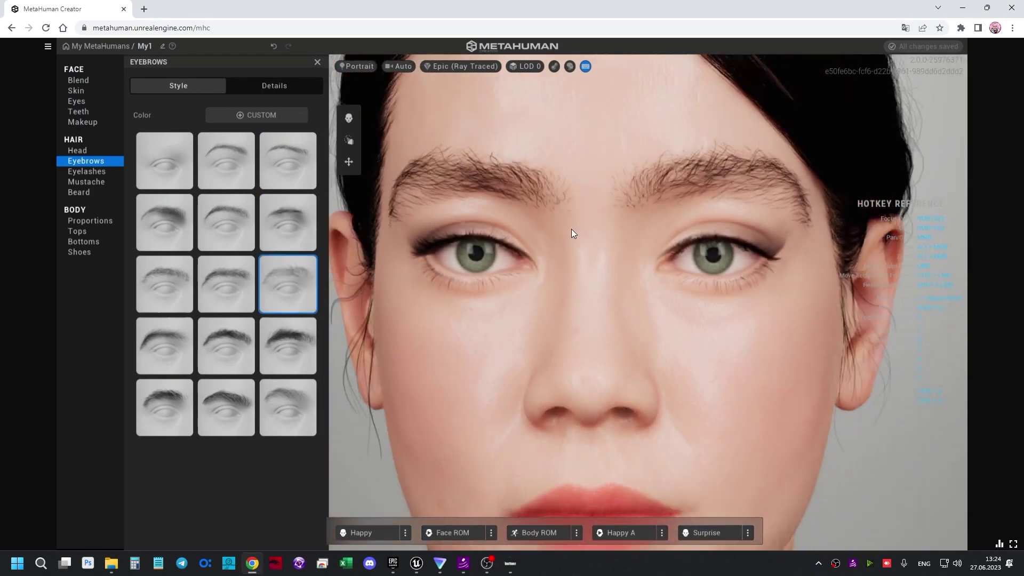
scroll(571, 229, down, 3)
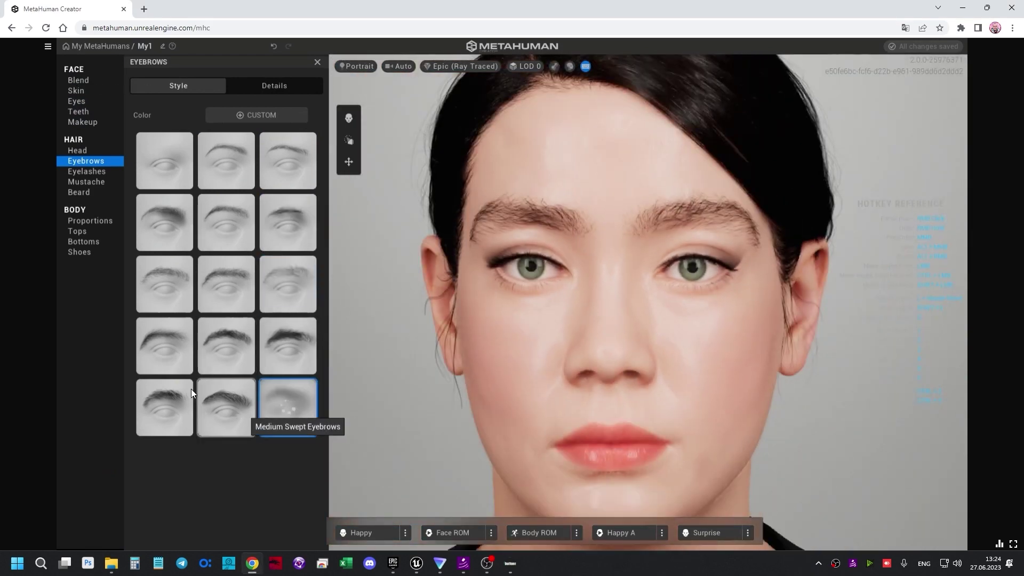
Settle on Medium Natural Eyebrows and switch the eyebrow colour to Custom
click(165, 278)
click(165, 222)
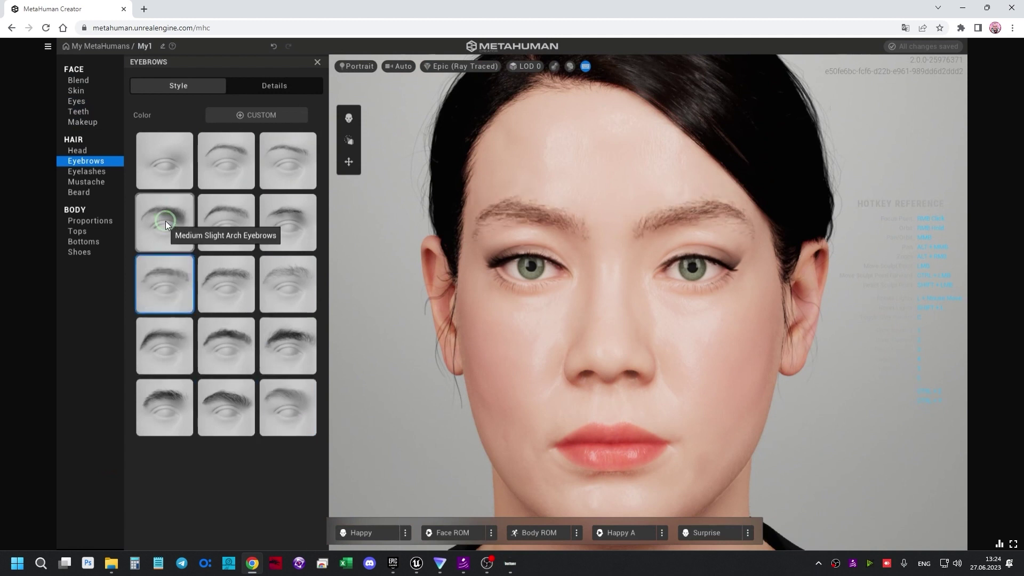
click(212, 154)
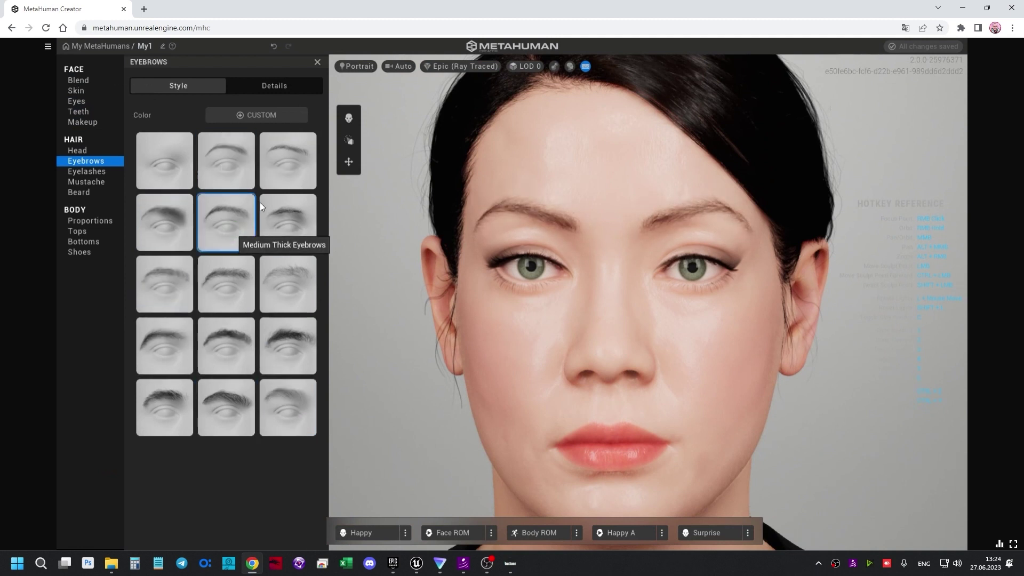
click(289, 156)
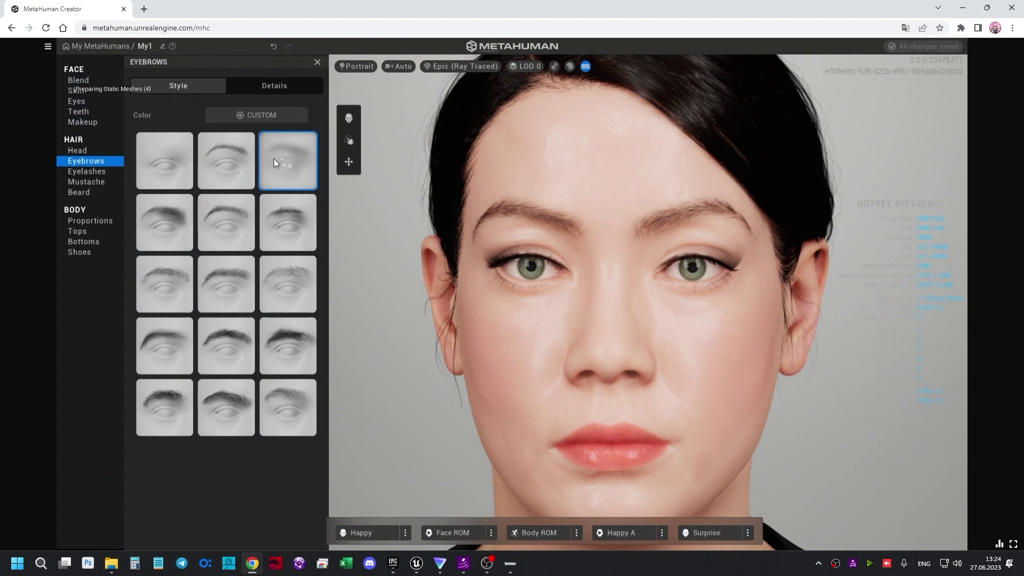
click(233, 158)
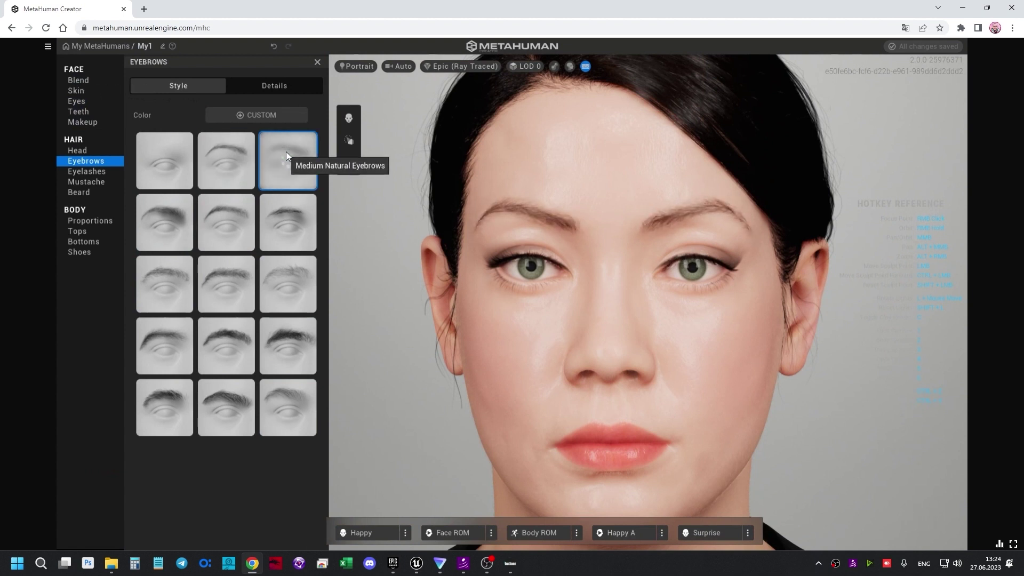
click(286, 155)
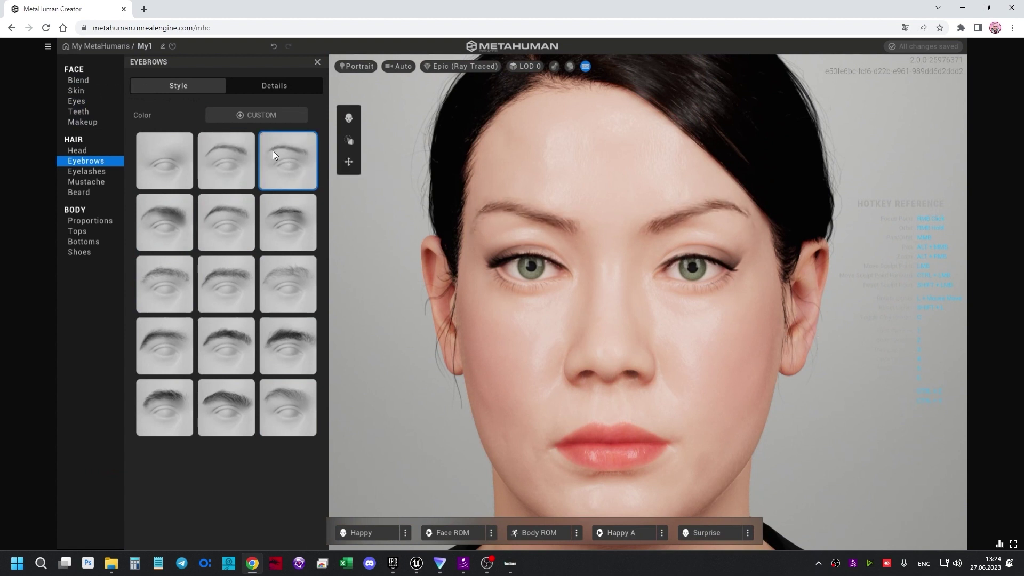
click(272, 112)
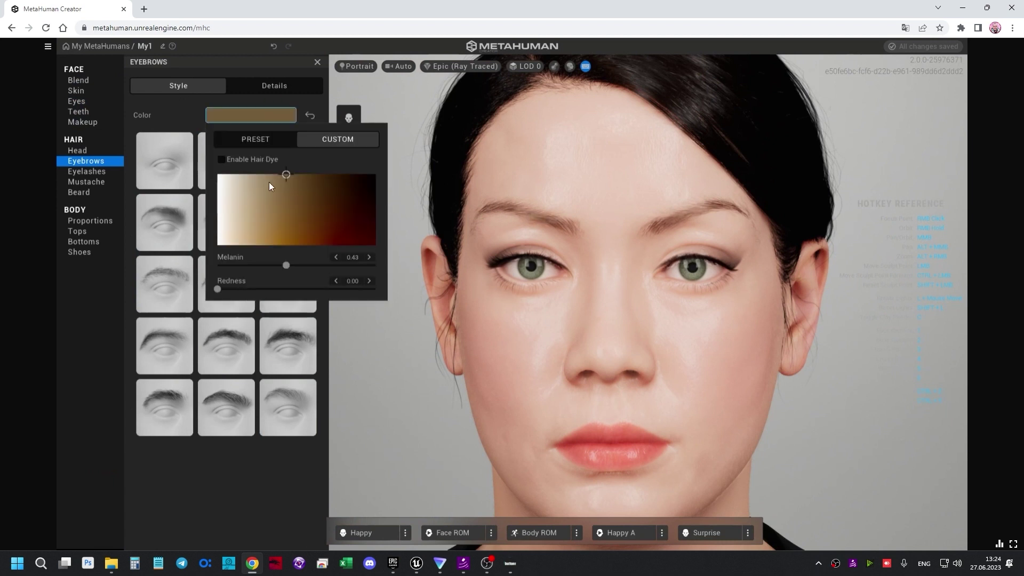
Browse the Deep, Vibrant and Neutral preset eyebrow colour palettes
click(270, 139)
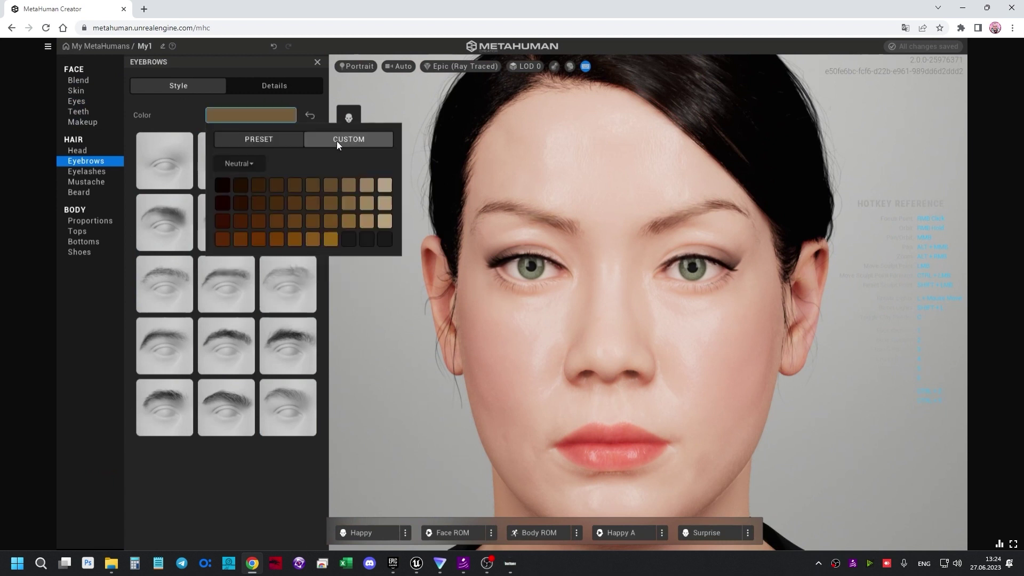
click(255, 164)
click(252, 185)
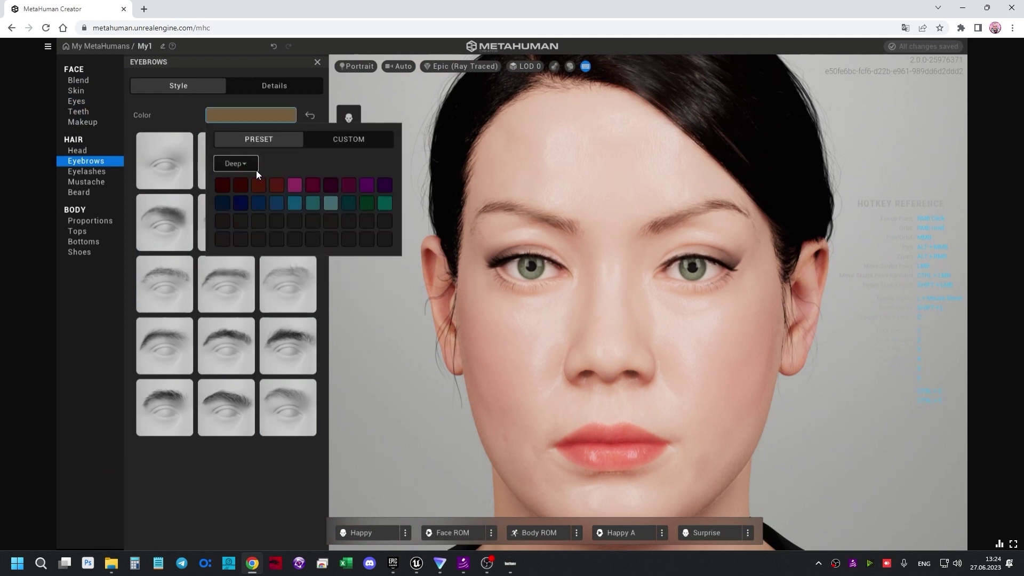
click(255, 166)
click(248, 194)
click(251, 163)
click(251, 175)
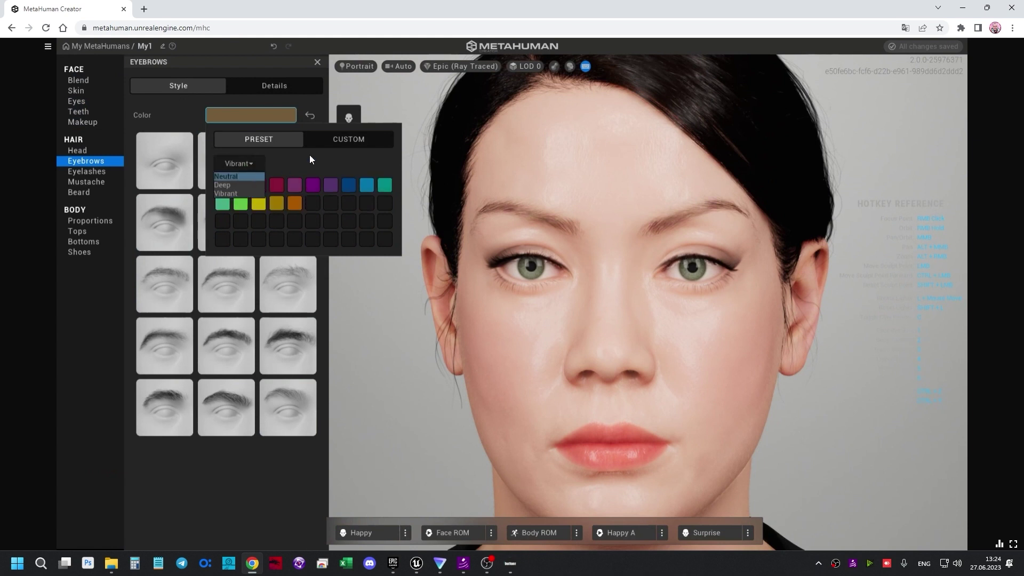
Set the eyebrow colour to black (Melanin 1.00) and raise the salt-and-pepper lightness
click(276, 90)
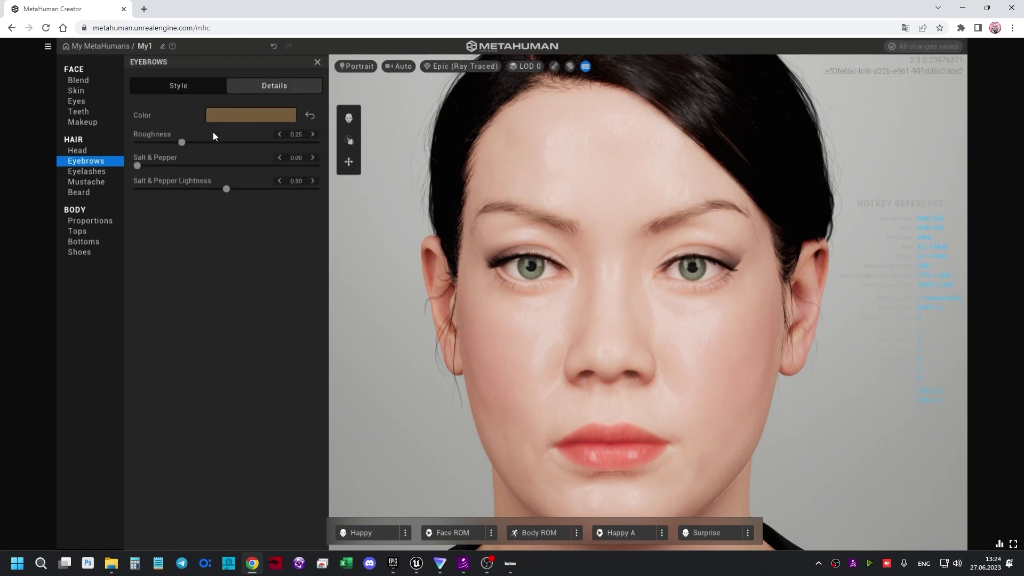
click(202, 90)
click(252, 84)
click(245, 116)
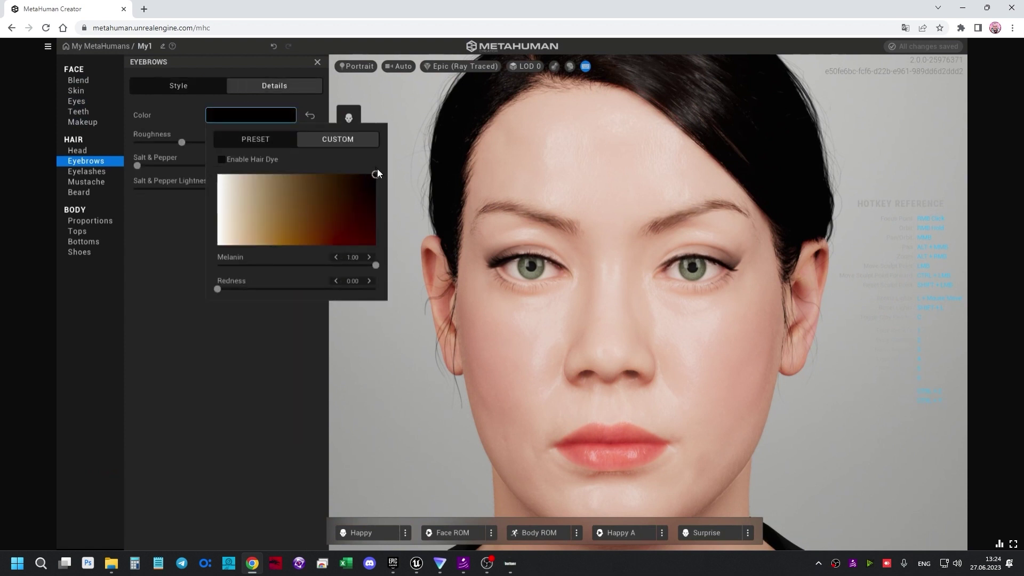
click(259, 339)
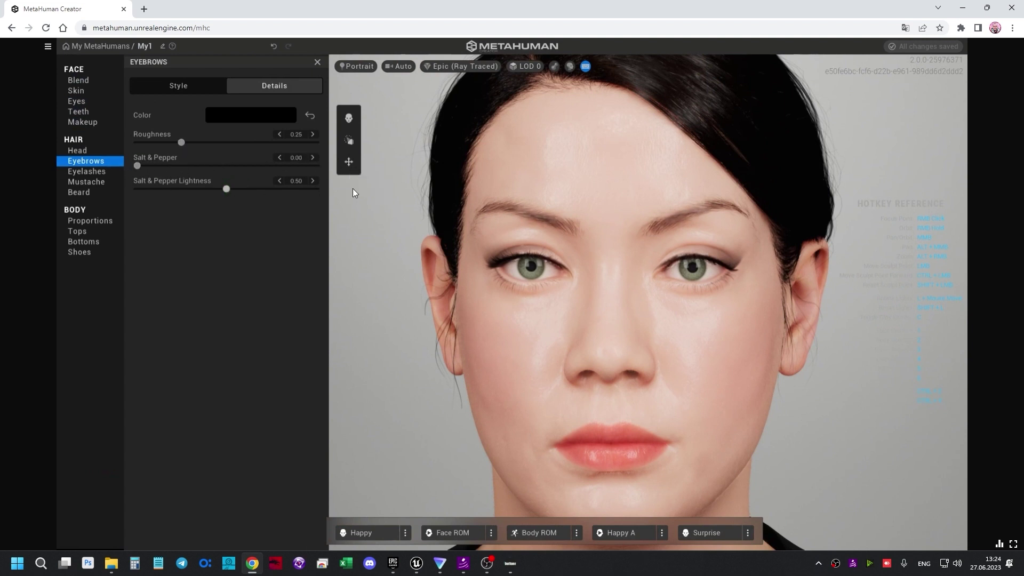
click(297, 189)
Focus the camera on the eye and try the Short Sparse eyelash style
click(91, 171)
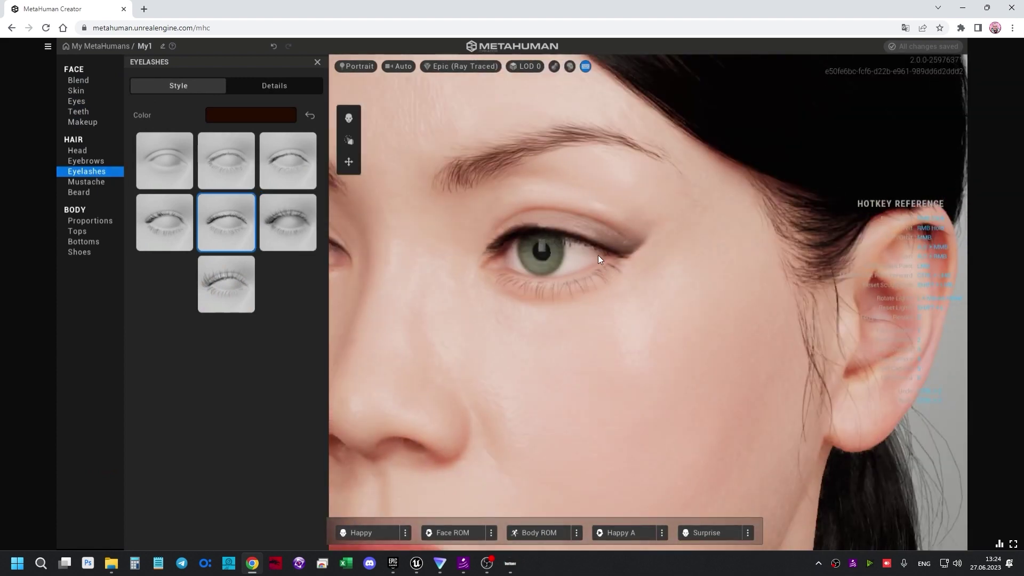
right_click(507, 261)
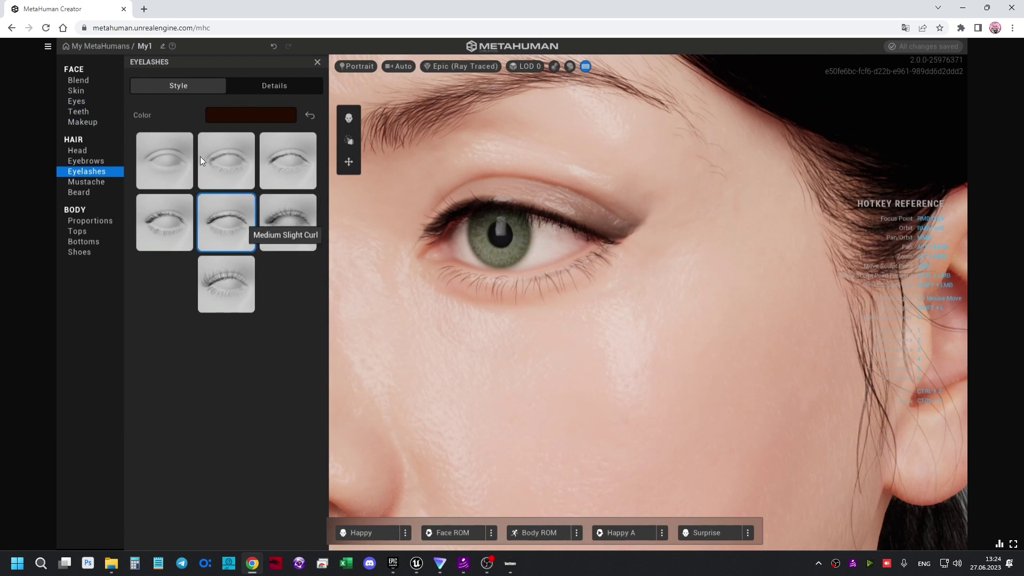
click(245, 155)
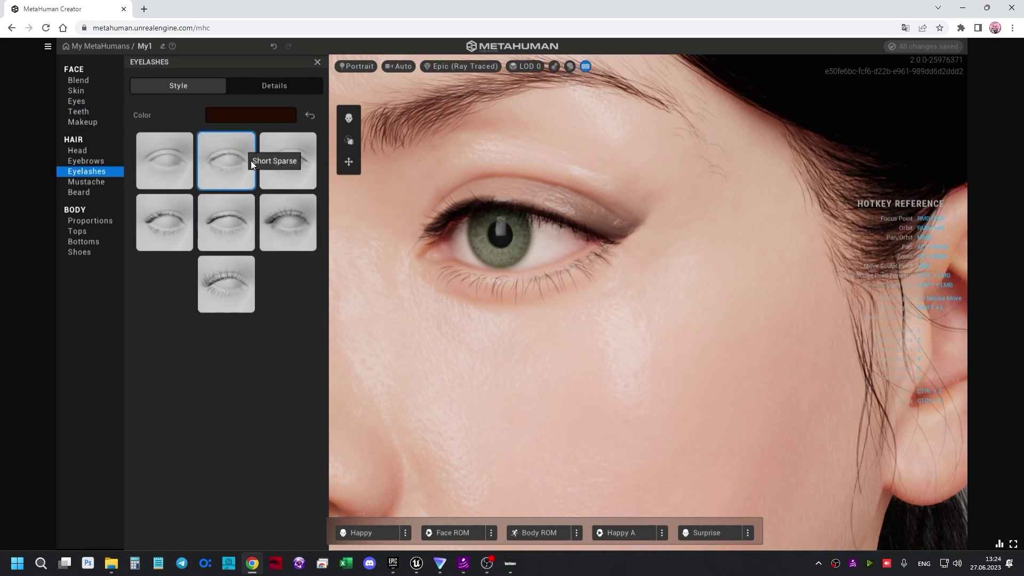
click(166, 162)
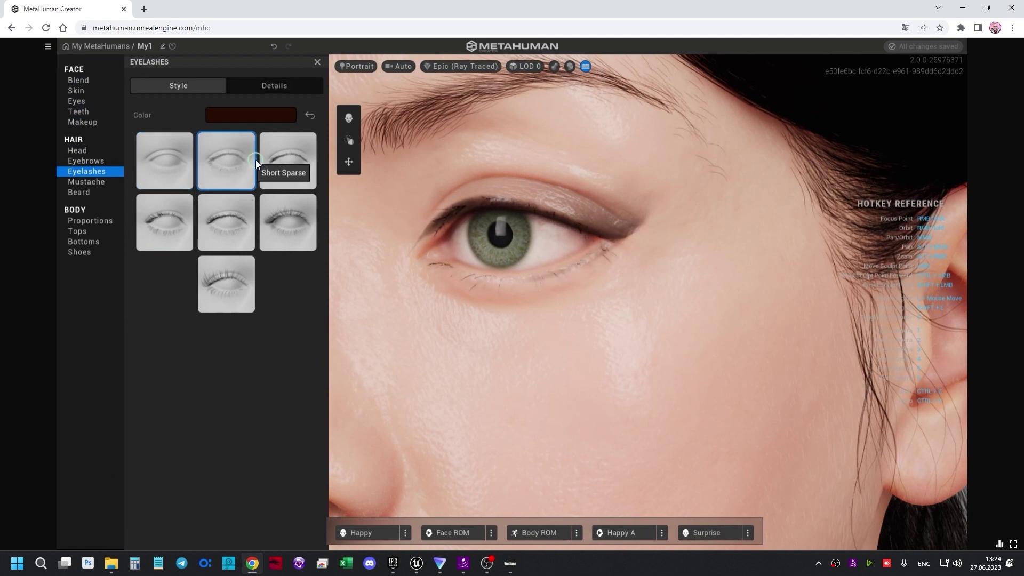
click(282, 170)
Compare Short Thin, Medium Slight Curl and Long Thick Curl lashes, settling on Long Curl
click(289, 222)
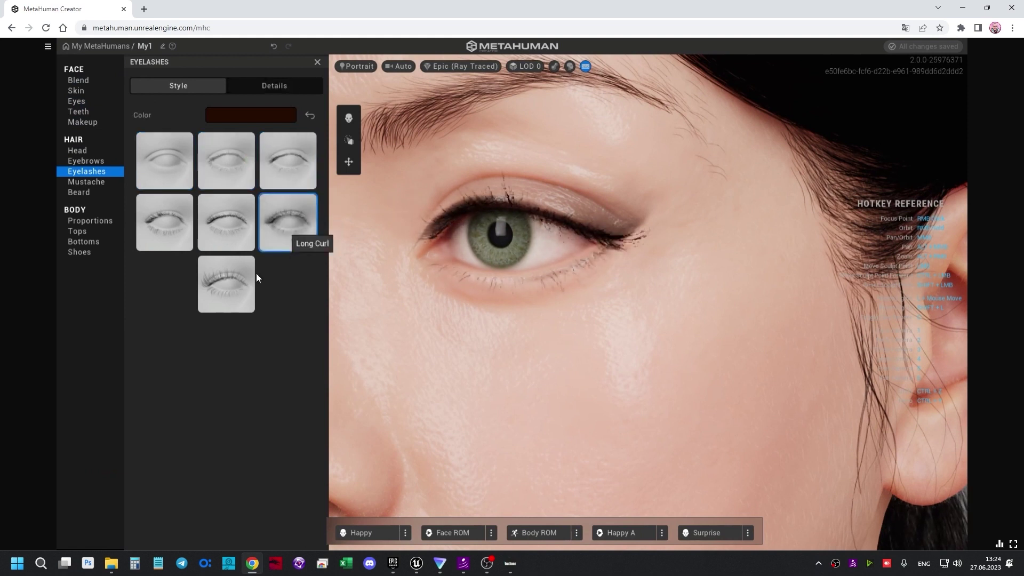
click(163, 222)
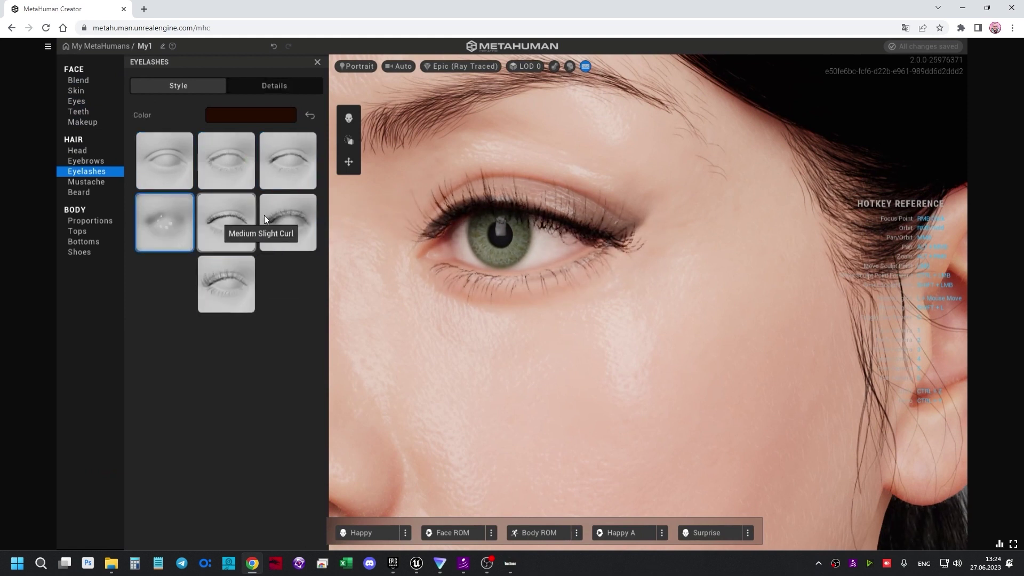
click(252, 218)
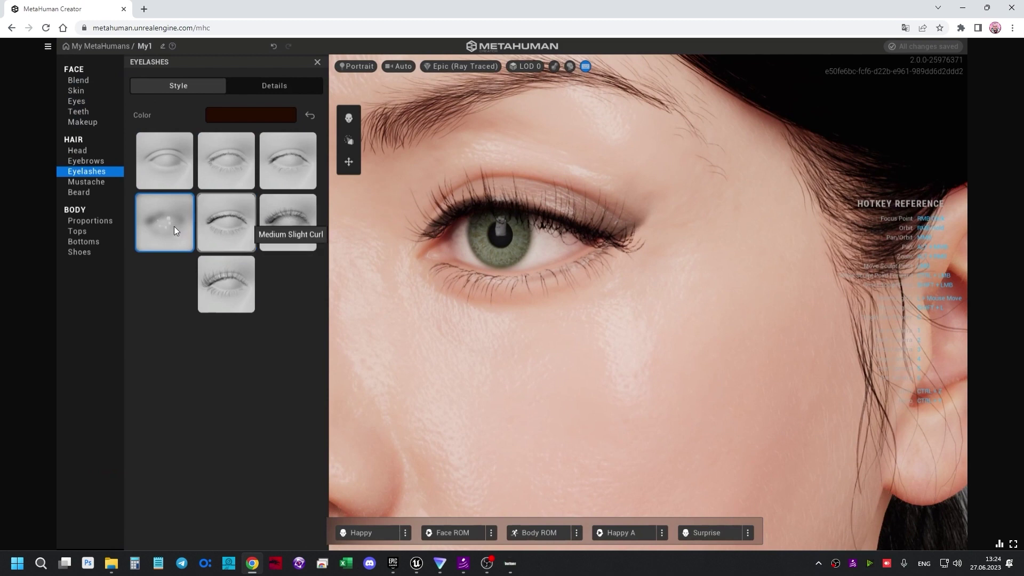
click(297, 219)
click(235, 280)
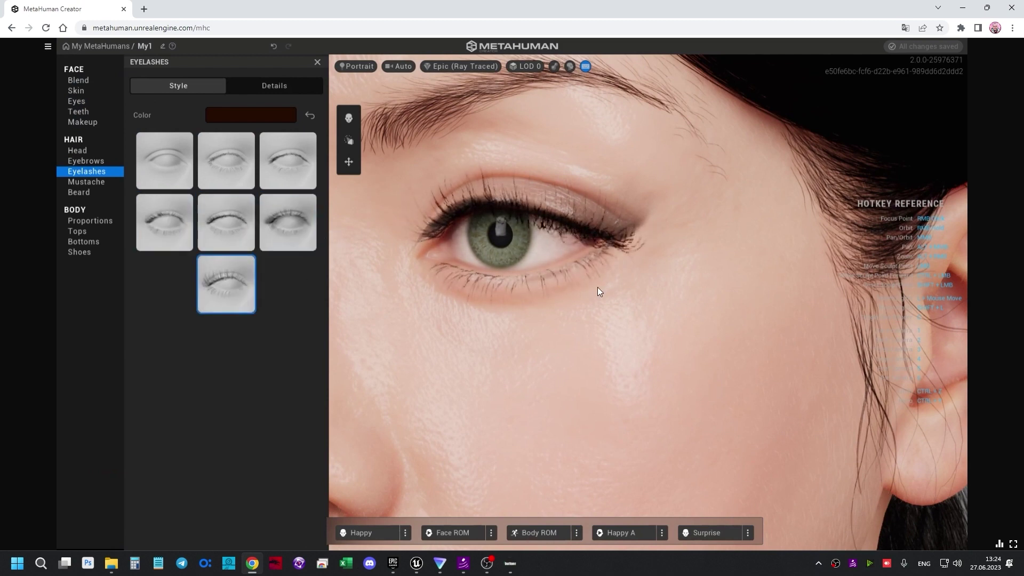
scroll(597, 287, down, 3)
scroll(610, 272, down, 3)
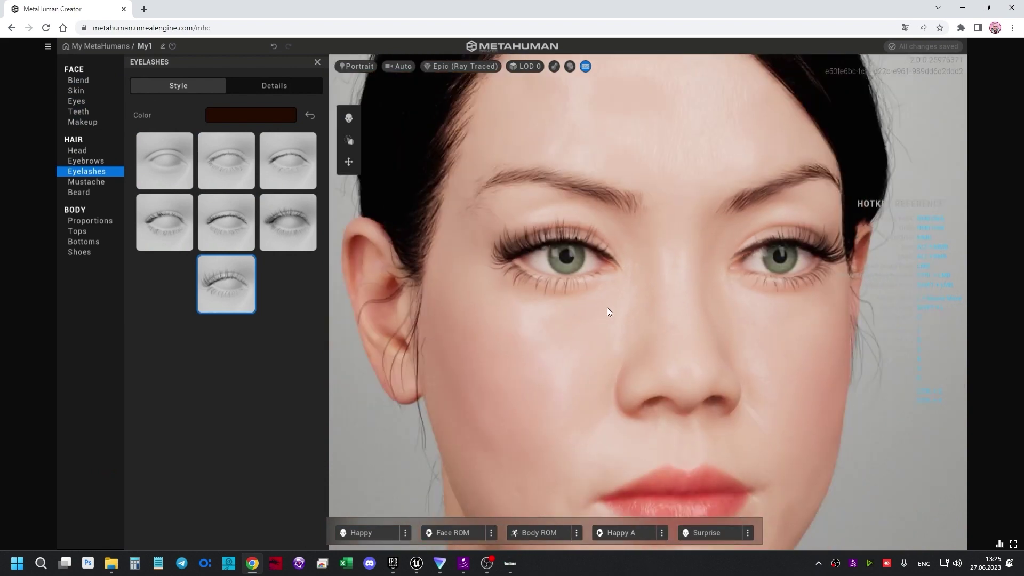
click(182, 224)
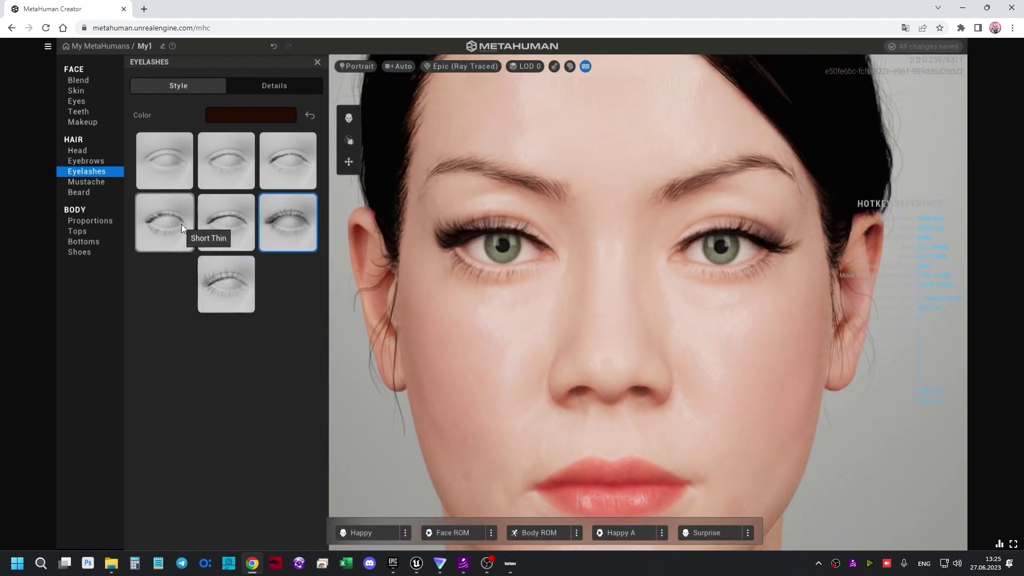
click(293, 216)
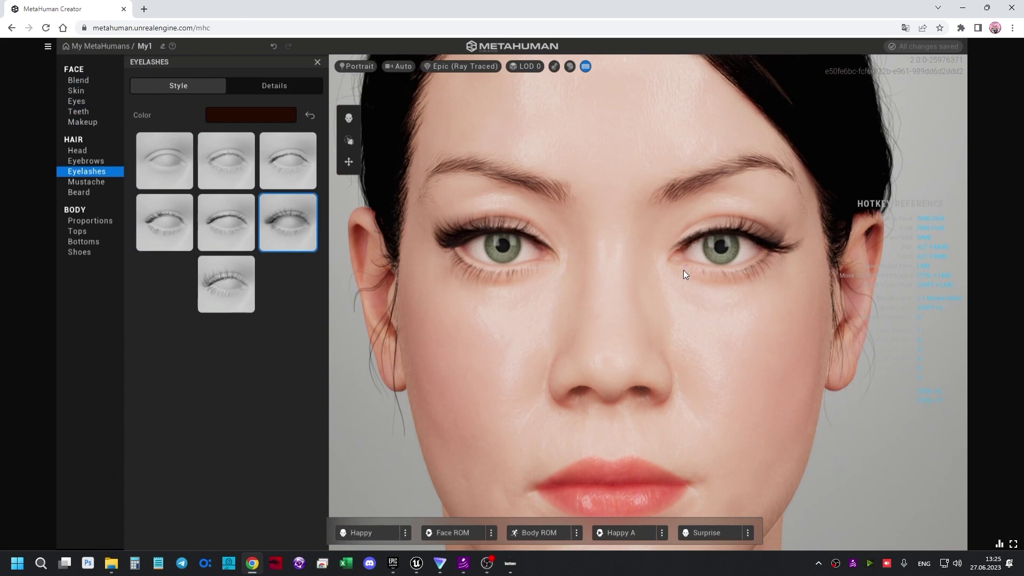
scroll(683, 272, down, 3)
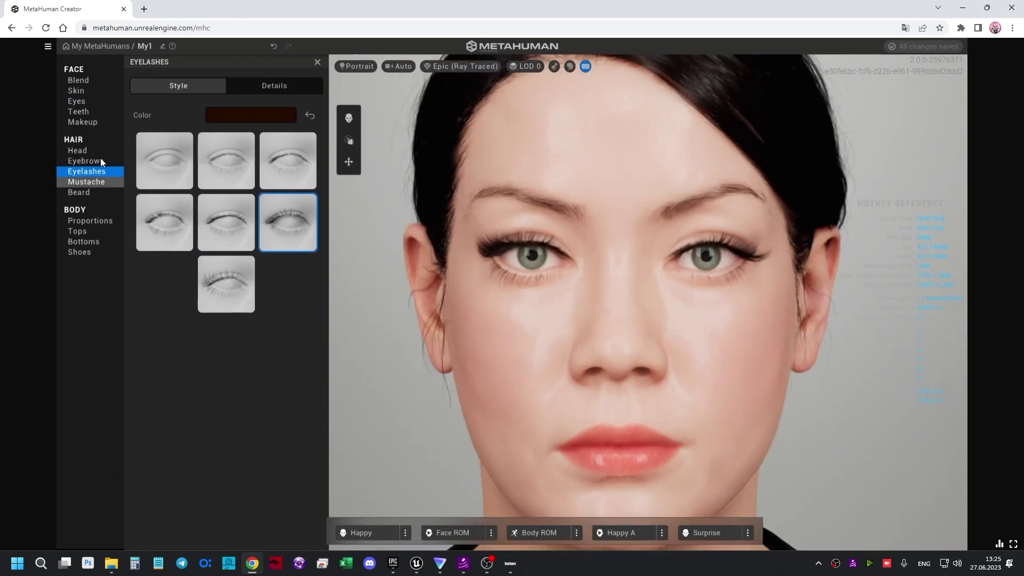
click(94, 181)
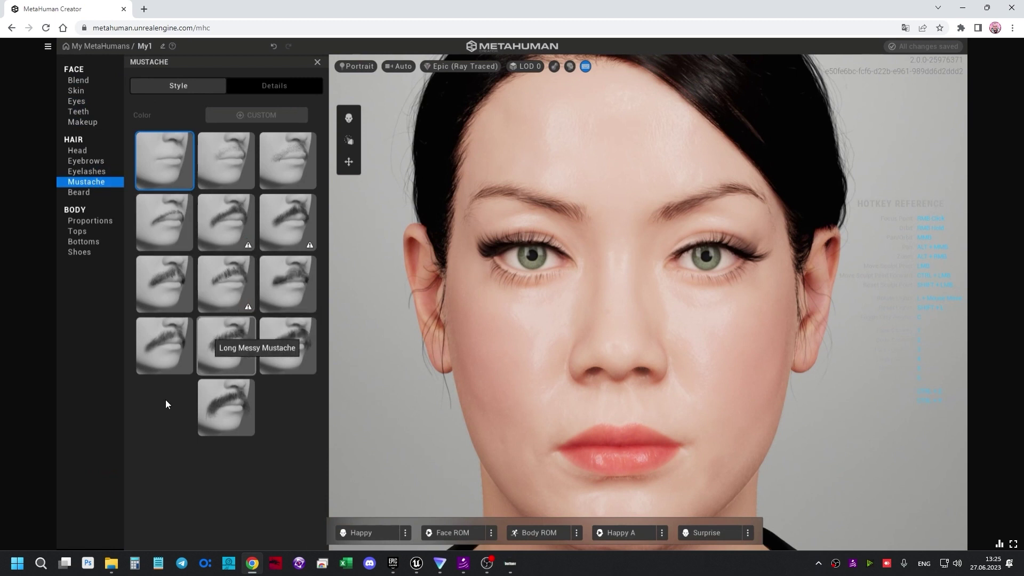
Preview a full thick beard and the Pencil Thin beard, then set the beard to None
click(74, 193)
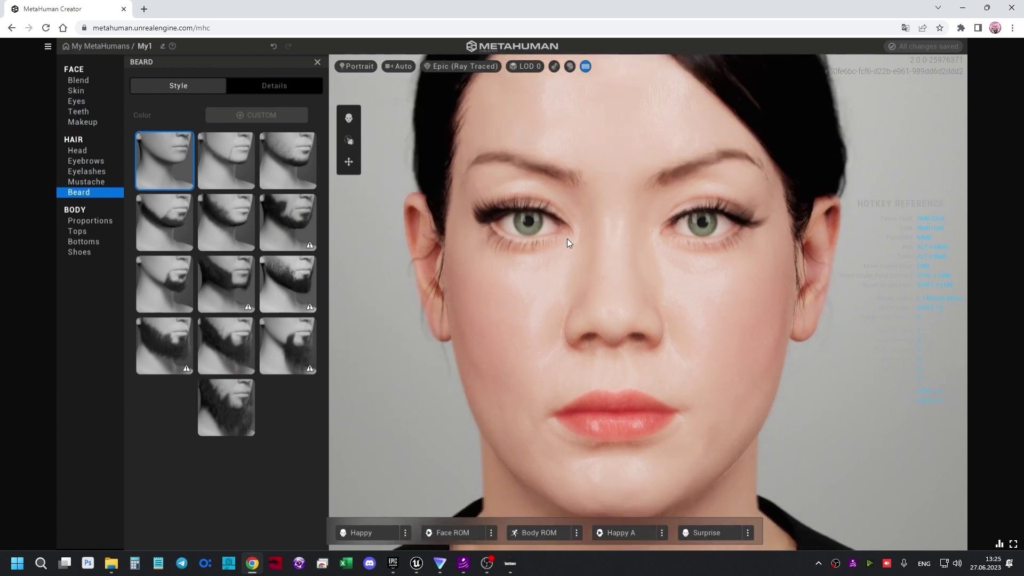
click(165, 346)
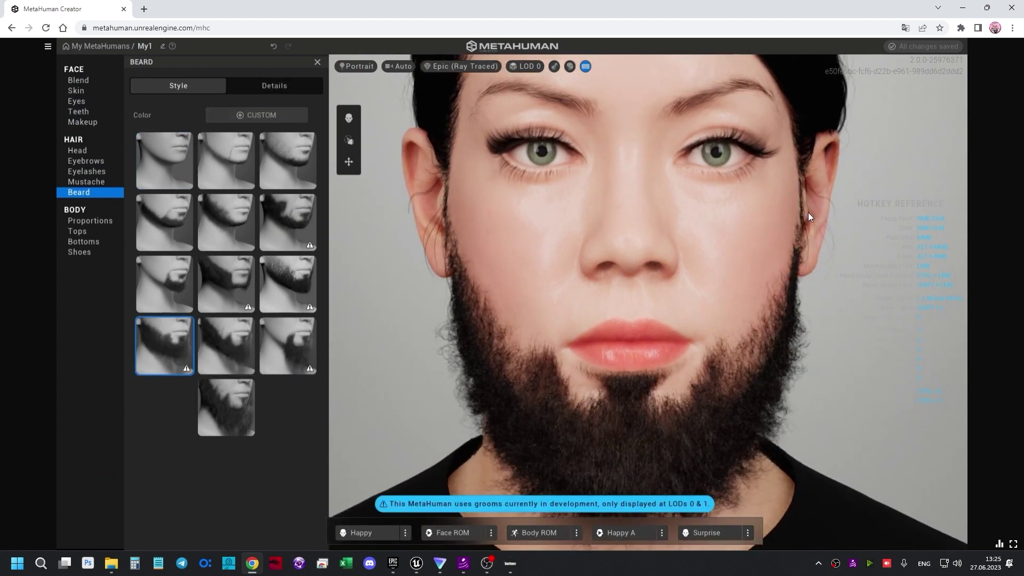
right_drag(799, 212, 587, 280)
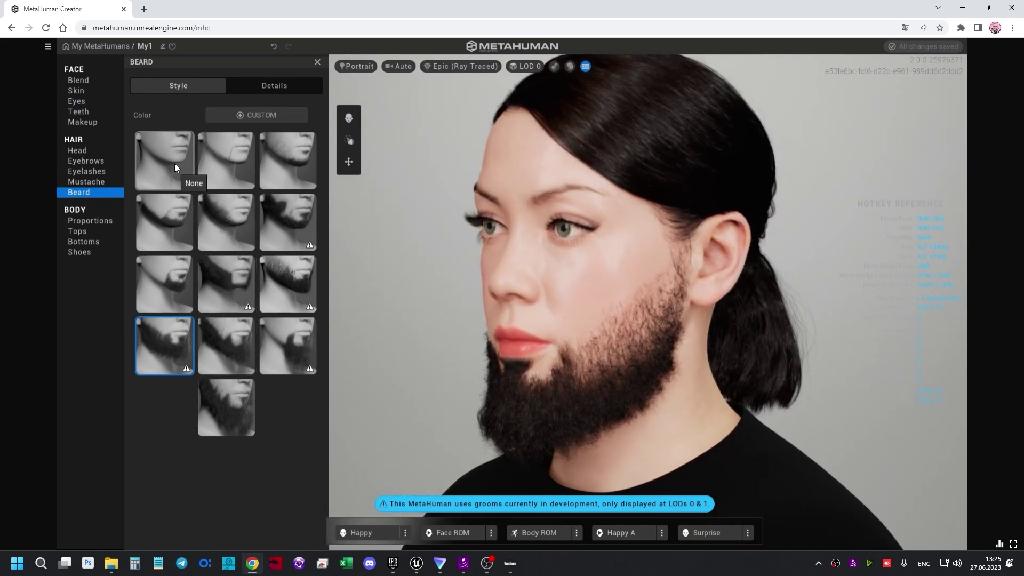
click(203, 161)
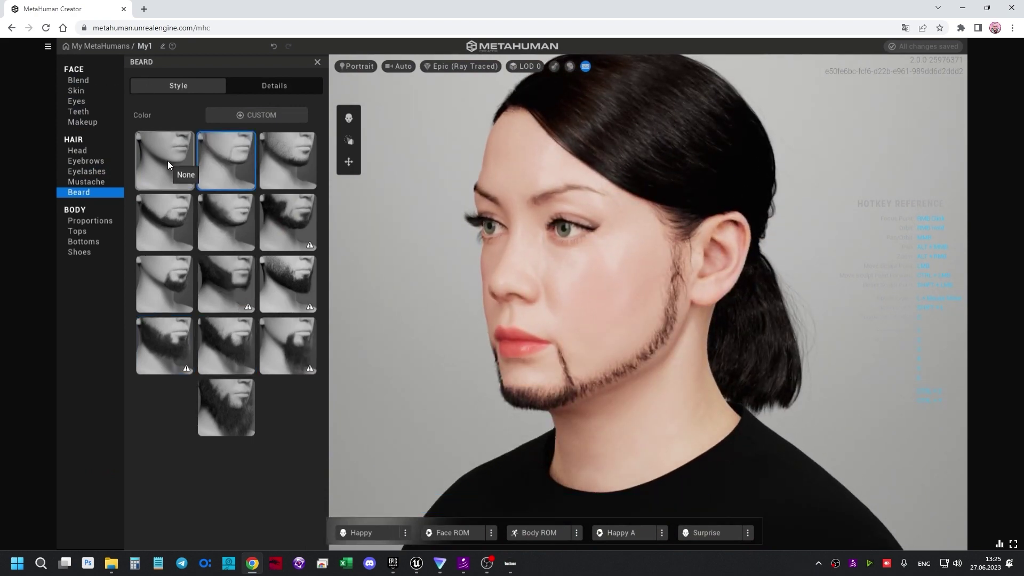
click(168, 160)
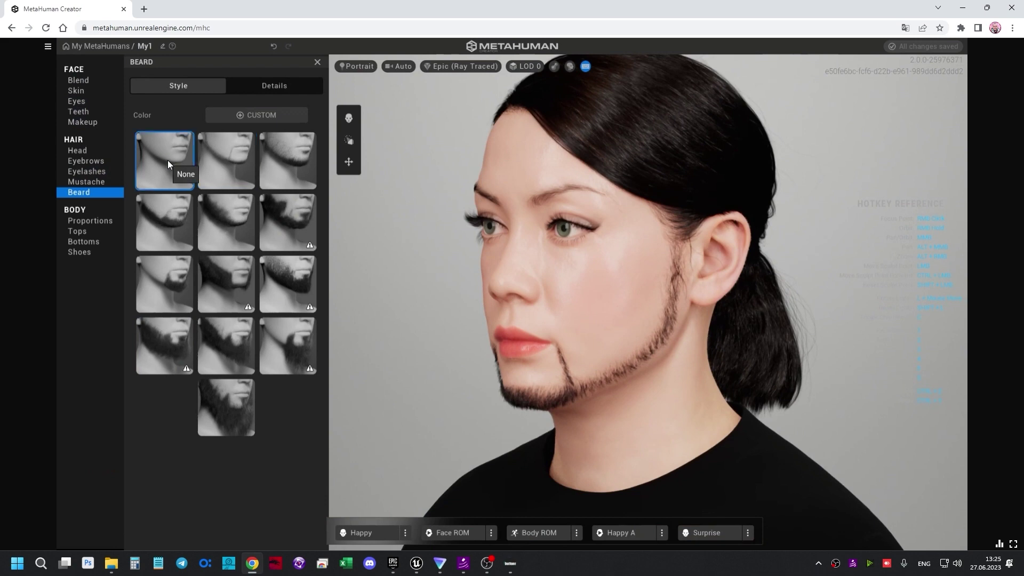
Compare Short, Average and Tall bodies, apply the slimmest Average body, keeping Head scale 0.00
click(91, 220)
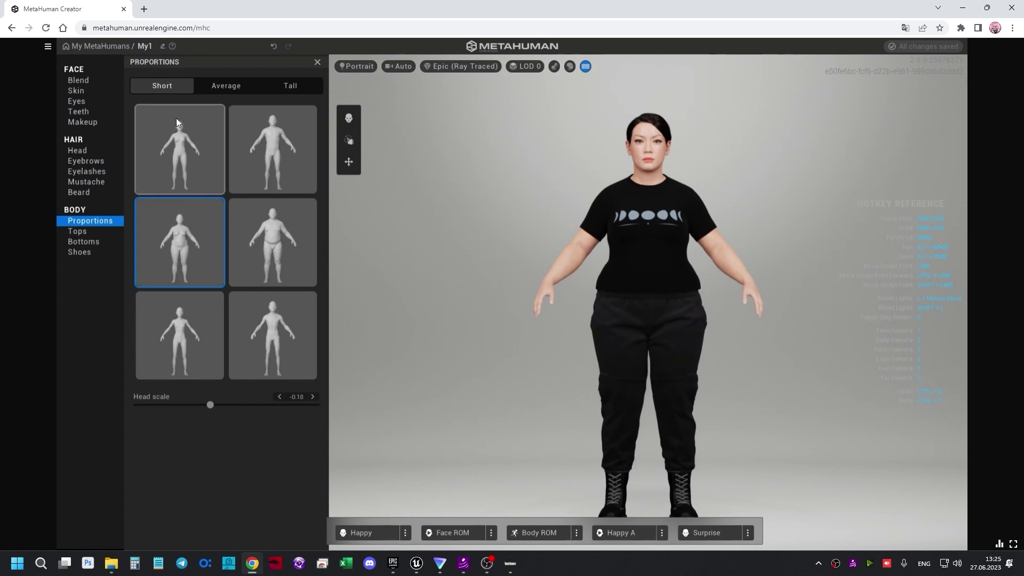
click(221, 86)
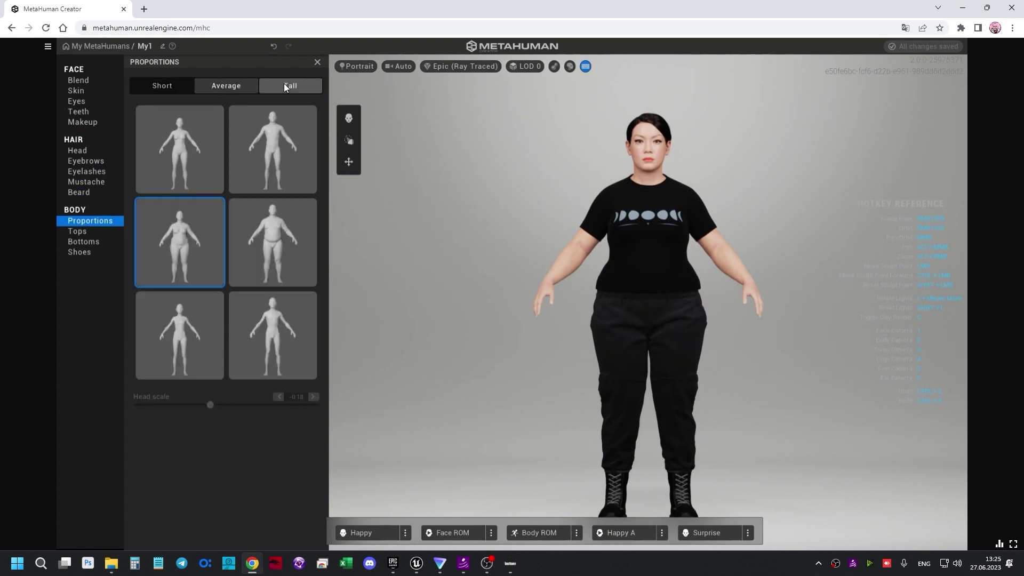
click(286, 86)
click(180, 89)
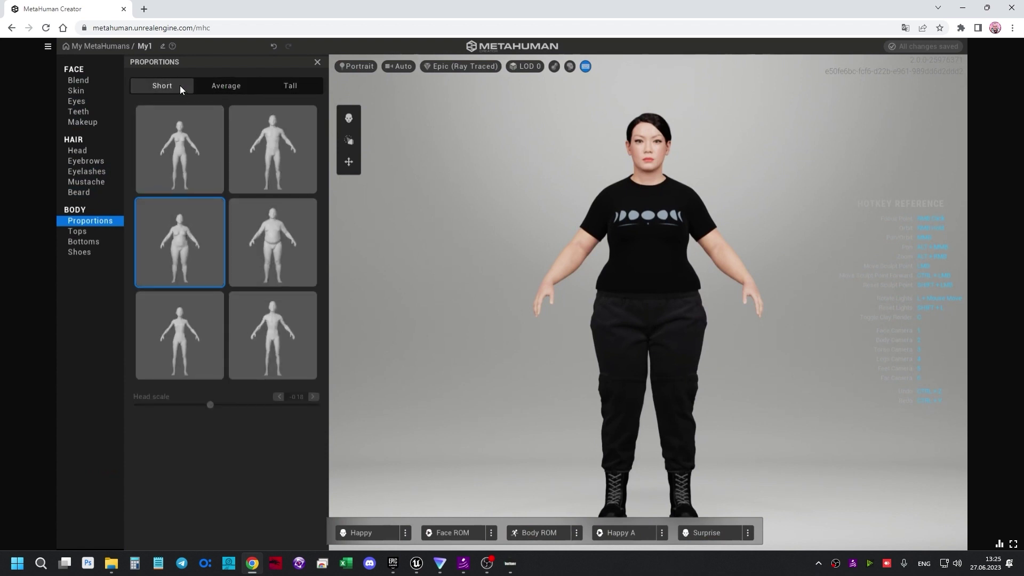
click(221, 86)
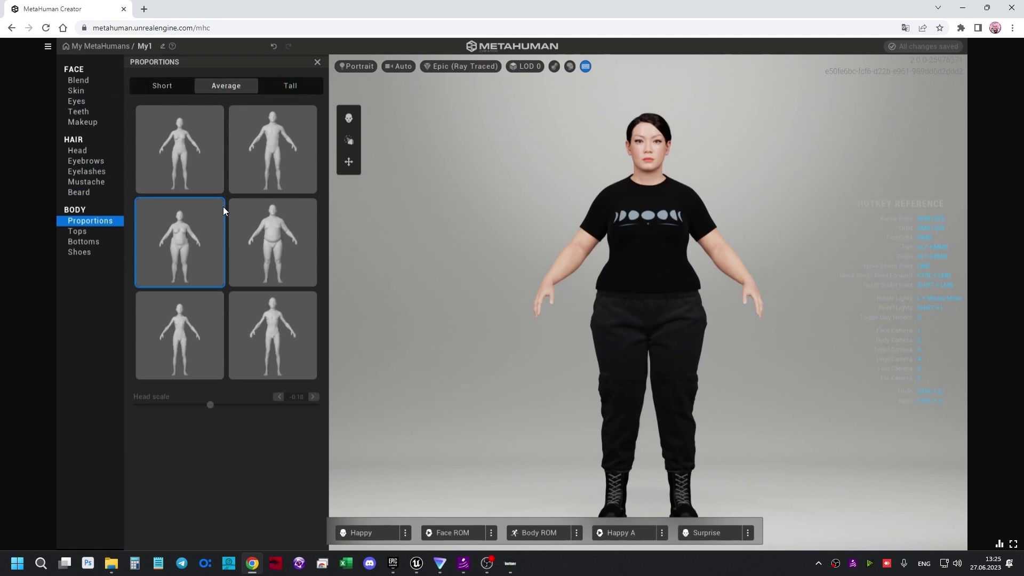
click(290, 85)
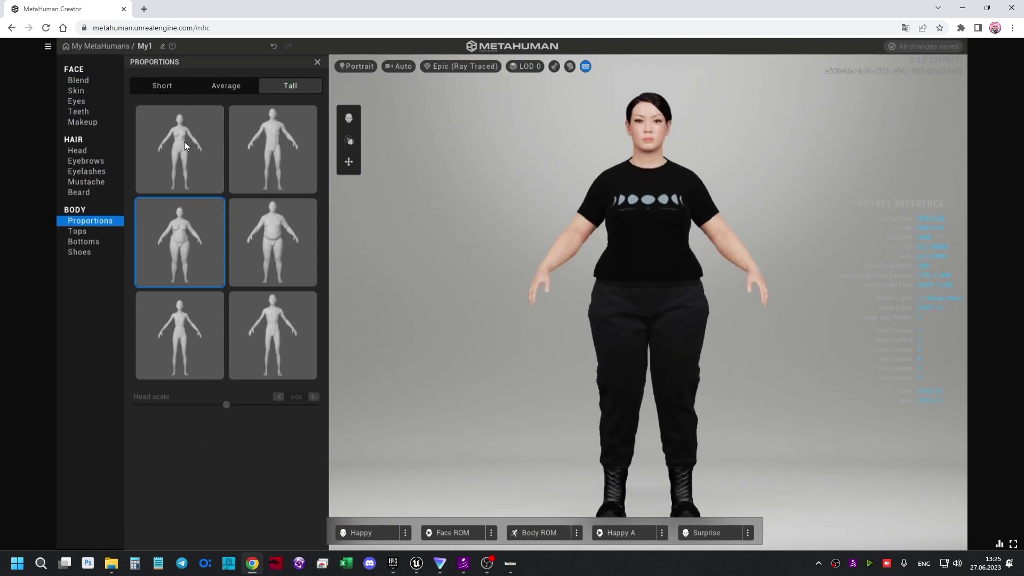
click(242, 85)
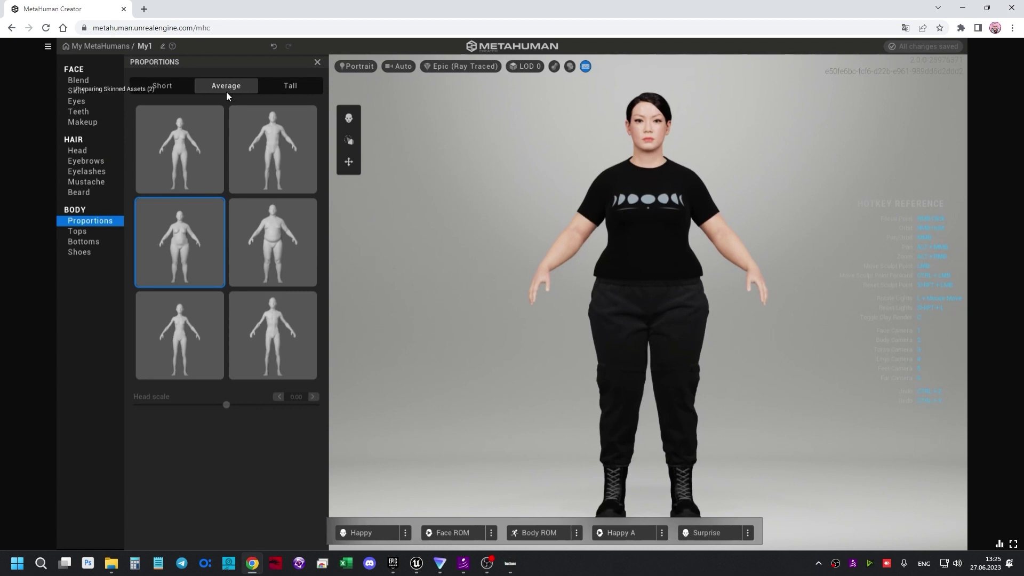
click(189, 167)
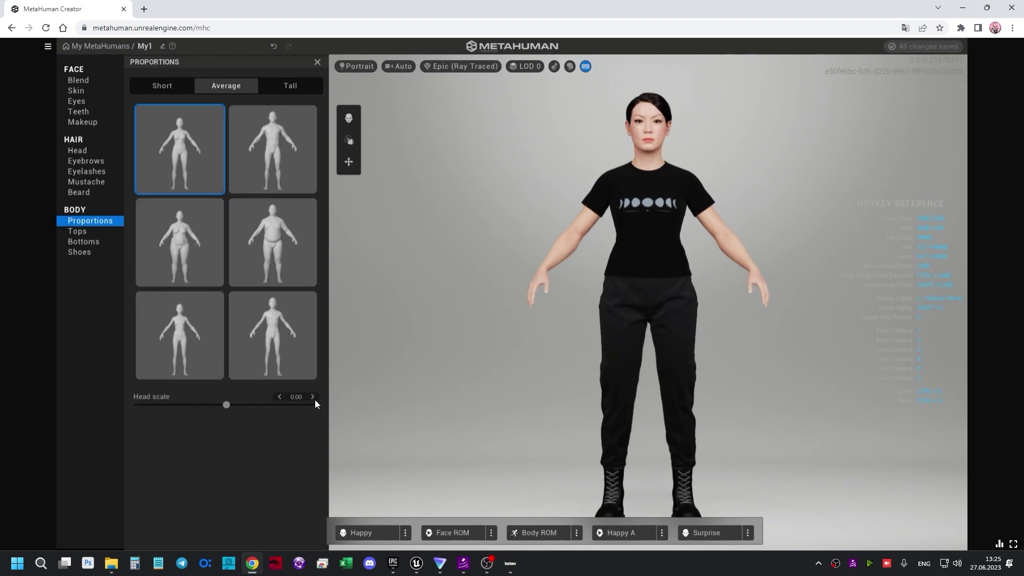
drag(226, 404, 226, 404)
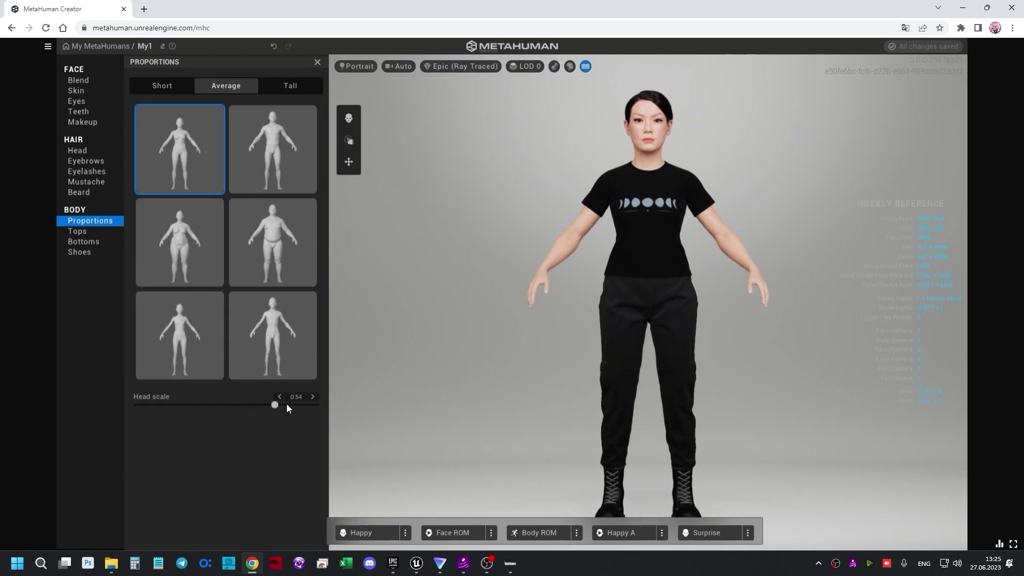
click(82, 231)
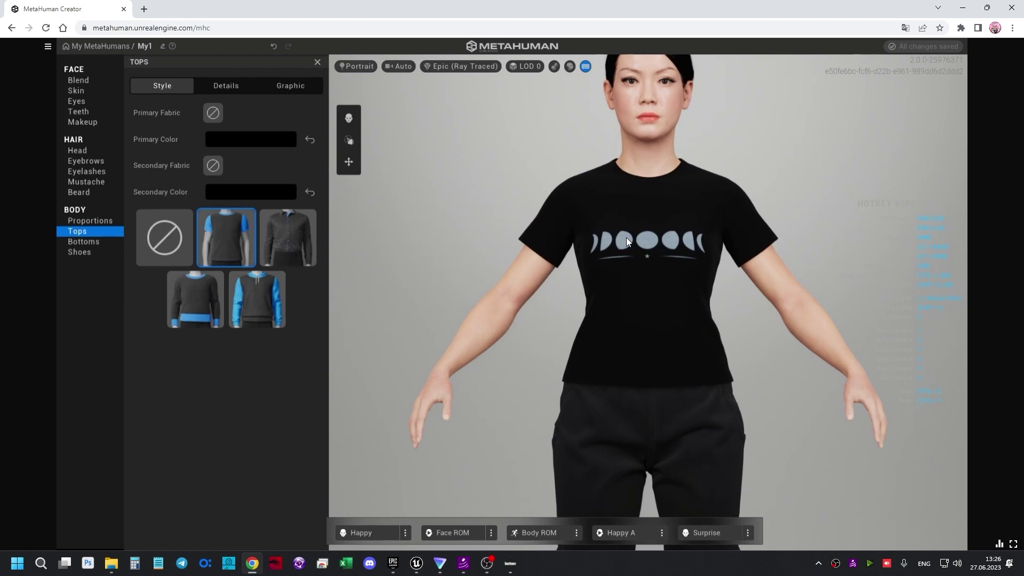
Try the Button Down Shirt, hoodie and sweater, settling on the Crewneck T-shirt
click(299, 244)
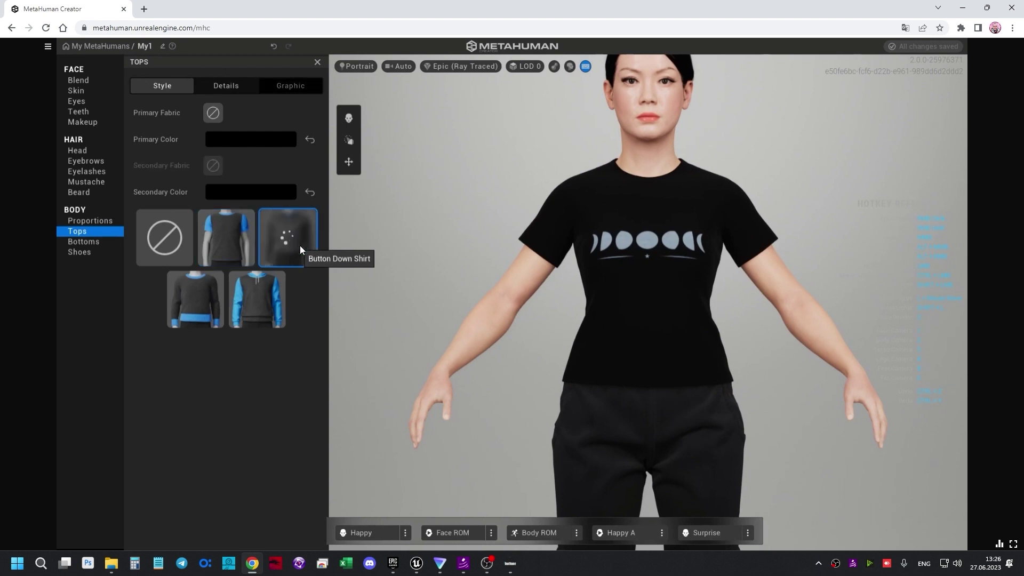
click(202, 302)
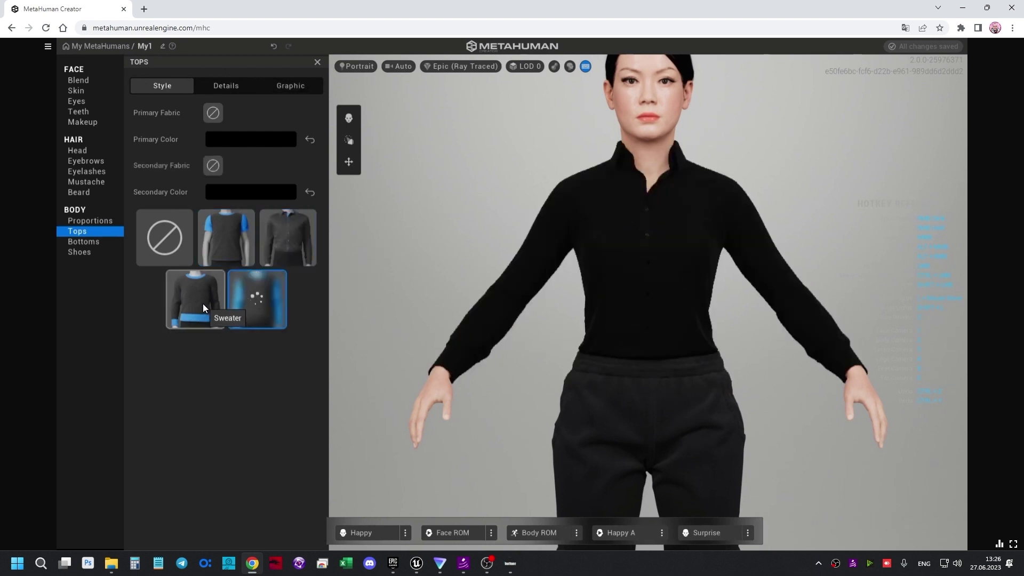
click(239, 248)
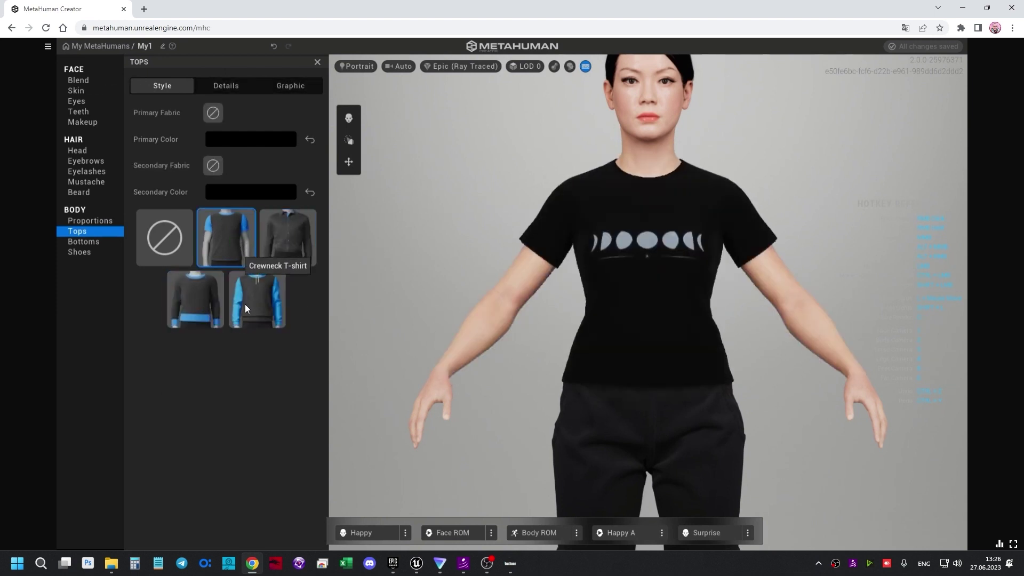
click(247, 312)
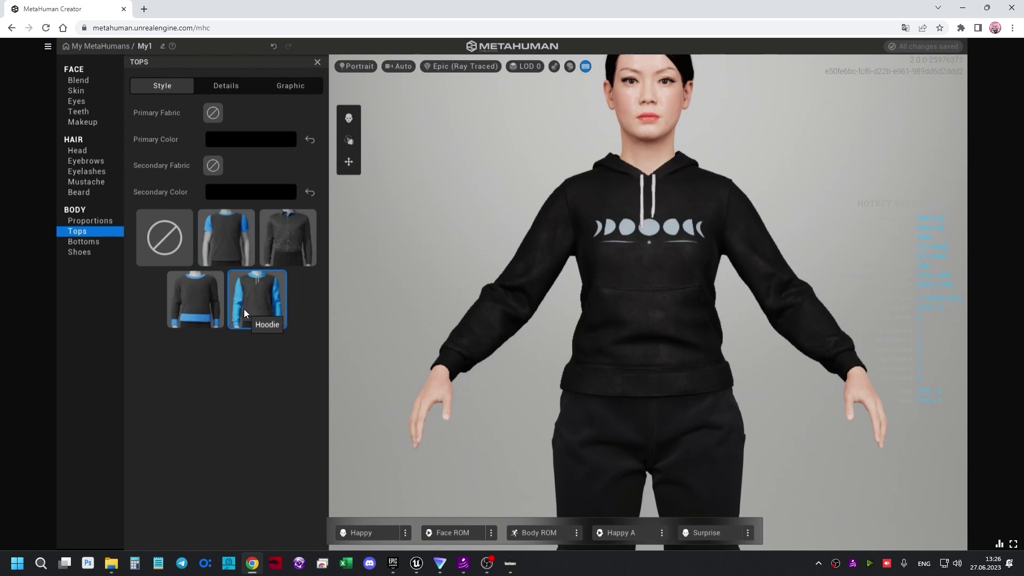
click(201, 303)
click(232, 246)
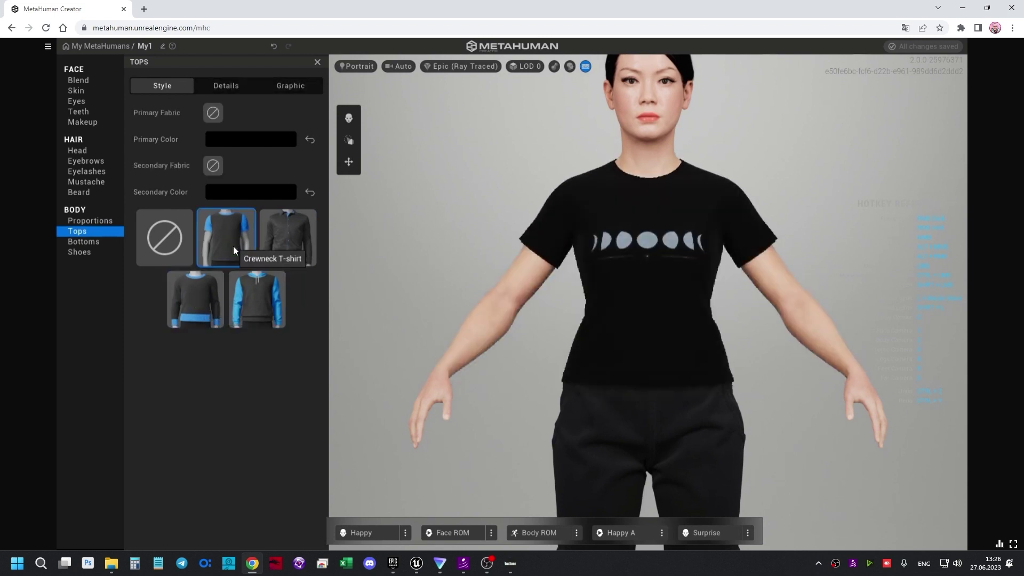
Colour the T-shirt body pale lilac and the sleeves and collar purple 9E3AFF
click(242, 141)
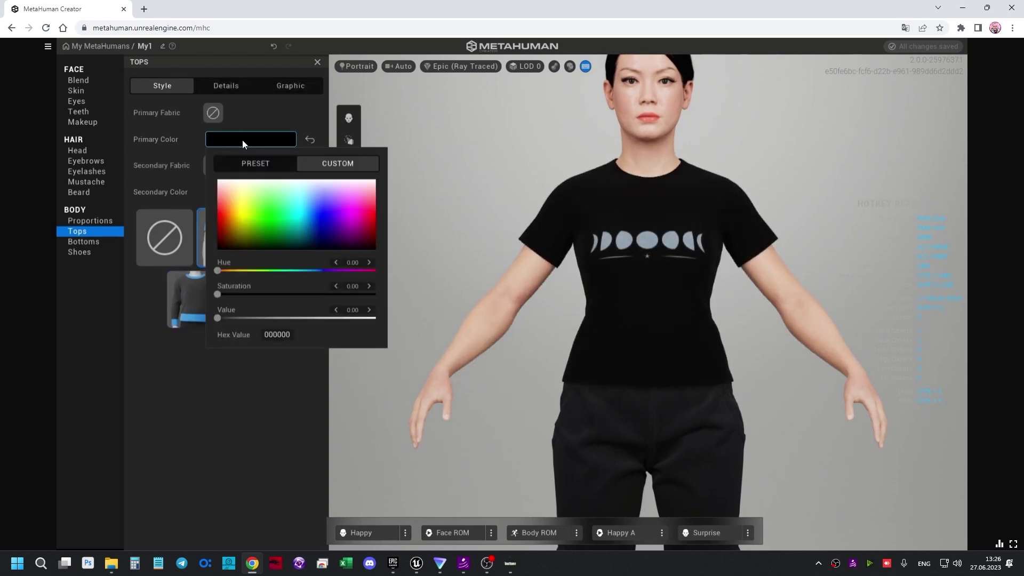
drag(288, 215, 336, 197)
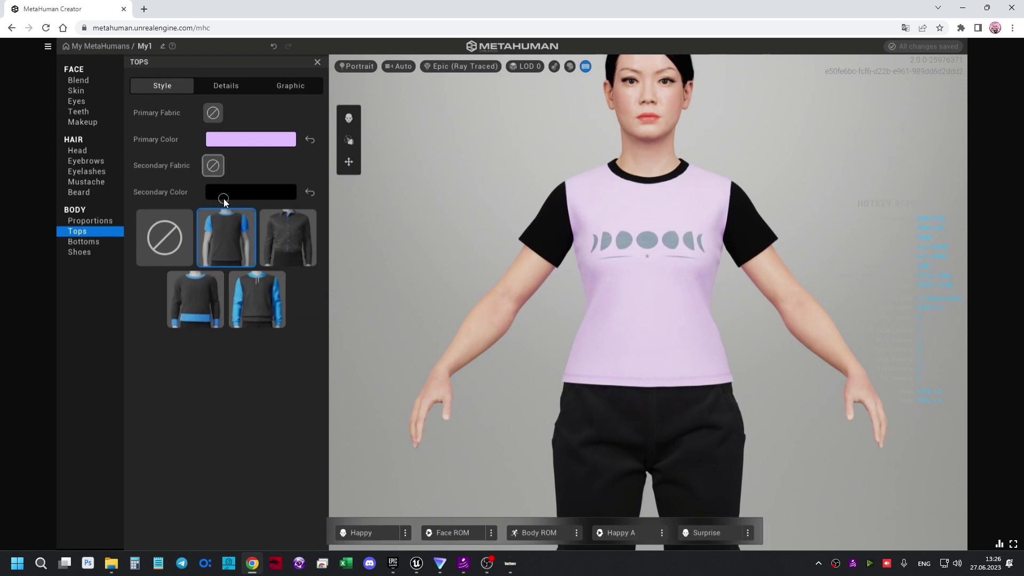
click(224, 194)
mouse_move(336, 249)
mouse_down()
mouse_move(354, 262)
mouse_move(337, 260)
mouse_up()
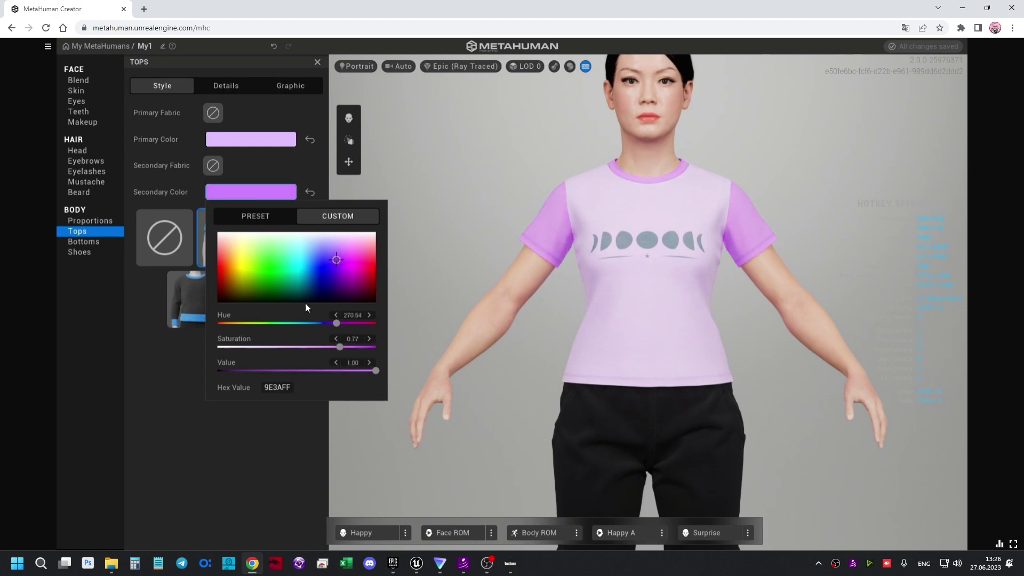
click(236, 421)
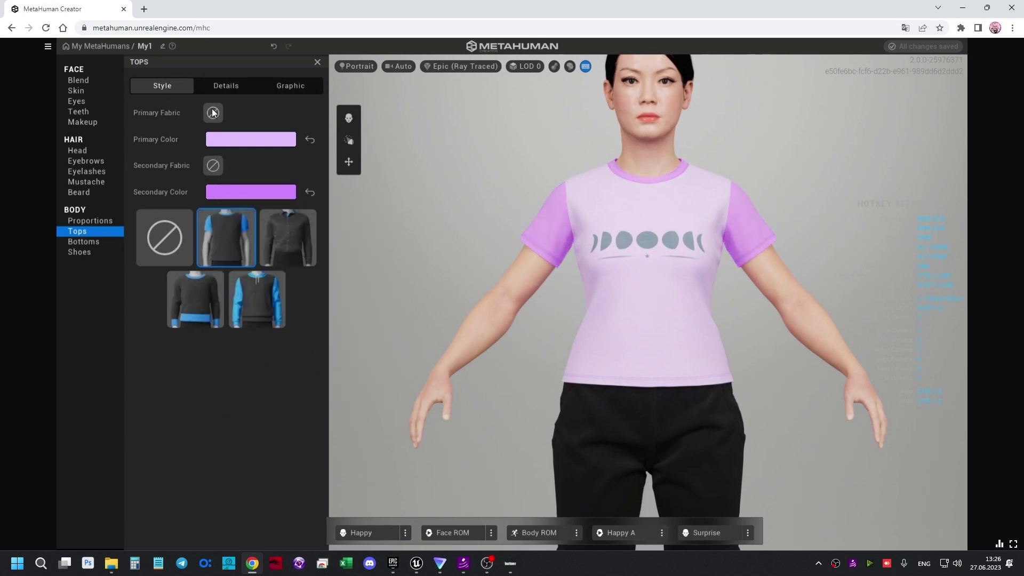
click(220, 87)
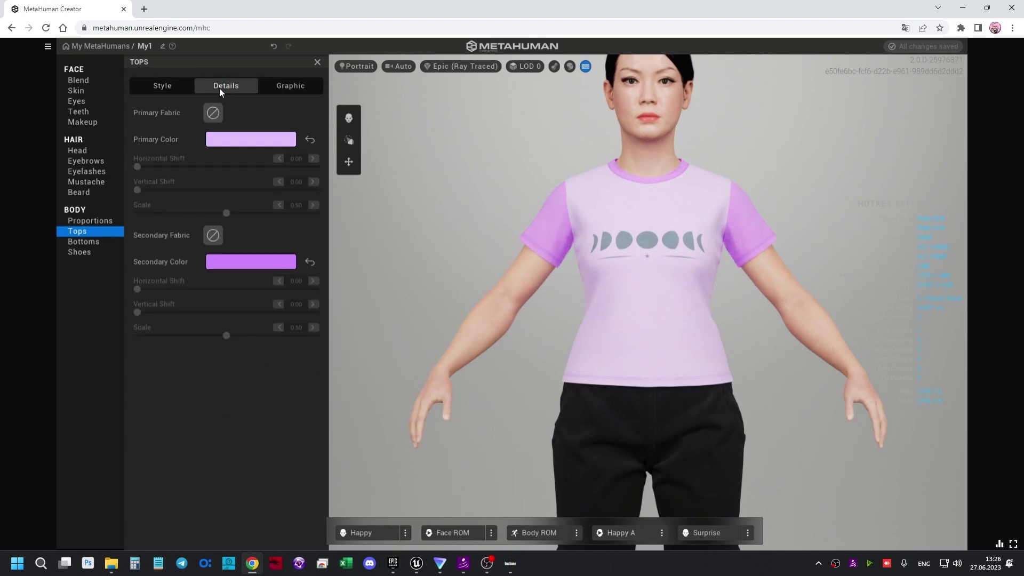
Give the T-shirt body a patterned primary fabric at Scale 0.47
click(216, 117)
click(308, 167)
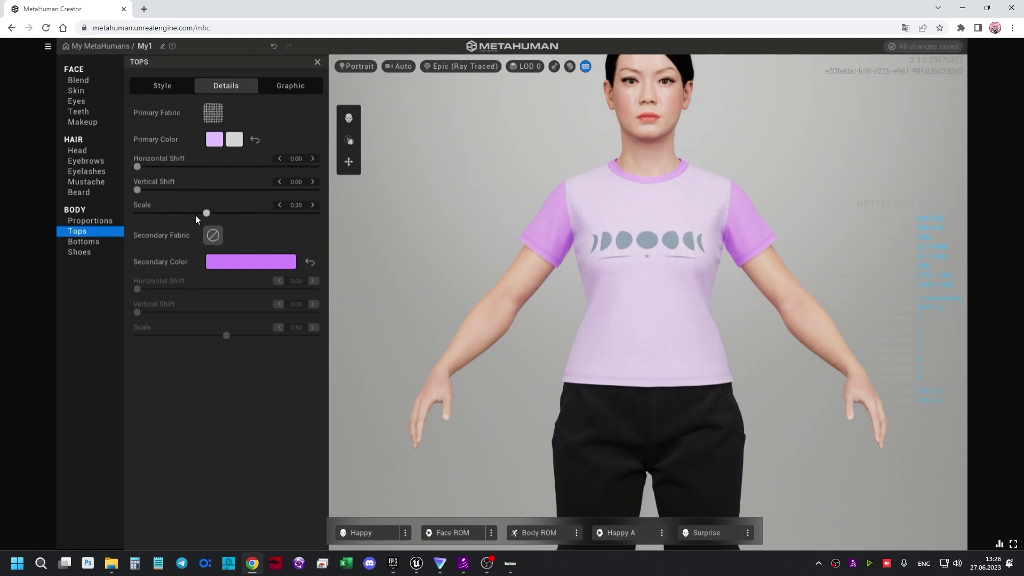
mouse_move(166, 214)
mouse_down()
mouse_move(259, 213)
mouse_move(178, 213)
mouse_up()
click(277, 204)
click(277, 204)
Replace the moon-phase print with the ILY Sign hand graphic
click(286, 85)
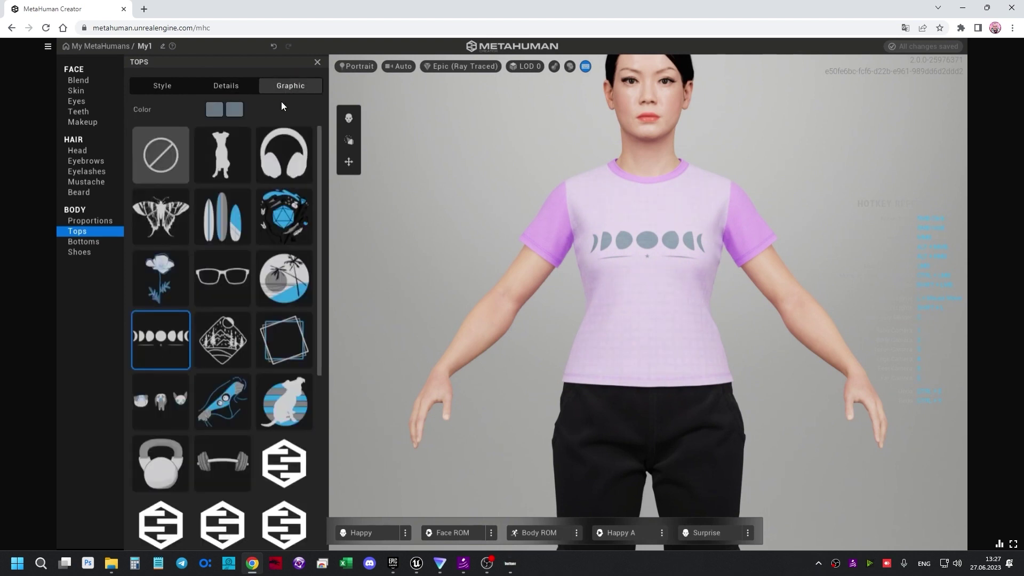
click(172, 160)
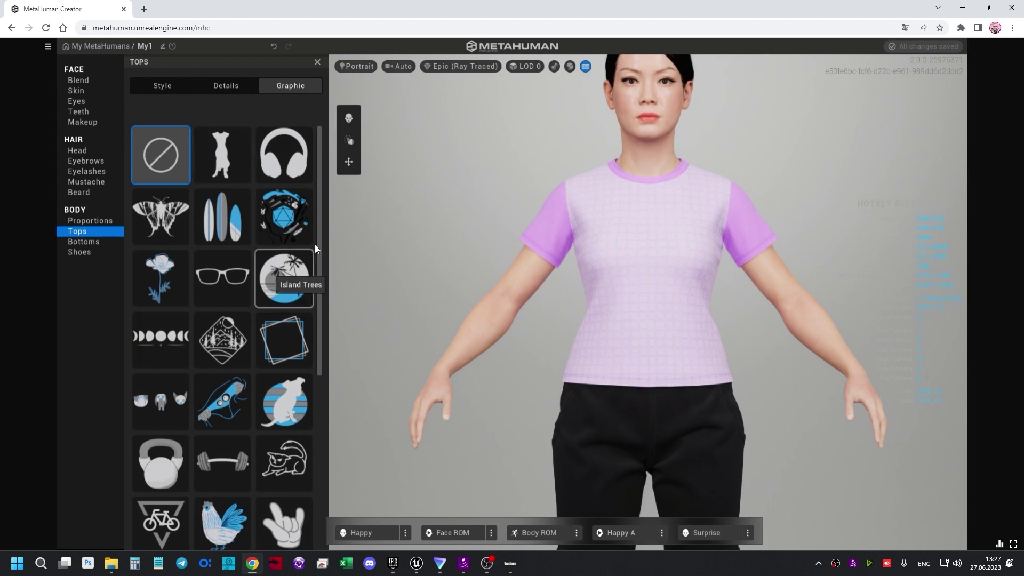
drag(321, 233, 309, 402)
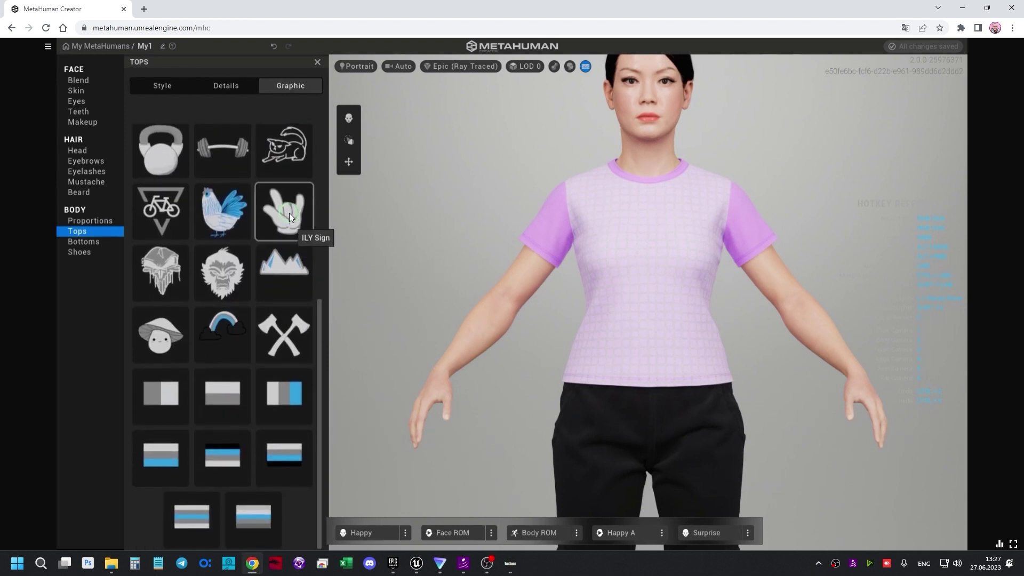
click(289, 212)
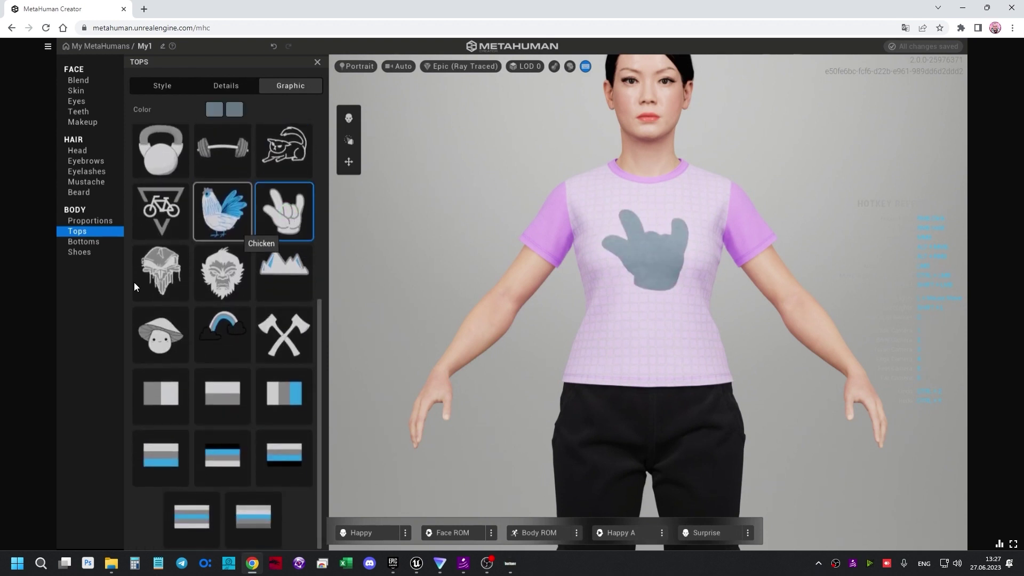
click(176, 89)
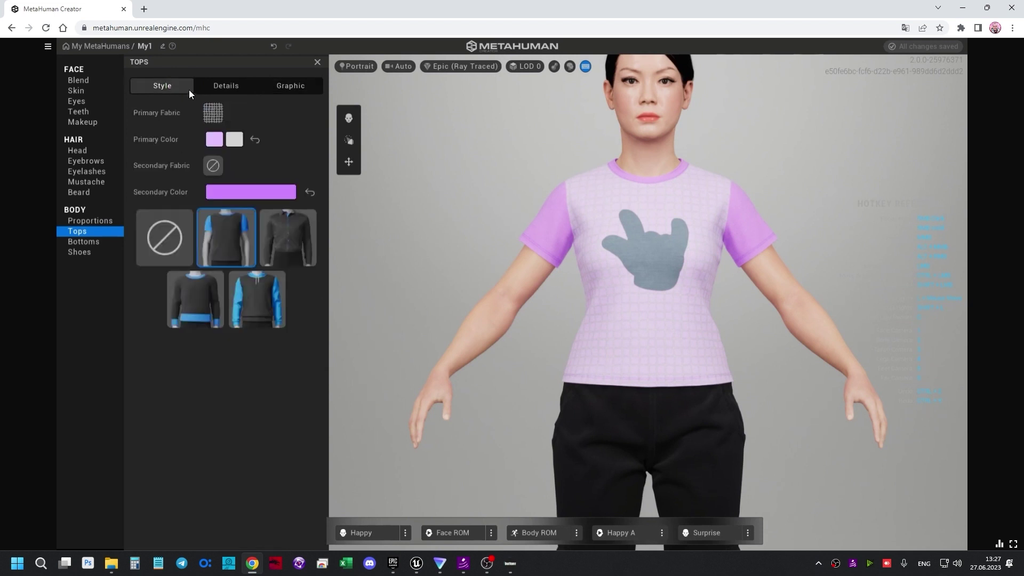
Compare slim jeans, slacks, shorts and cargo pants, choosing the Yoga Pants Full Length
click(96, 242)
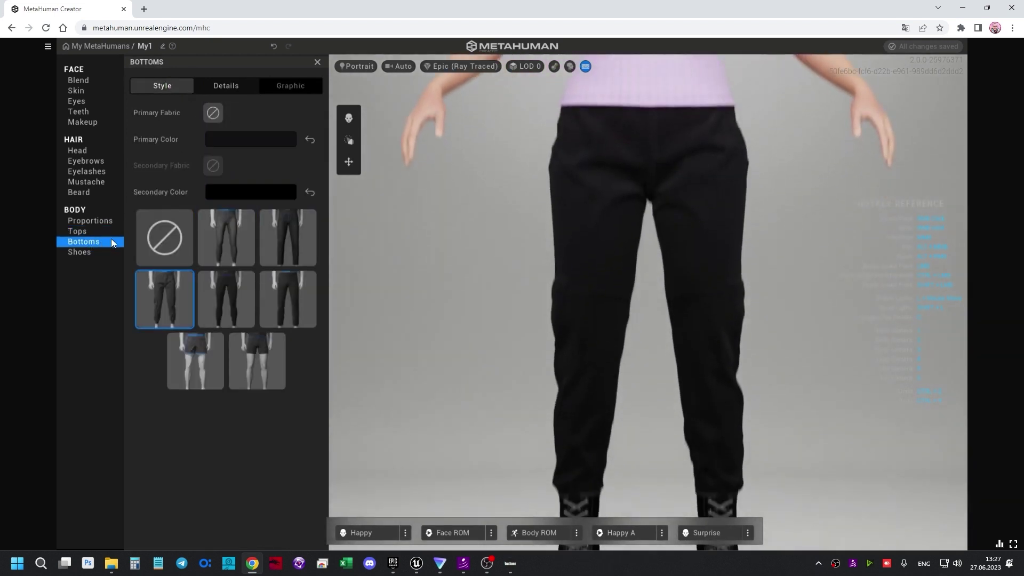
click(238, 237)
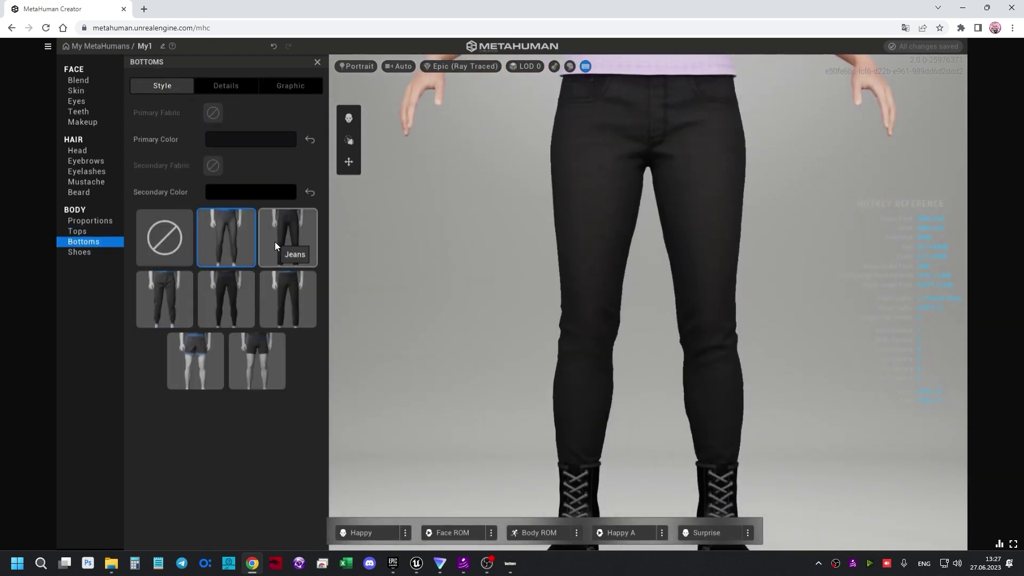
click(283, 299)
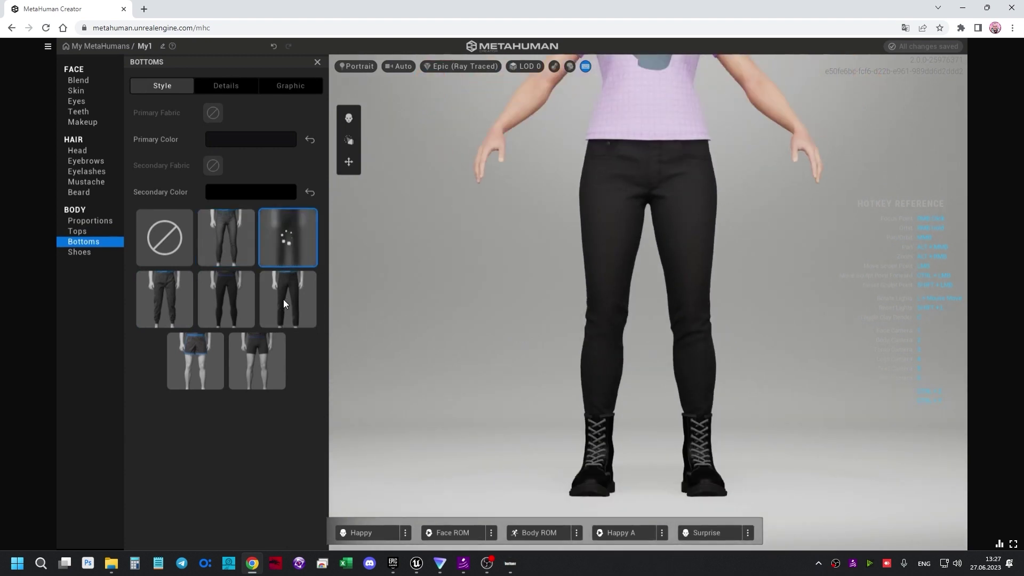
click(267, 355)
click(188, 360)
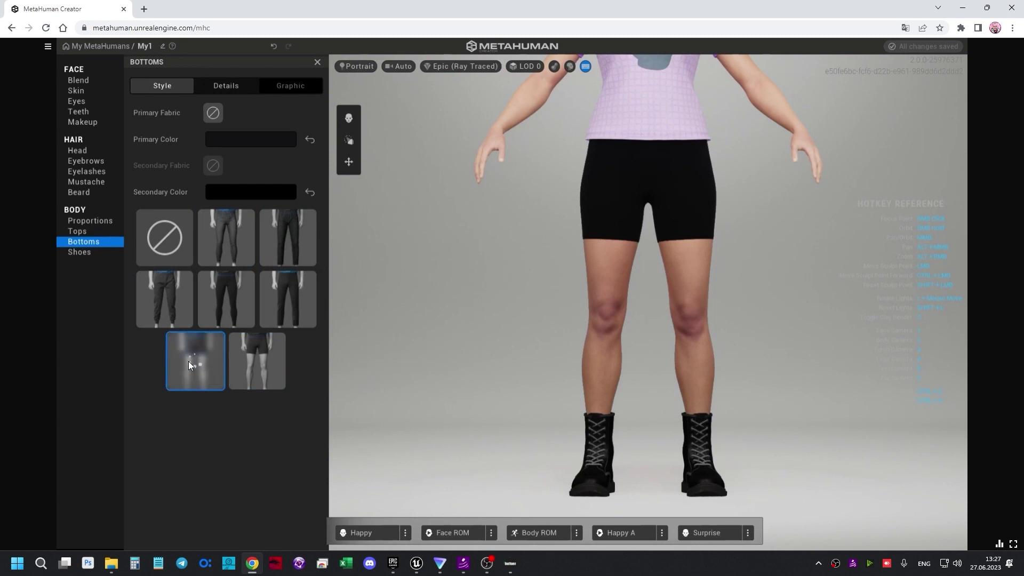
click(218, 296)
click(162, 303)
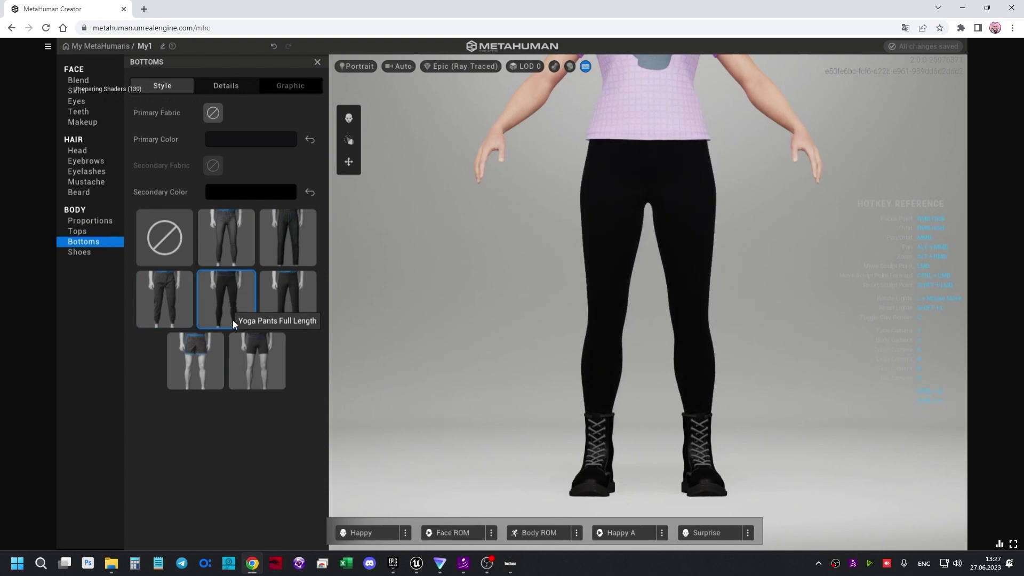
Colour the yoga pants magenta with a light pink secondary colour
click(229, 139)
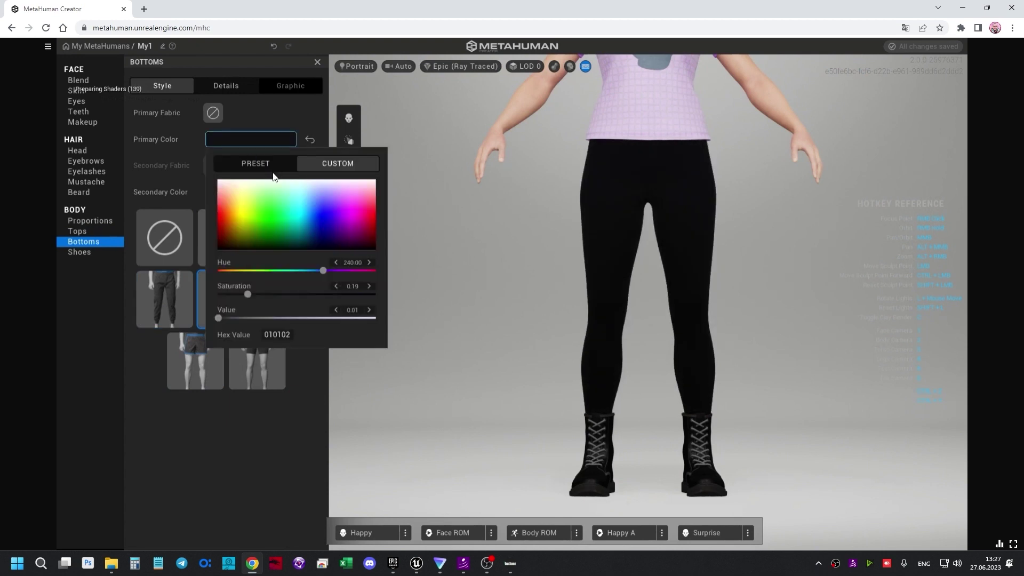
click(350, 210)
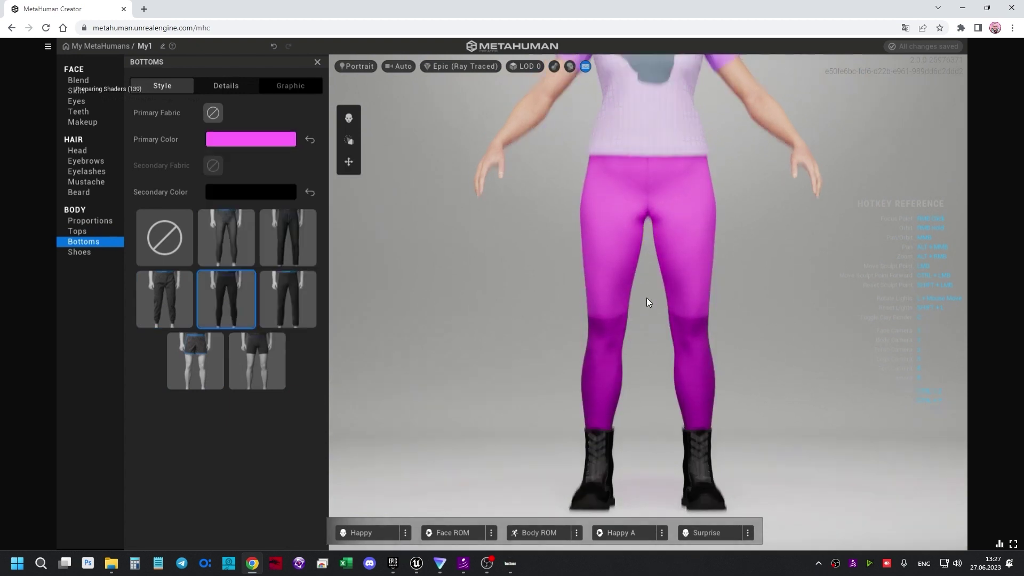
scroll(647, 298, down, 3)
drag(623, 305, 667, 238)
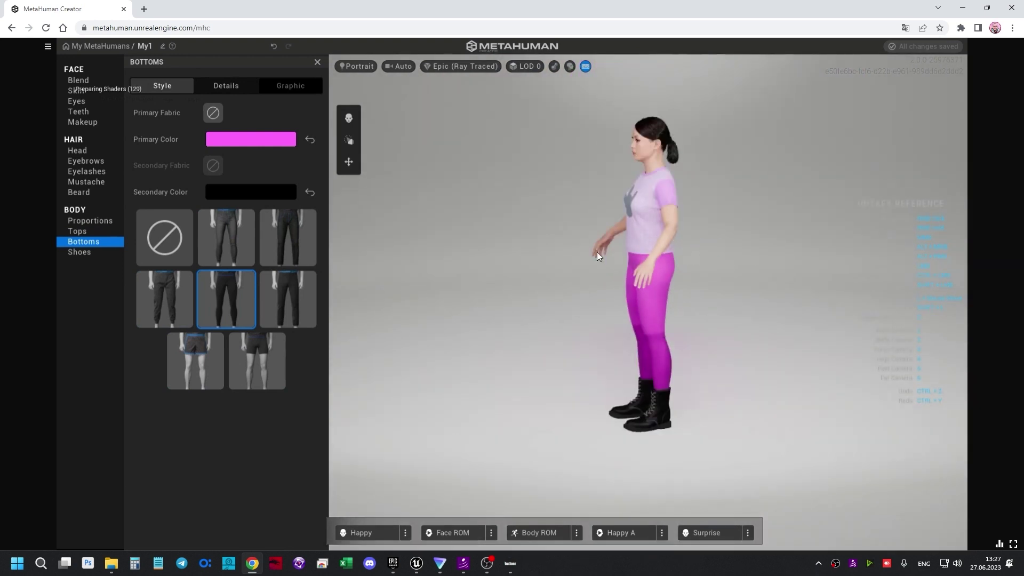
mouse_move(596, 255)
mouse_down()
mouse_move(545, 247)
mouse_move(722, 242)
mouse_up()
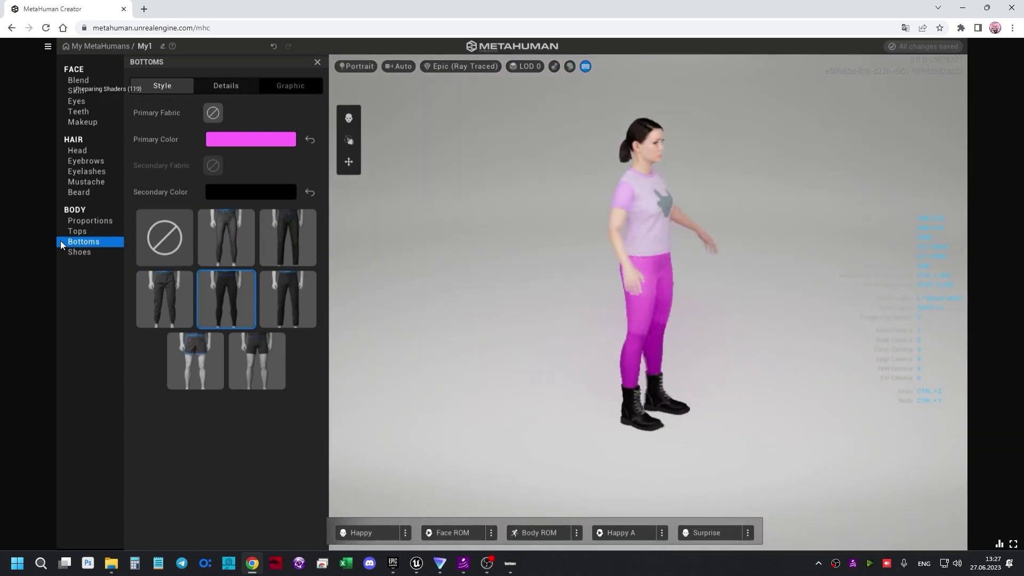
scroll(706, 302, up, 5)
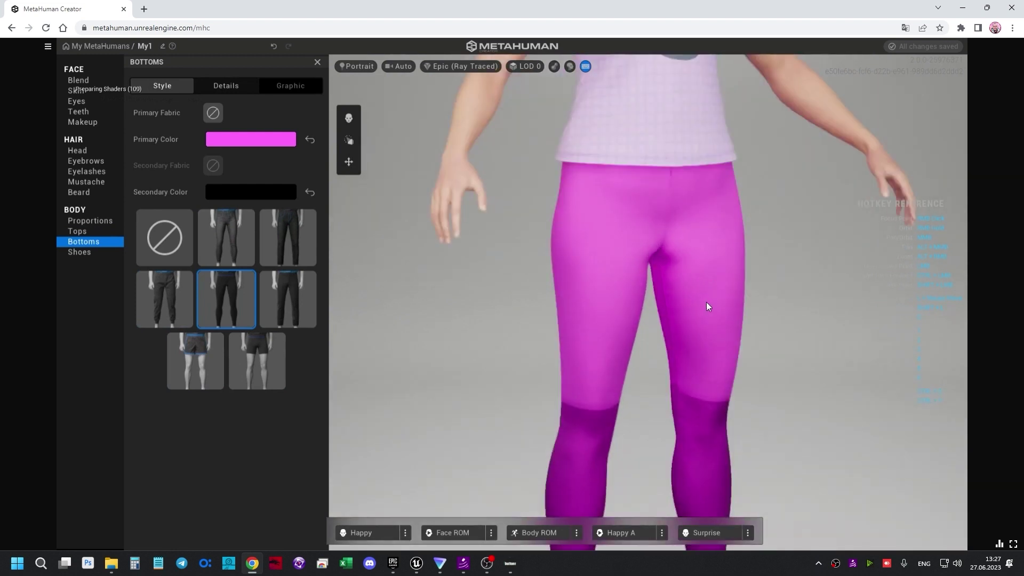
middle_drag(653, 347, 618, 148)
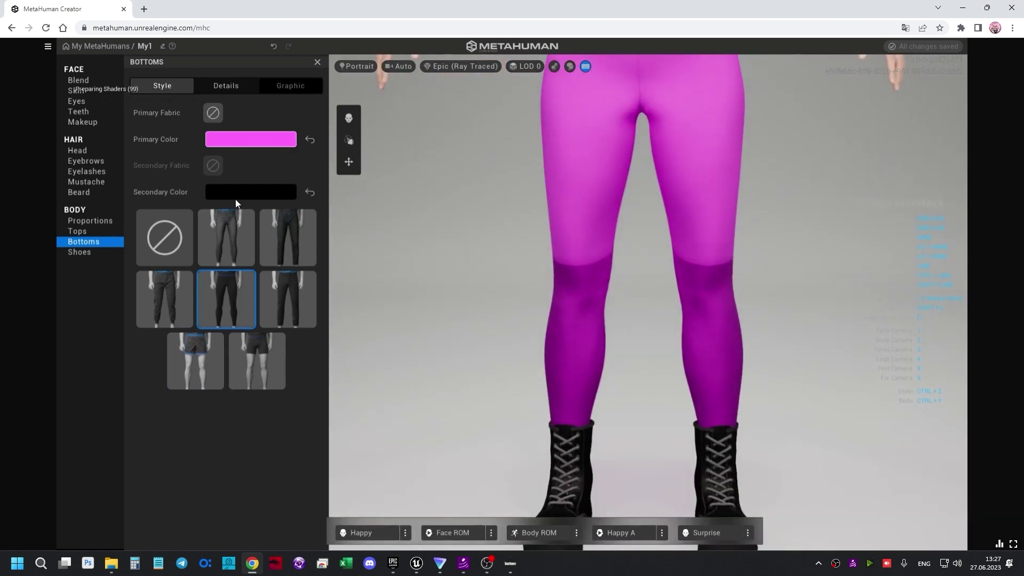
click(247, 197)
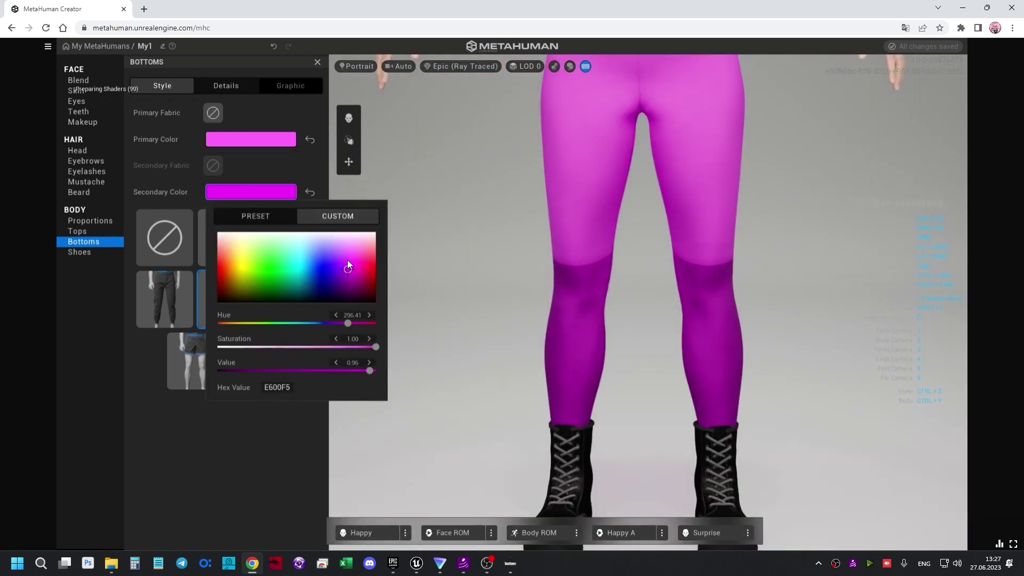
drag(354, 265, 347, 261)
click(804, 281)
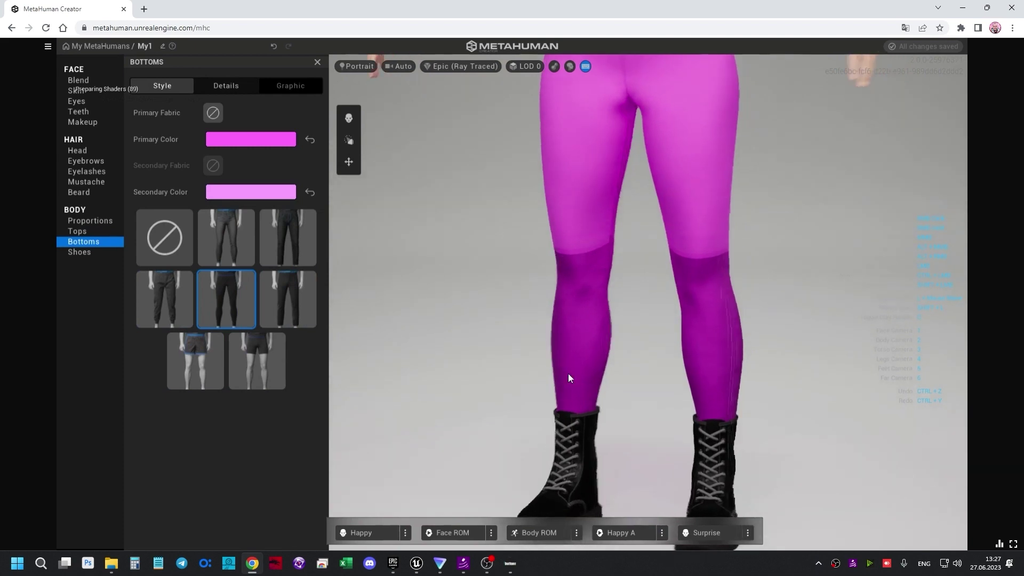
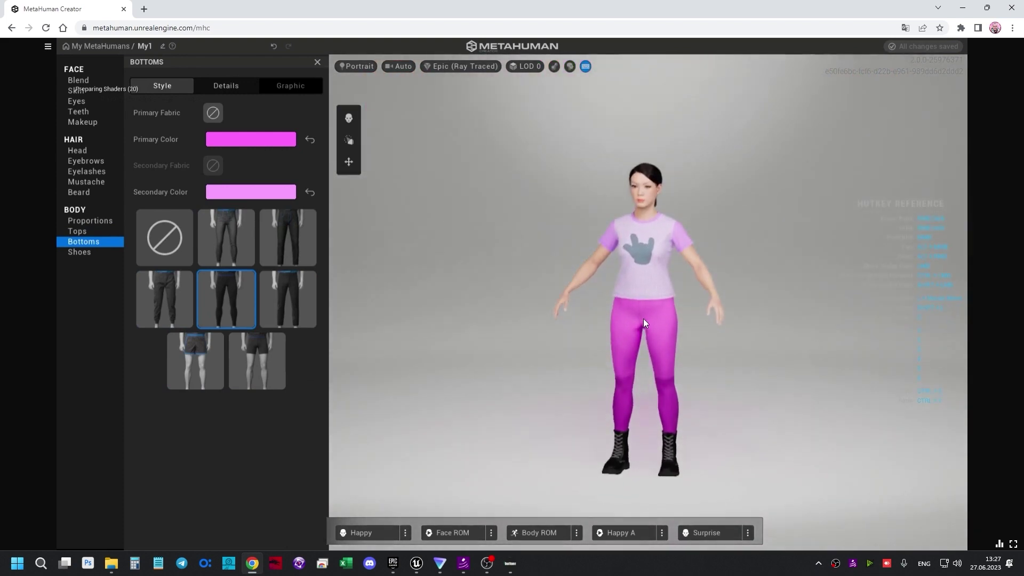
Preview checker, doodle, Herringbone, pinstripe and plaid fabric patterns on the pink leggings
click(212, 112)
click(357, 226)
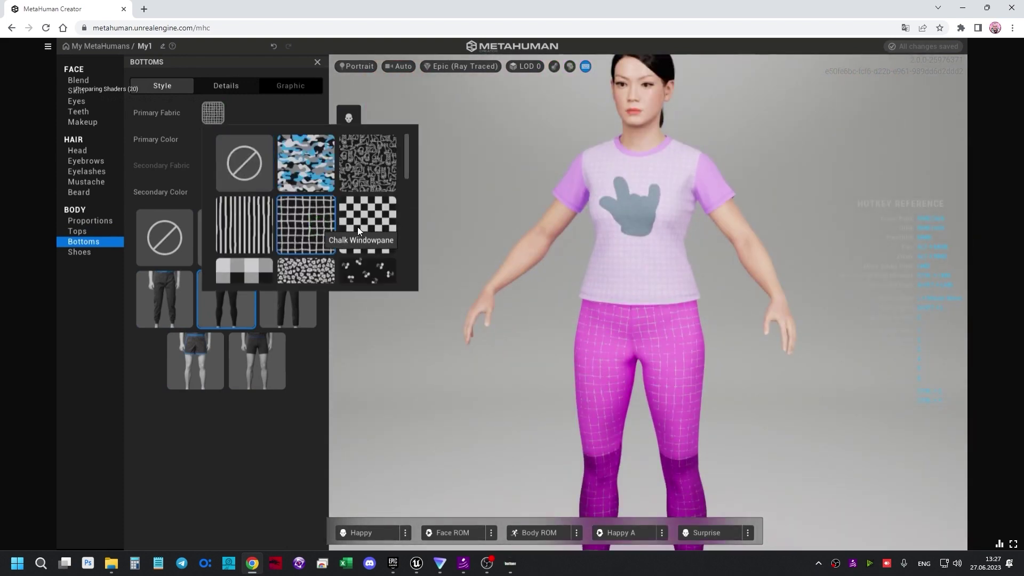
click(356, 182)
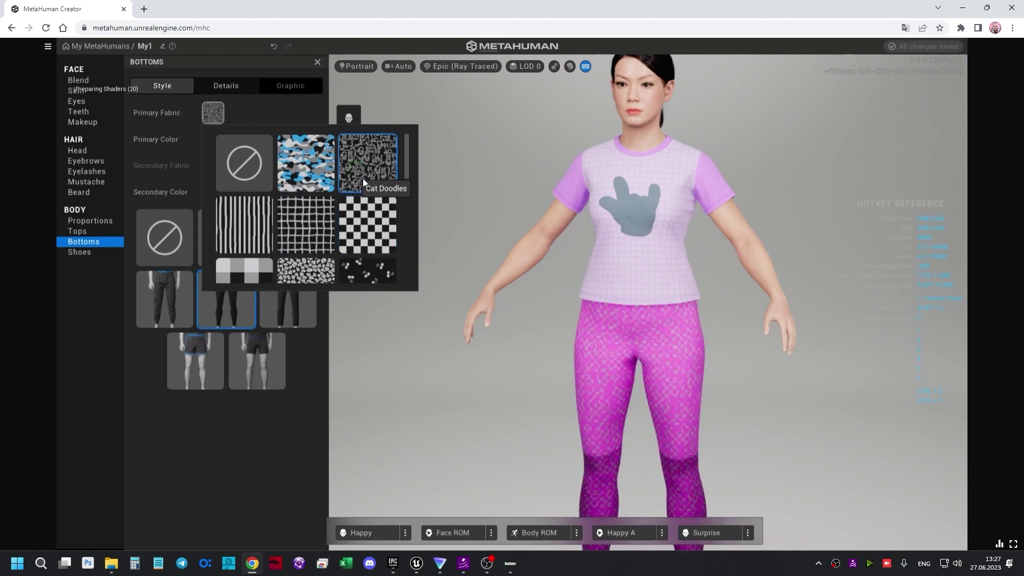
scroll(356, 211, down, 2)
scroll(357, 223, down, 2)
scroll(360, 189, down, 1)
click(359, 184)
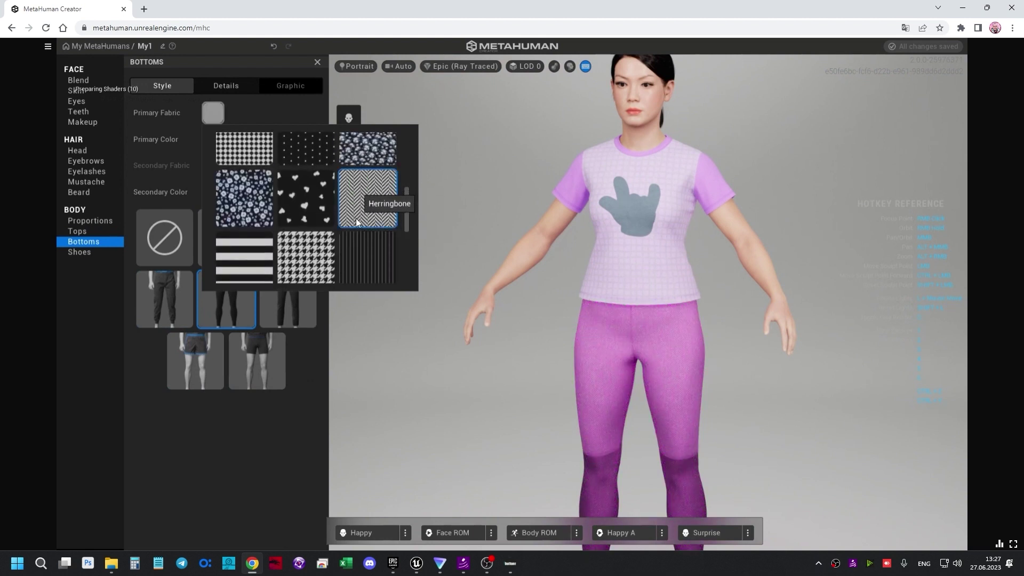
scroll(353, 238, down, 1)
click(363, 169)
click(361, 241)
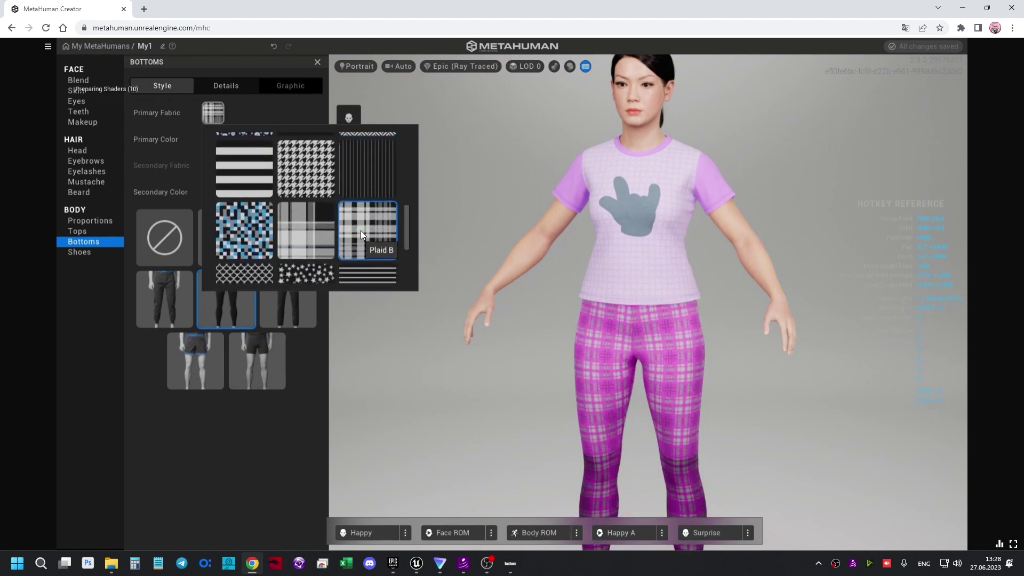
click(568, 316)
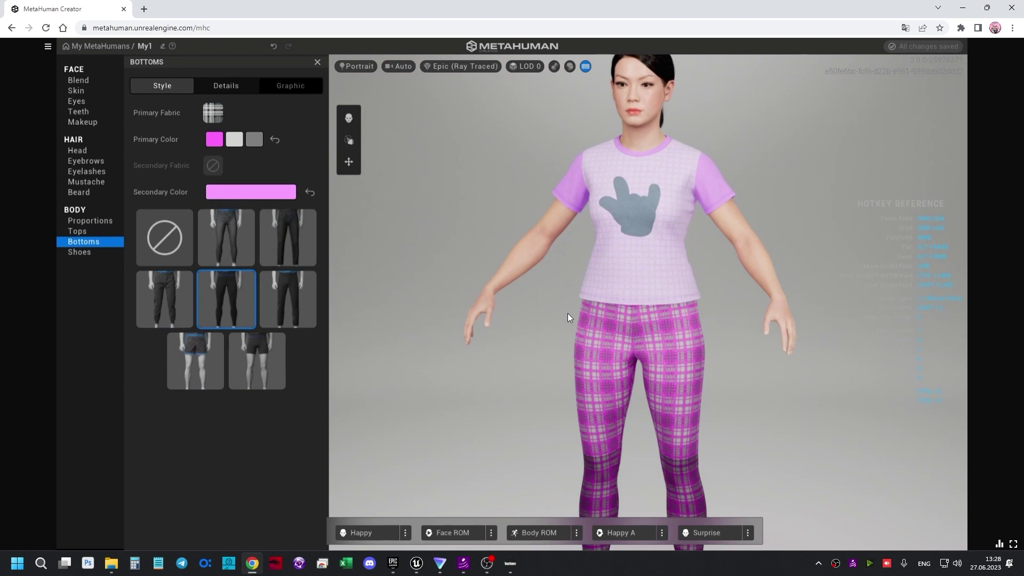
Compare blue-striped and vertical stripe fabrics, then apply Ticking Stripe to the leggings
click(216, 116)
scroll(323, 235, down, 2)
click(296, 270)
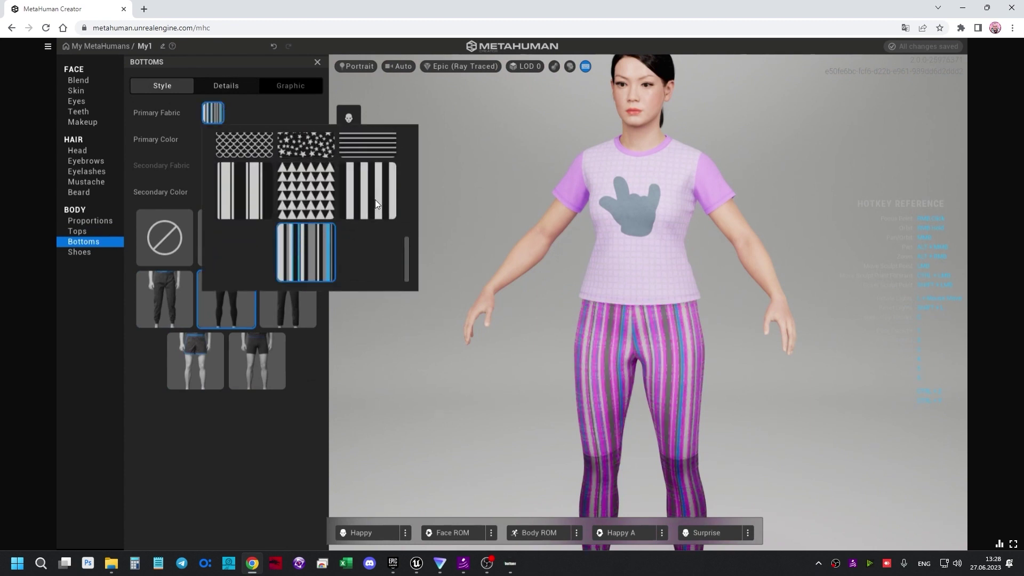
click(376, 201)
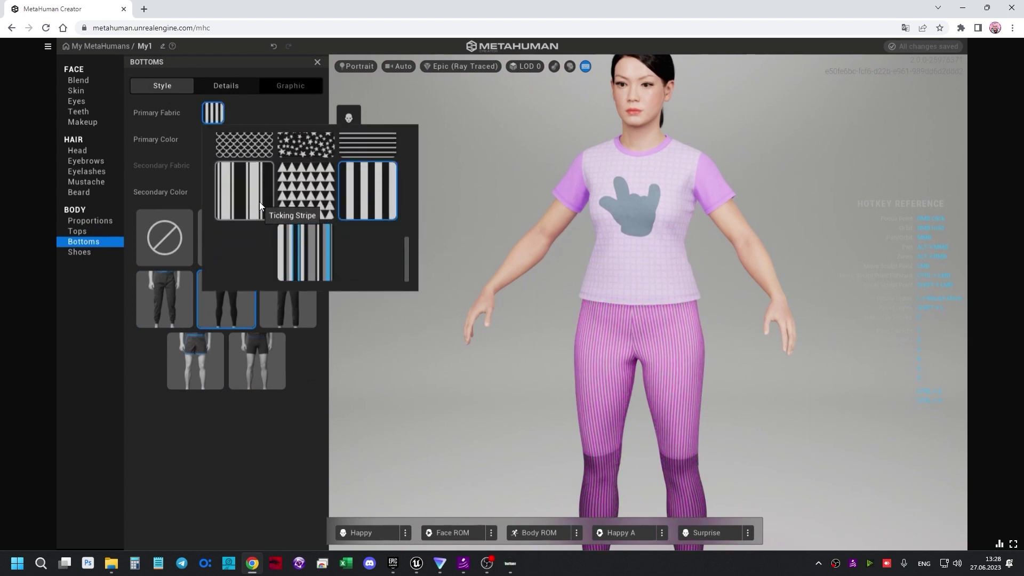
click(259, 202)
click(598, 372)
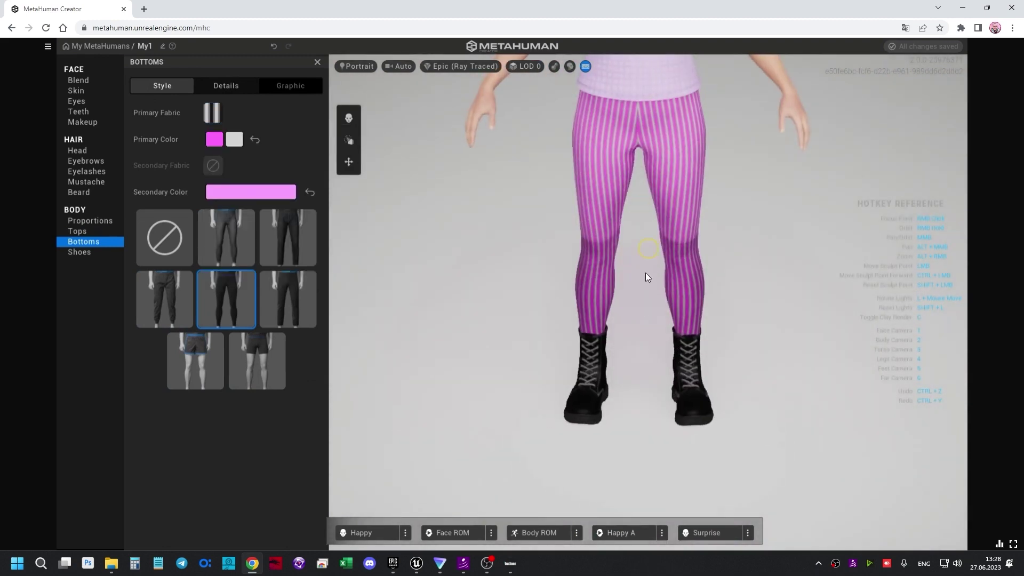
Compare Slacks and Yoga Pants Full Length, then choose Yoga Pants Mid Thigh Length and face the front
right_click(630, 333)
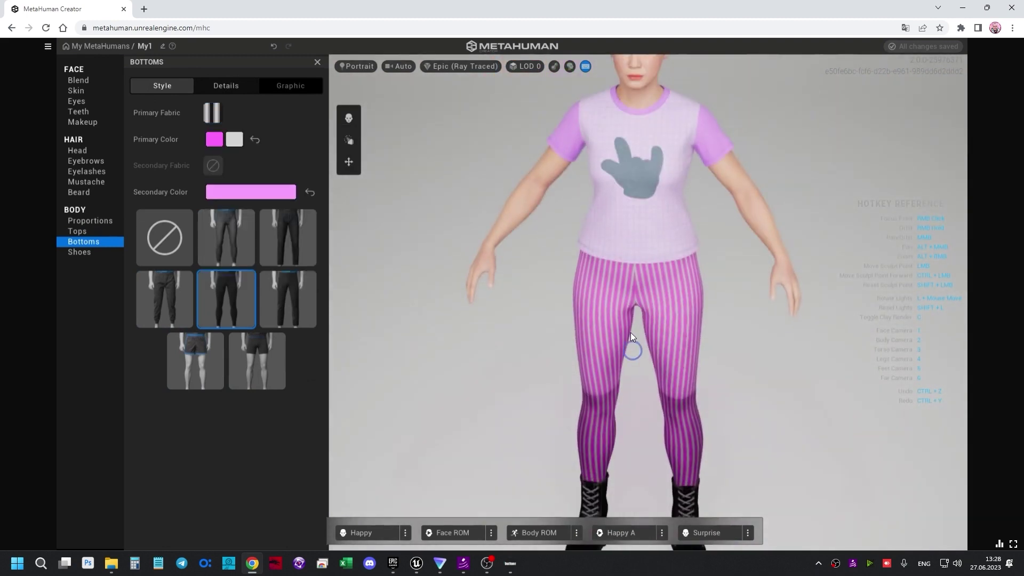
click(286, 314)
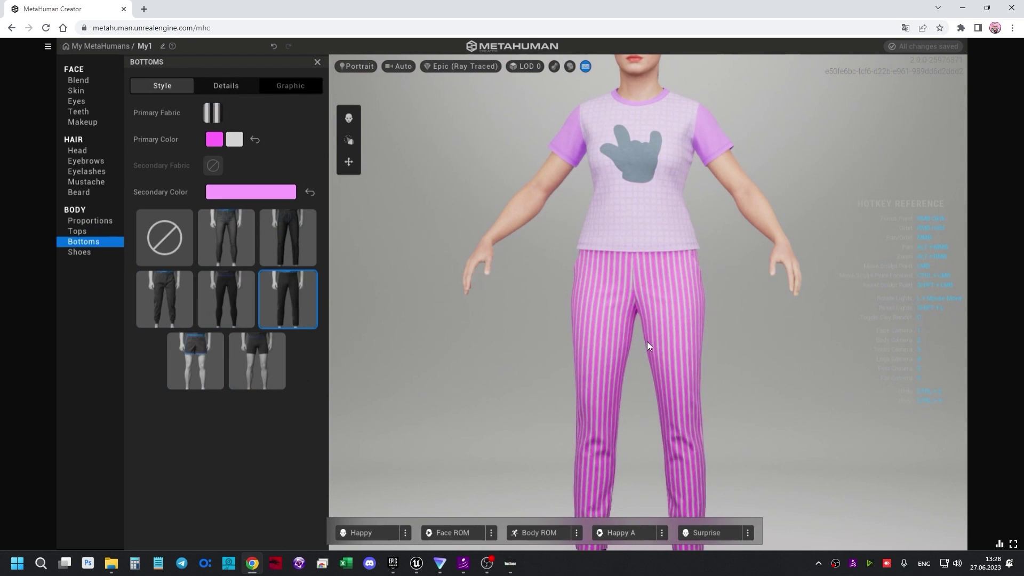
scroll(647, 342, down, 5)
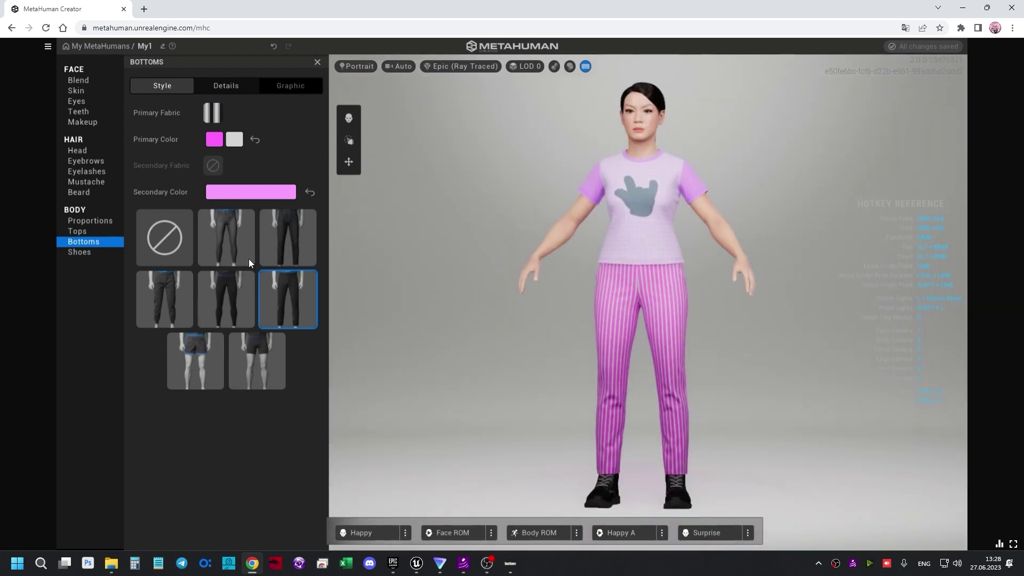
click(223, 299)
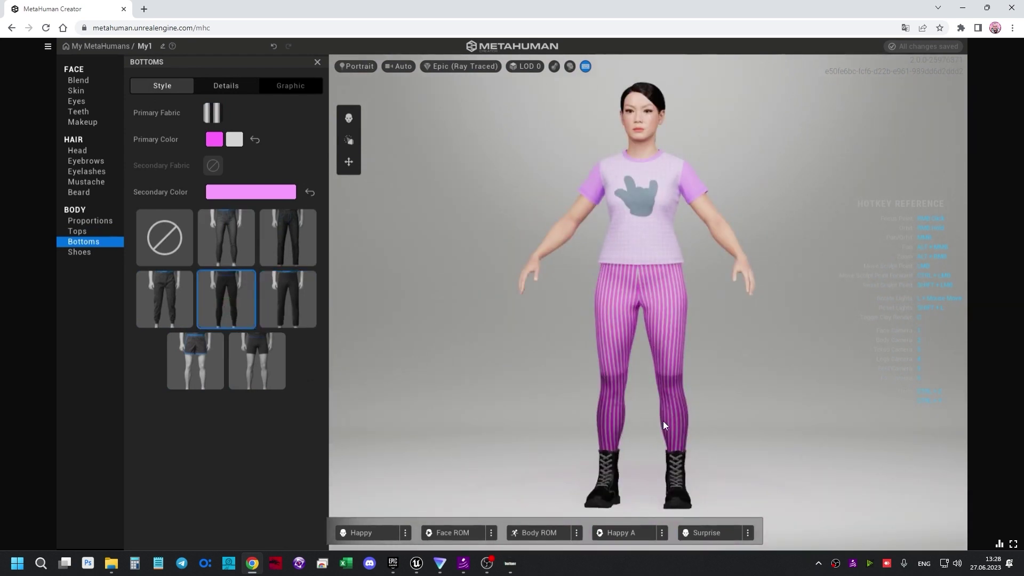
click(269, 302)
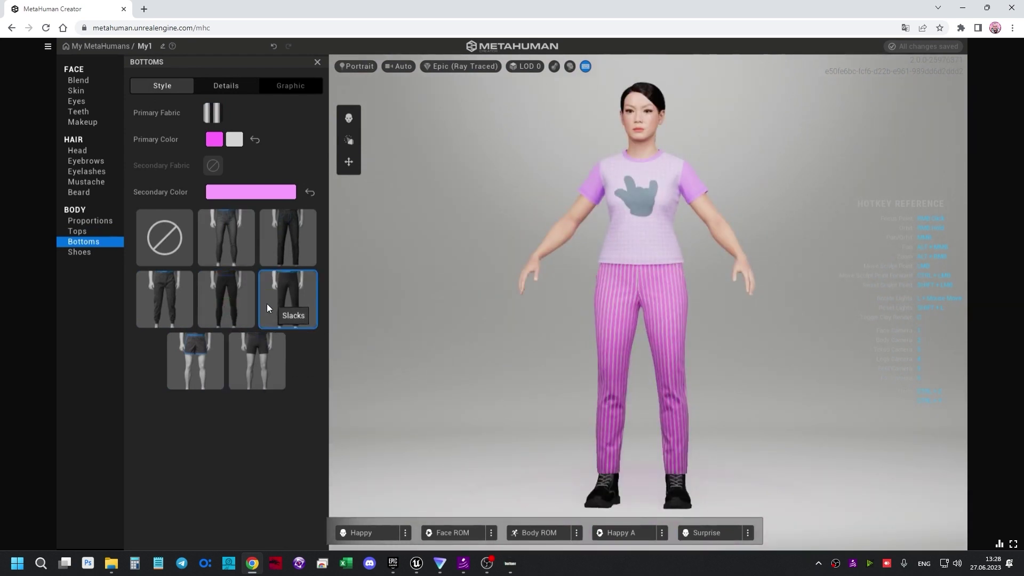
click(226, 305)
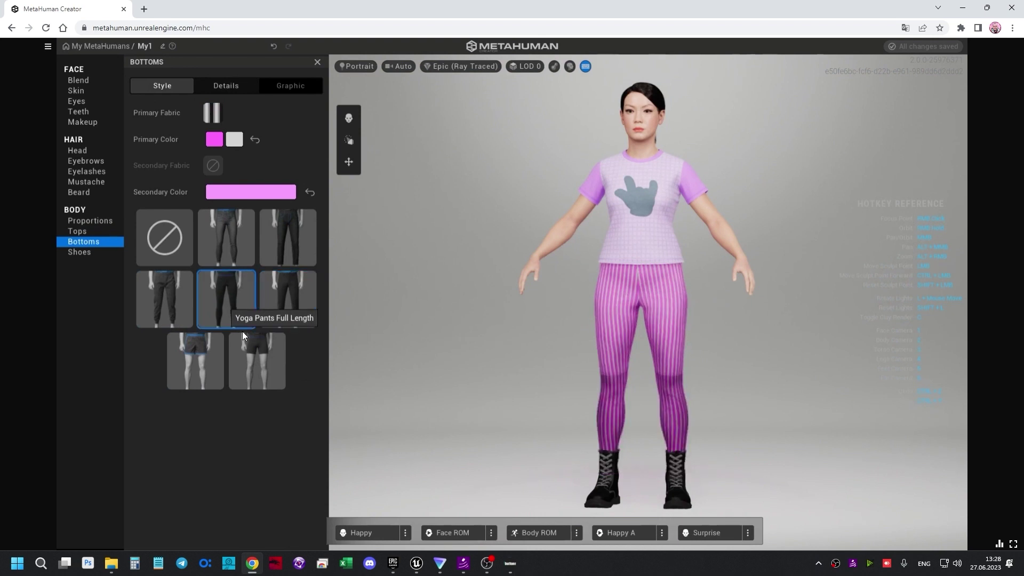
click(264, 368)
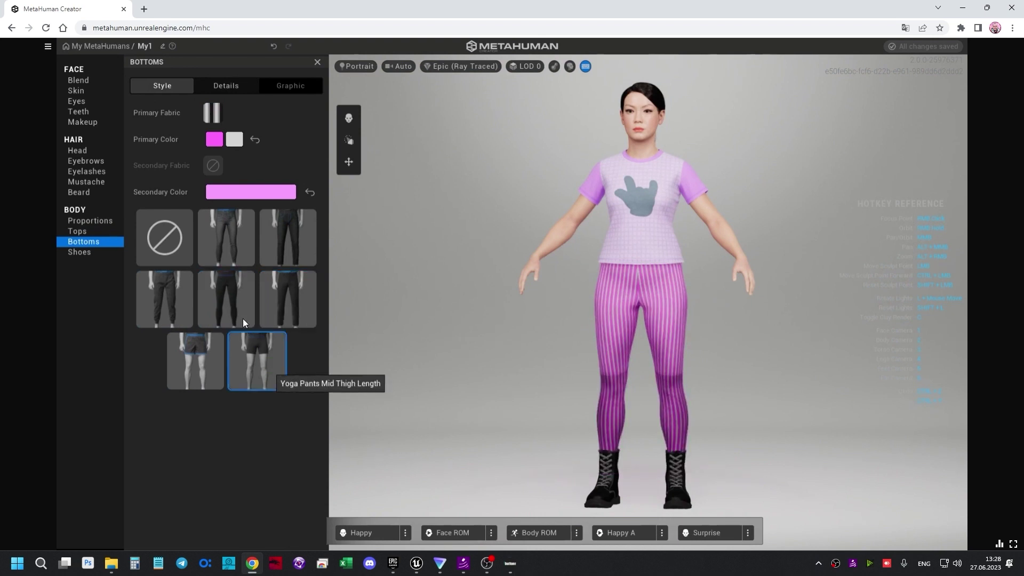
click(231, 294)
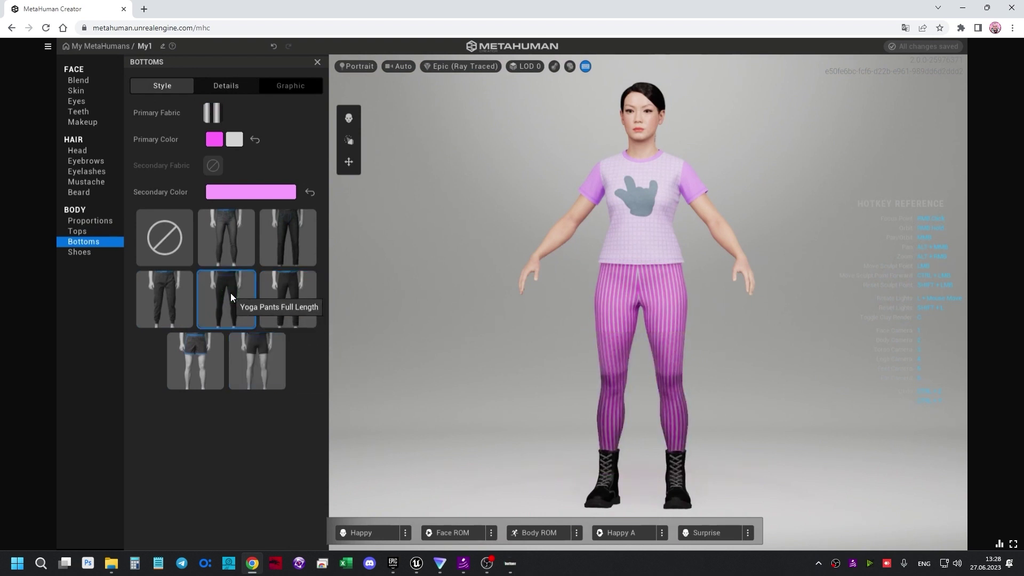
click(267, 366)
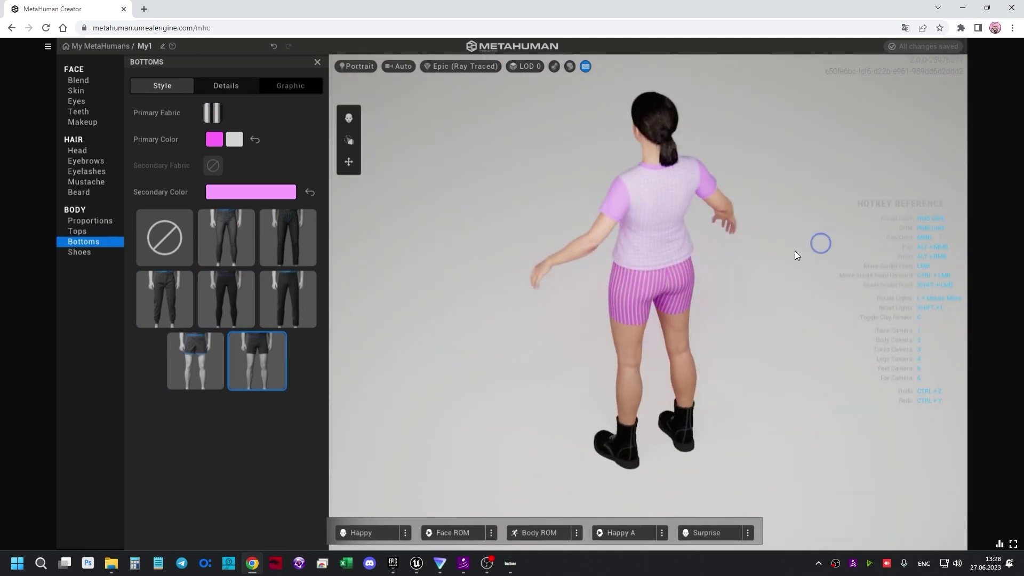
right_drag(795, 255, 618, 266)
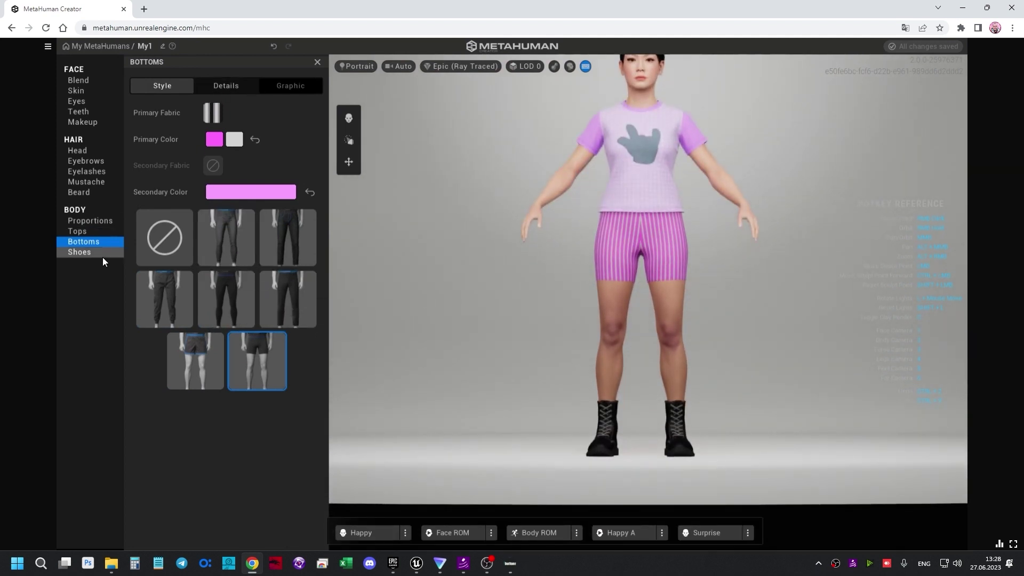
Try Running Shoes, Casual Sneakers, Loafers and Oxfords on the character
click(95, 252)
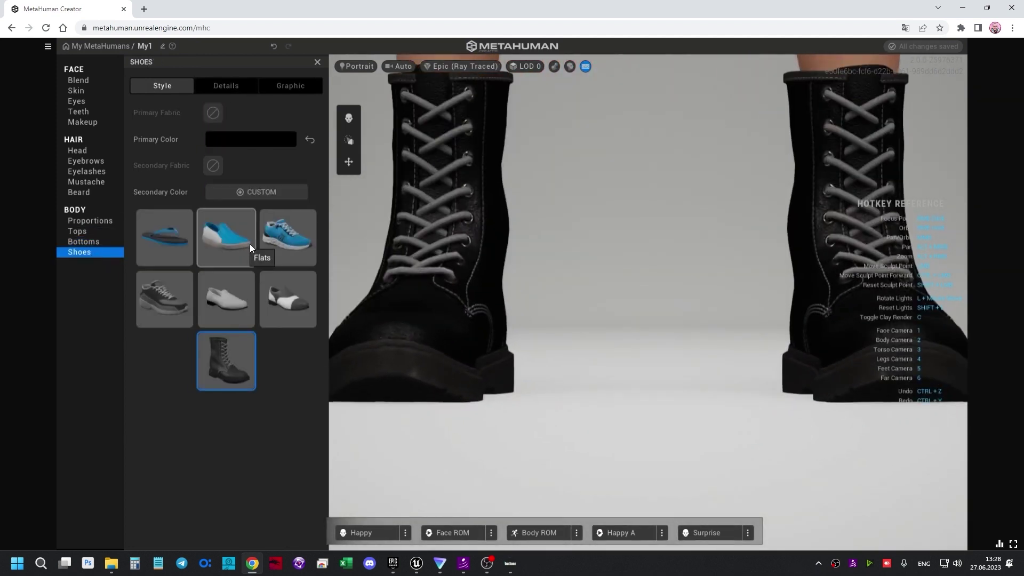
click(284, 238)
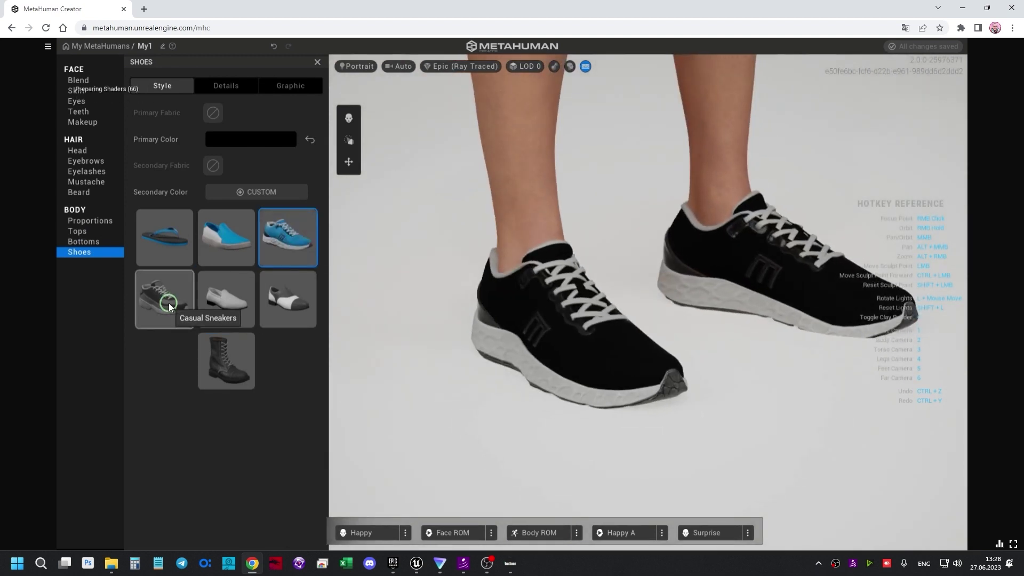
click(170, 306)
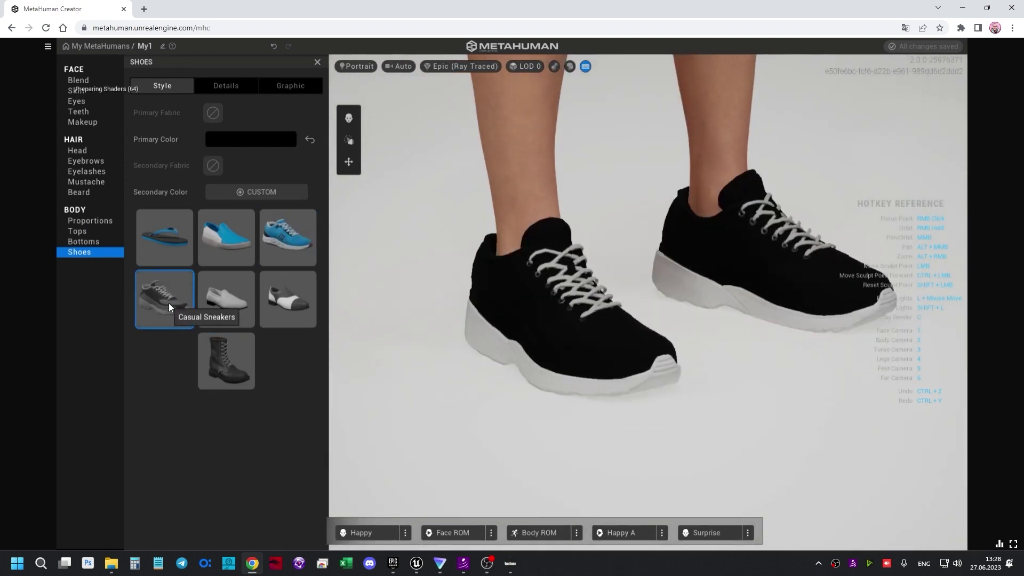
click(229, 296)
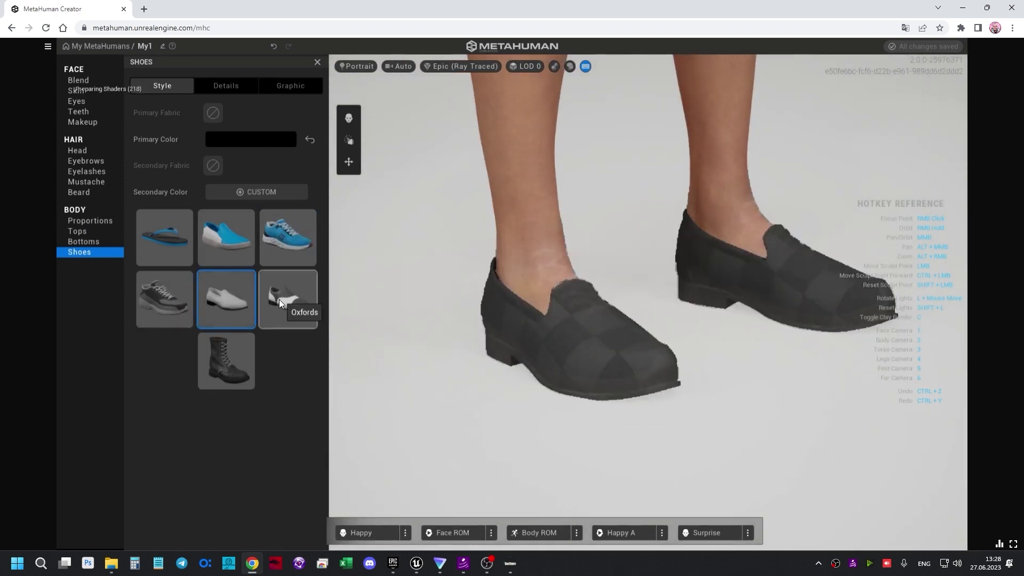
click(280, 299)
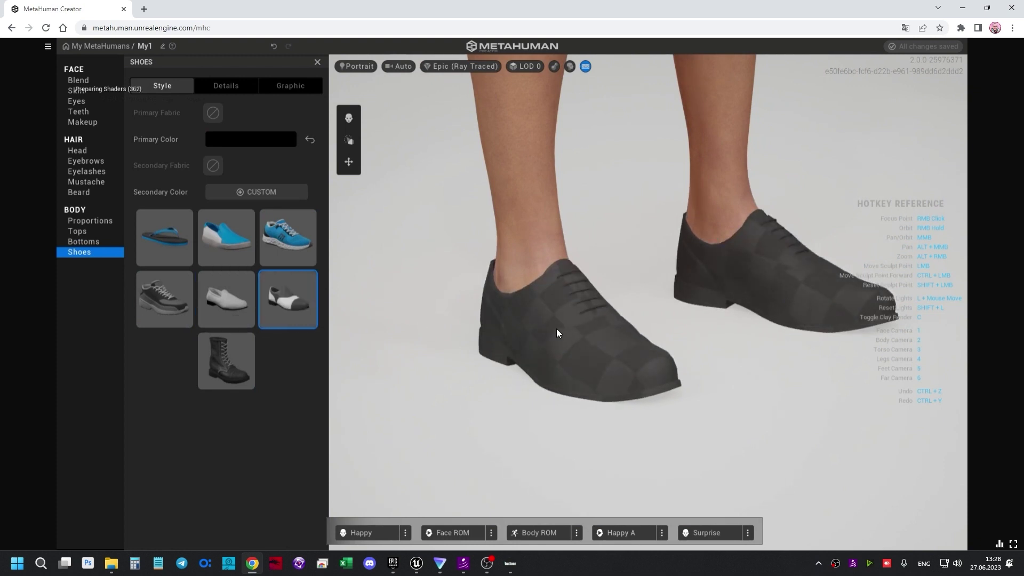
right_drag(557, 333, 570, 298)
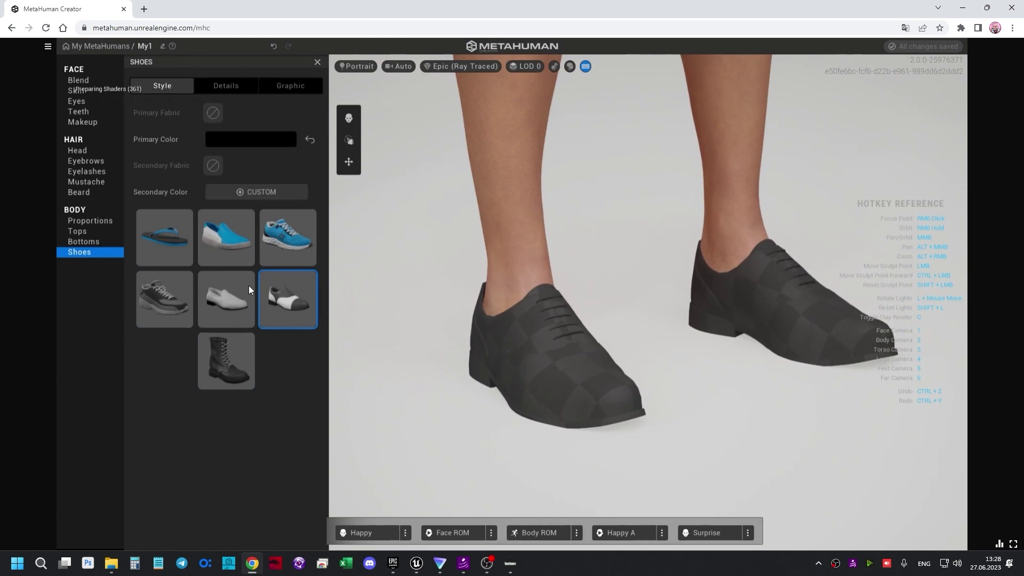
Compare slip-ons, boots and flip-flops, then settle on Running Shoes and frame the feet
click(226, 240)
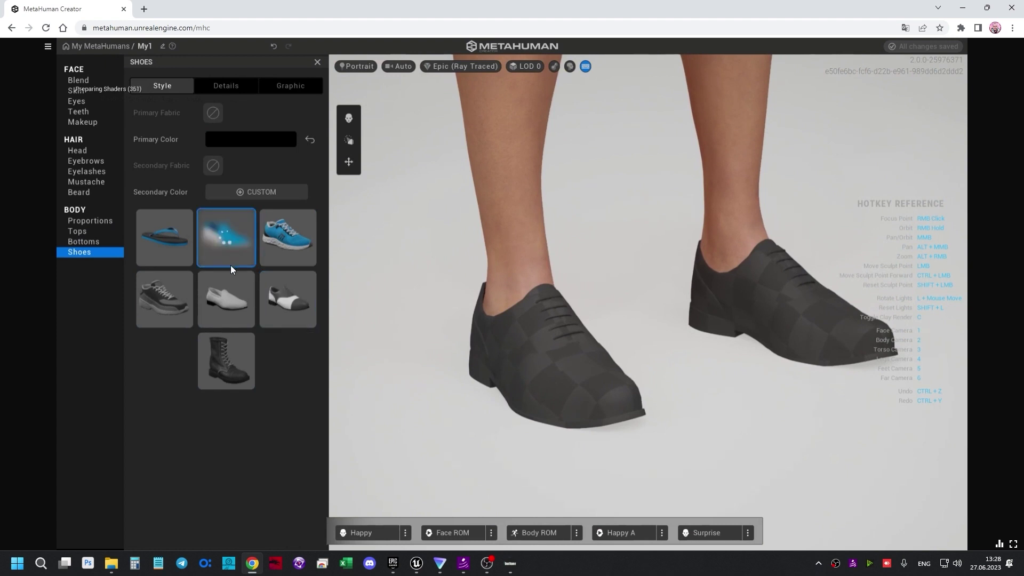
click(230, 356)
click(184, 234)
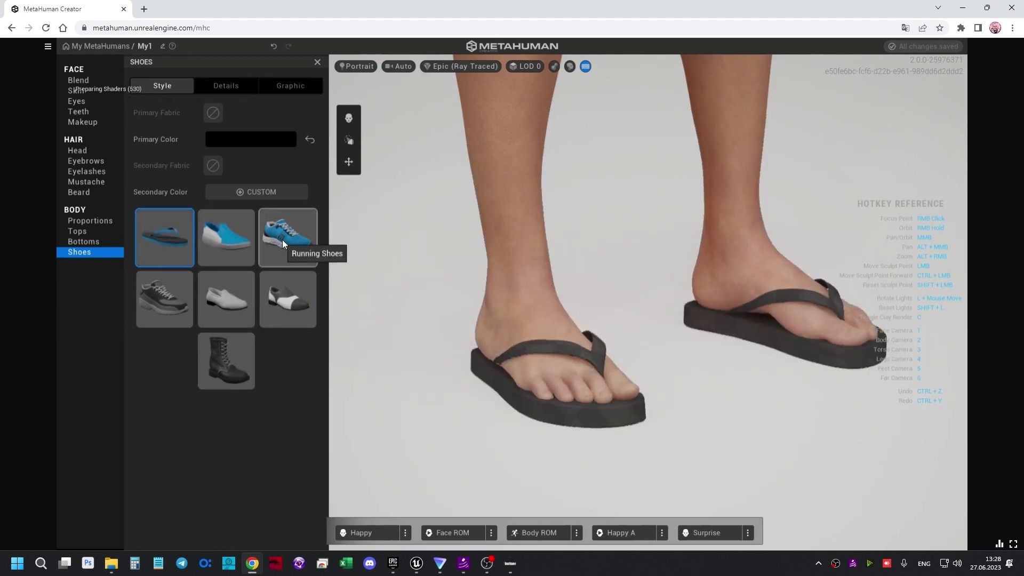
click(283, 244)
click(181, 237)
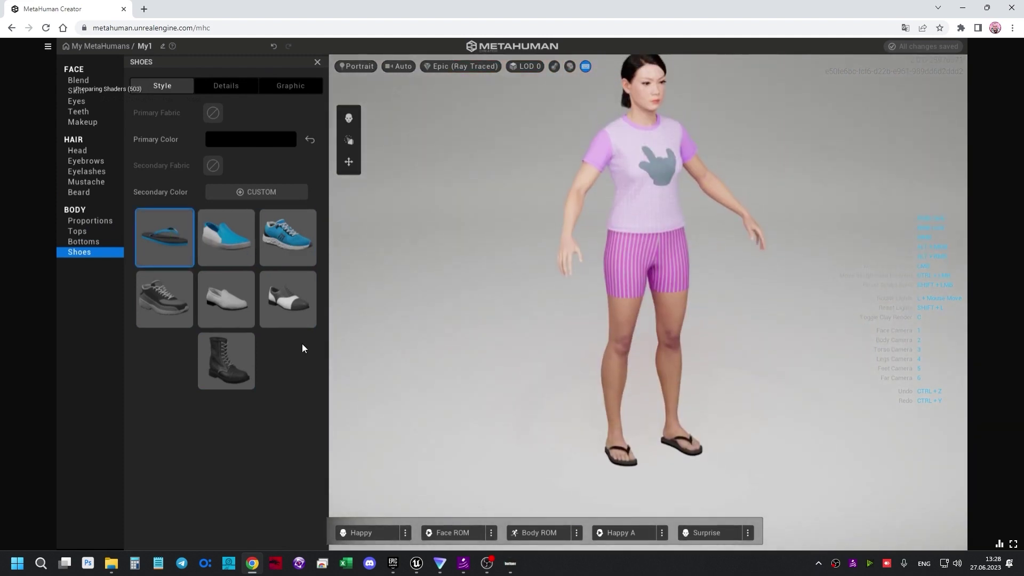
click(286, 247)
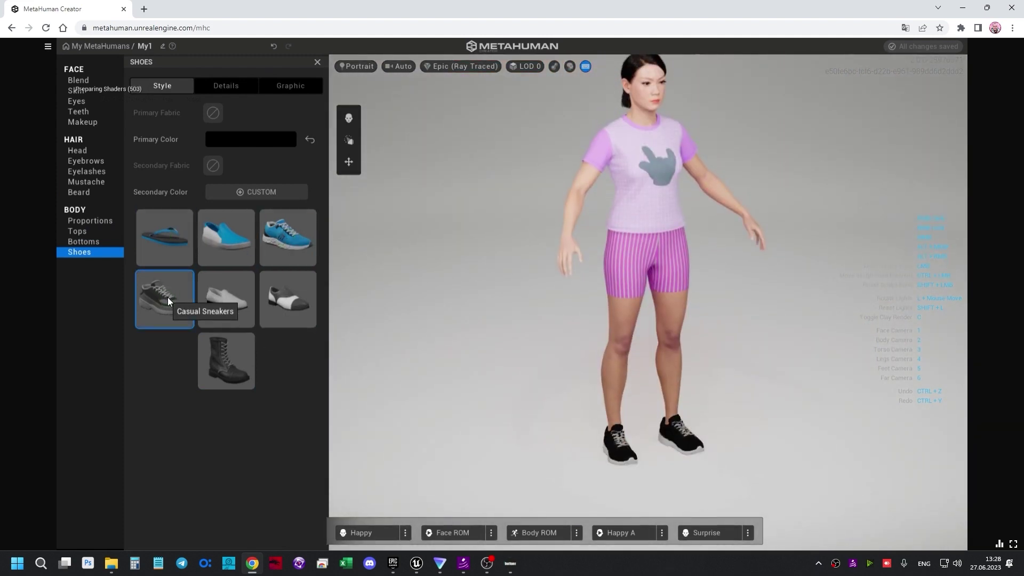
key(5)
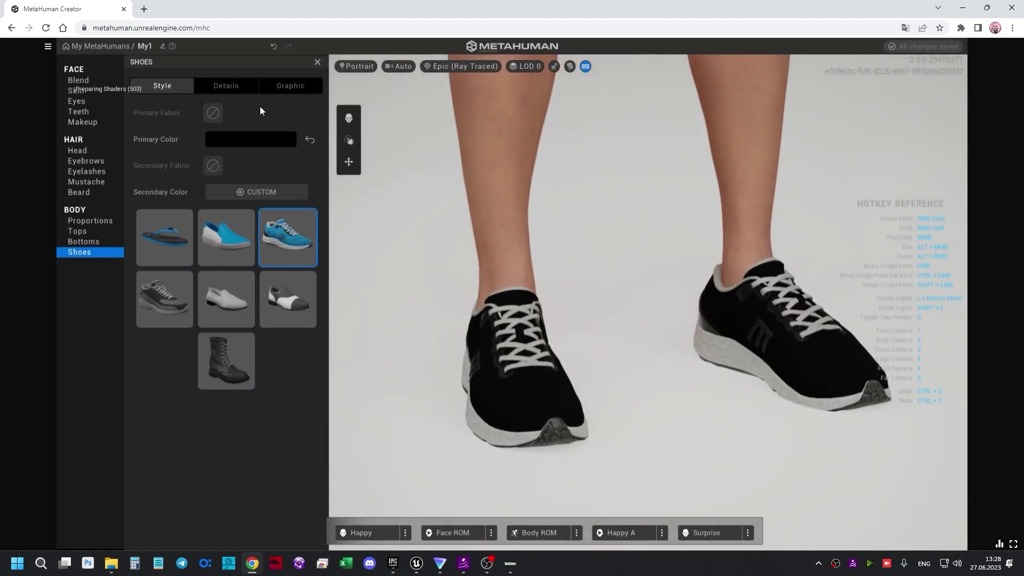
Adjust the shoes' primary colour and set a bright green custom secondary colour for the laces
click(234, 143)
mouse_move(341, 222)
mouse_down()
mouse_move(350, 214)
mouse_move(325, 237)
mouse_up()
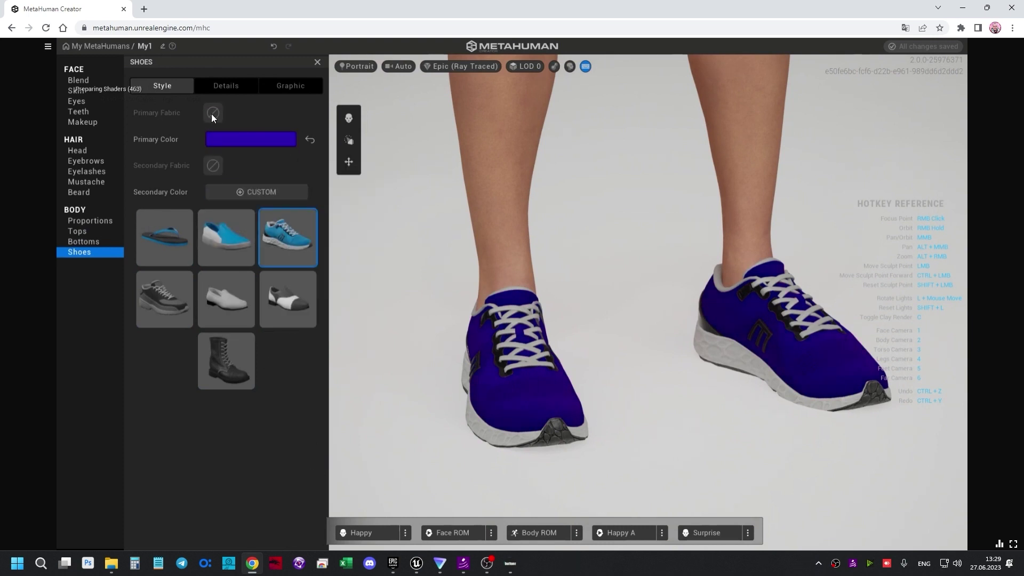
click(232, 191)
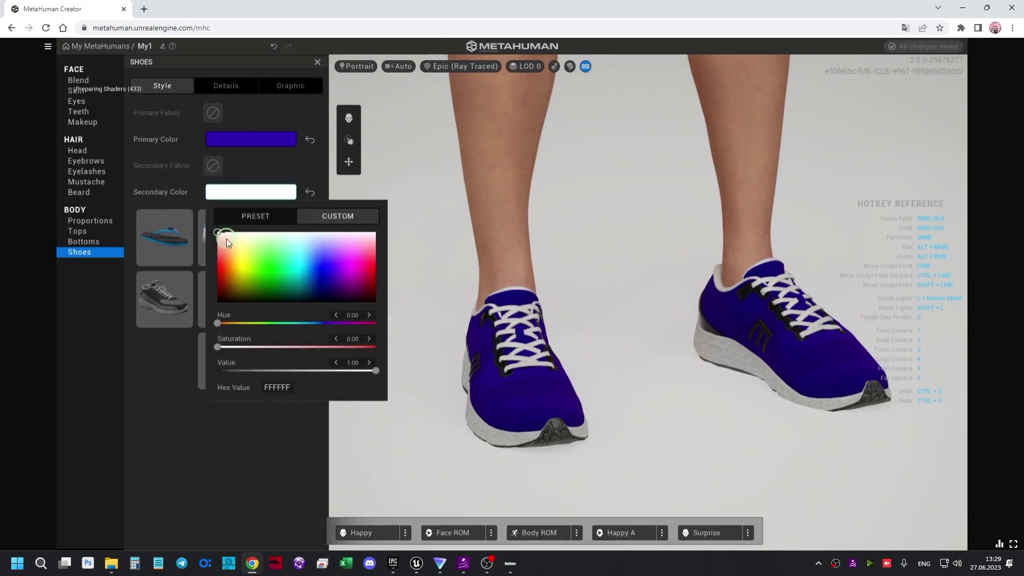
mouse_move(226, 238)
mouse_down()
mouse_move(212, 283)
mouse_move(276, 286)
mouse_move(286, 275)
mouse_up()
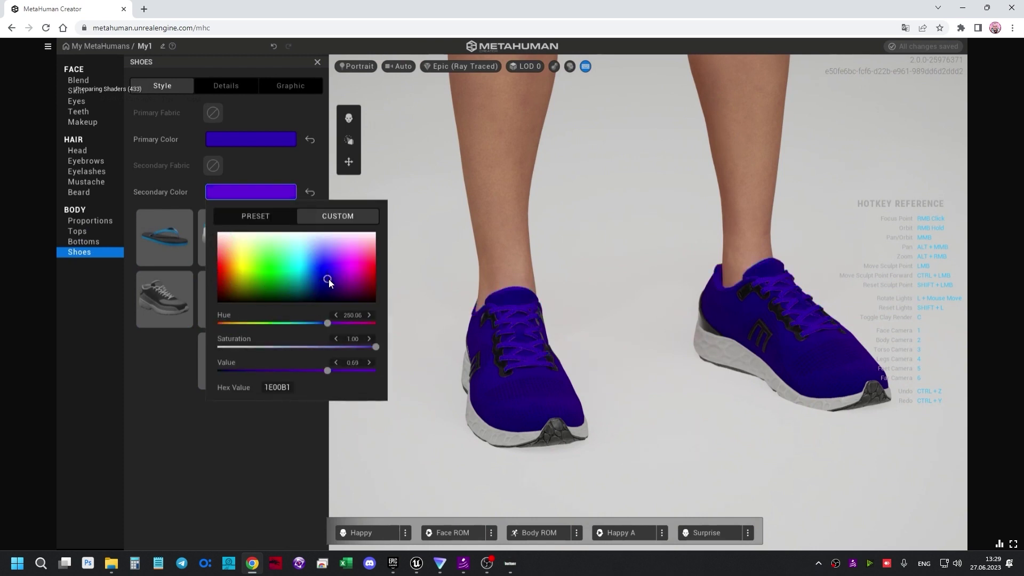
click(267, 445)
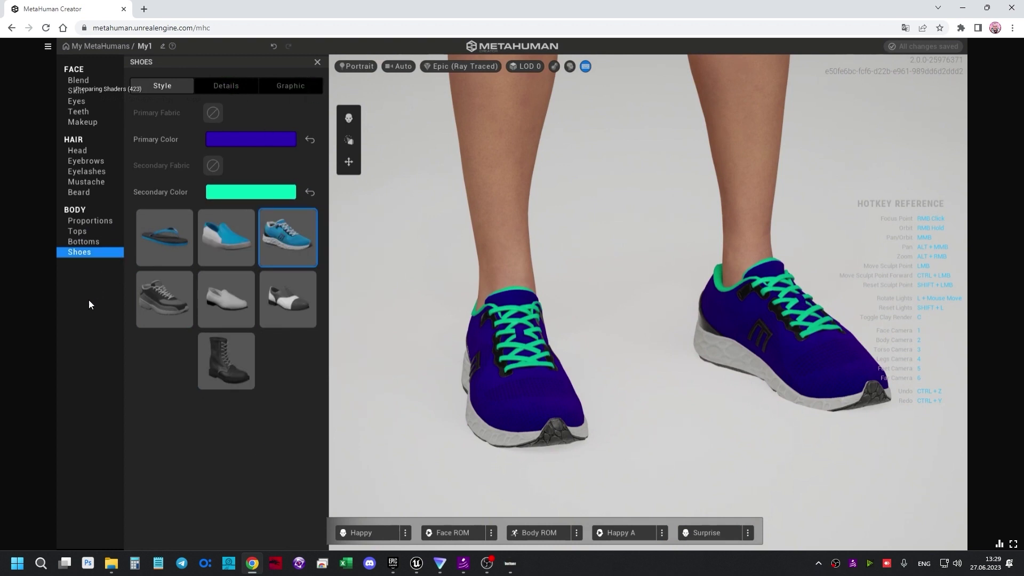
Zoom out to the full body, orbit to view both profiles, then frame the face with hotkey 1
scroll(616, 169, down, 2)
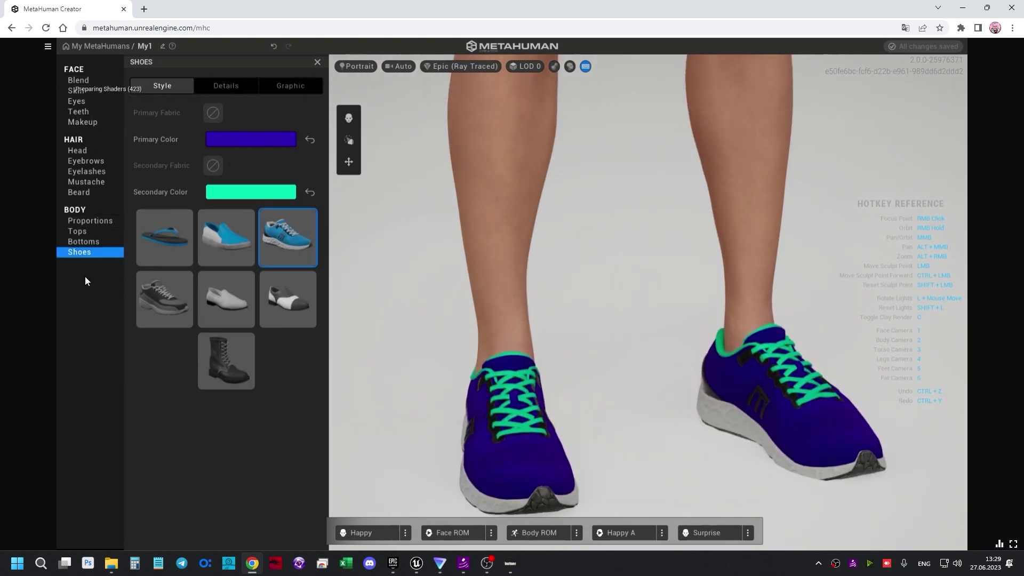
scroll(603, 268, down, 5)
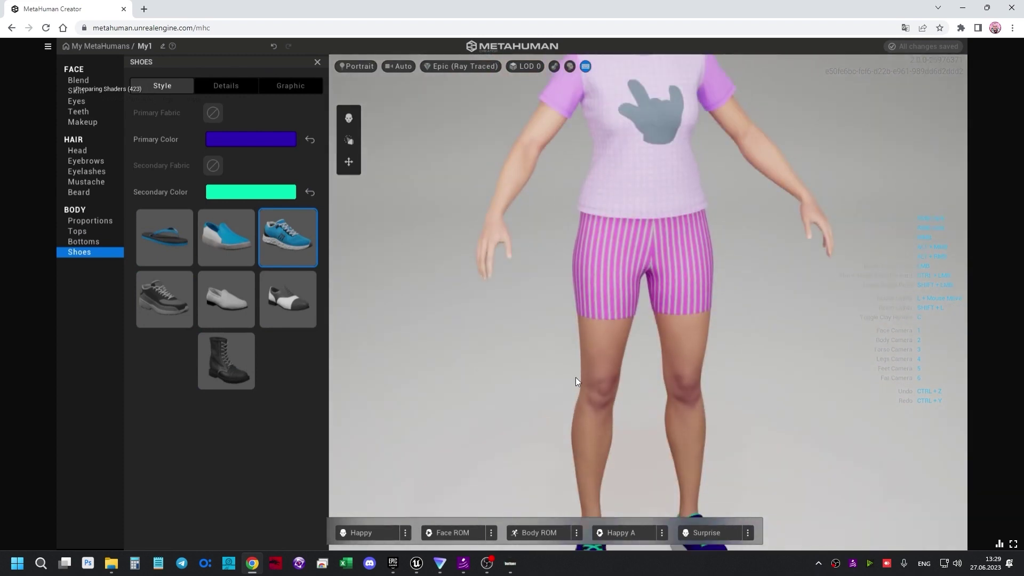
scroll(600, 261, down, 5)
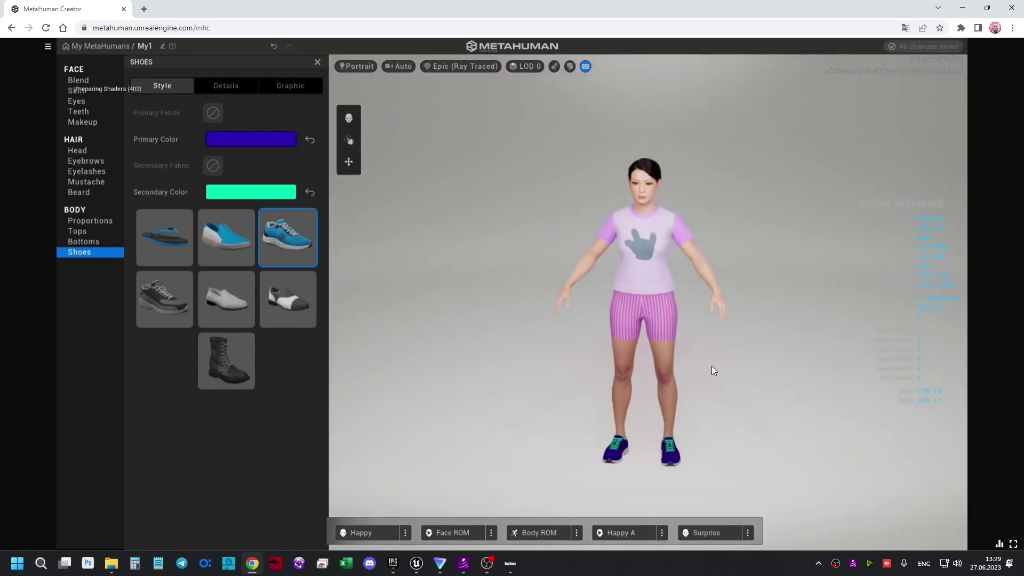
drag(571, 343, 280, 350)
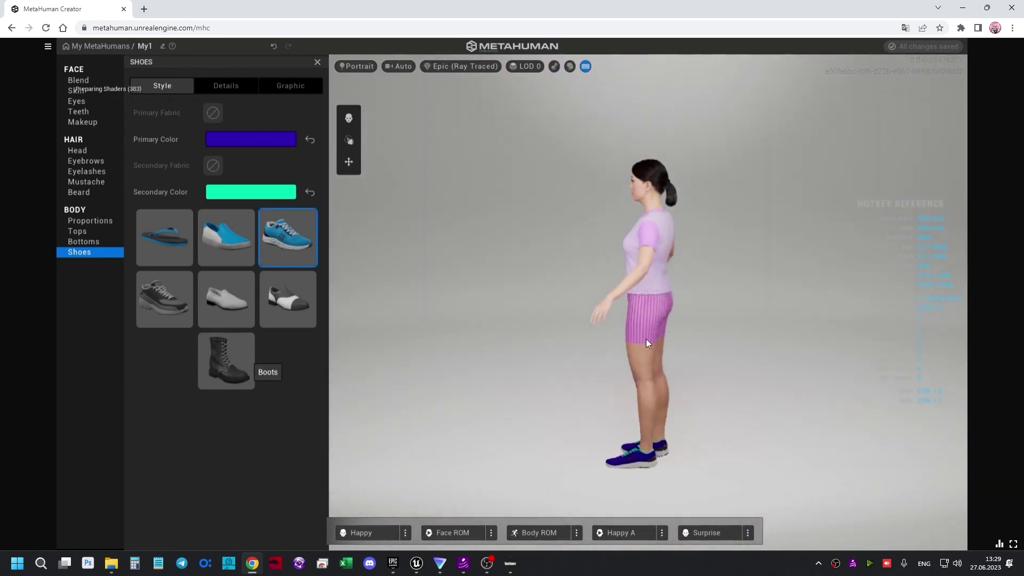
drag(596, 300, 536, 316)
drag(712, 306, 296, 299)
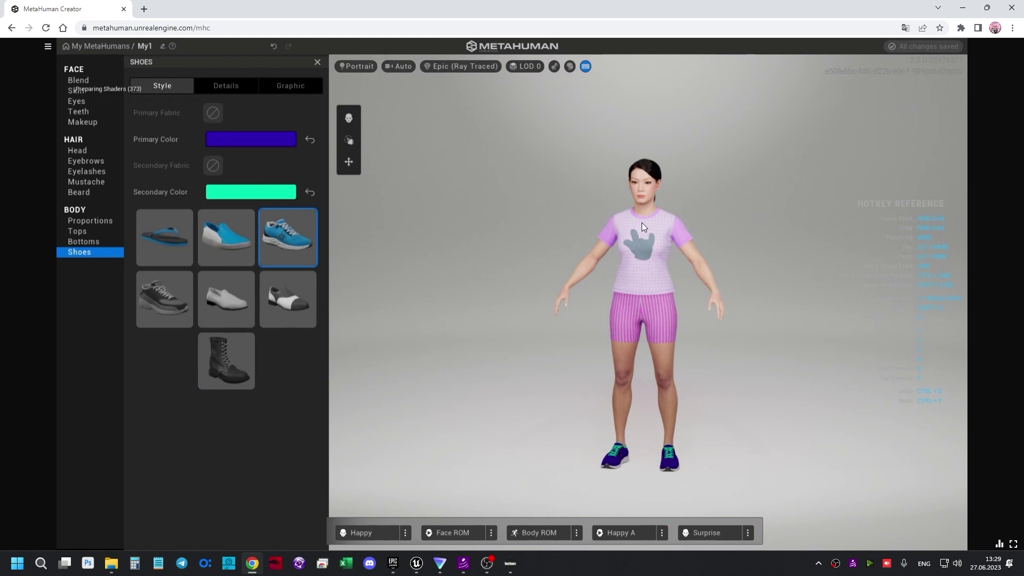
key(1)
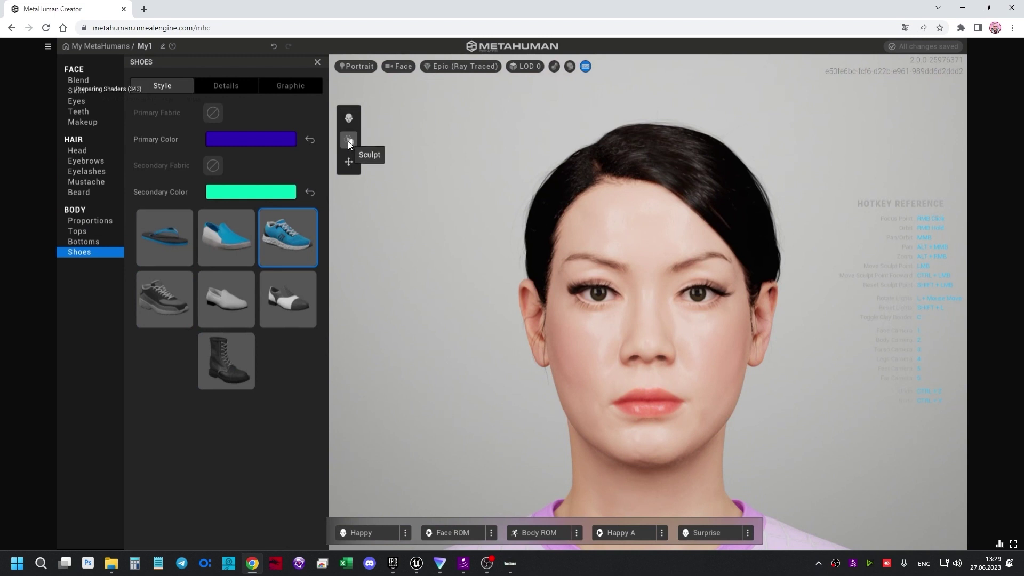
Switch to the Sculpt tool and apply Average symmetry to the face
click(348, 164)
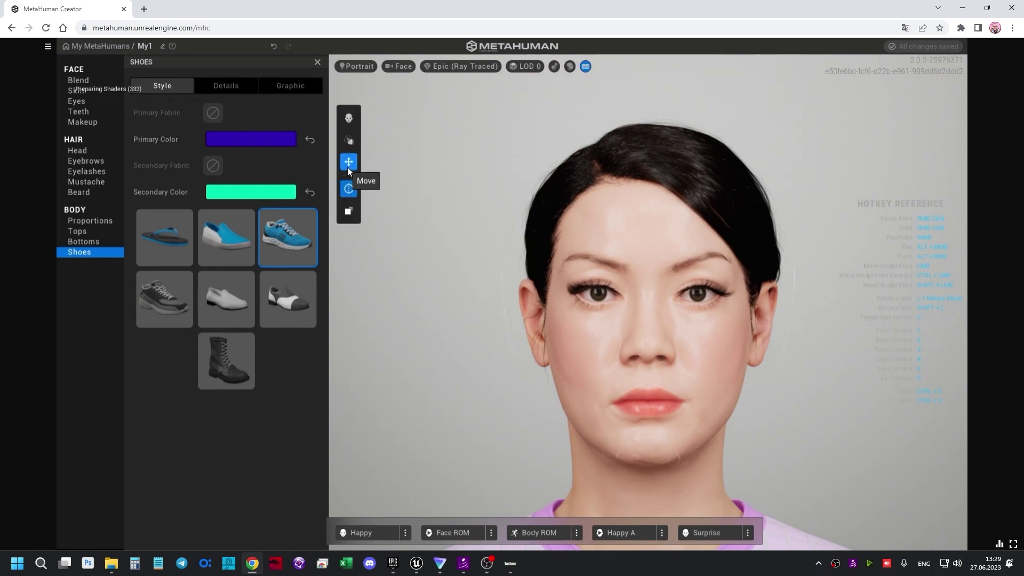
click(349, 139)
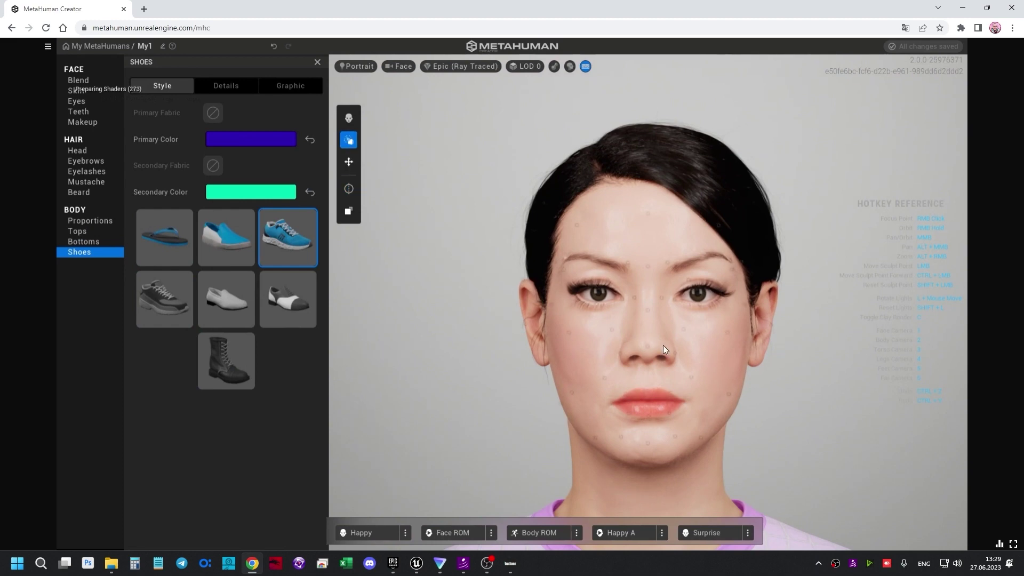
mouse_move(663, 344)
right_down()
mouse_move(603, 307)
mouse_move(718, 327)
right_up()
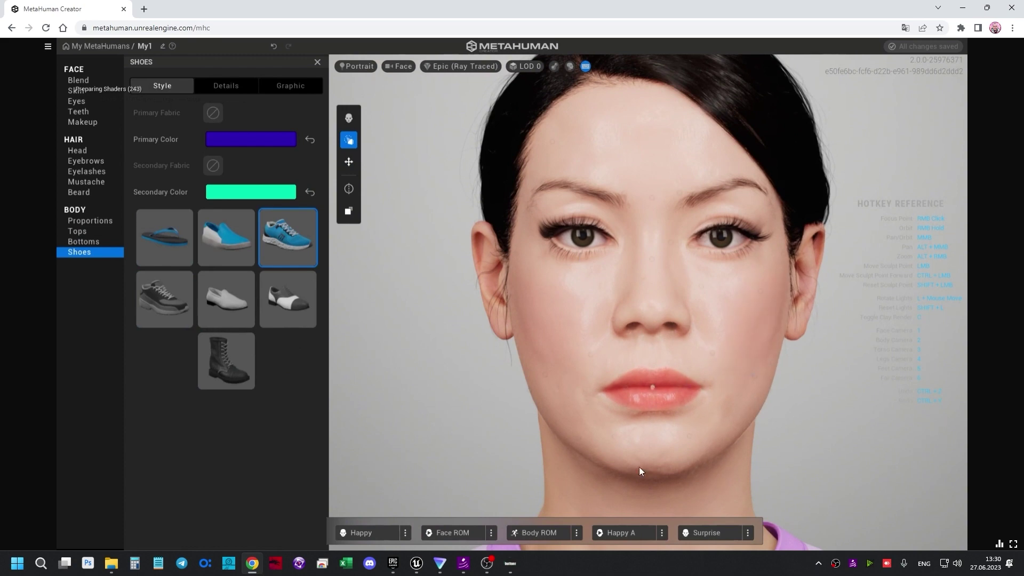
right_drag(639, 466, 663, 379)
right_drag(581, 254, 661, 266)
mouse_move(352, 194)
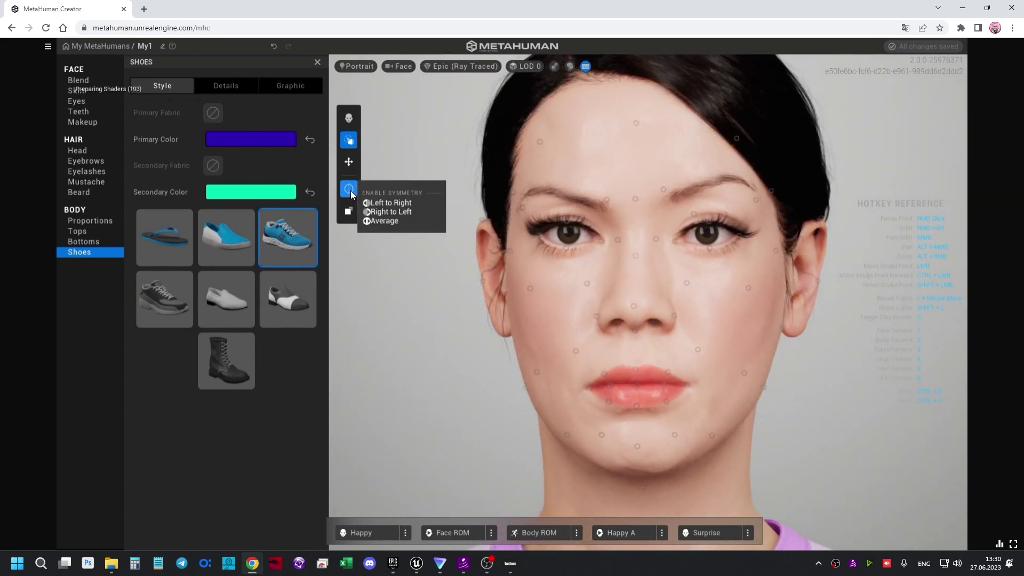
click(386, 223)
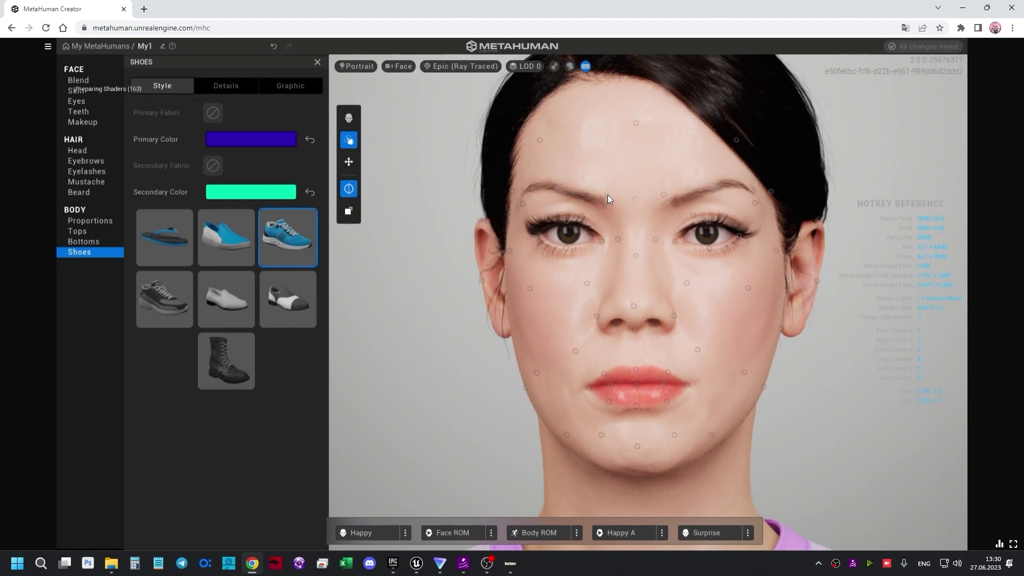
Raise the point between the brows and pull both eyes slightly inward with symmetry on
click(608, 172)
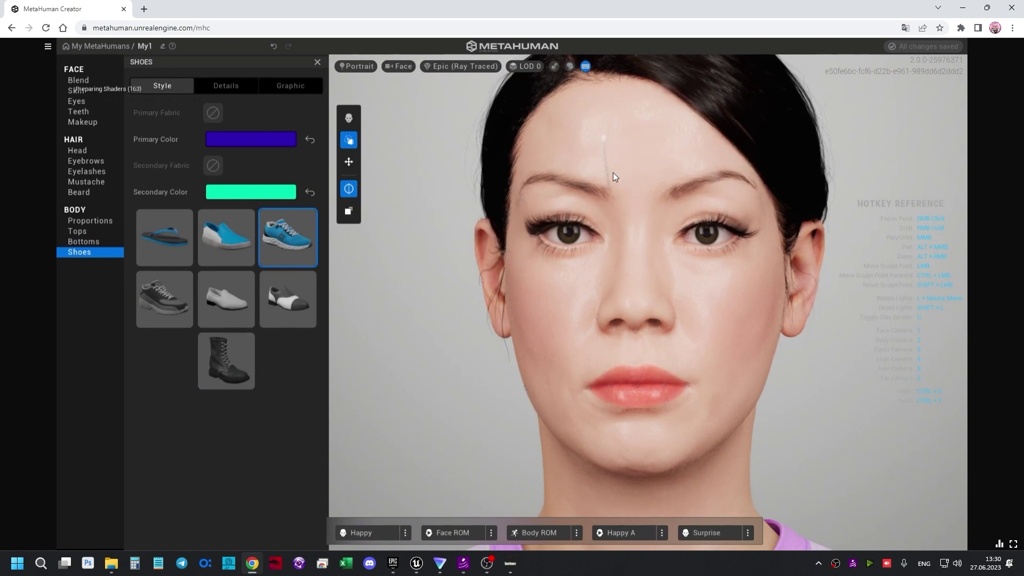
click(346, 189)
drag(611, 166, 612, 30)
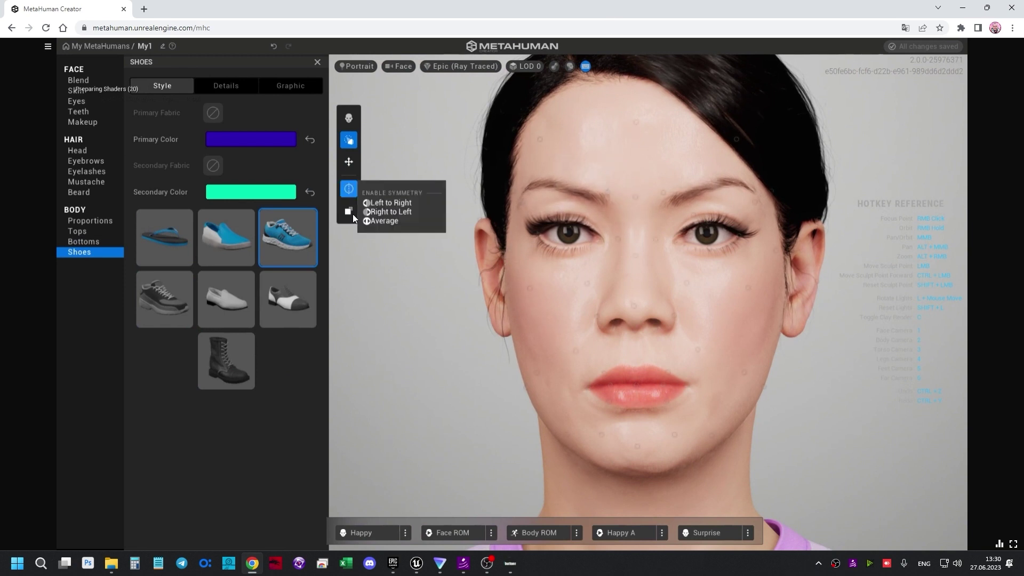
click(349, 189)
drag(569, 212, 571, 216)
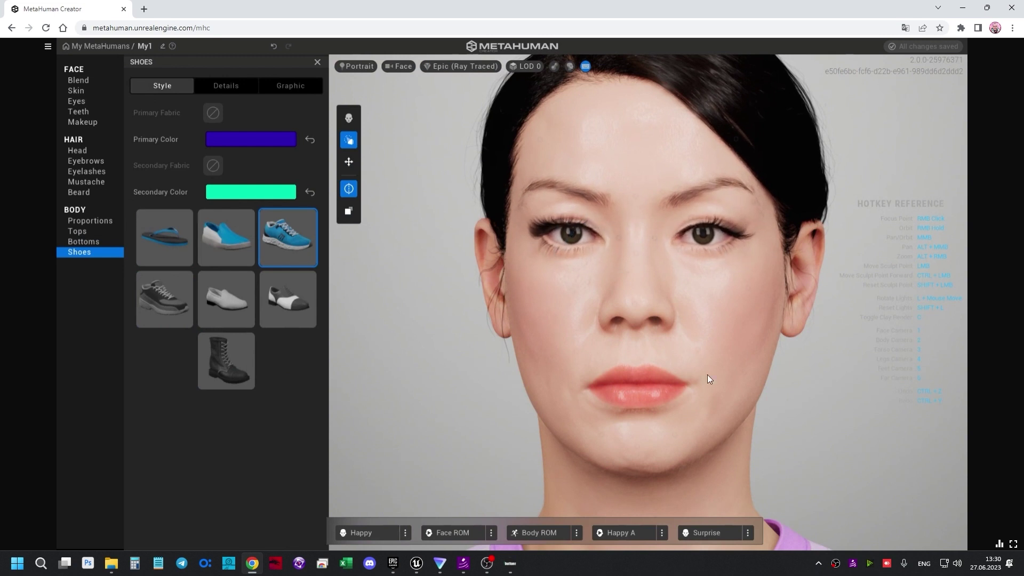
Return to the Sculpt tool with a frontal view of the face
click(348, 119)
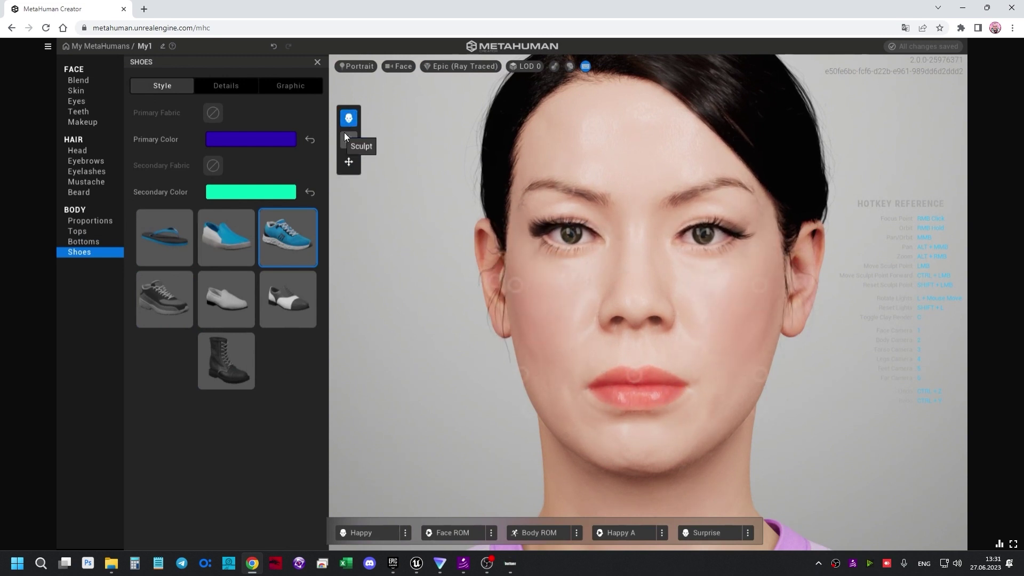
click(347, 141)
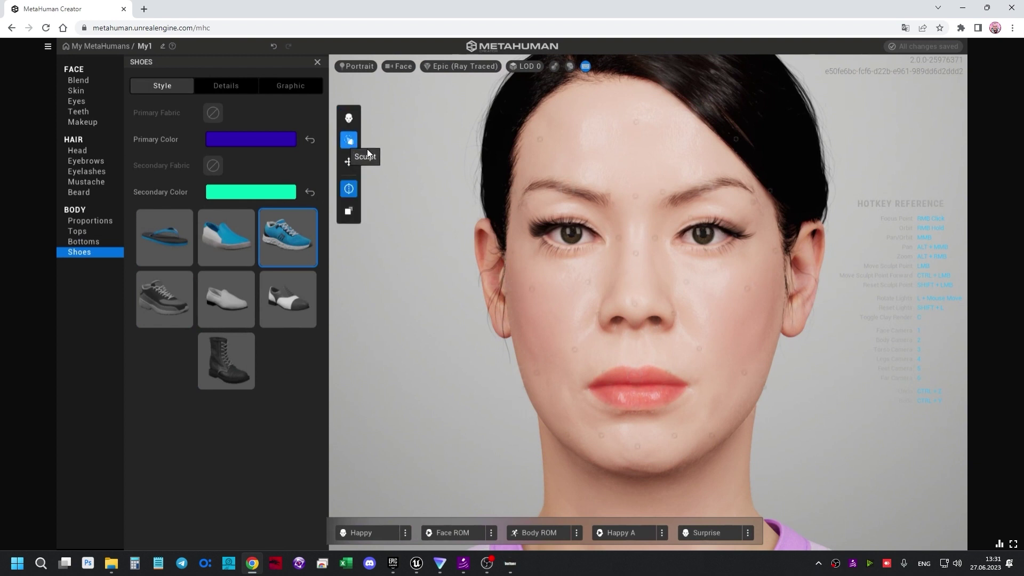
click(347, 144)
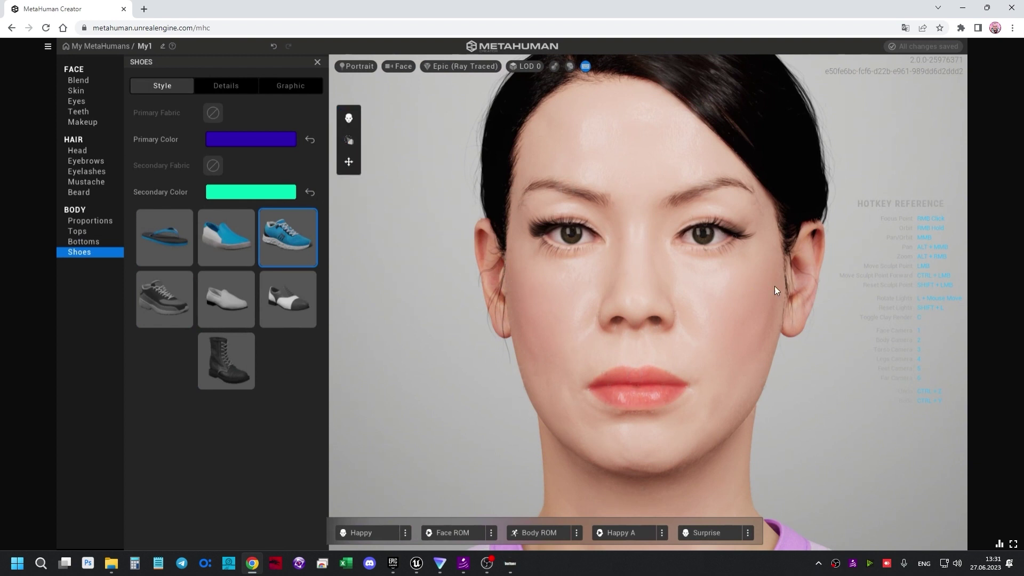
right_drag(774, 286, 489, 215)
click(355, 140)
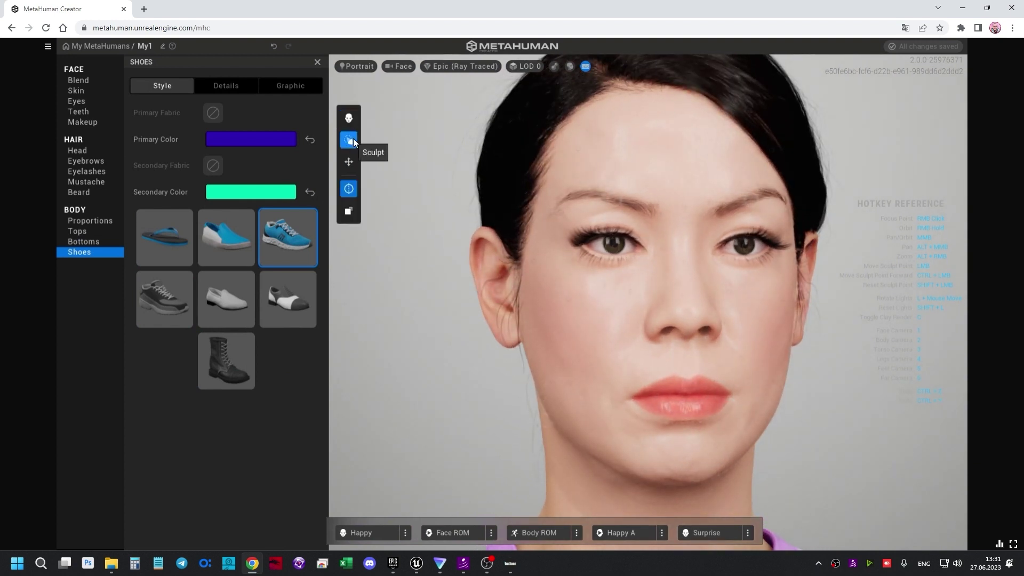
Use the Move tool to enlarge both eyes and open them wider
click(350, 163)
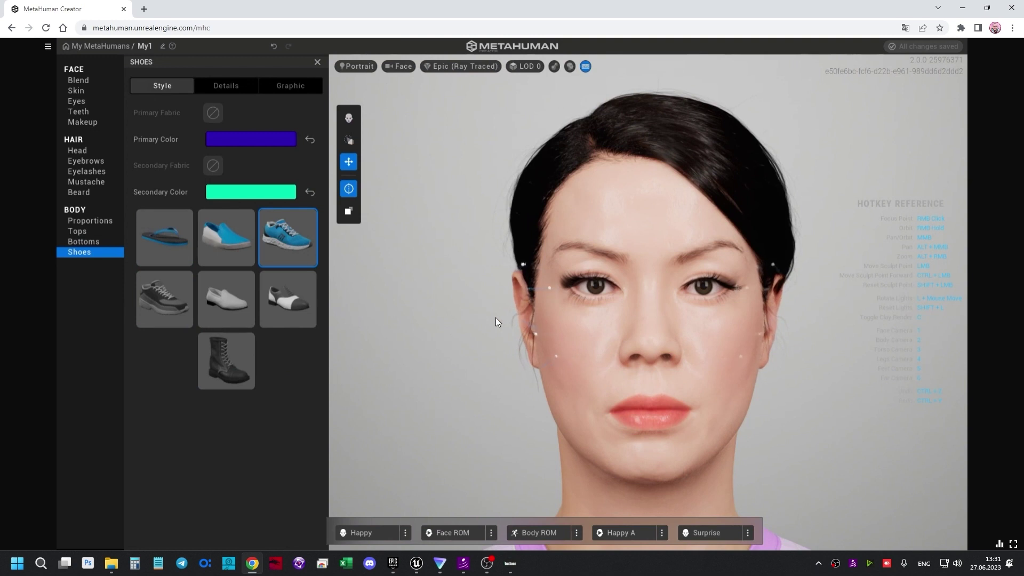
drag(613, 264, 577, 239)
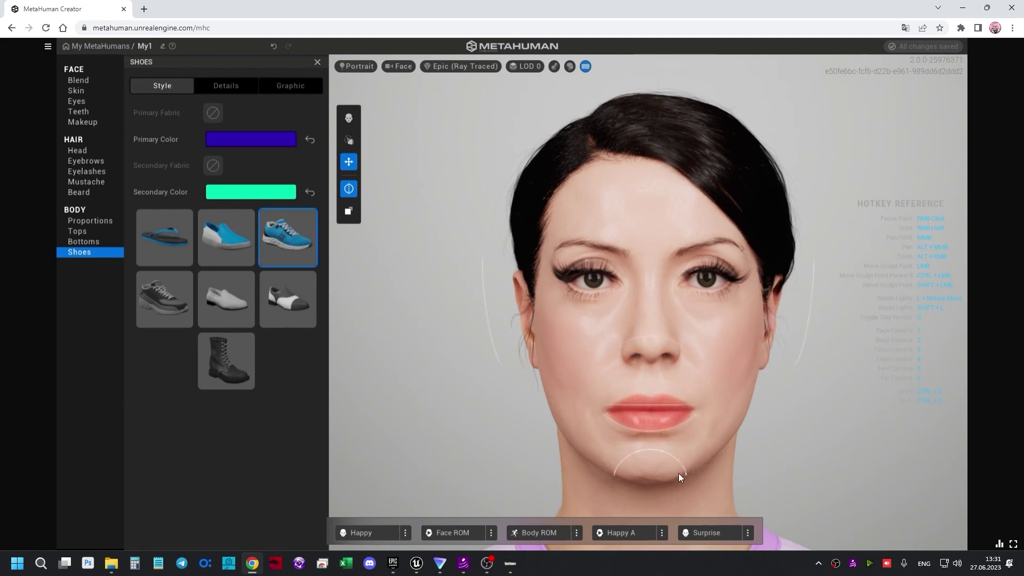
right_drag(678, 472, 753, 365)
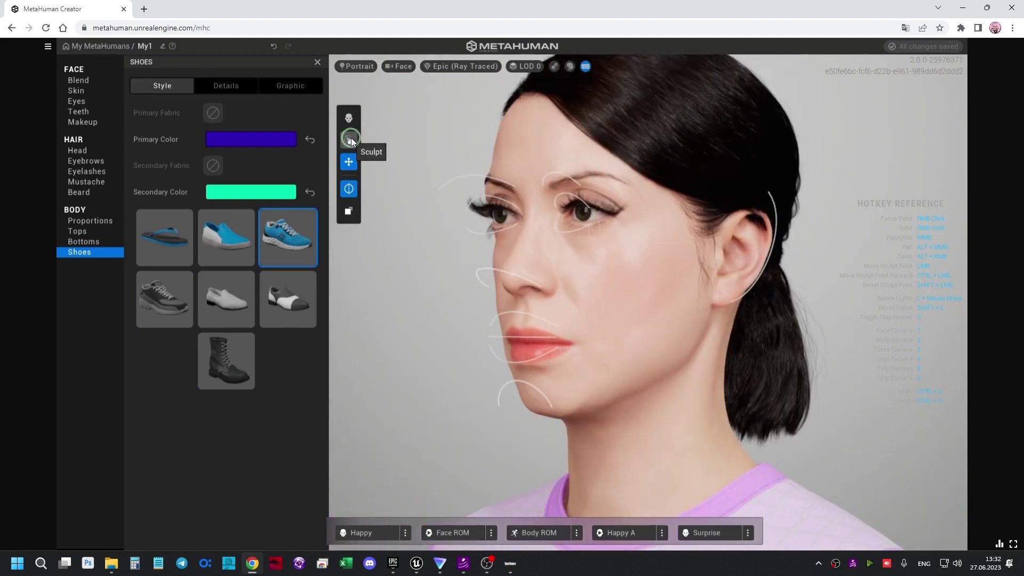
In Sculpt, lower the eye area in side profile, then review the ear, ponytail and front
click(350, 140)
right_drag(622, 329, 572, 275)
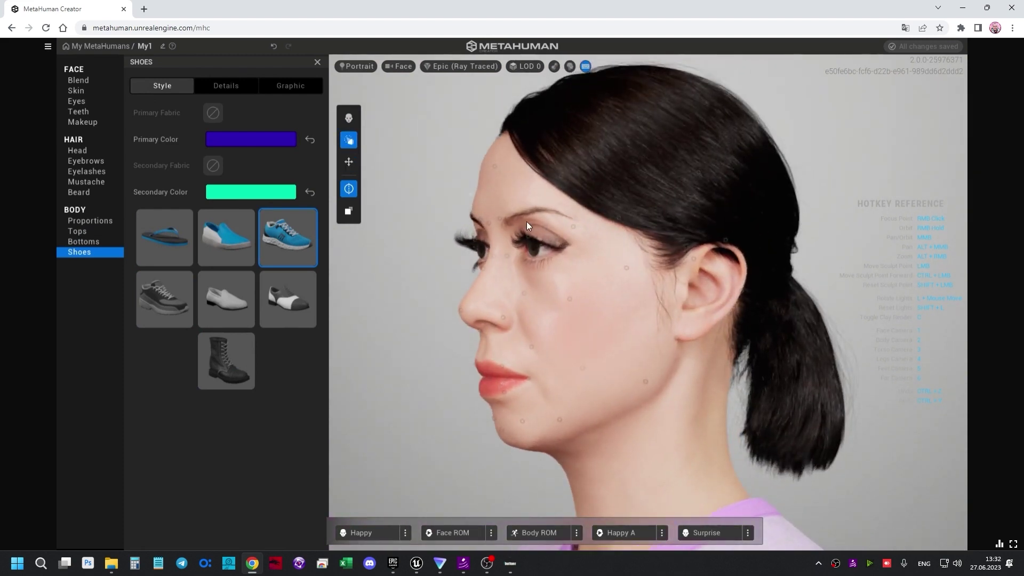
drag(531, 238, 540, 281)
mouse_move(528, 363)
right_down()
mouse_move(543, 276)
mouse_move(638, 373)
right_up()
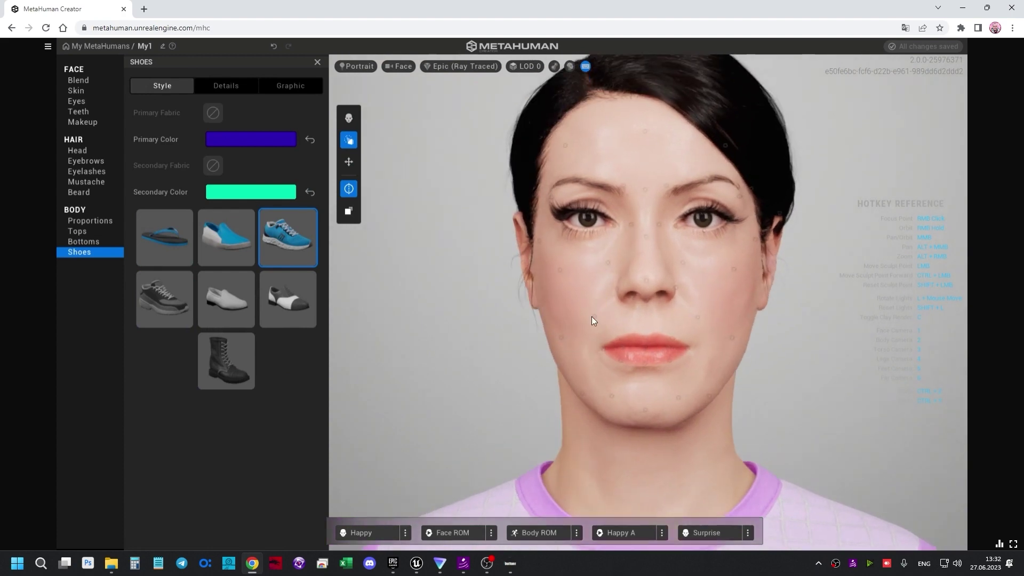
right_drag(591, 315, 705, 174)
mouse_move(570, 198)
right_down()
mouse_move(665, 342)
mouse_move(727, 359)
right_up()
In Blend mode, reshape the mouth and chin, then turn the face to three-quarter view
click(342, 116)
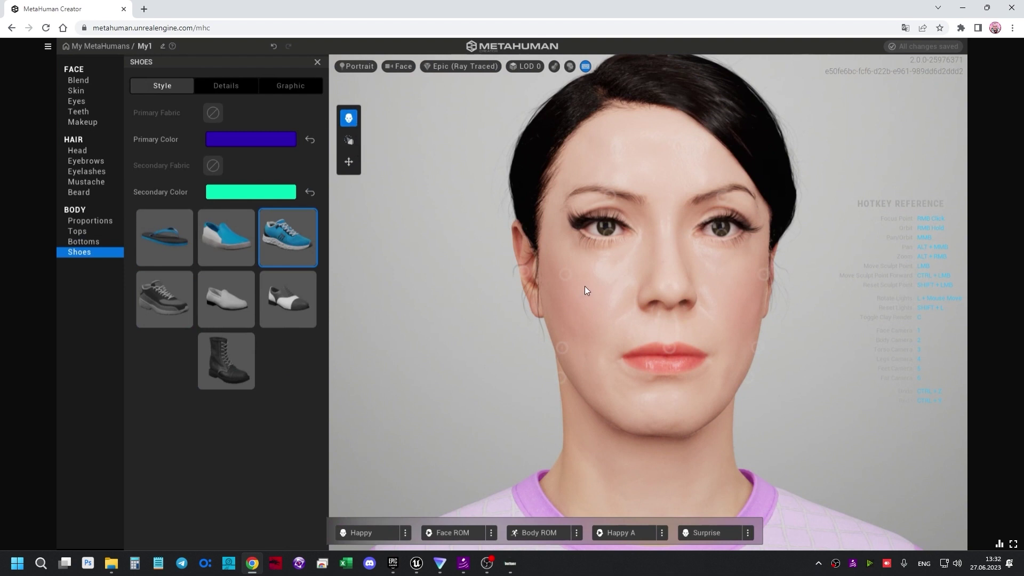
drag(669, 350, 526, 394)
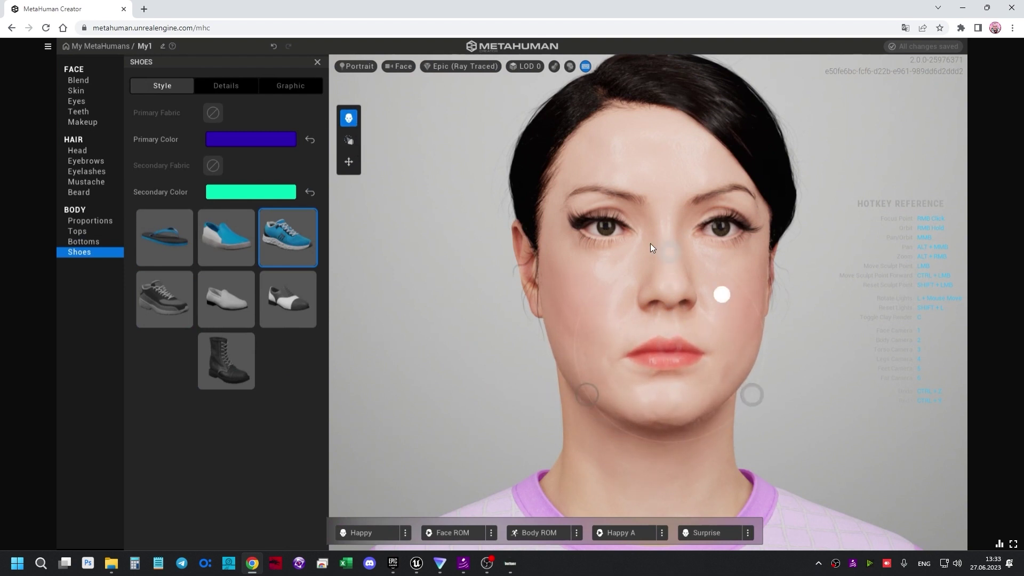
drag(602, 240, 605, 146)
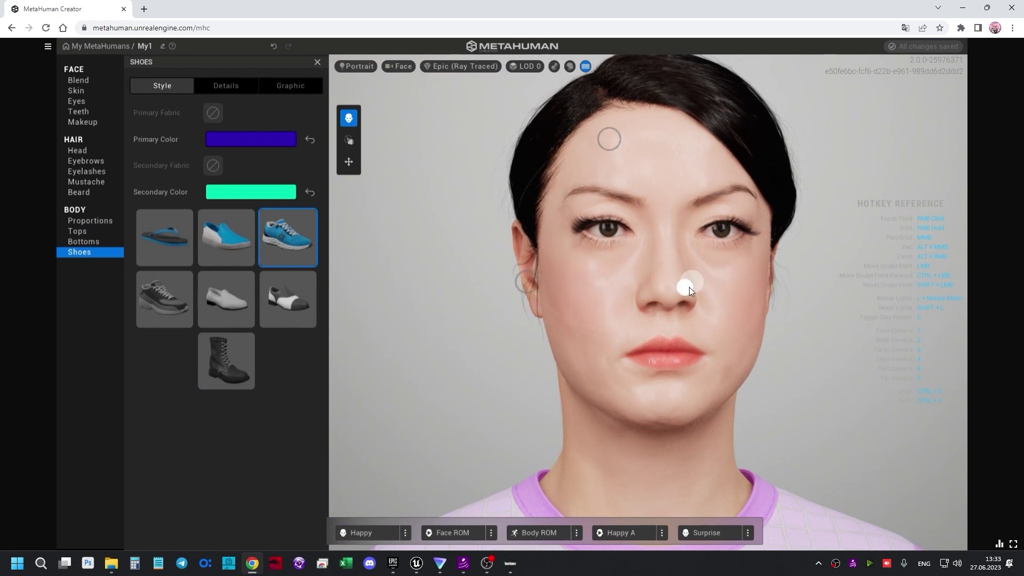
right_drag(482, 408, 754, 232)
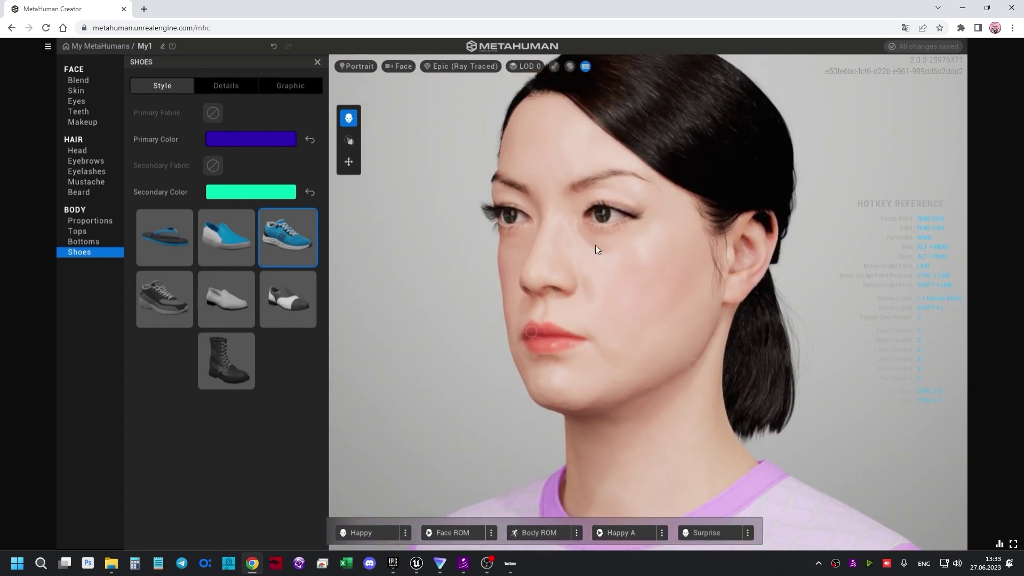
Review the character from shoes to face using camera hotkeys 3 and 2 and orbiting
key(3)
key(2)
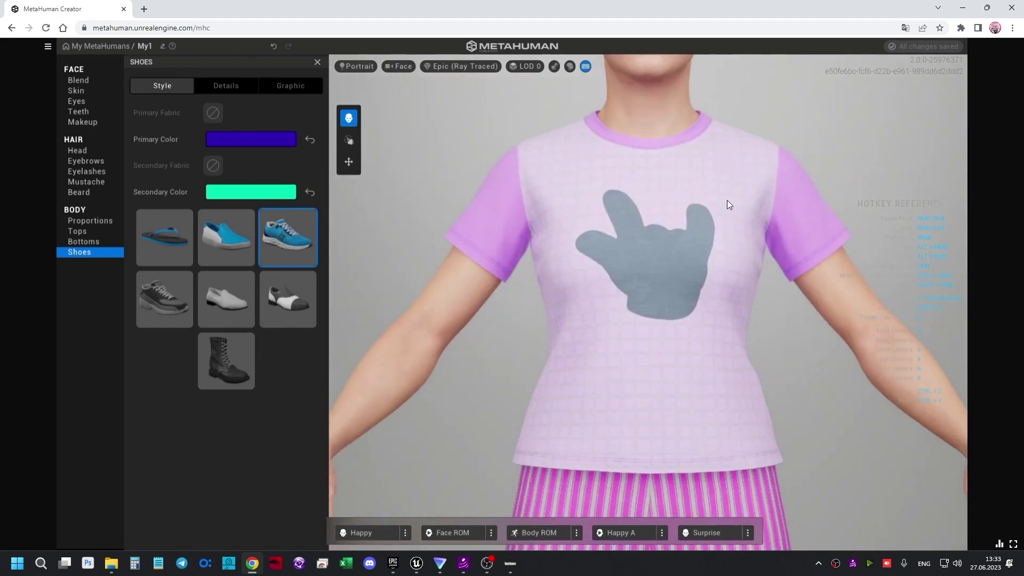
scroll(641, 169, up, 2)
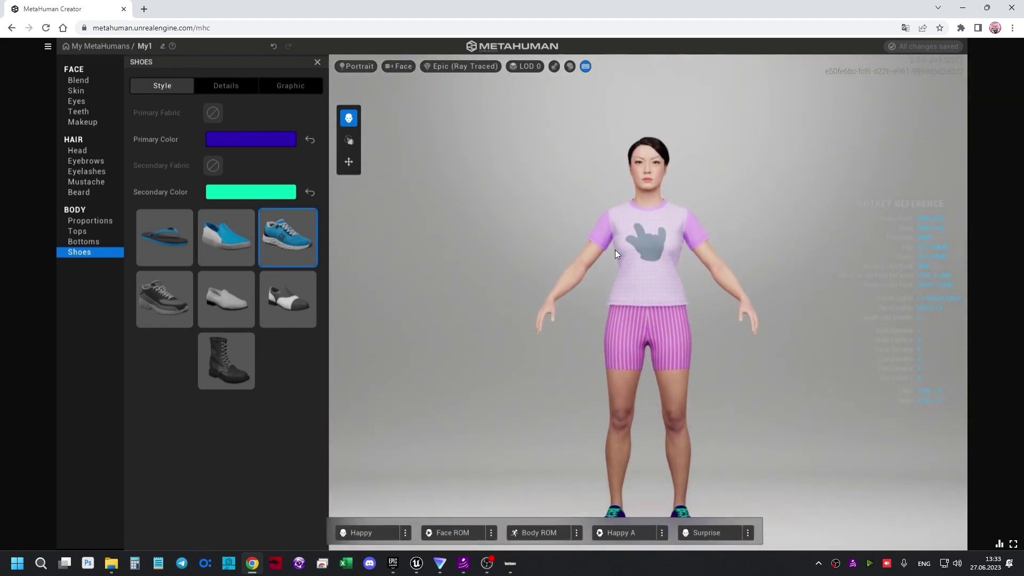
mouse_move(615, 249)
right_down()
mouse_move(802, 331)
mouse_move(722, 245)
right_up()
scroll(739, 230, up, 3)
key(3)
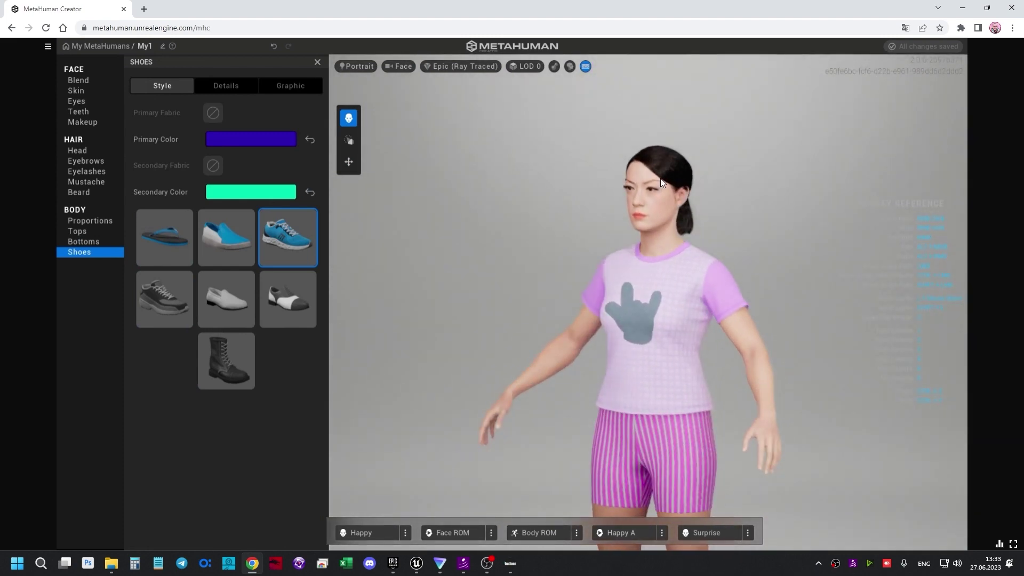
right_drag(432, 275, 634, 177)
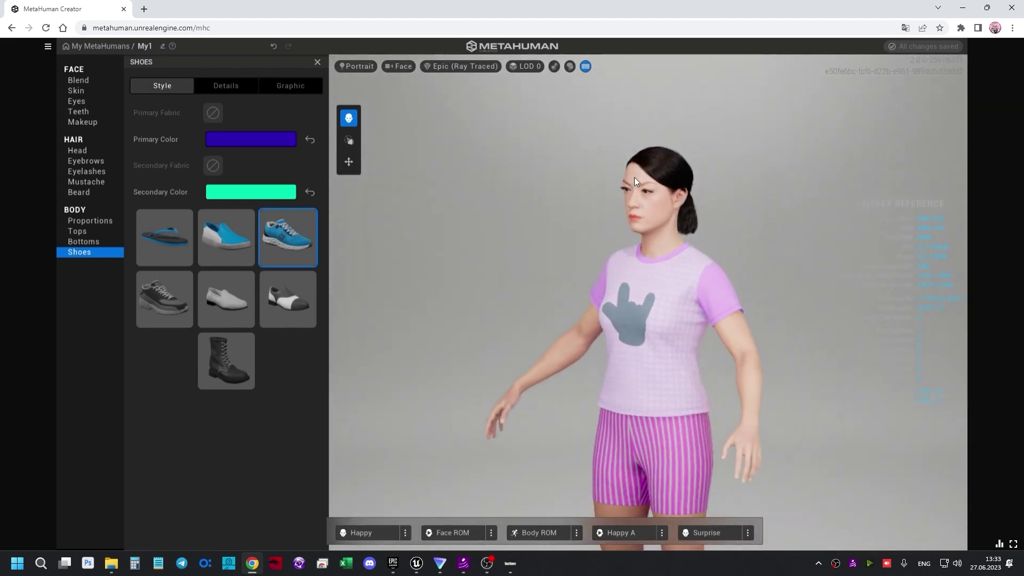
scroll(645, 121, up, 5)
scroll(649, 414, down, 2)
right_drag(650, 414, 652, 152)
scroll(650, 361, down, 2)
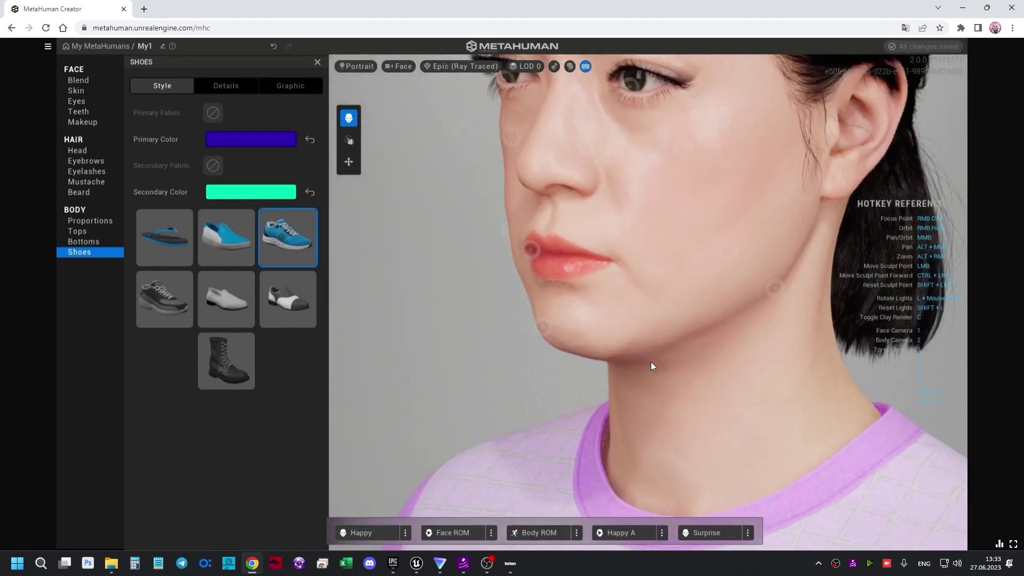
scroll(684, 222, up, 3)
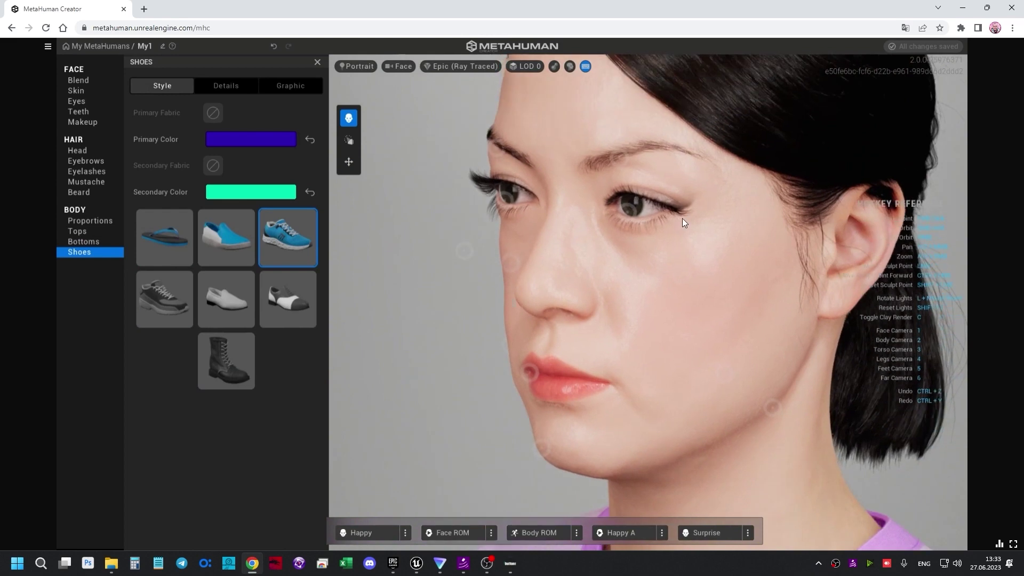
Set the first preview pose slot to Surprise
click(407, 532)
click(451, 265)
scroll(638, 373, down, 2)
Swap the first preview slot from Surprise to the Happy A expression loop
right_drag(638, 373, 818, 369)
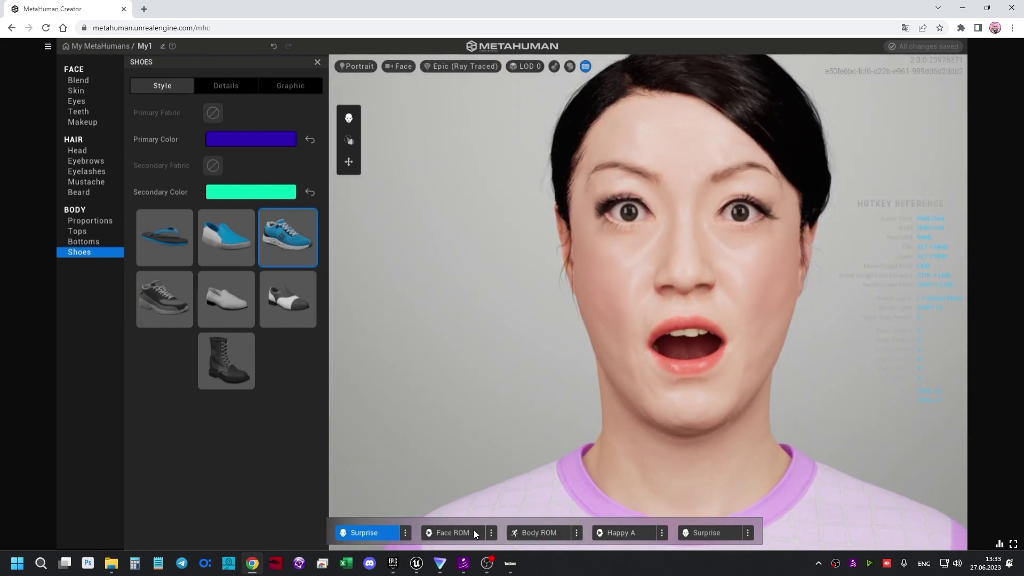
click(405, 533)
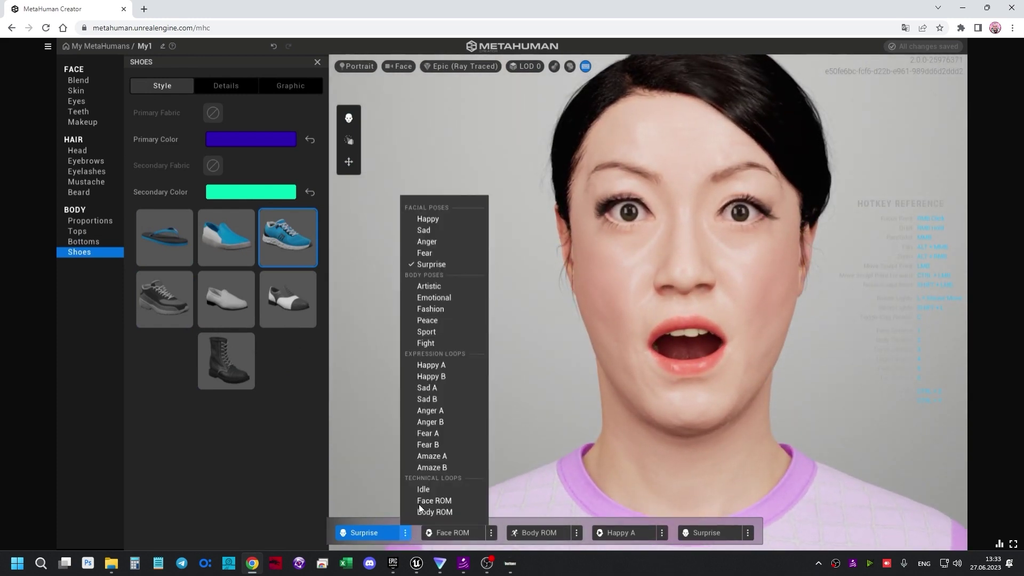
click(441, 366)
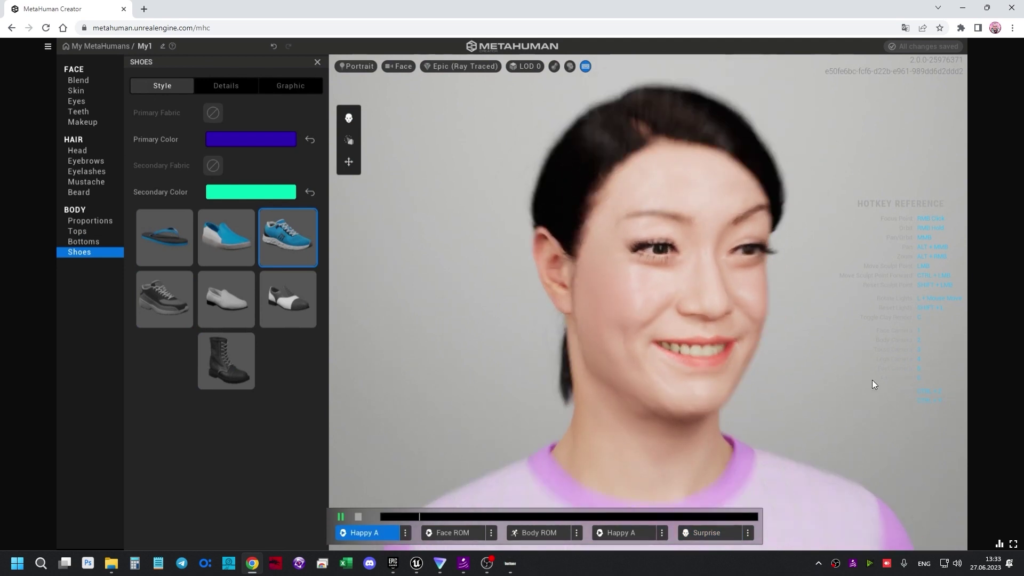
scroll(859, 384, down, 5)
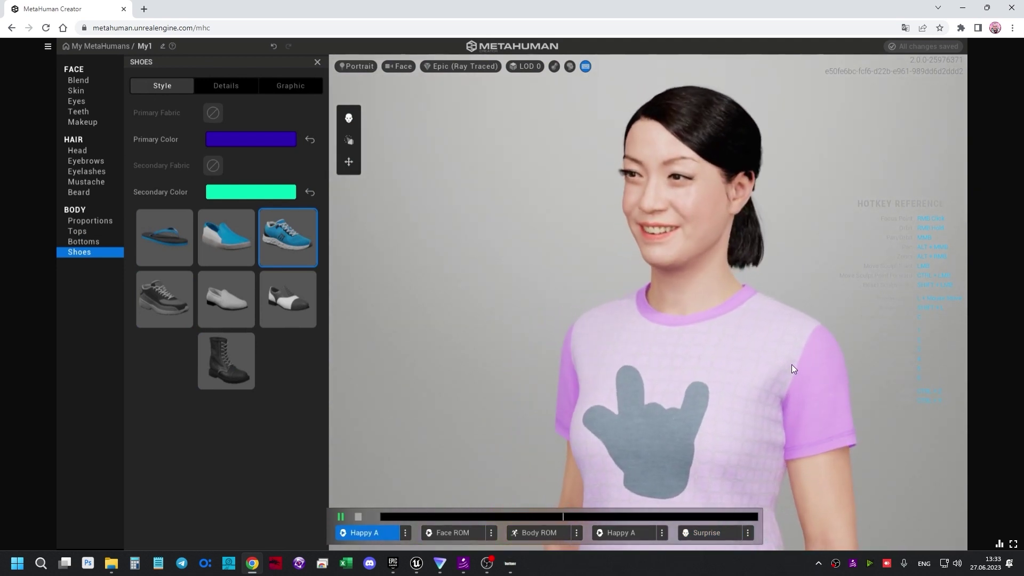
Look through the Skin settings, including the Freckles and Accents tabs and Blend
click(91, 92)
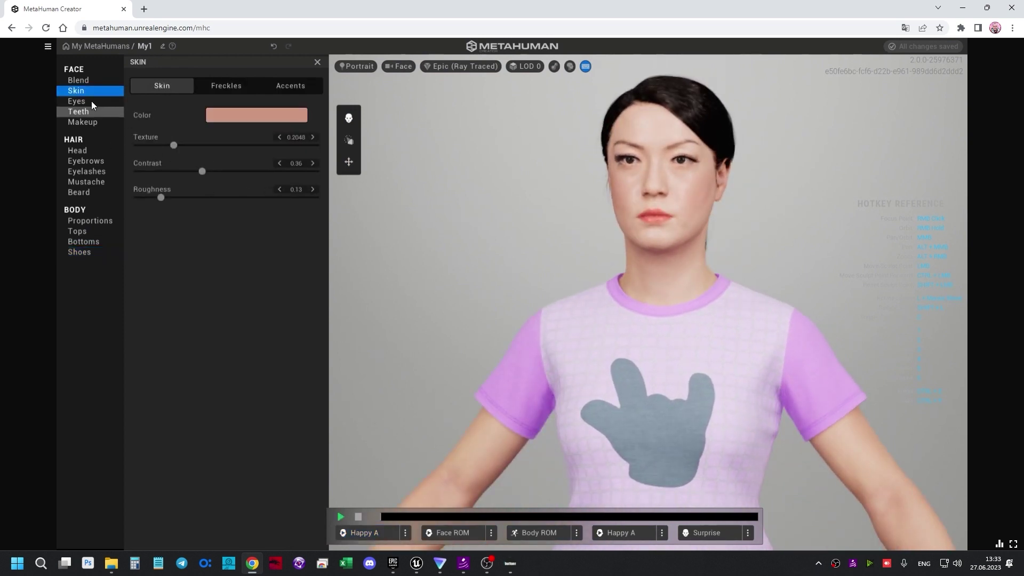
click(213, 86)
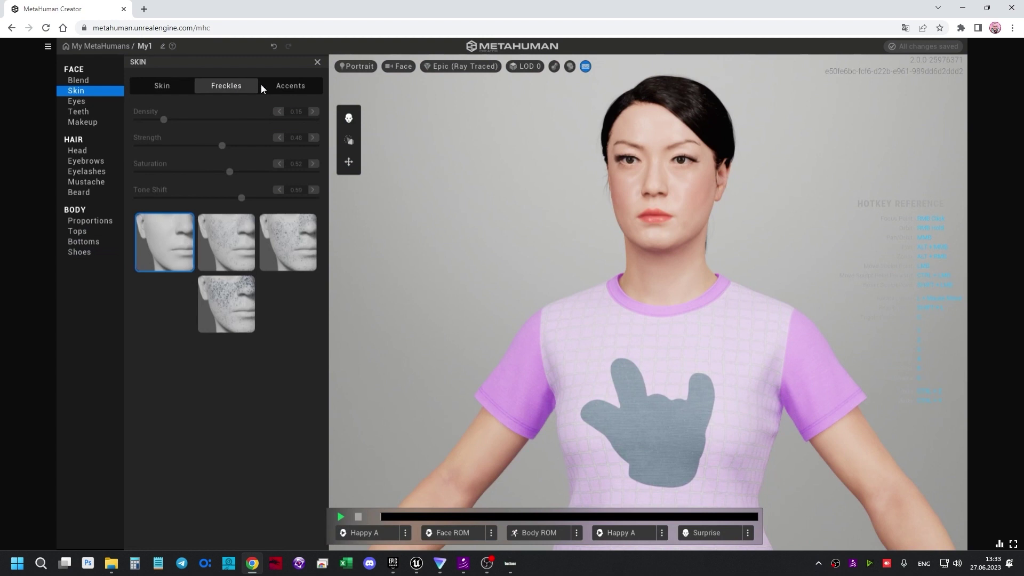
click(154, 89)
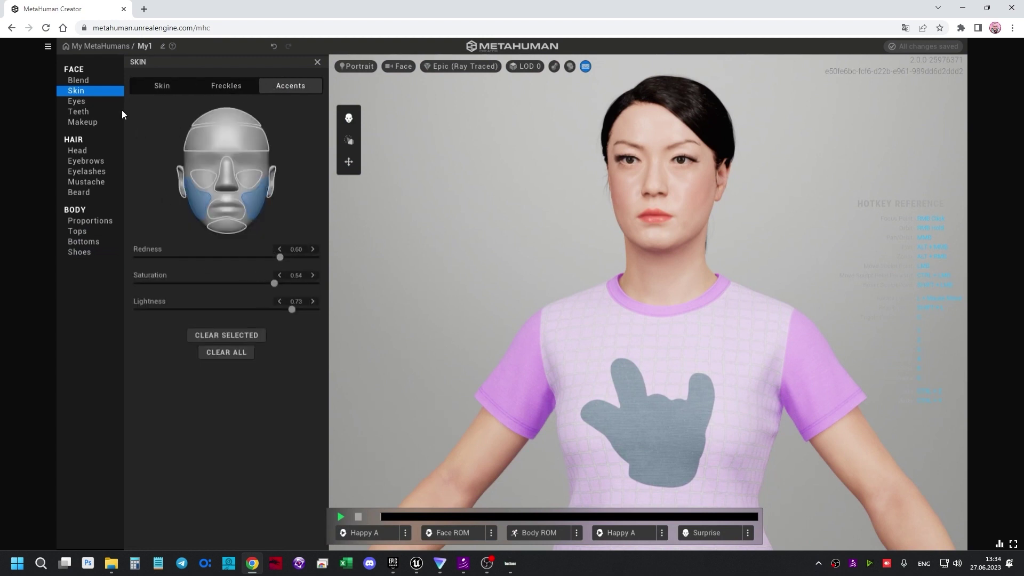
click(92, 80)
click(86, 91)
Browse Eyes, Teeth and Hair, ending on the Makeup foundation settings
click(89, 101)
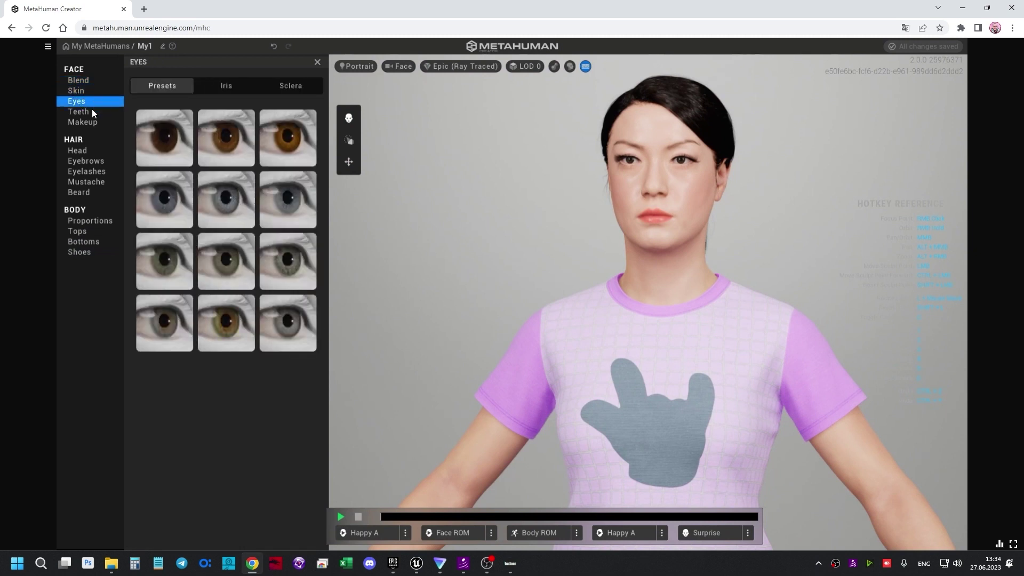
click(91, 111)
click(92, 121)
click(86, 151)
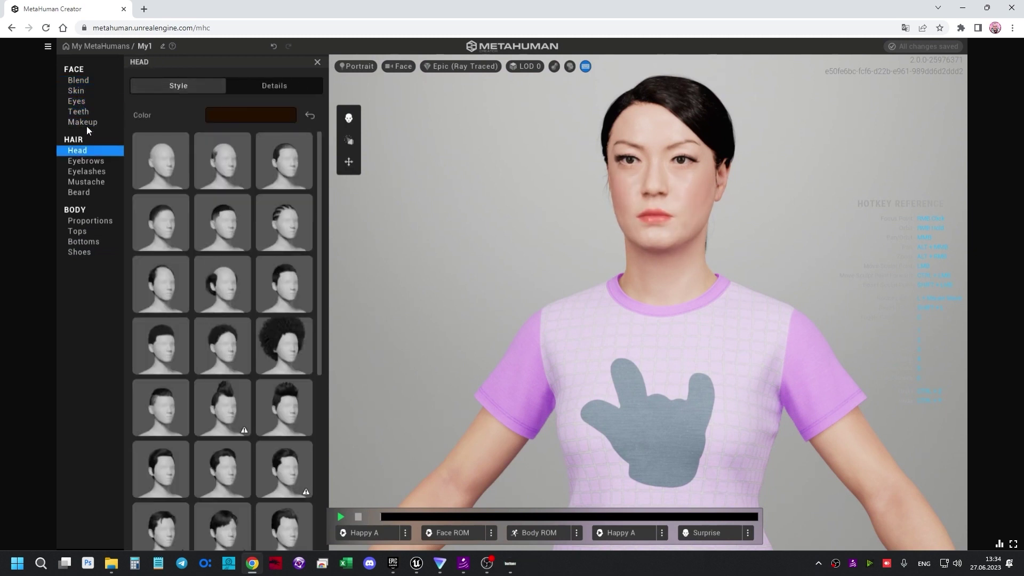
click(86, 123)
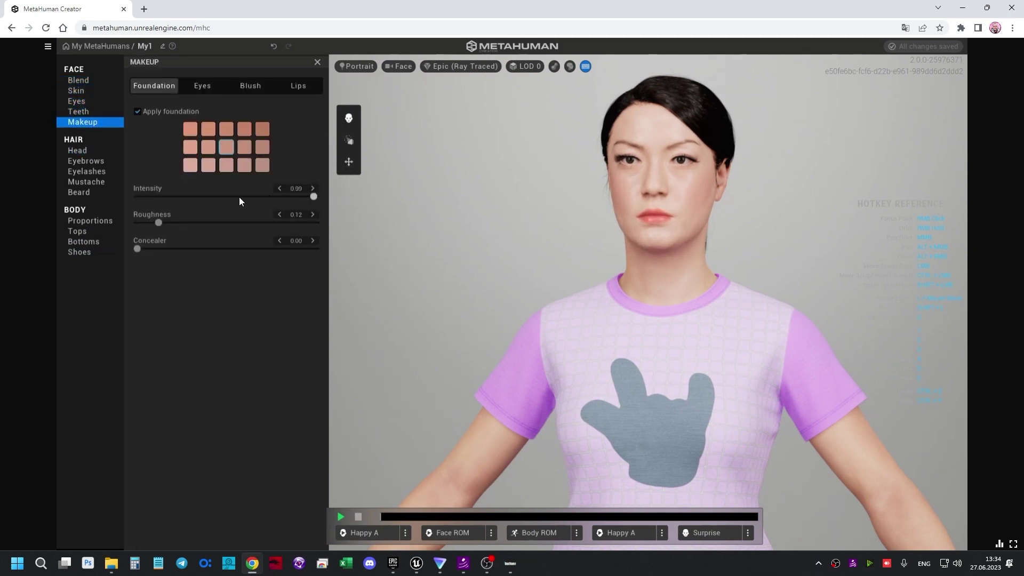
Set the foundation to 0.47 intensity and 0.45 roughness
drag(239, 198, 70, 206)
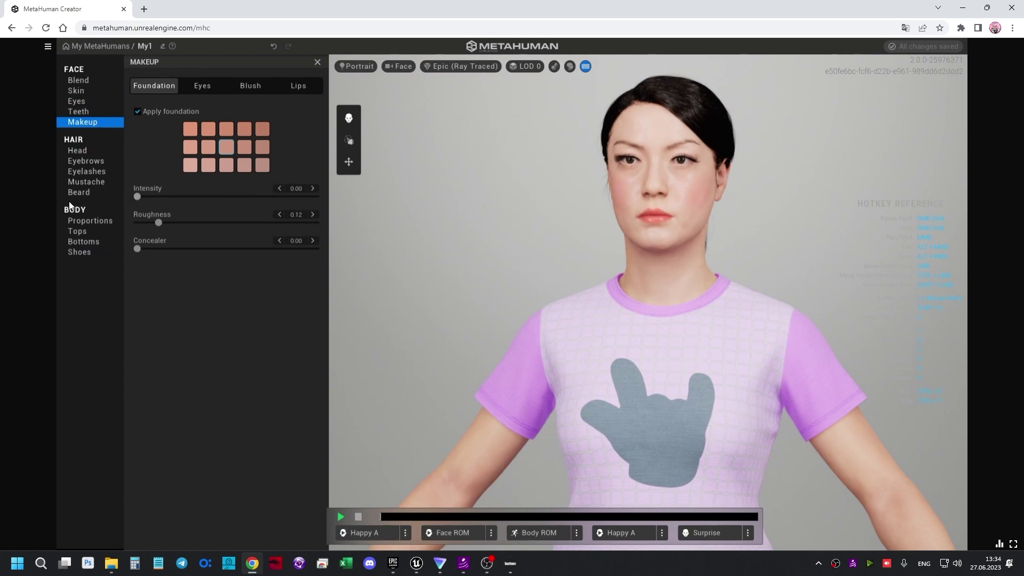
click(220, 196)
right_click(655, 307)
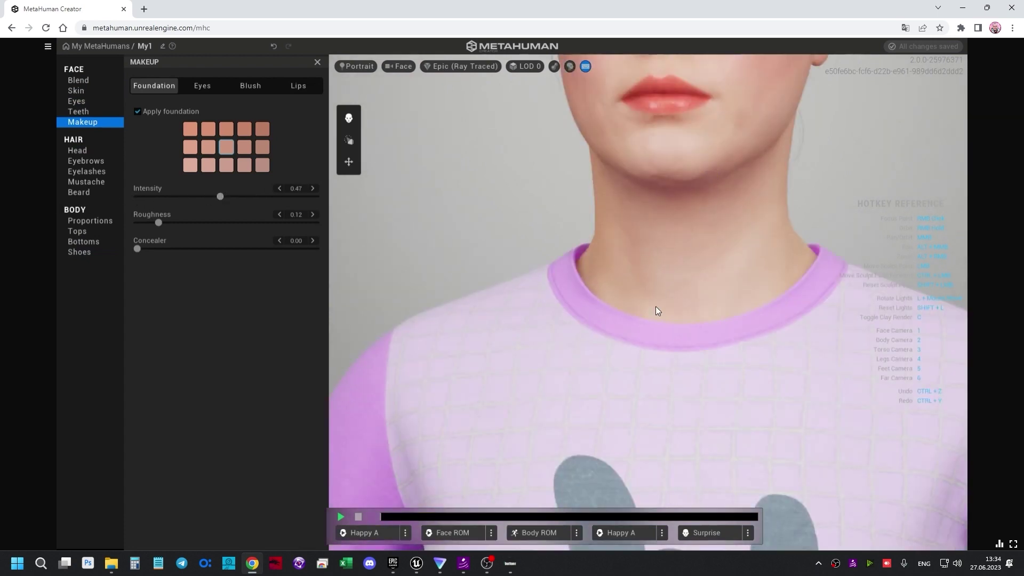
mouse_move(695, 312)
right_down()
mouse_move(447, 317)
mouse_move(523, 320)
right_up()
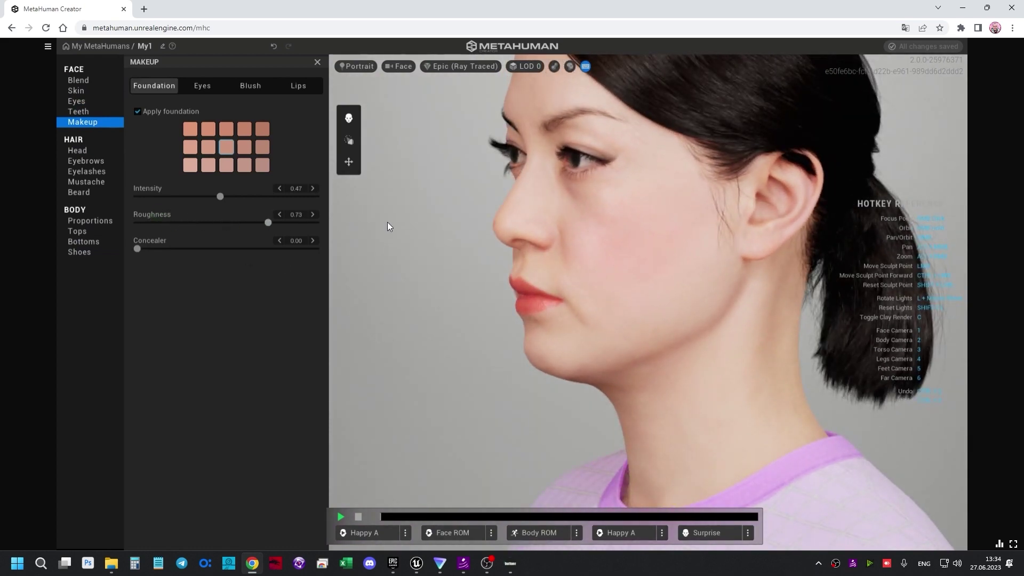
click(219, 224)
mouse_move(504, 245)
right_down()
mouse_move(709, 335)
mouse_move(655, 319)
right_up()
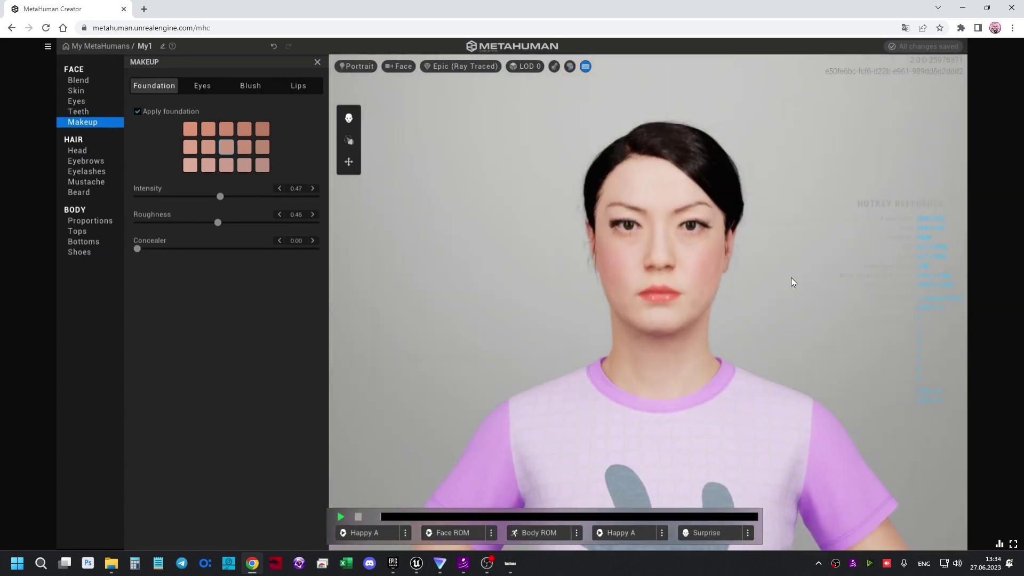
Give the eyes the grey eye-colour Preset 005
scroll(658, 207, up, 3)
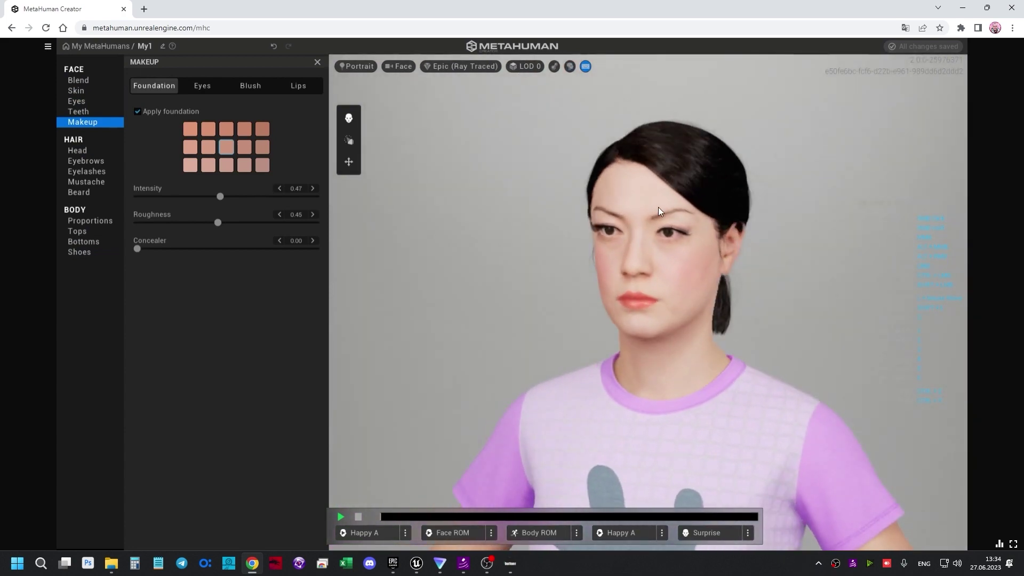
scroll(683, 169, up, 3)
scroll(673, 316, up, 3)
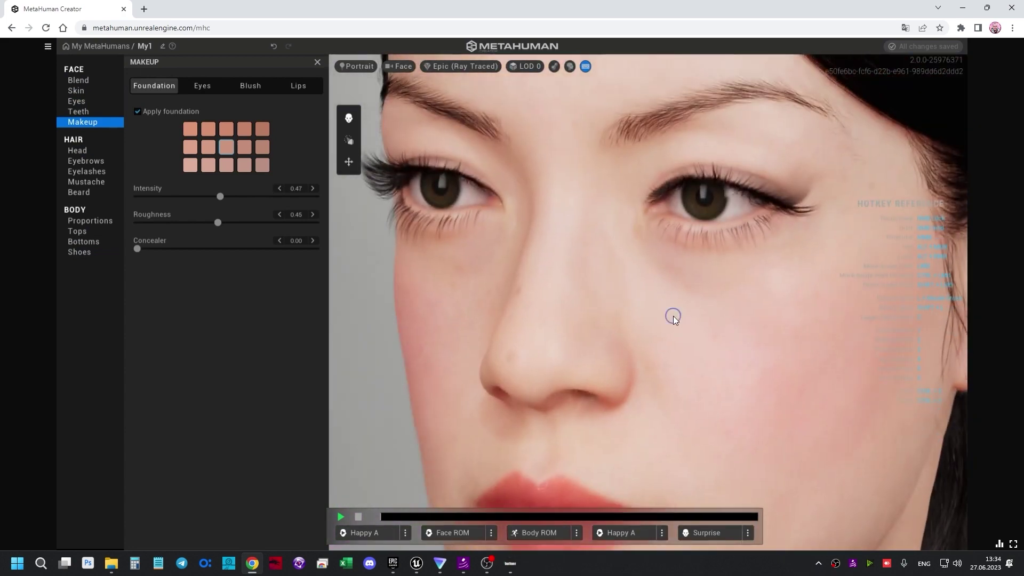
right_drag(673, 315, 753, 279)
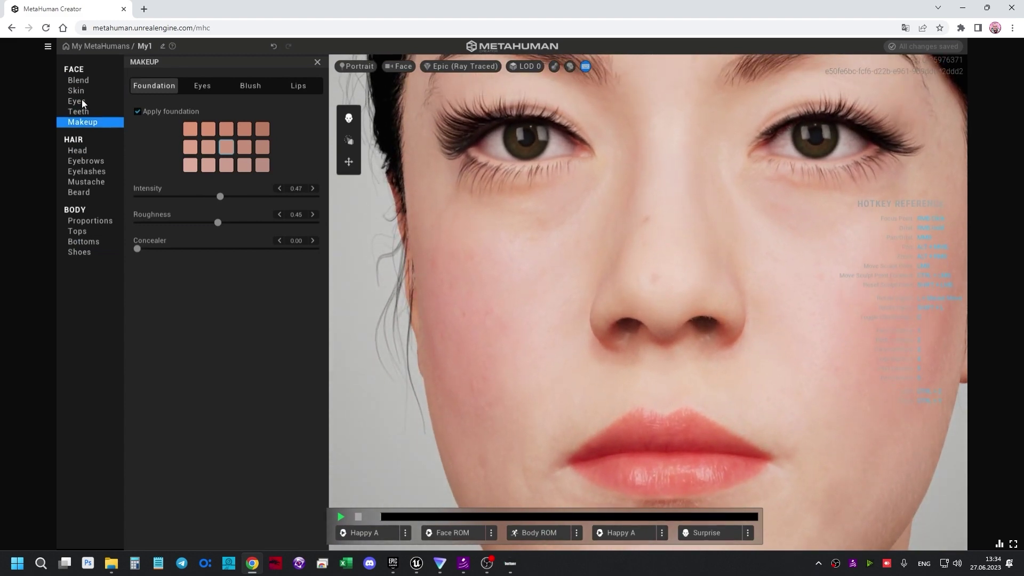
click(82, 100)
click(229, 204)
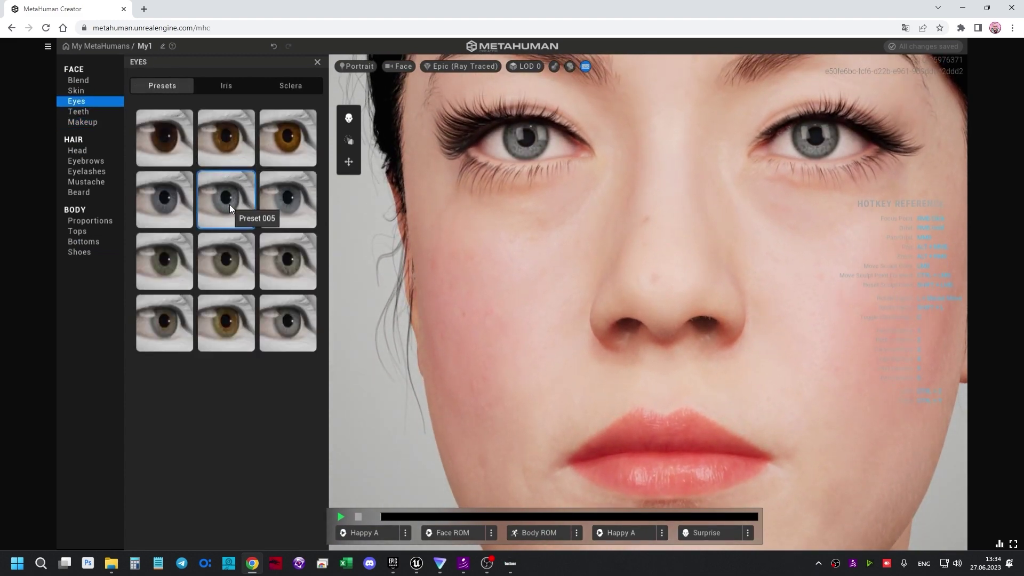
scroll(746, 277, down, 5)
mouse_move(724, 338)
right_down()
mouse_move(642, 251)
mouse_move(817, 252)
right_up()
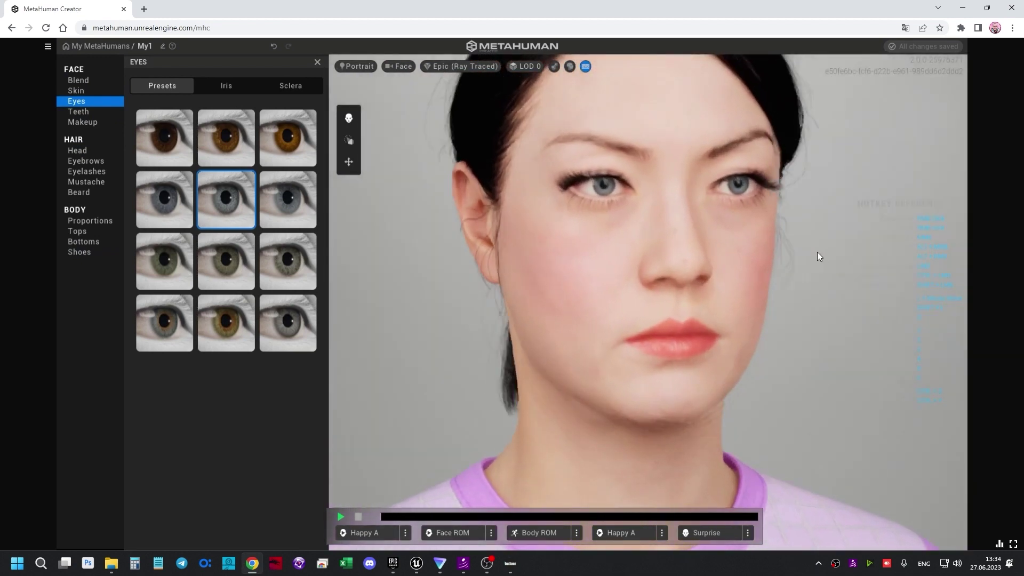
Orbit and zoom around My1, from a head profile out to a three-quarter full-body view
scroll(779, 252, down, 3)
scroll(775, 254, down, 3)
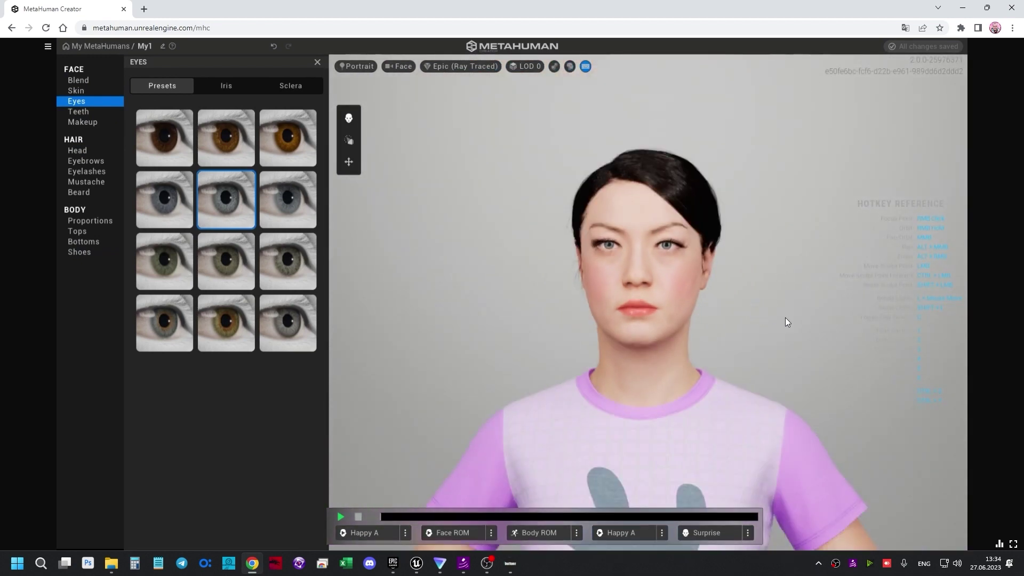
right_drag(719, 339, 772, 326)
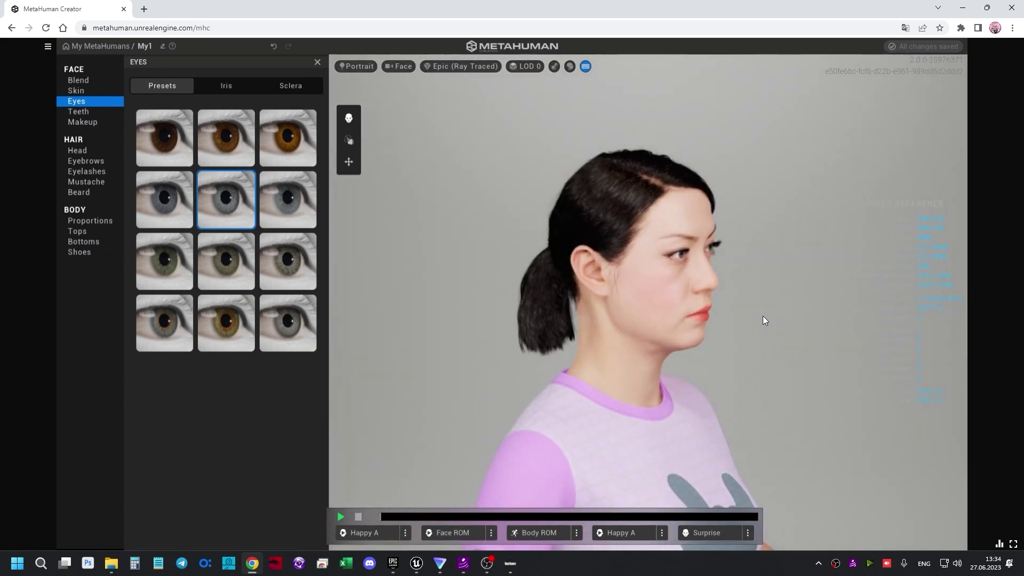
mouse_move(716, 393)
right_down()
mouse_move(564, 365)
mouse_move(340, 360)
right_up()
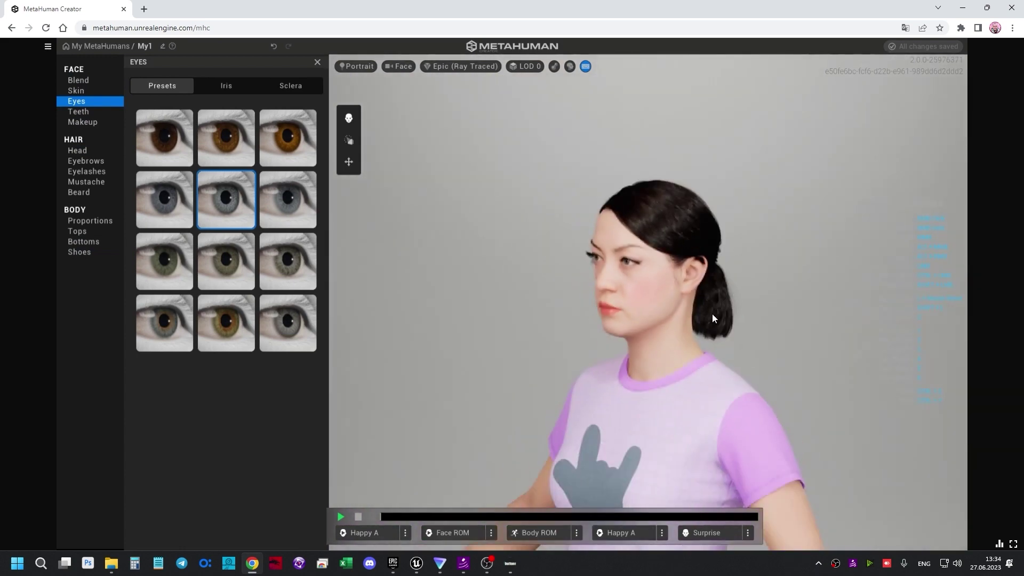
scroll(667, 181, down, 5)
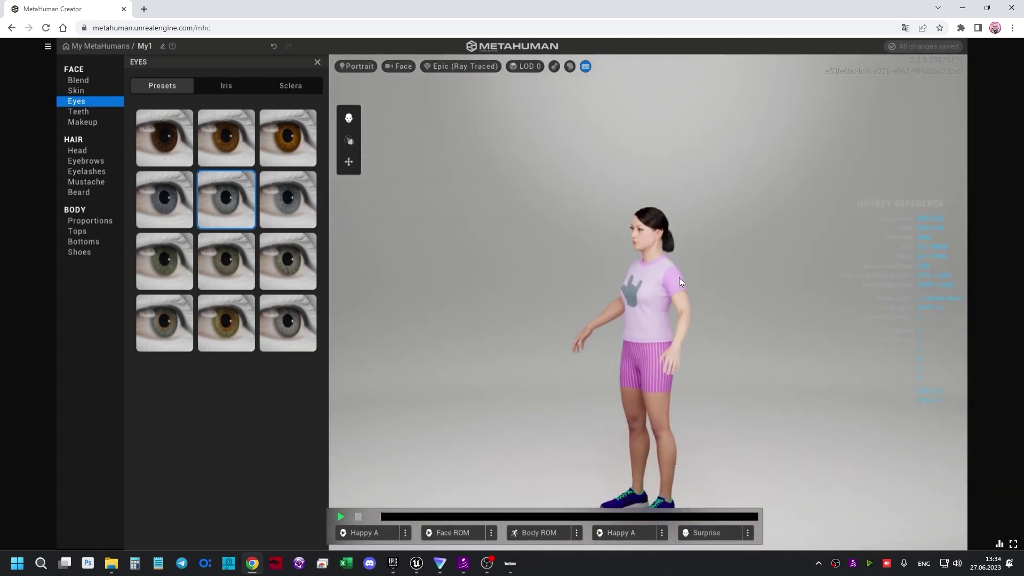
right_drag(679, 282, 721, 317)
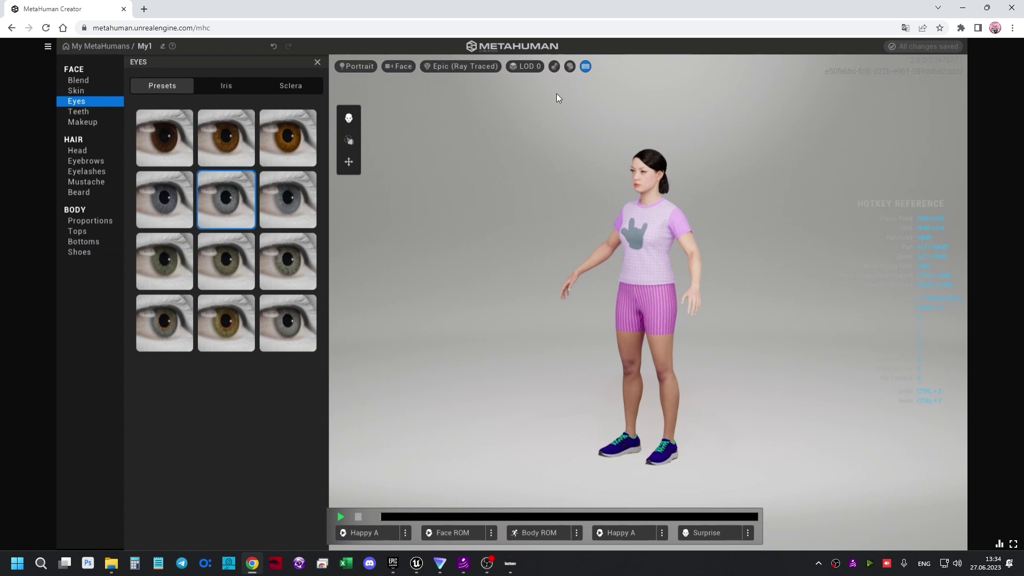
Toggle the clay material on and off, ending with the coloured skin restored
click(555, 65)
scroll(615, 242, up, 3)
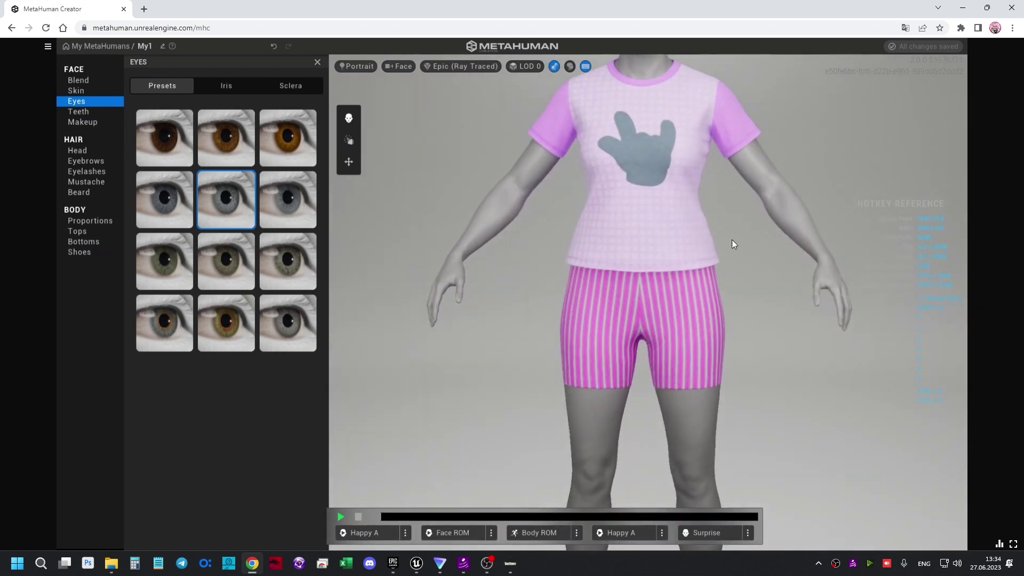
scroll(730, 239, down, 3)
scroll(712, 287, up, 1)
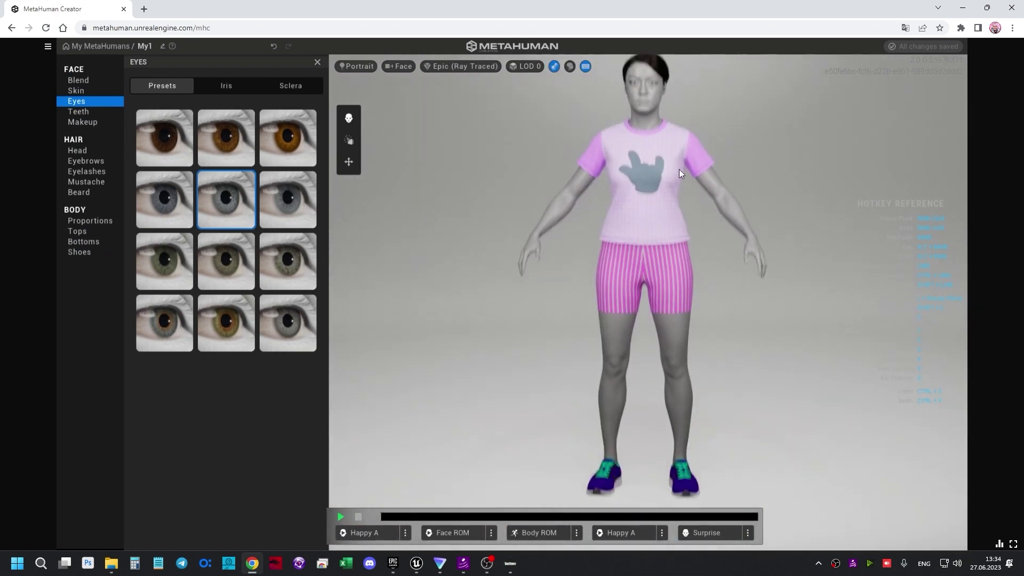
click(552, 66)
click(552, 66)
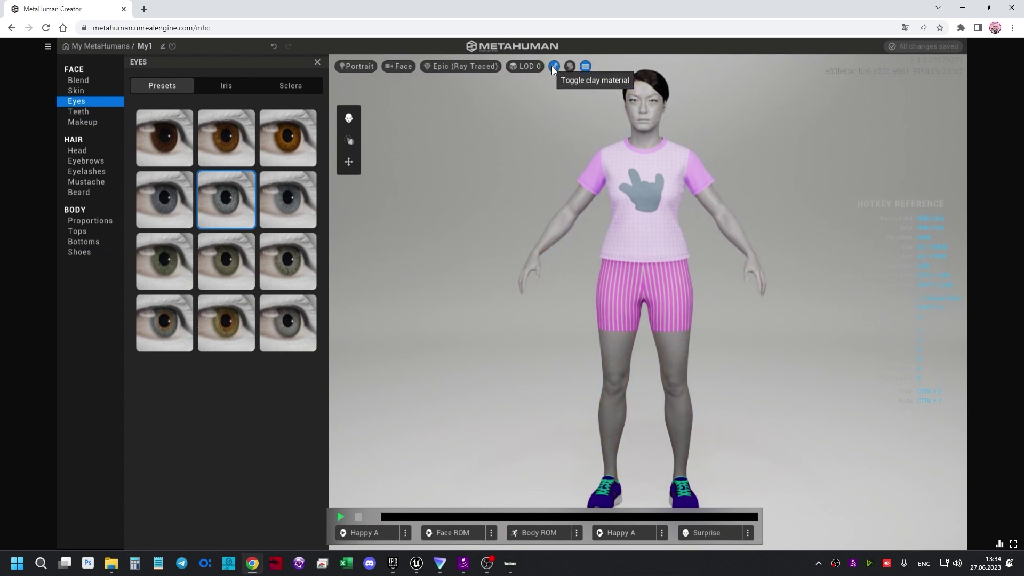
click(552, 66)
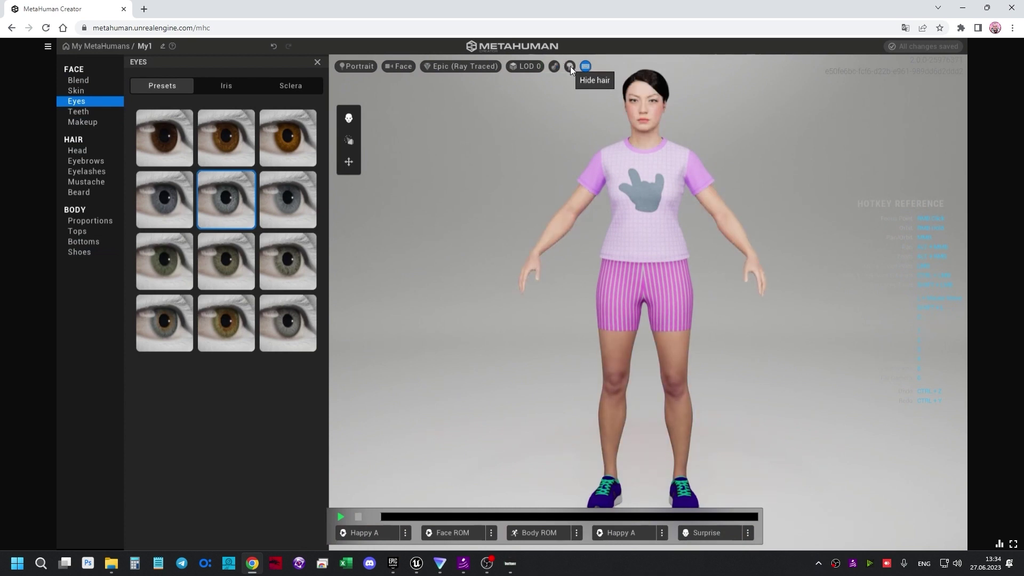
Hide the hair and frame the whole bald head
click(570, 66)
scroll(680, 245, up, 2)
scroll(632, 251, up, 3)
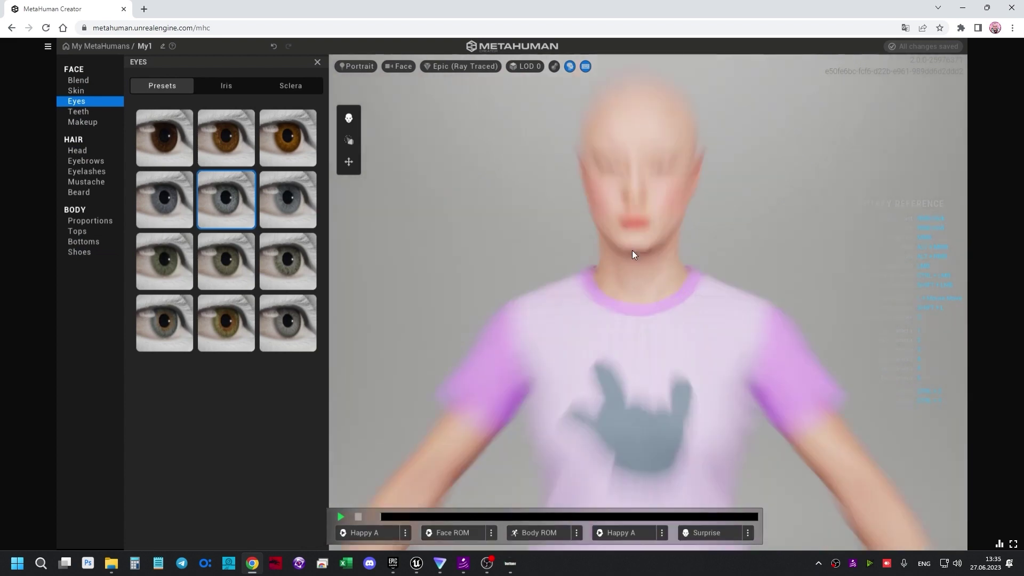
middle_drag(677, 134, 687, 291)
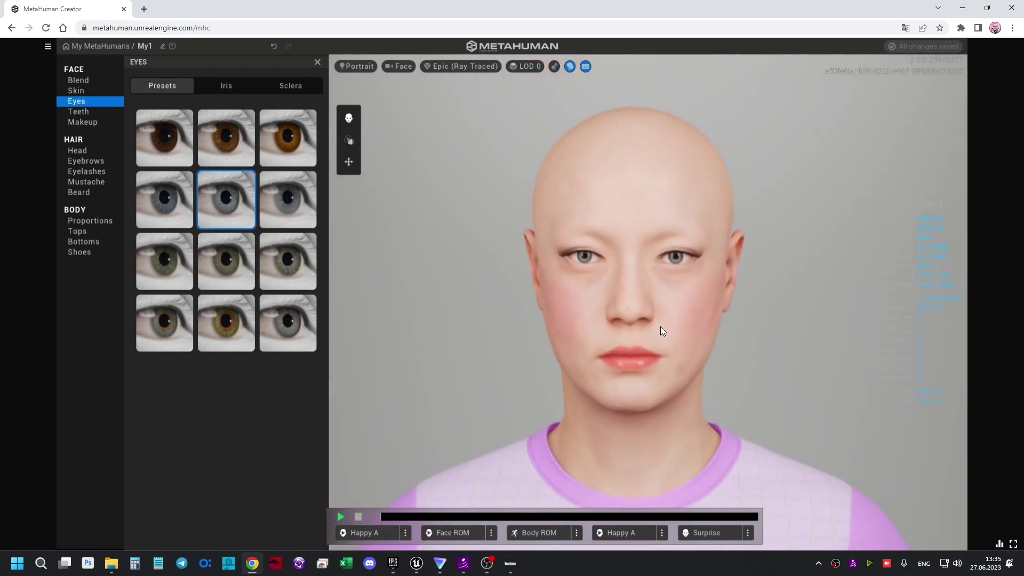
scroll(654, 373, up, 1)
scroll(628, 367, up, 1)
scroll(560, 304, down, 2)
scroll(849, 306, up, 3)
Inspect the face from three-quarter and jaw-side views, then show the hair again
mouse_move(560, 304)
mouse_down()
mouse_move(848, 306)
mouse_move(657, 330)
mouse_move(660, 297)
mouse_up()
scroll(642, 366, up, 2)
mouse_move(642, 366)
mouse_down()
mouse_move(848, 336)
mouse_move(617, 309)
mouse_move(645, 234)
mouse_up()
scroll(646, 211, up, 2)
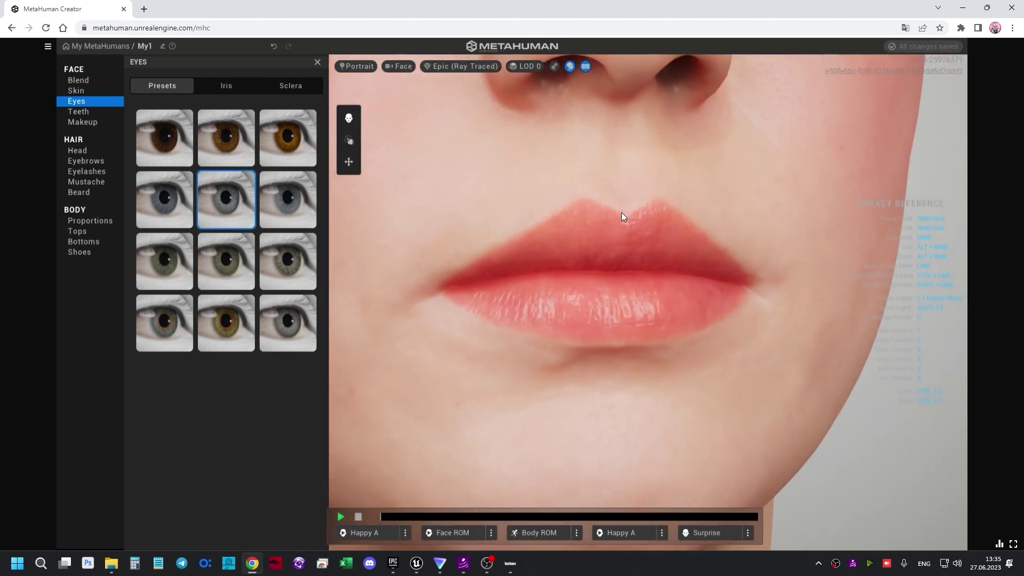
click(569, 66)
scroll(641, 162, down, 10)
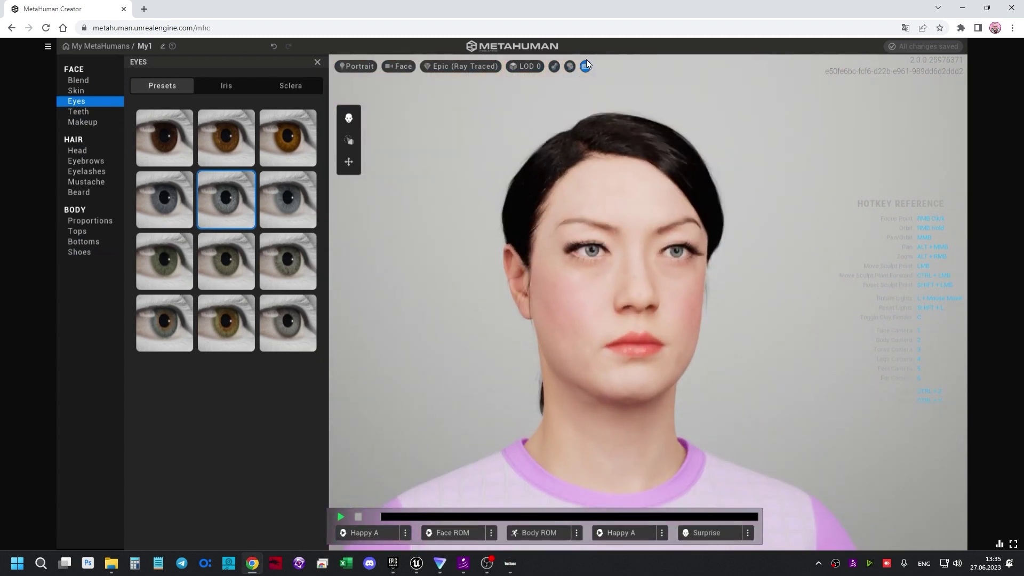
Play the Idle animation in the full-body camera view, then return to My MetaHumans
click(585, 67)
key(2)
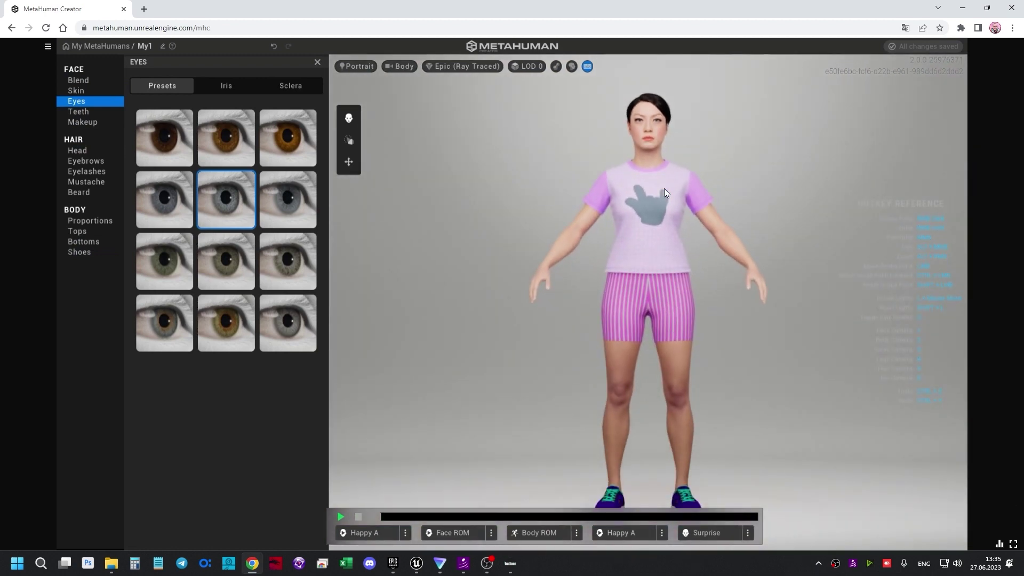
click(407, 532)
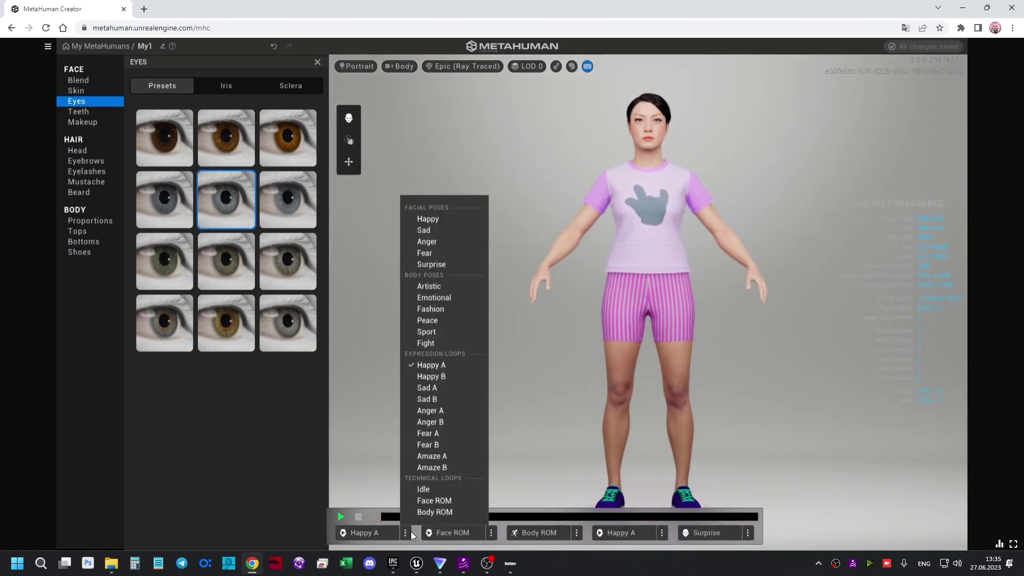
click(453, 488)
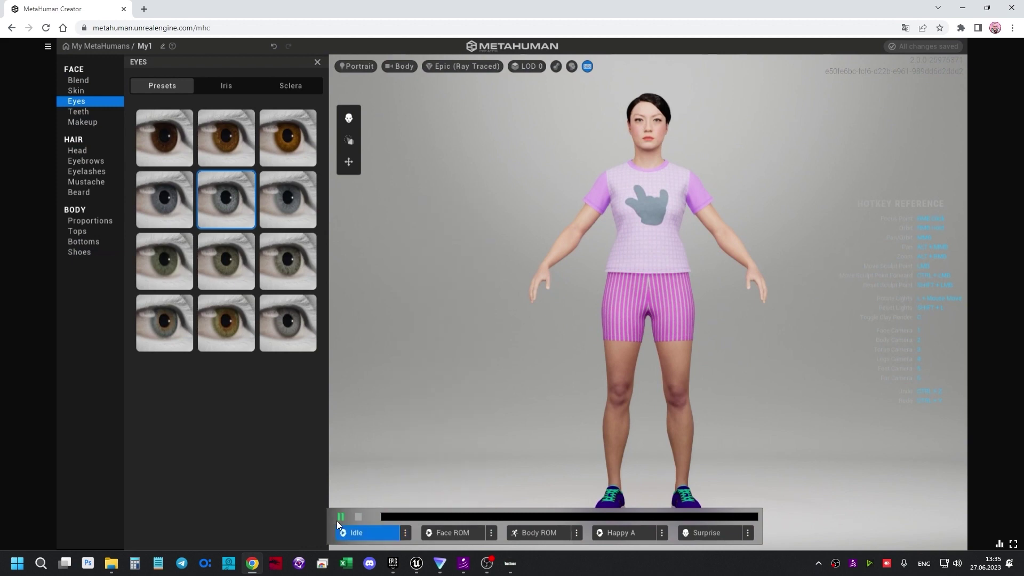
click(340, 516)
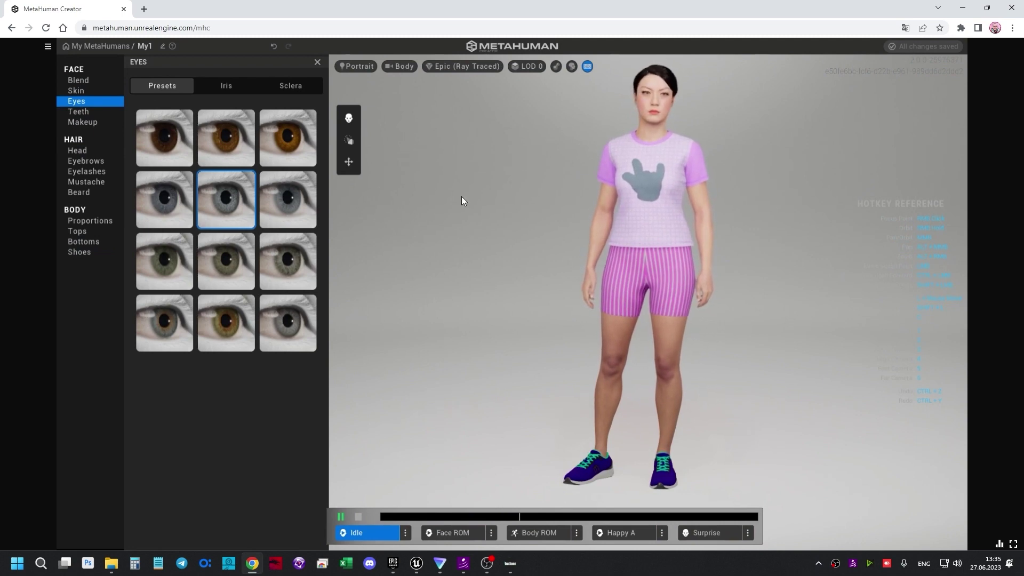
click(89, 46)
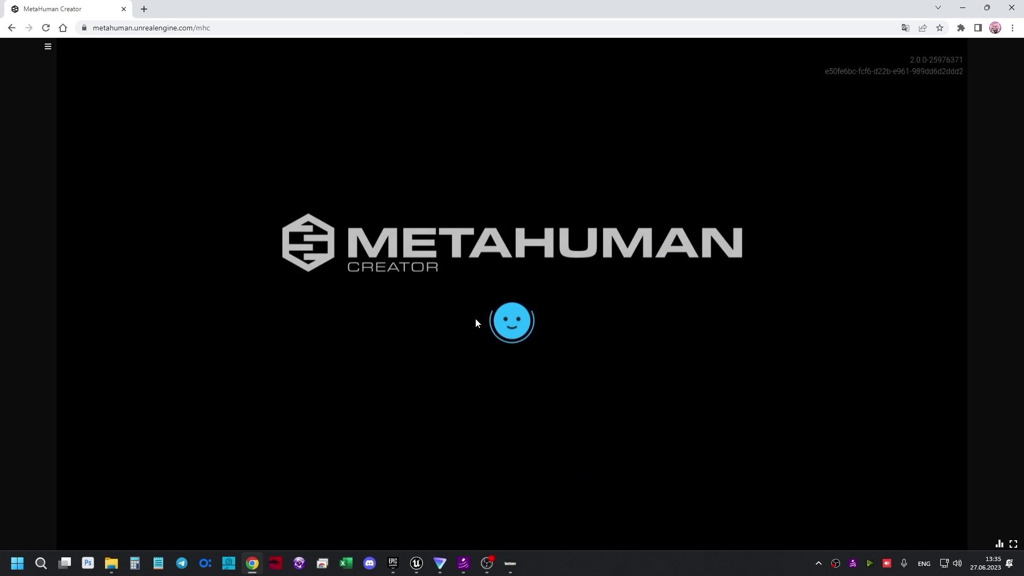
Create a new Third Person game project named MetaHuman2
click(420, 569)
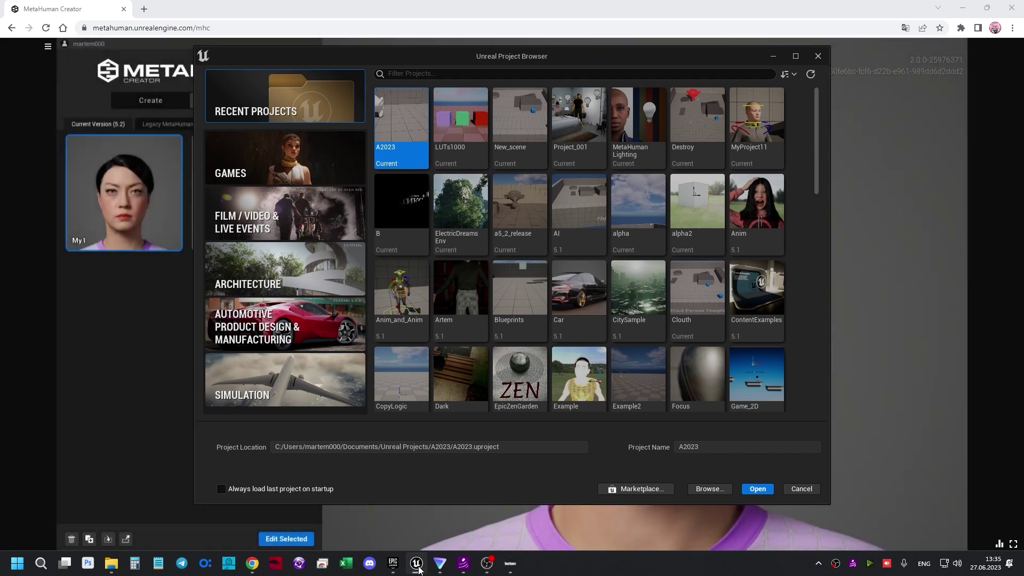
click(315, 169)
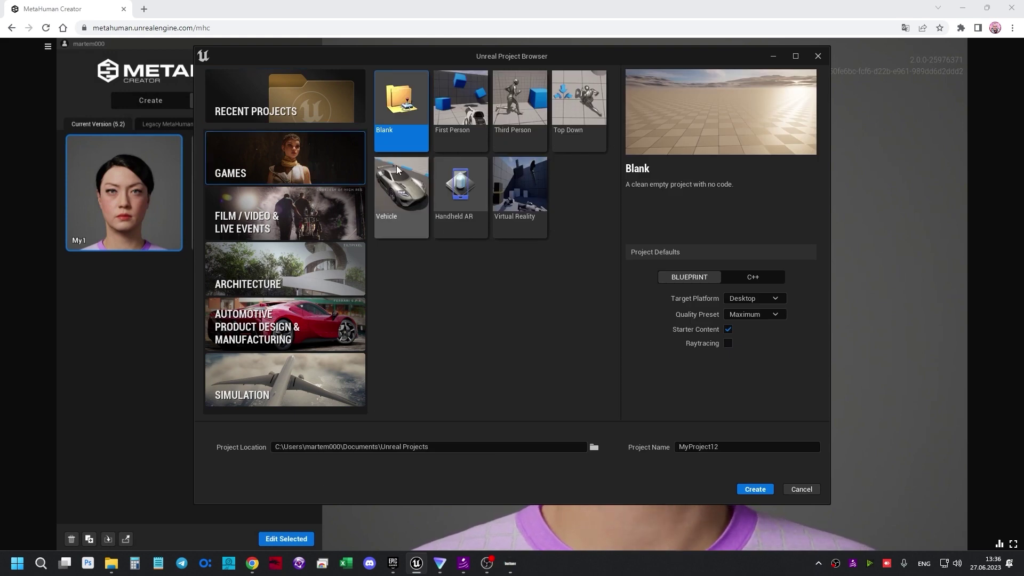
click(519, 104)
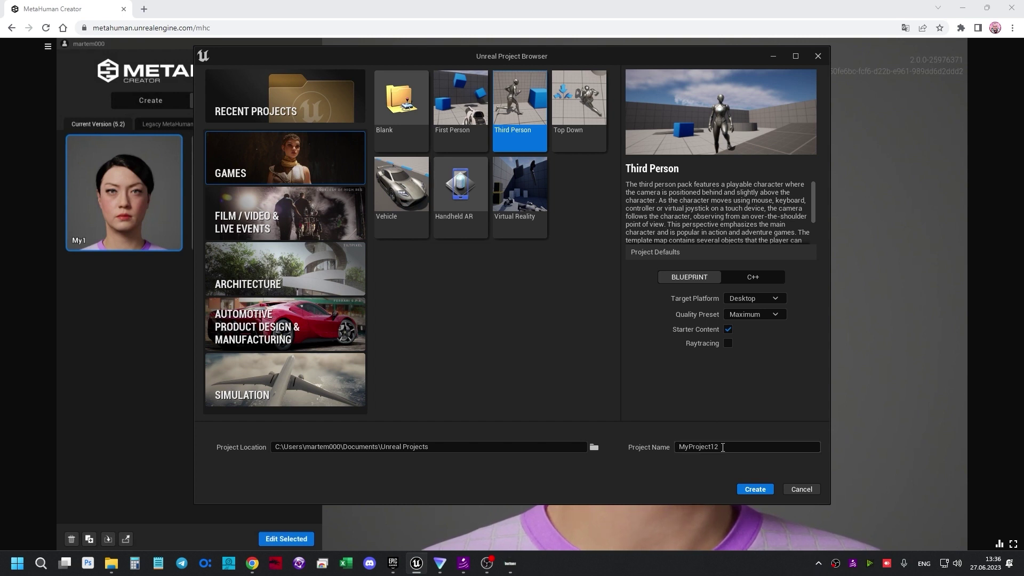
double_click(709, 448)
text(Meta)
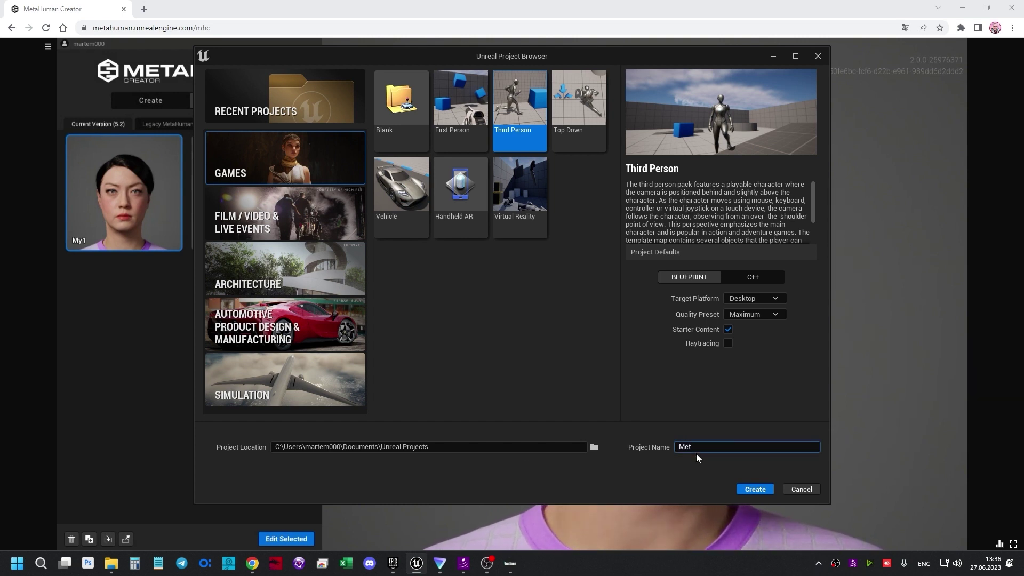
text(Human2)
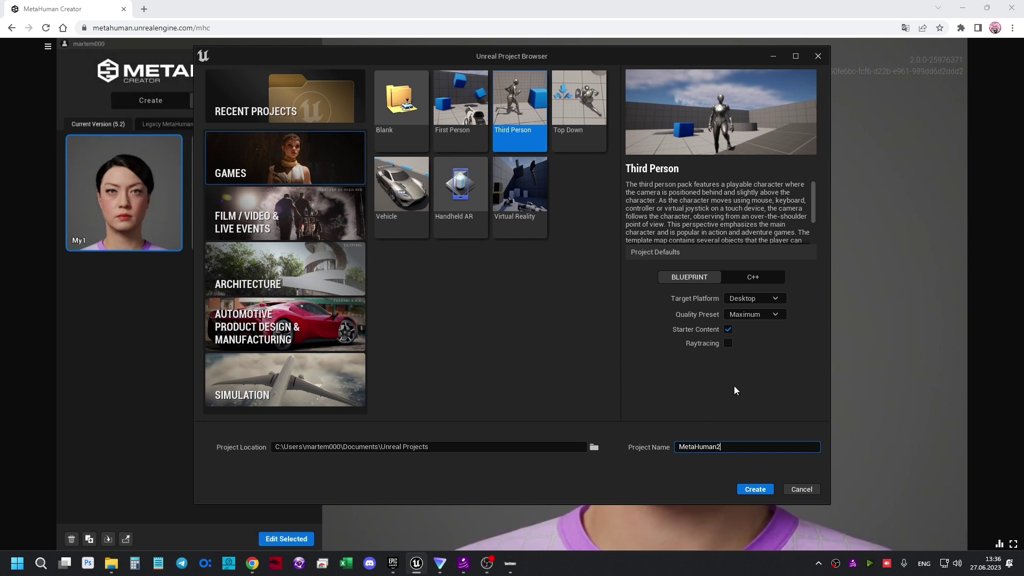
key(Return)
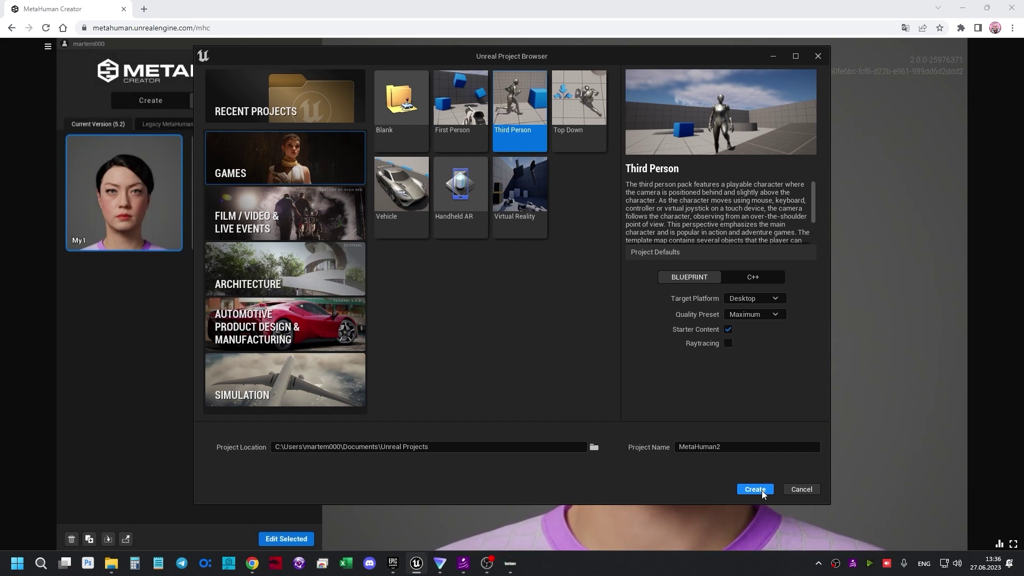
click(764, 494)
click(394, 563)
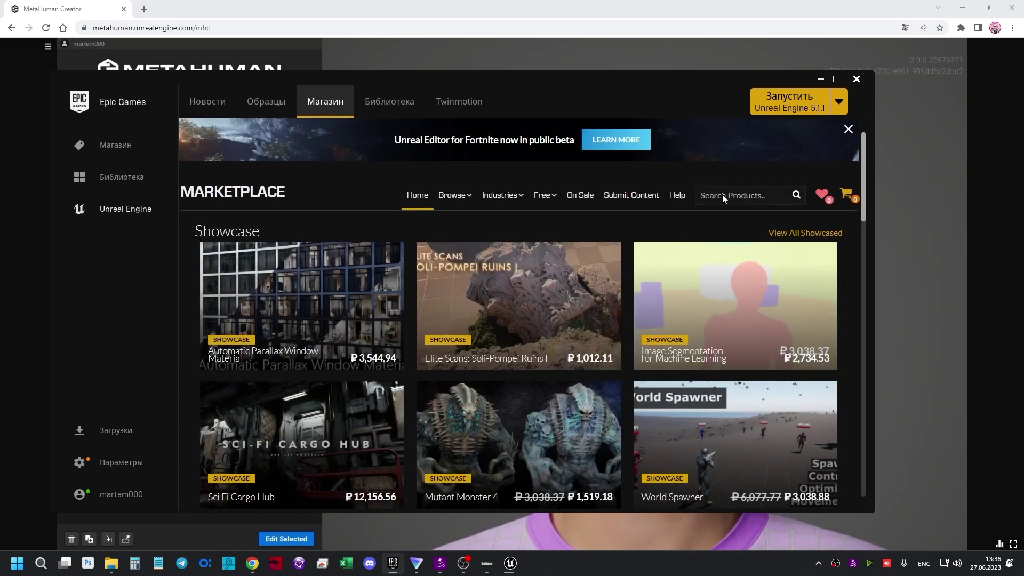
Search the Marketplace for 'metahuman light' and open the MetaHuman Lighting page
text(metah)
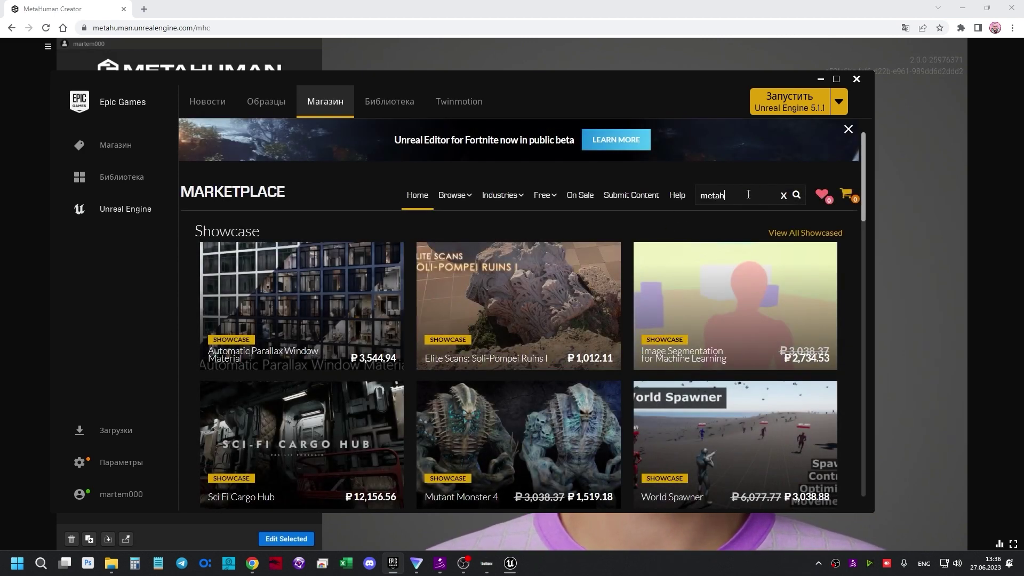
text(uman light)
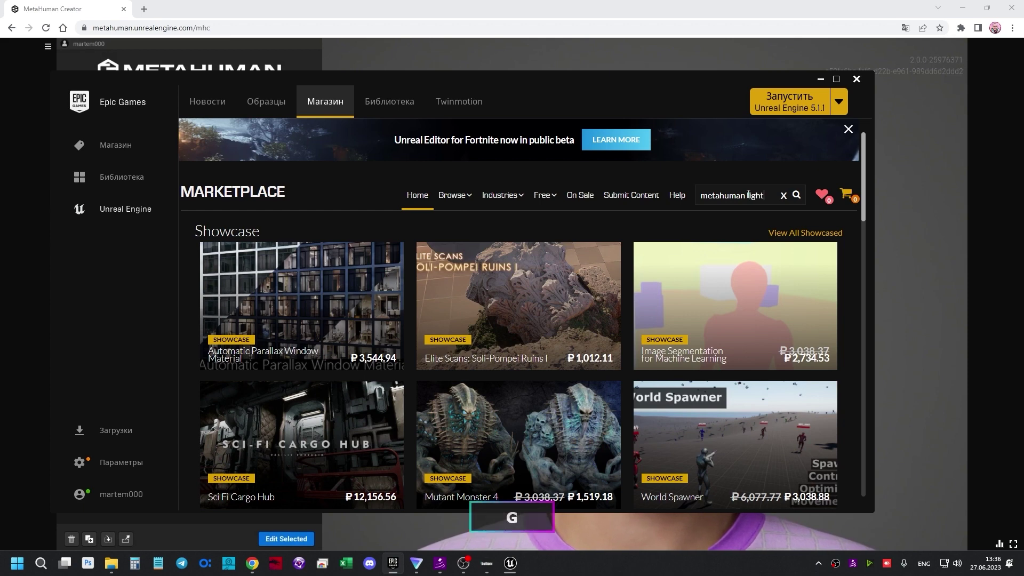
key(Return)
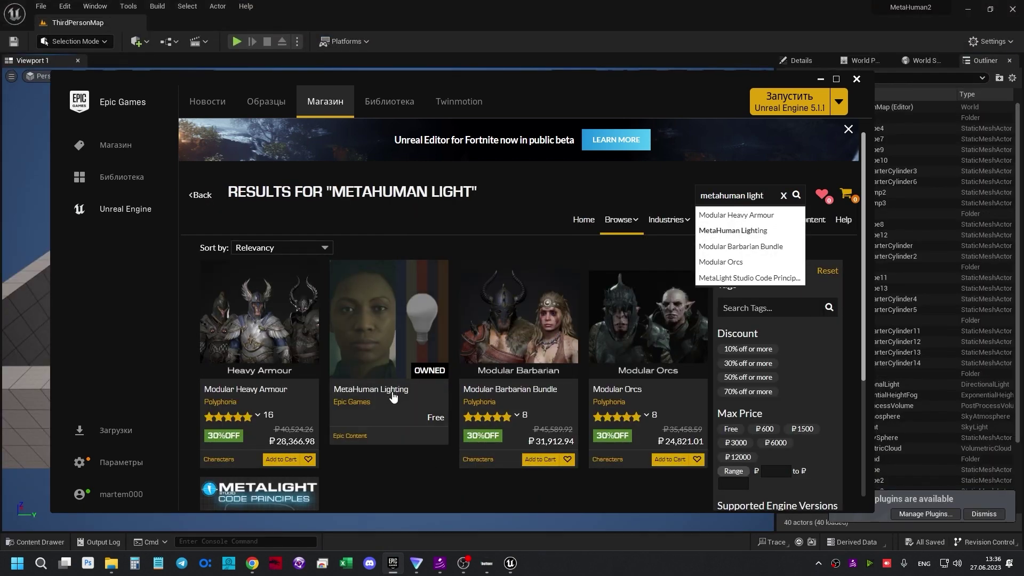
click(411, 353)
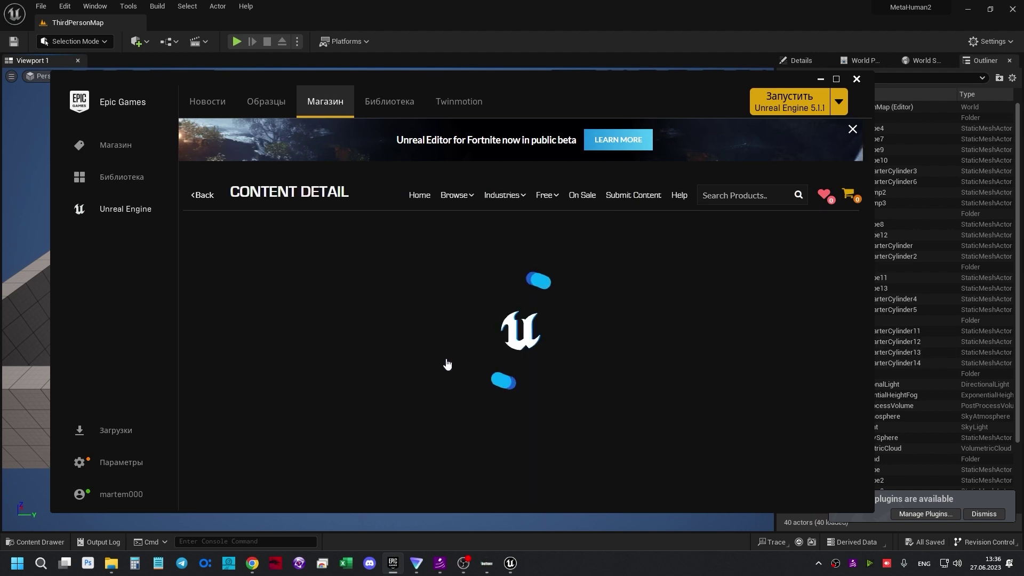
Browse the MetaHuman Lighting gallery images, then minimize the launcher
click(352, 355)
click(432, 354)
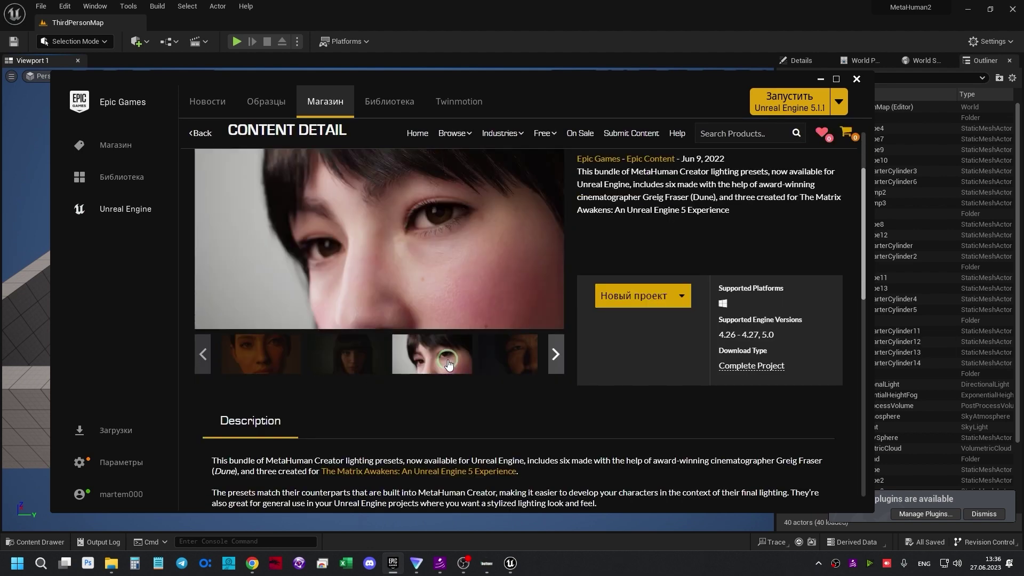
click(499, 365)
click(555, 354)
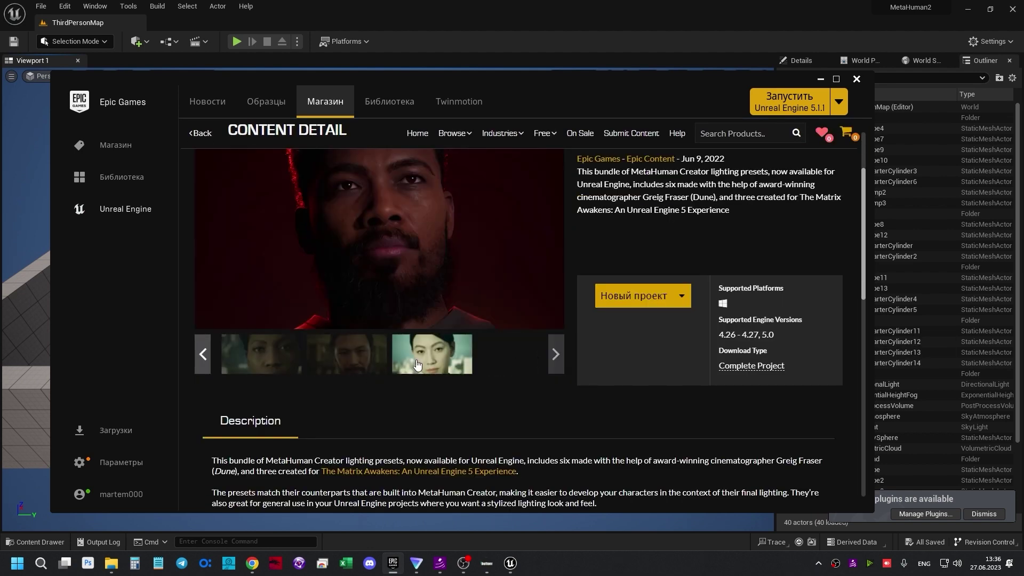
click(356, 358)
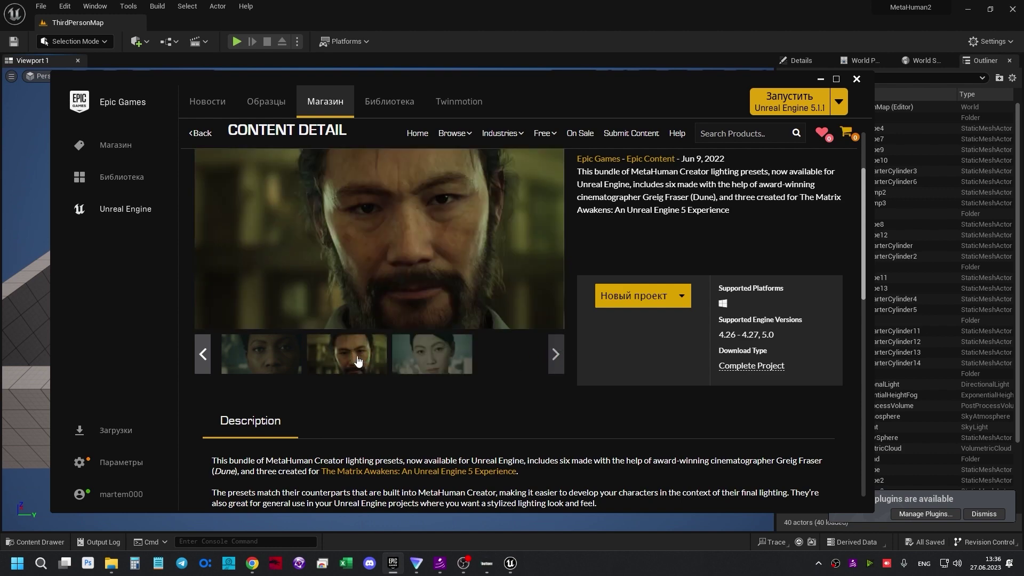
click(270, 355)
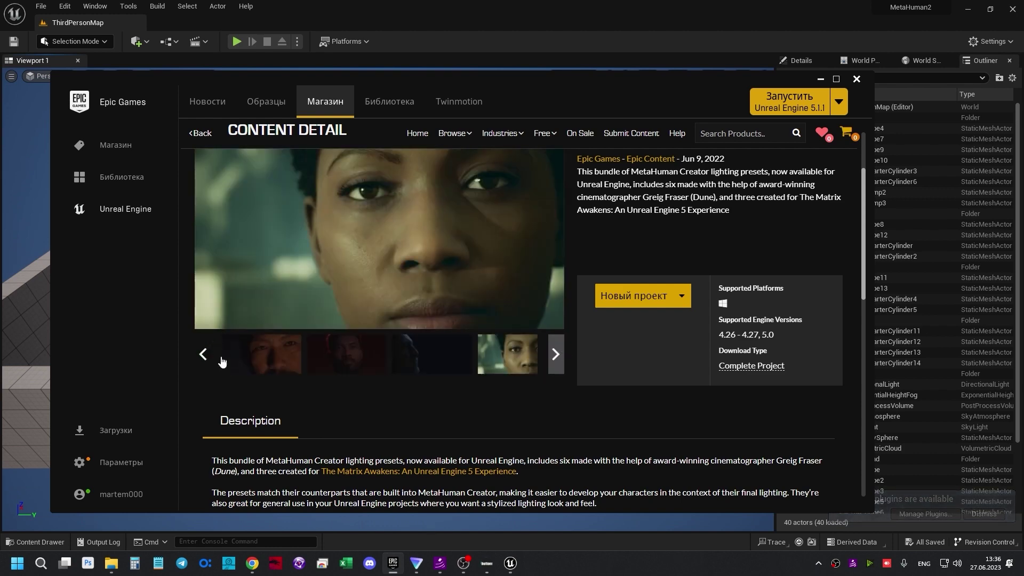
click(319, 369)
click(261, 354)
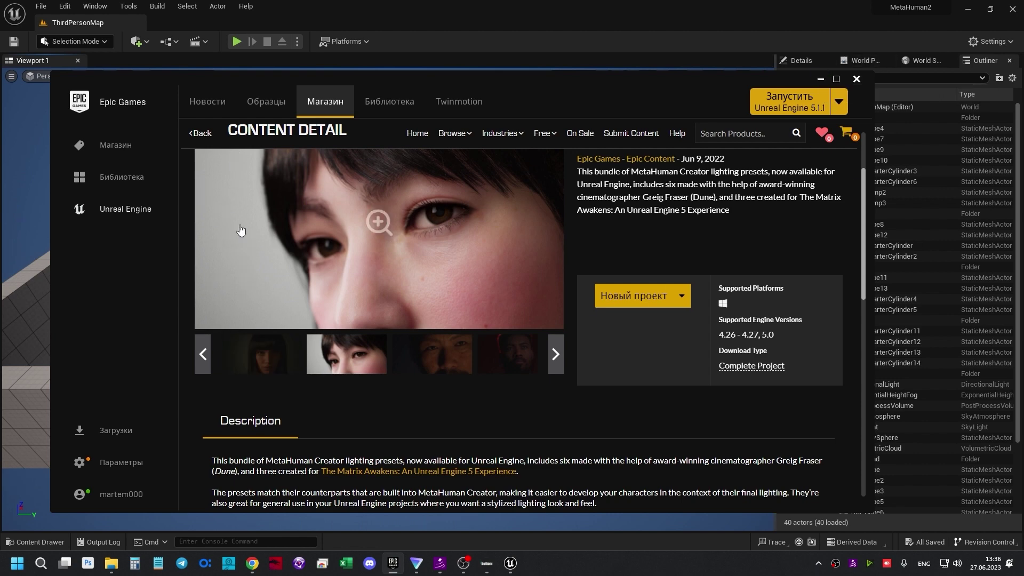
scroll(329, 398, down, 6)
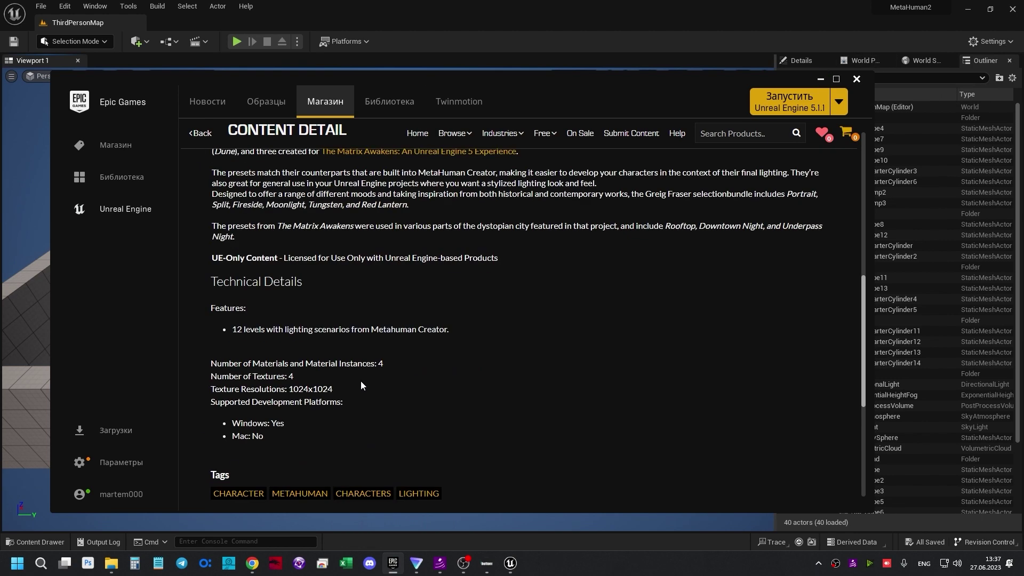
scroll(357, 385, down, 5)
scroll(373, 341, up, 15)
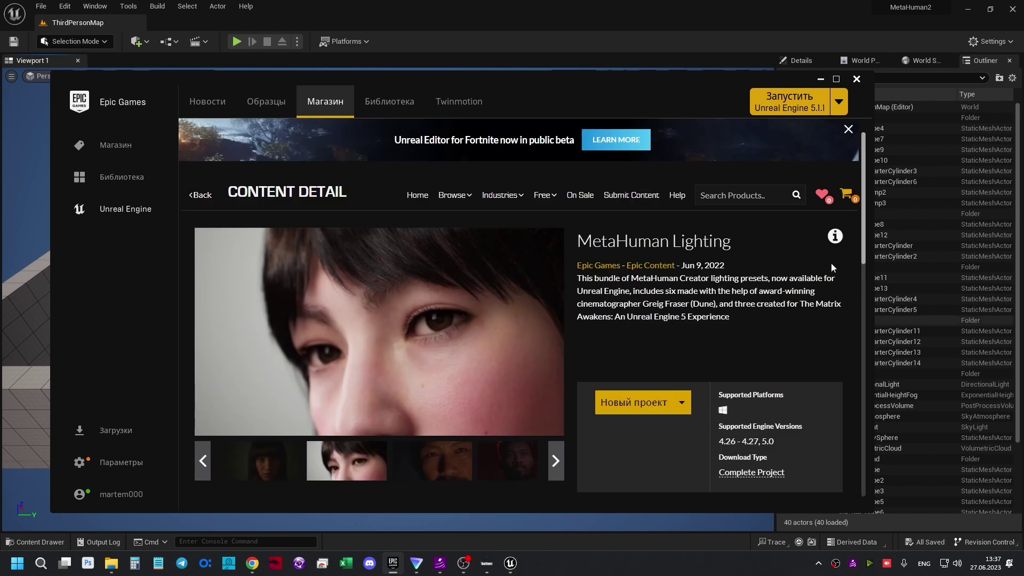
click(820, 80)
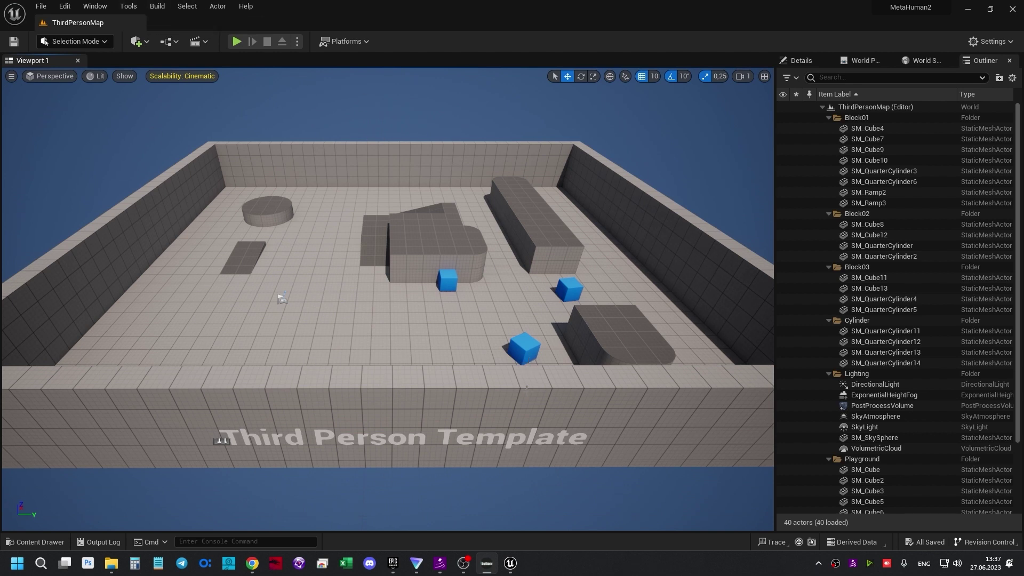
Look over the engine scalability settings and the Tools menu
click(175, 76)
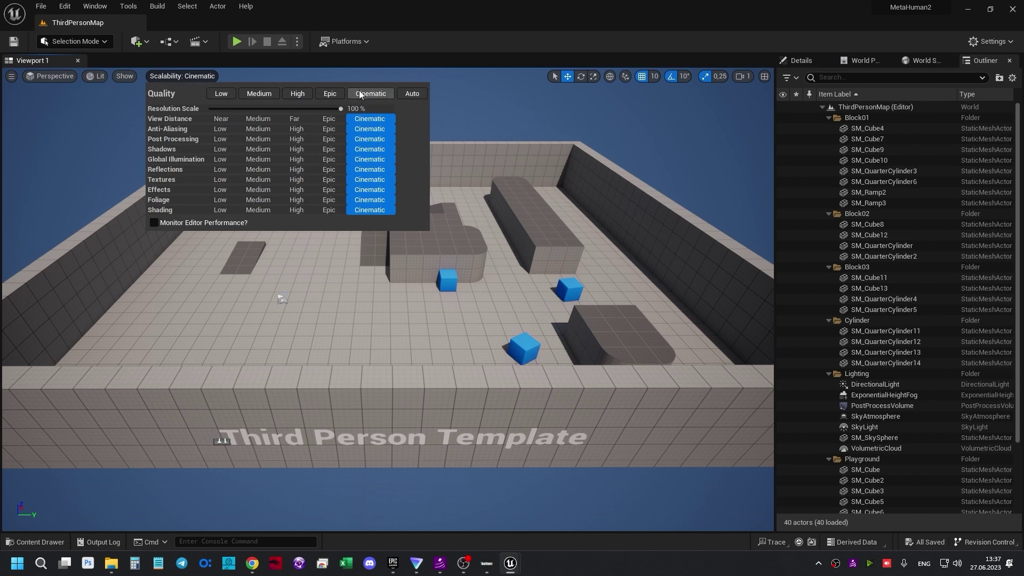
click(316, 5)
click(129, 6)
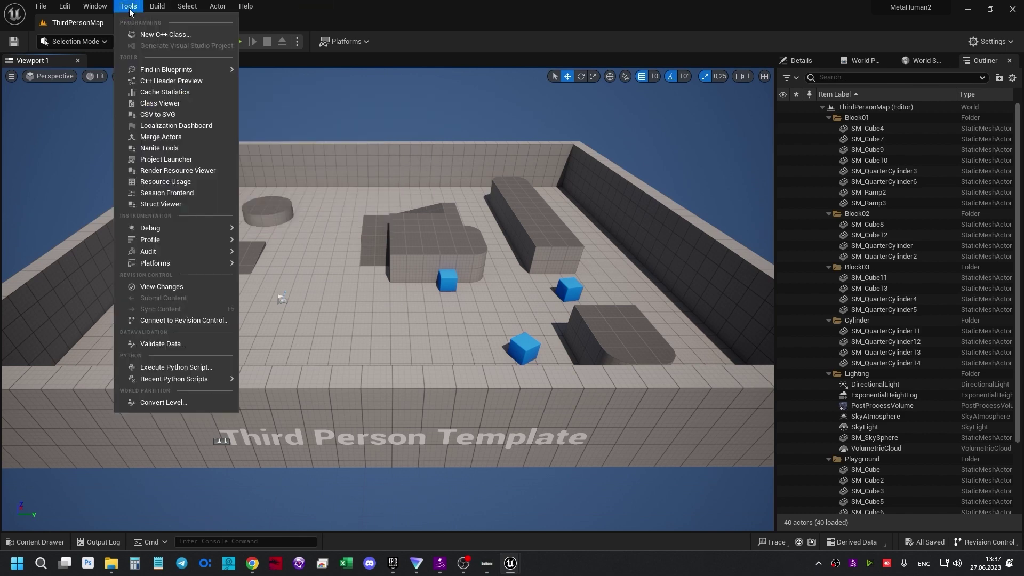
Dock Content Browser 1 beneath the level view, showing the Content folder
mouse_move(94, 7)
mouse_move(139, 88)
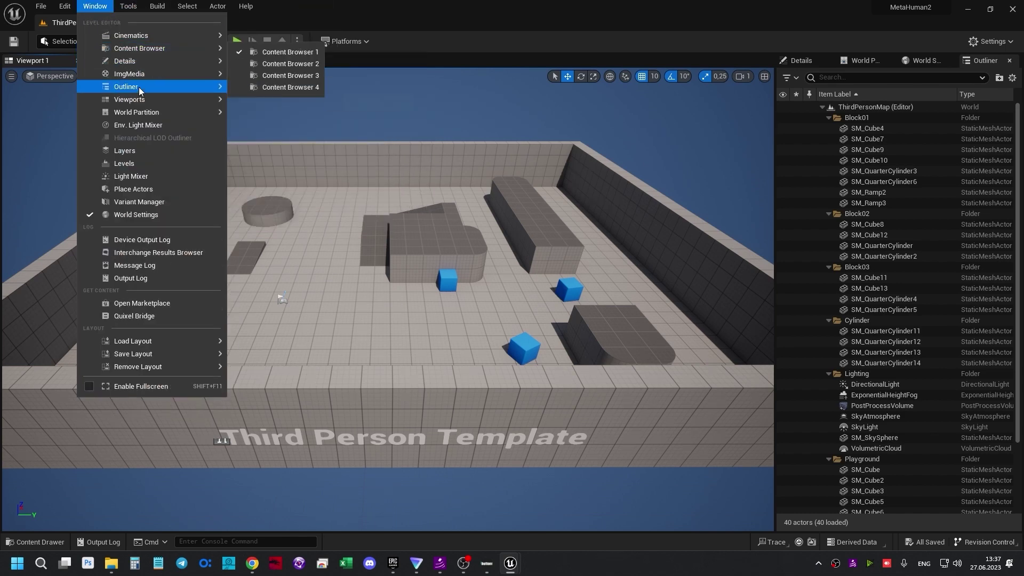
click(284, 51)
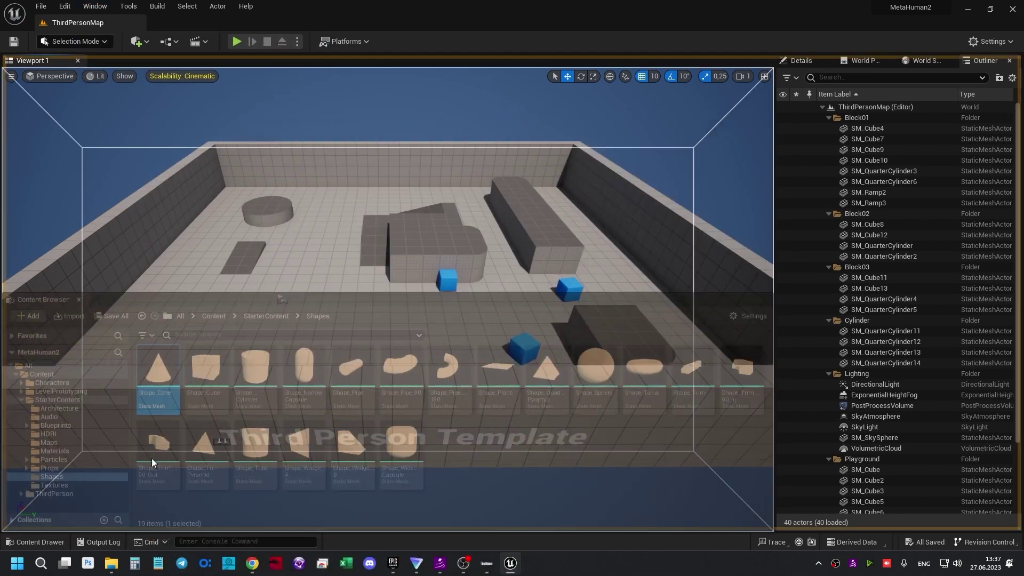
drag(304, 131, 152, 474)
click(40, 375)
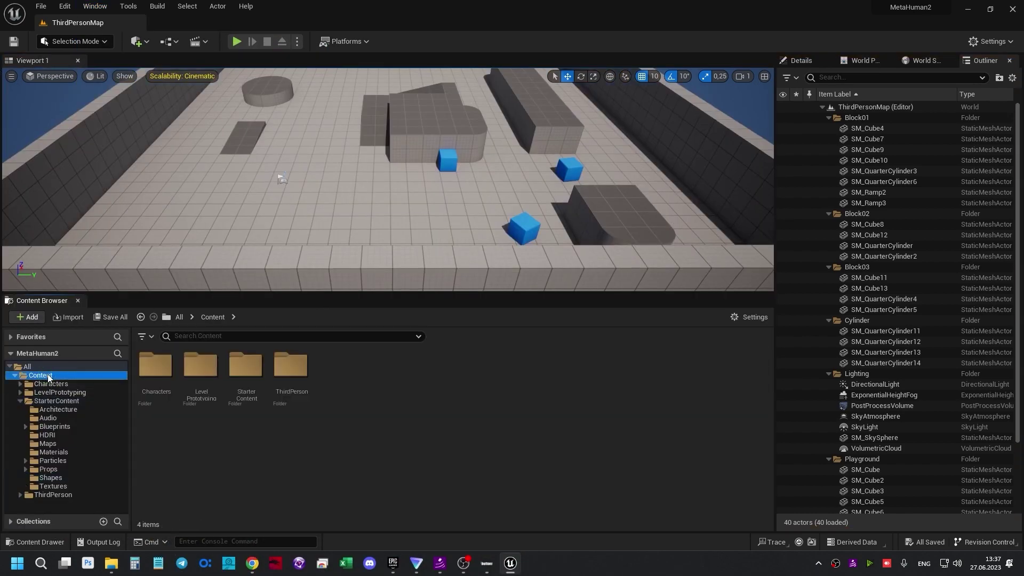
click(232, 290)
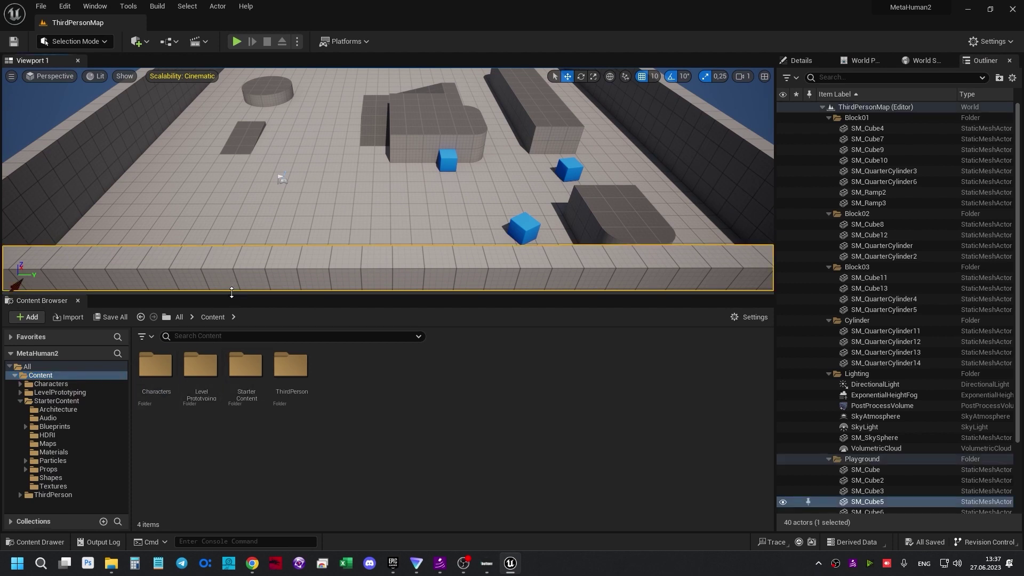
drag(232, 293, 232, 378)
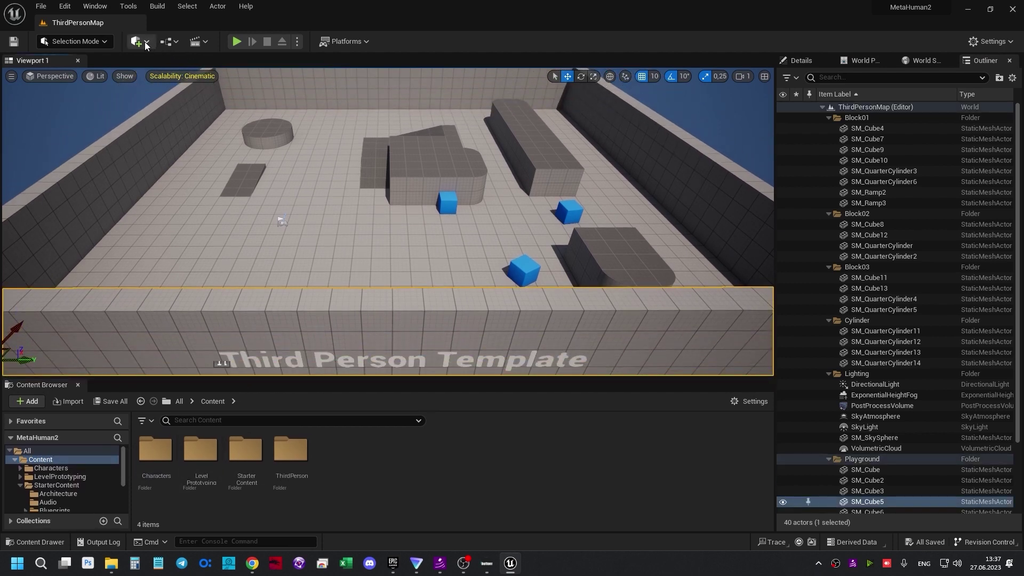
Search the Plugins list for 'ix' to confirm Bridge is enabled, then close Plugins
click(139, 41)
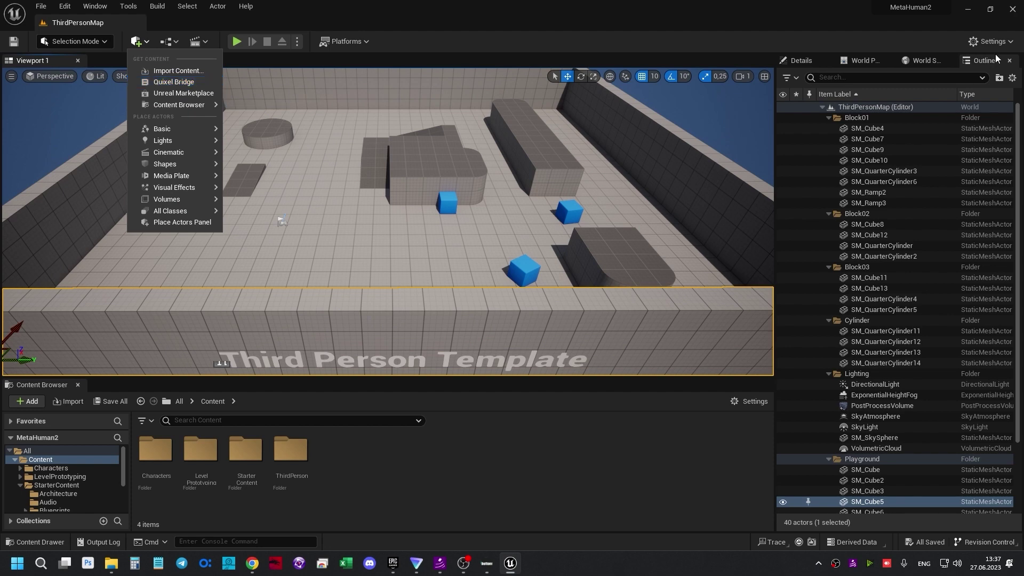
click(991, 41)
click(908, 97)
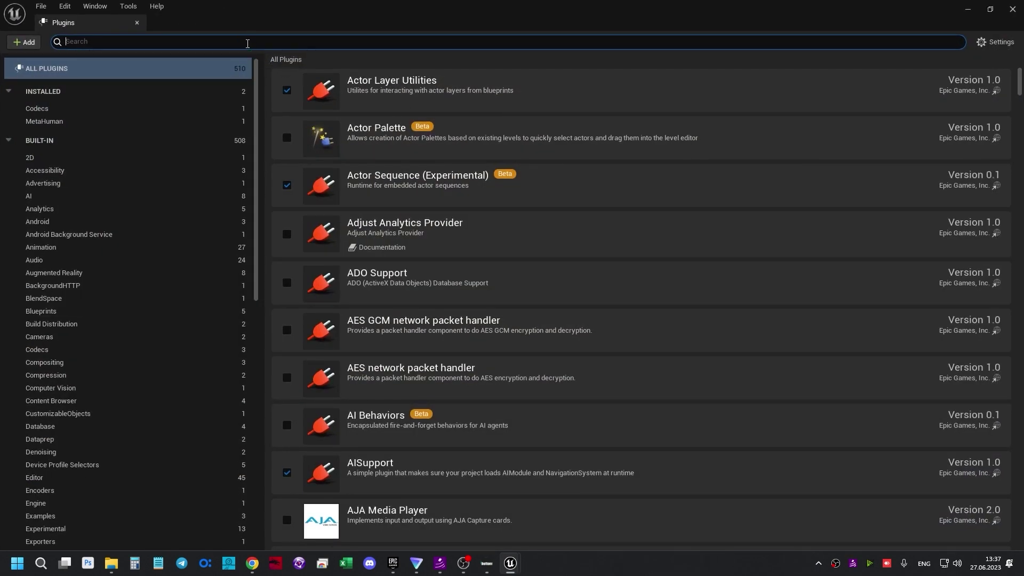
text(quix)
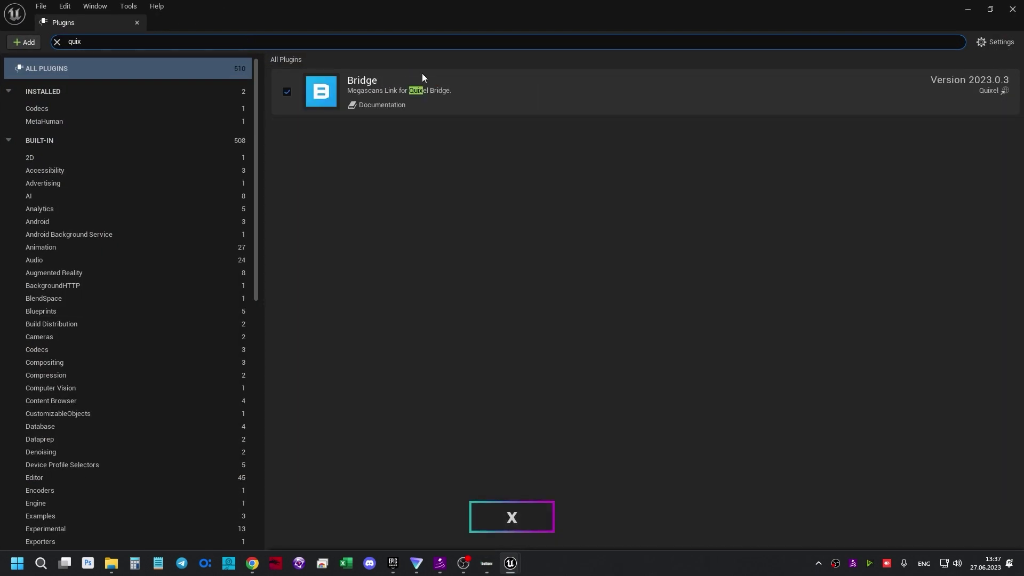
click(90, 21)
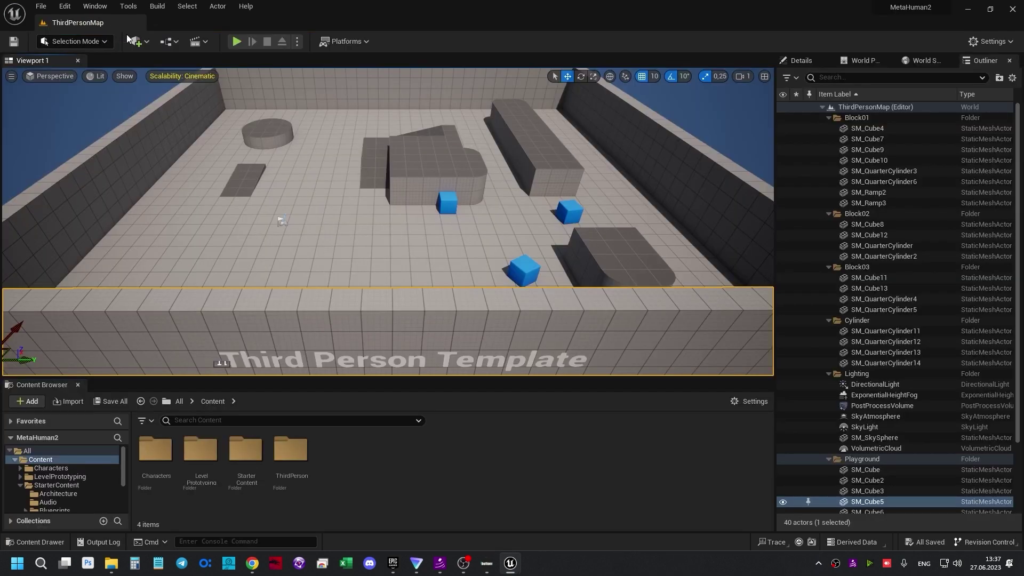
click(138, 41)
Launch Quixel Bridge and sign in with the Epic Games account e-mail and password
click(186, 83)
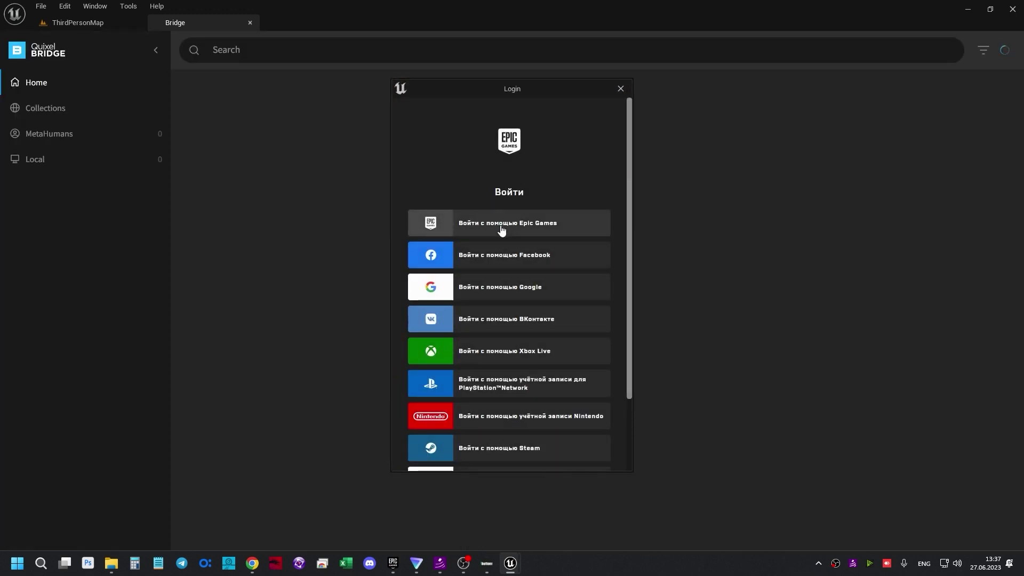
click(502, 230)
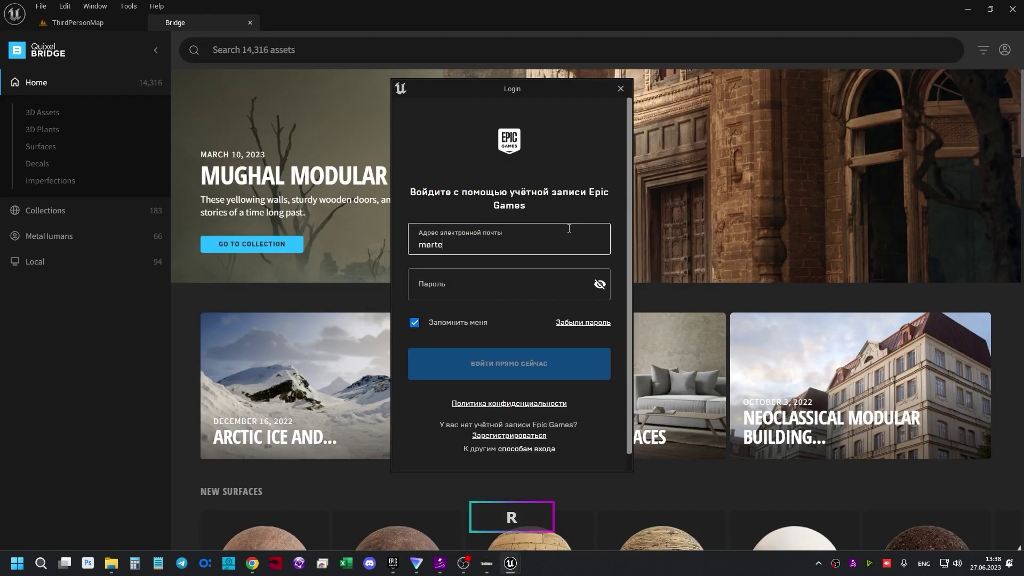
key(Tab)
text(password)
key(Return)
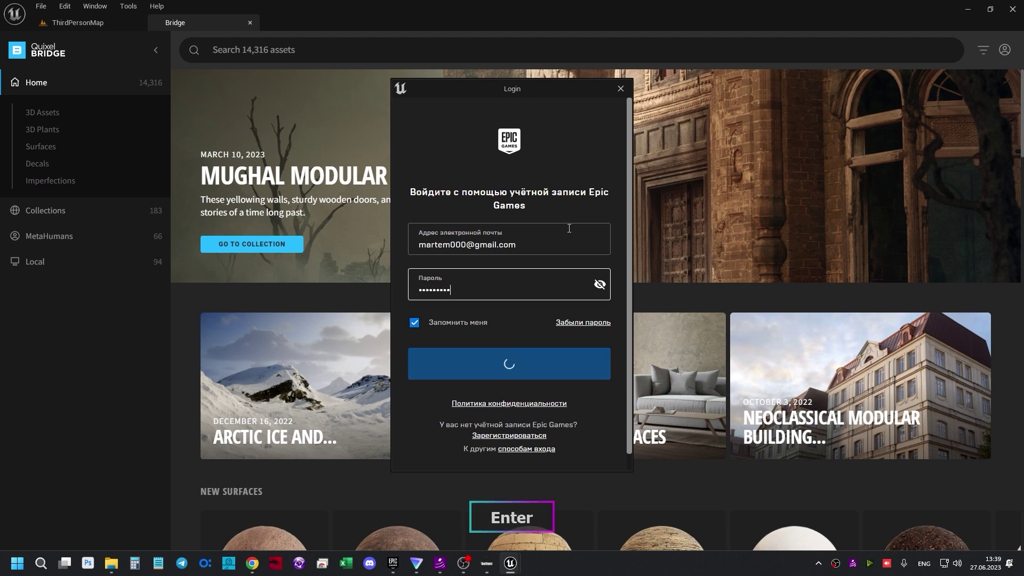
click(621, 88)
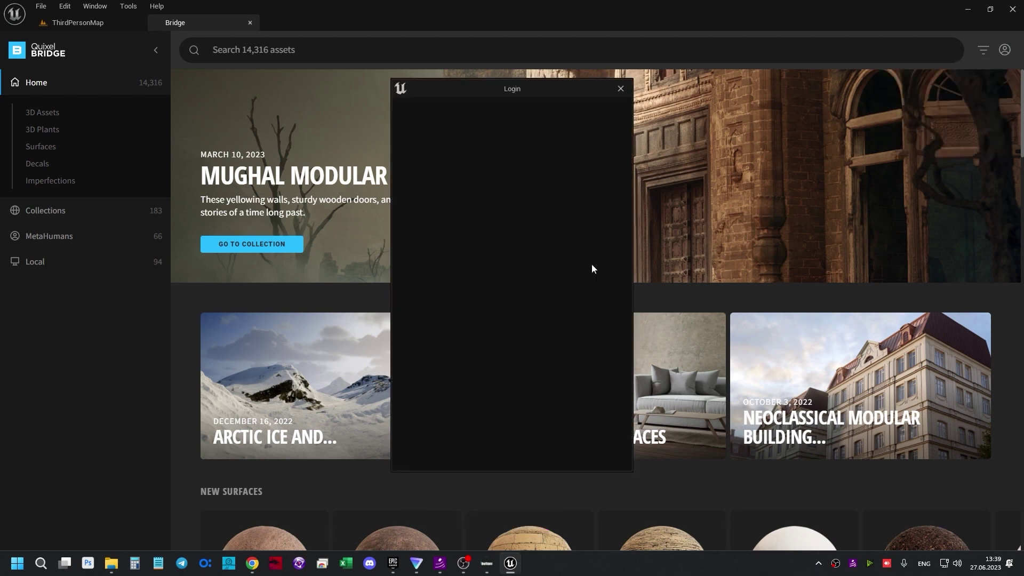
Check the signed-in account options, then go to the MetaHumans section
click(1004, 50)
click(888, 199)
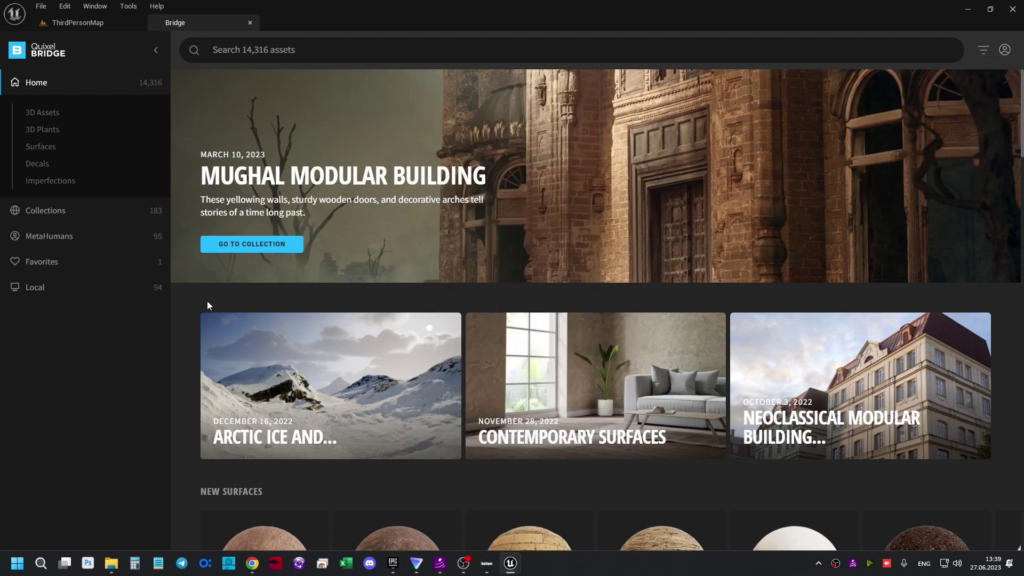
click(53, 241)
Open the MY1 MetaHuman's details panel from My MetaHumans
click(60, 181)
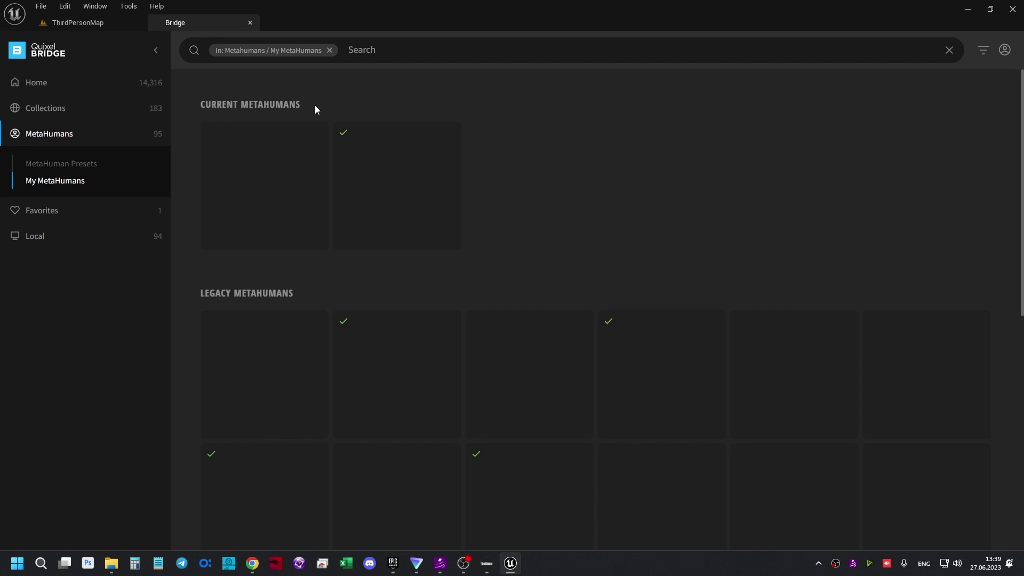
mouse_move(345, 138)
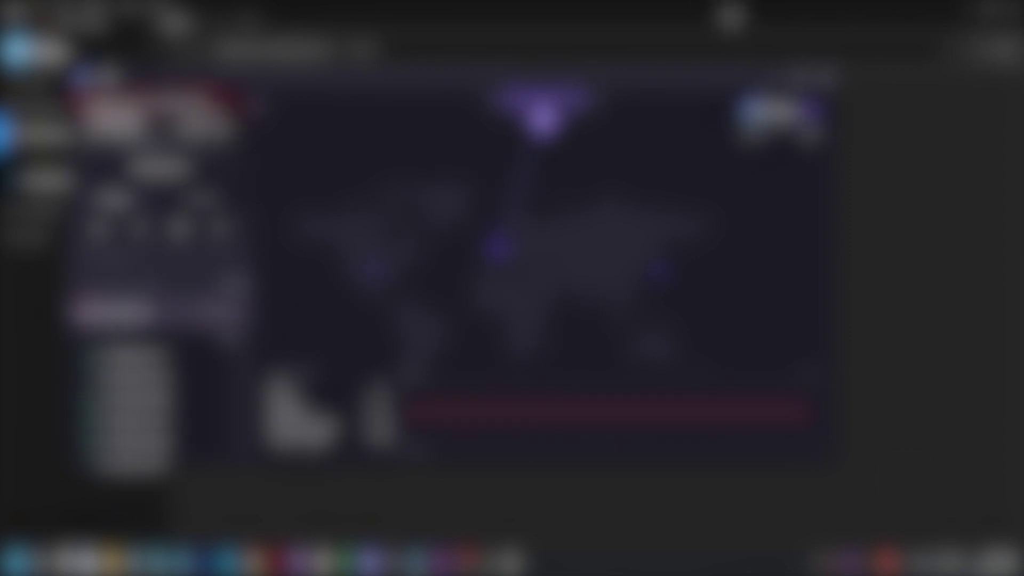
click(776, 102)
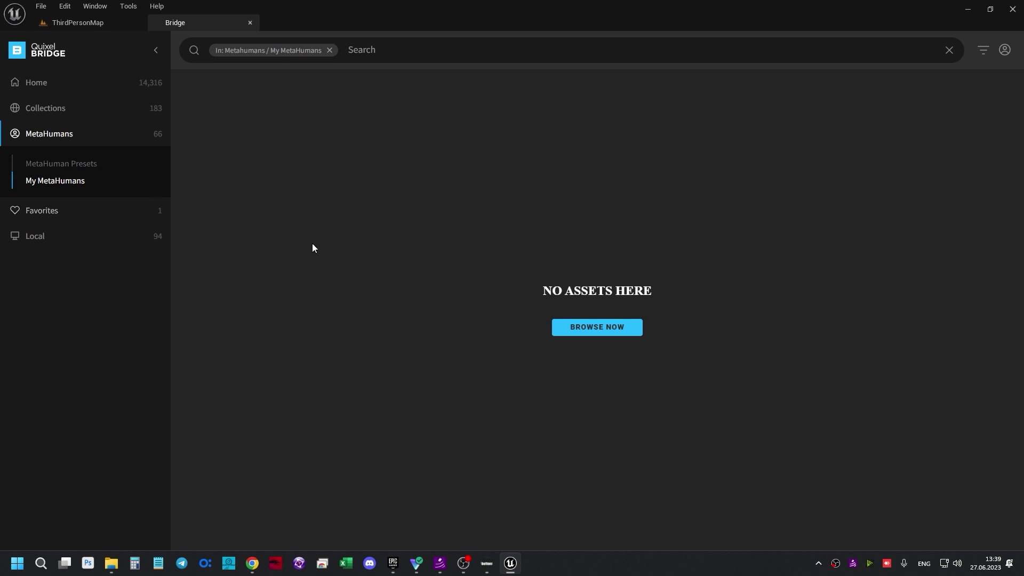
click(598, 329)
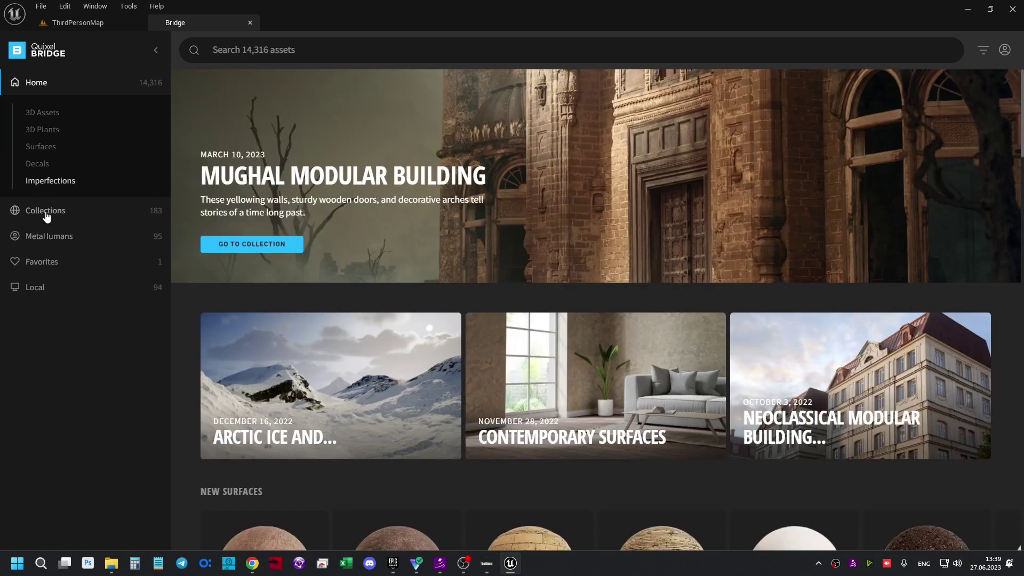
click(74, 243)
click(65, 184)
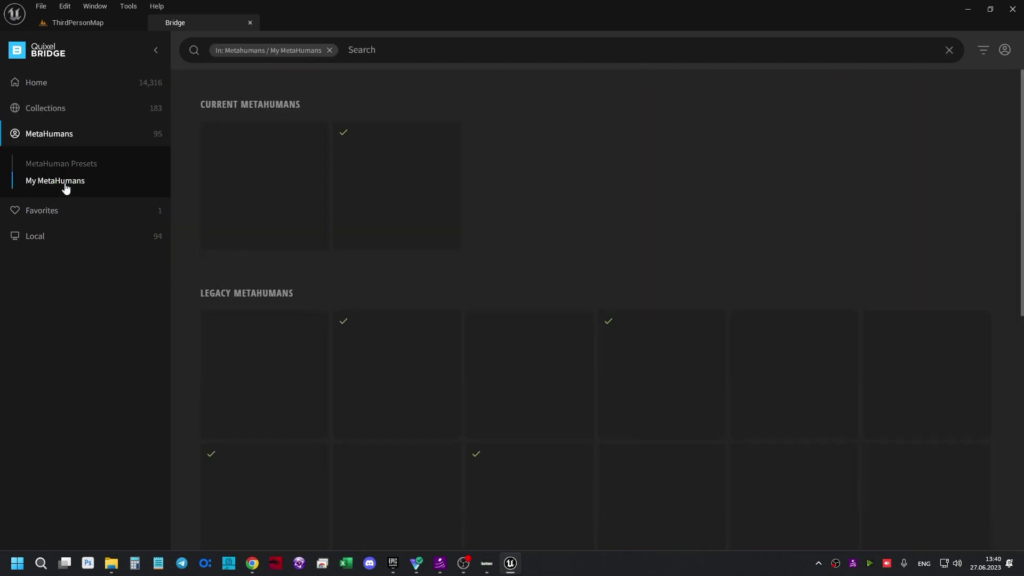
click(248, 205)
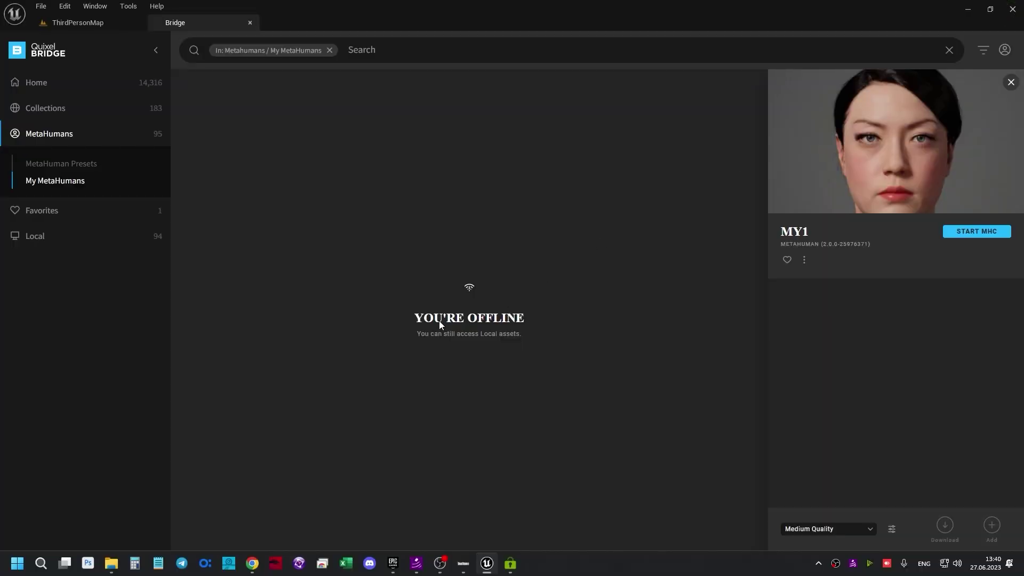
click(53, 180)
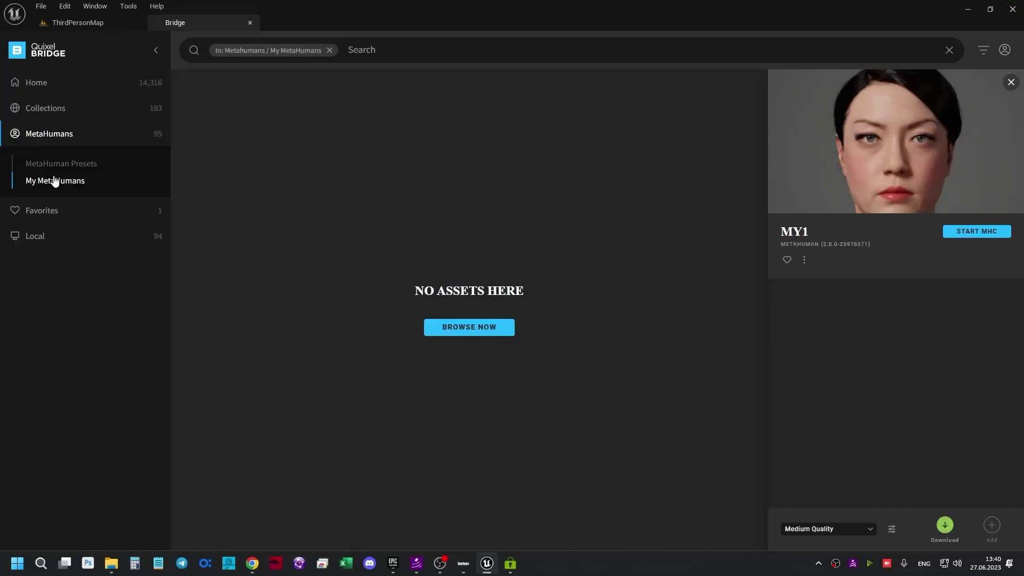
Reopen Quixel Bridge and open My1's details under My MetaHumans
click(250, 22)
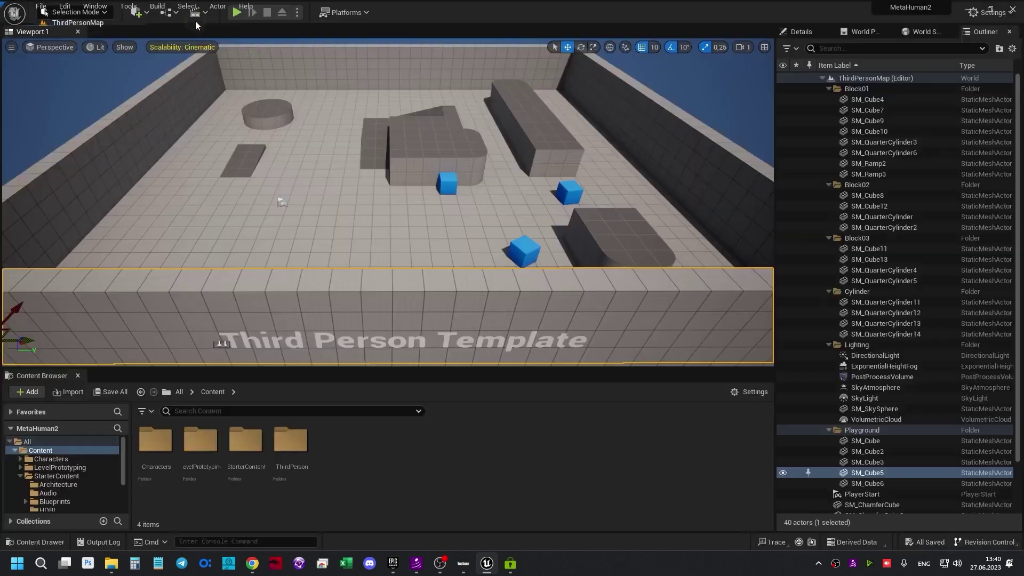
click(169, 42)
click(136, 42)
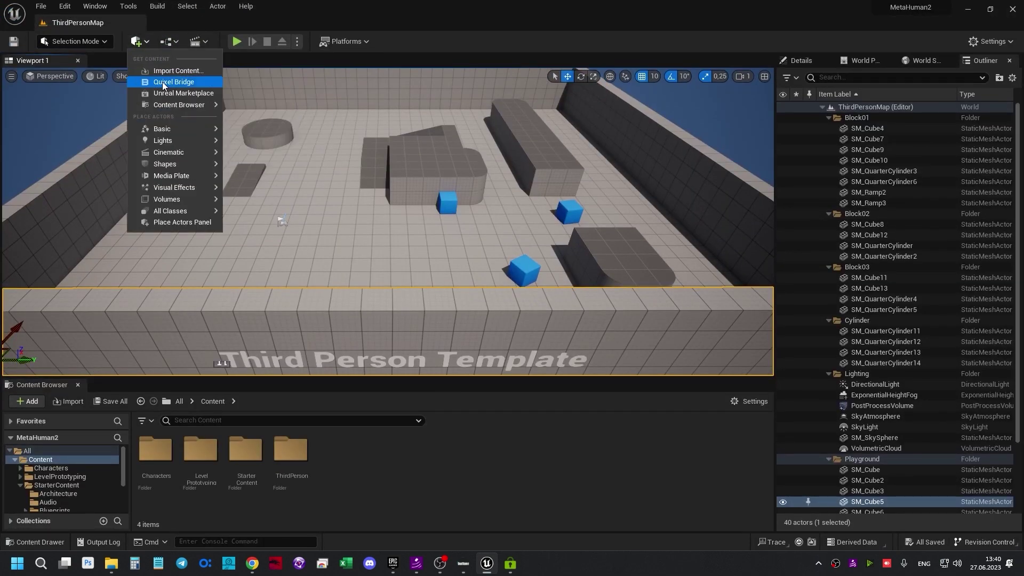
click(166, 81)
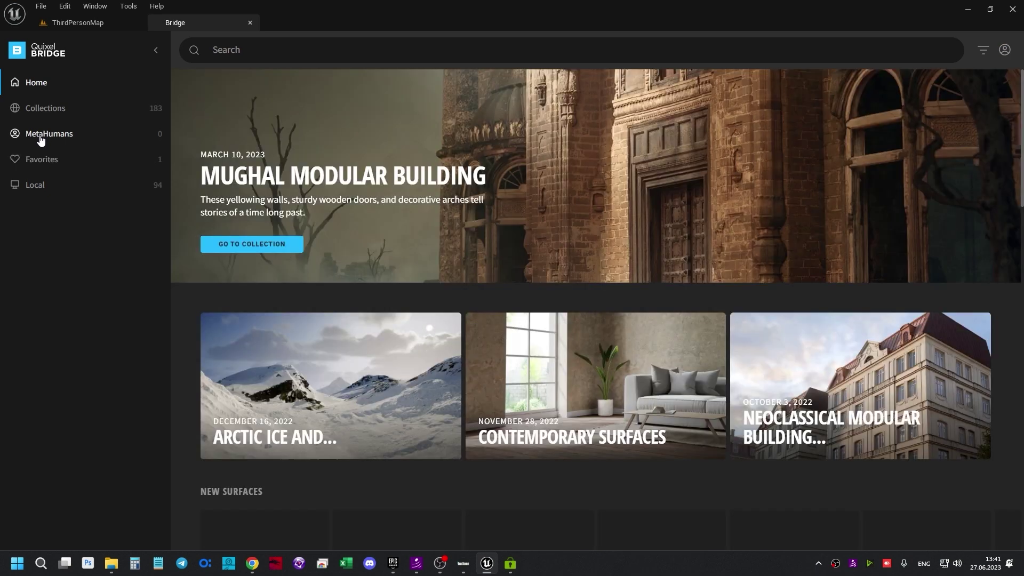
click(41, 137)
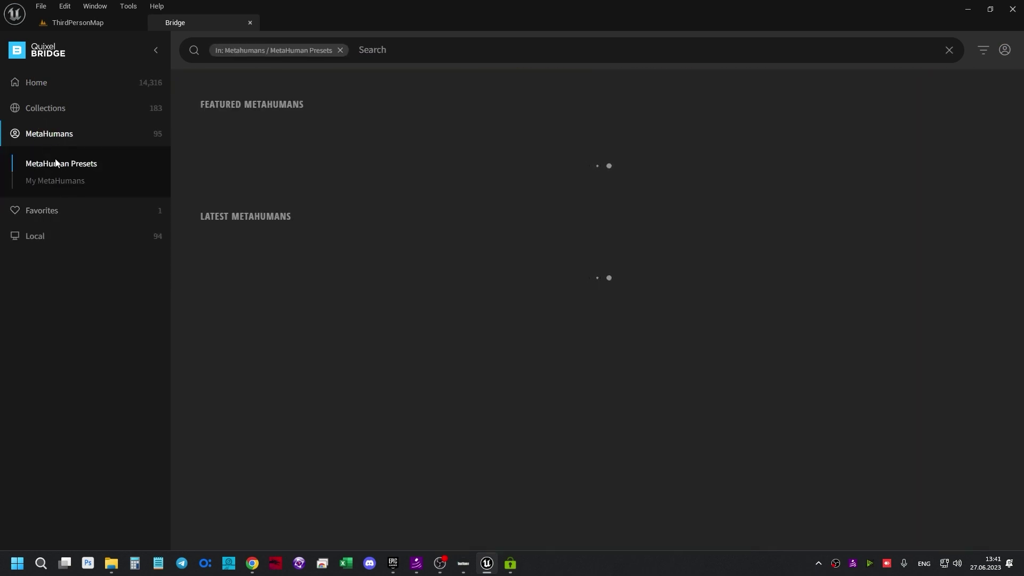
click(64, 181)
click(310, 205)
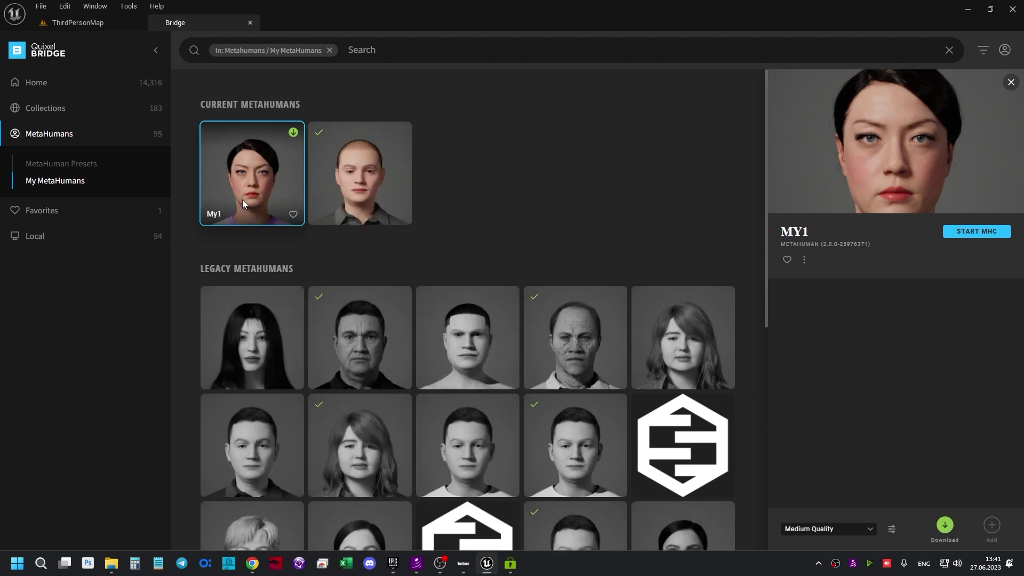
Download My1 at Low Quality
click(865, 529)
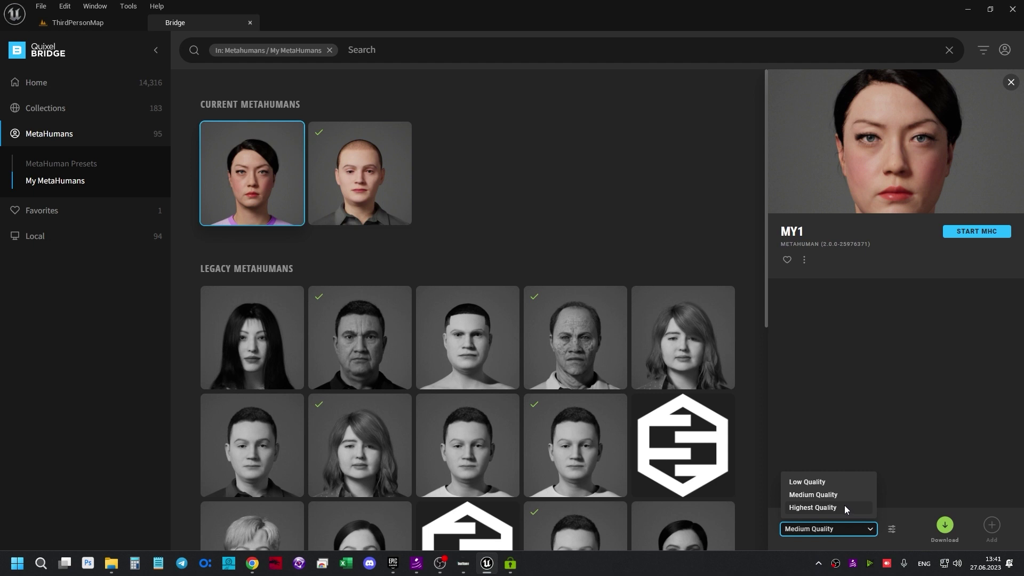
click(843, 484)
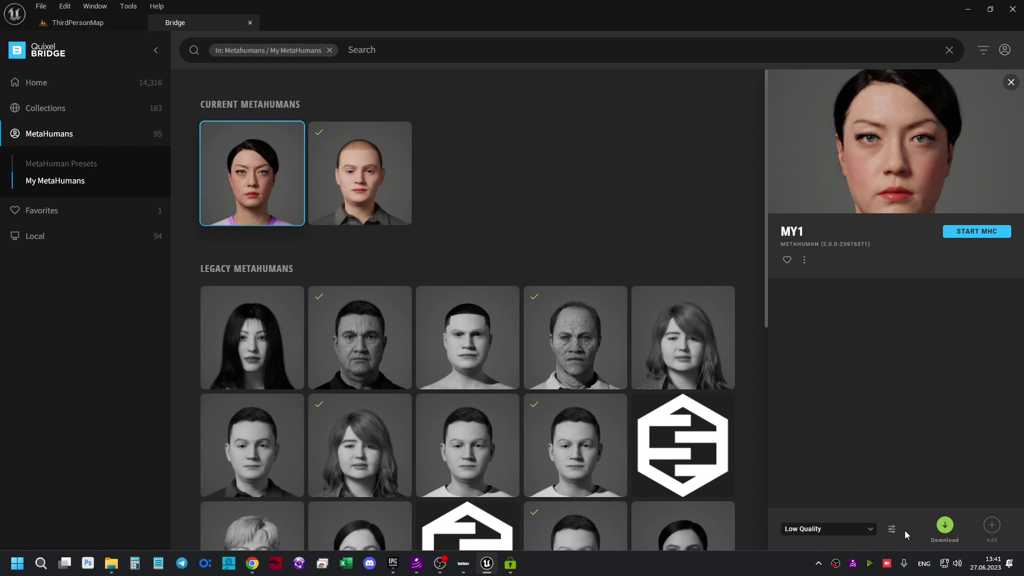
click(946, 527)
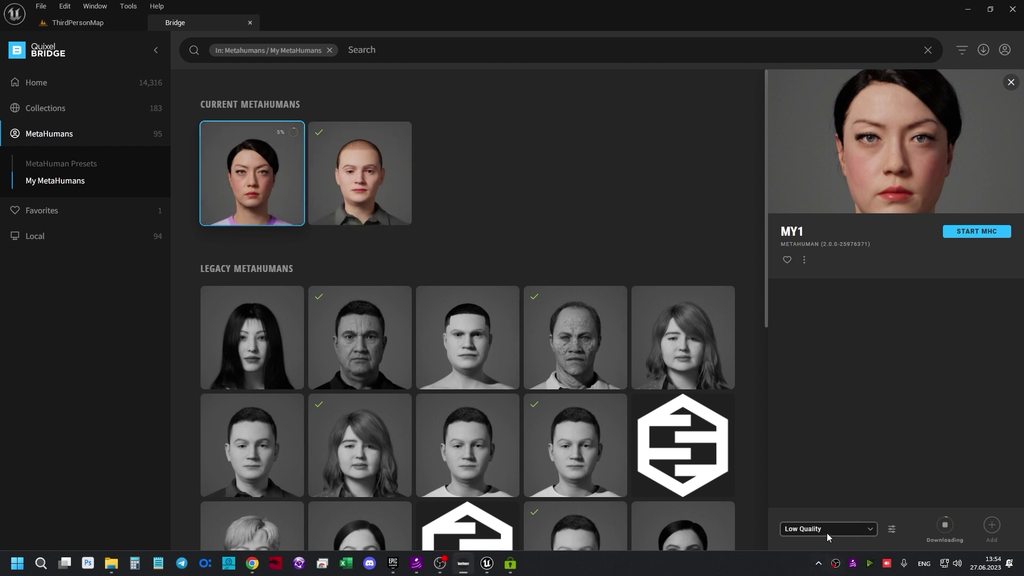
Look up the size of ARTEM_52's UAssets folder on disk (about 1,68 GB) in its Properties
click(356, 169)
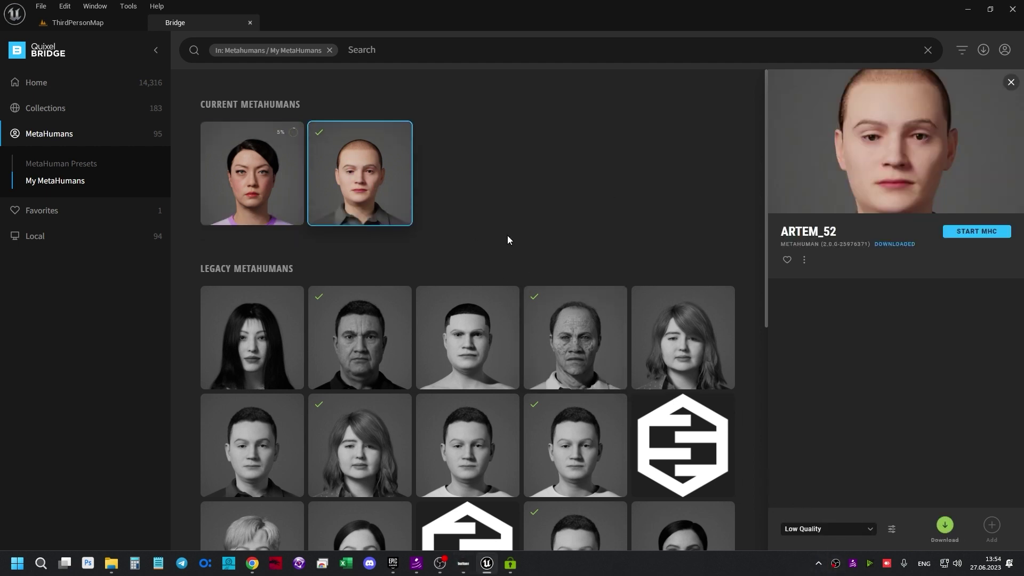
click(869, 531)
click(840, 494)
right_click(375, 178)
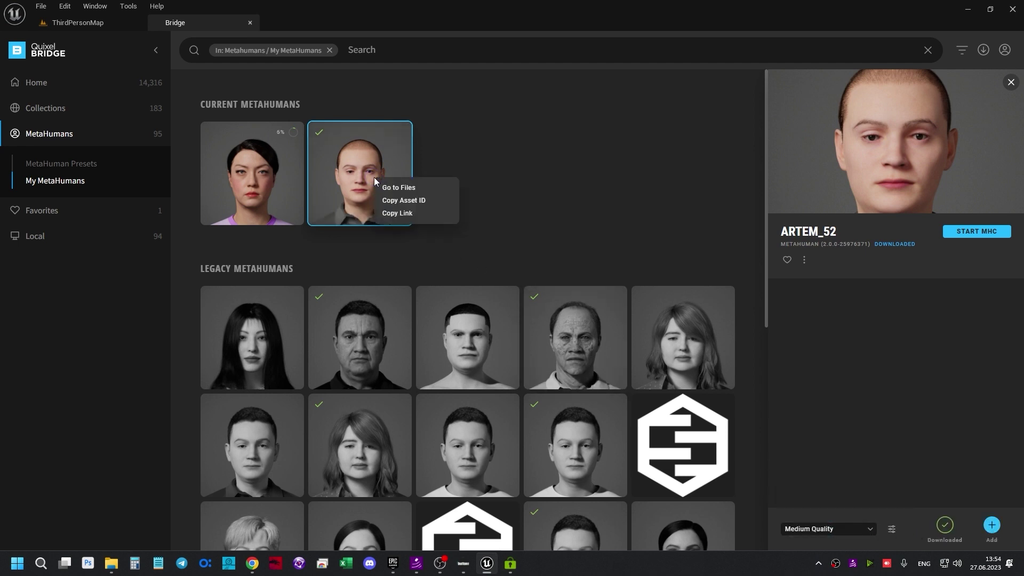
click(409, 188)
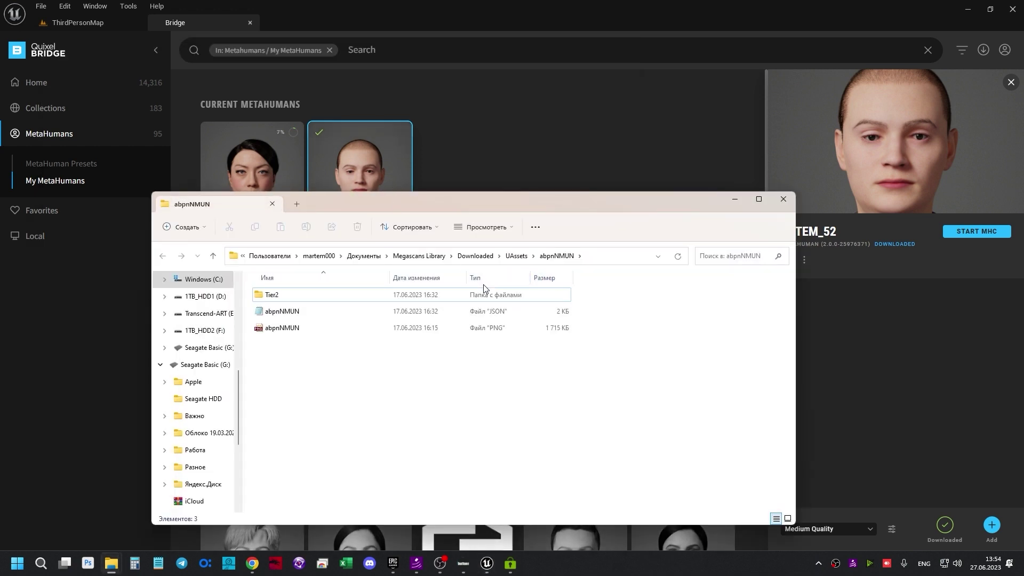
key(alt+Up)
key(alt+Return)
double_click(651, 386)
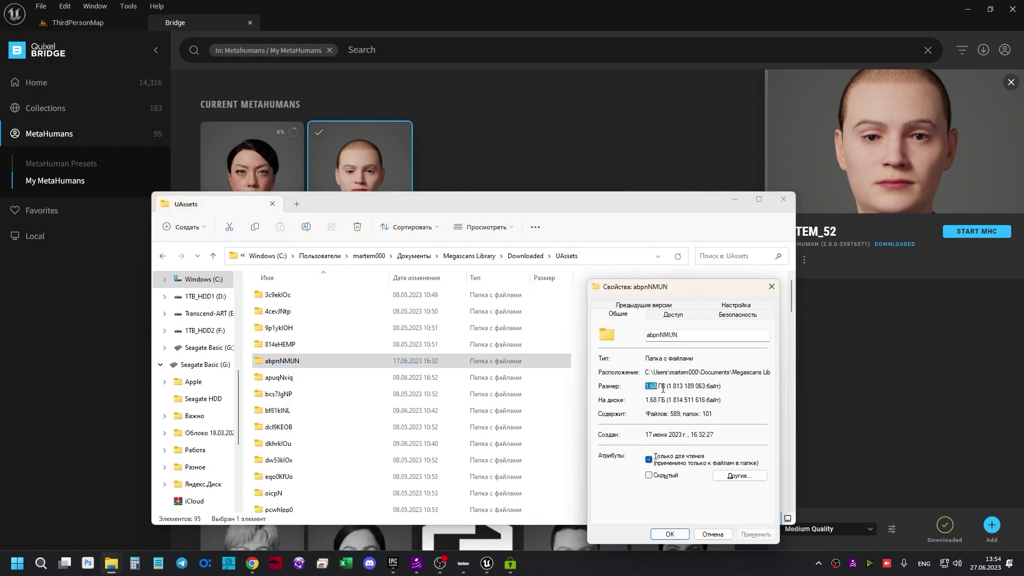
click(771, 288)
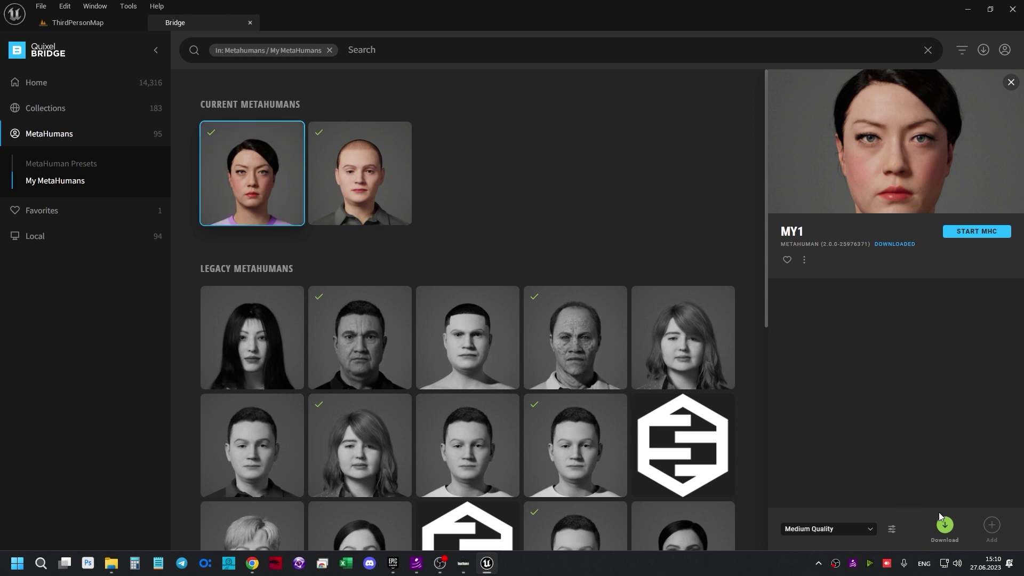
Import the My1 MetaHuman into the Unreal project at Low Quality
click(831, 528)
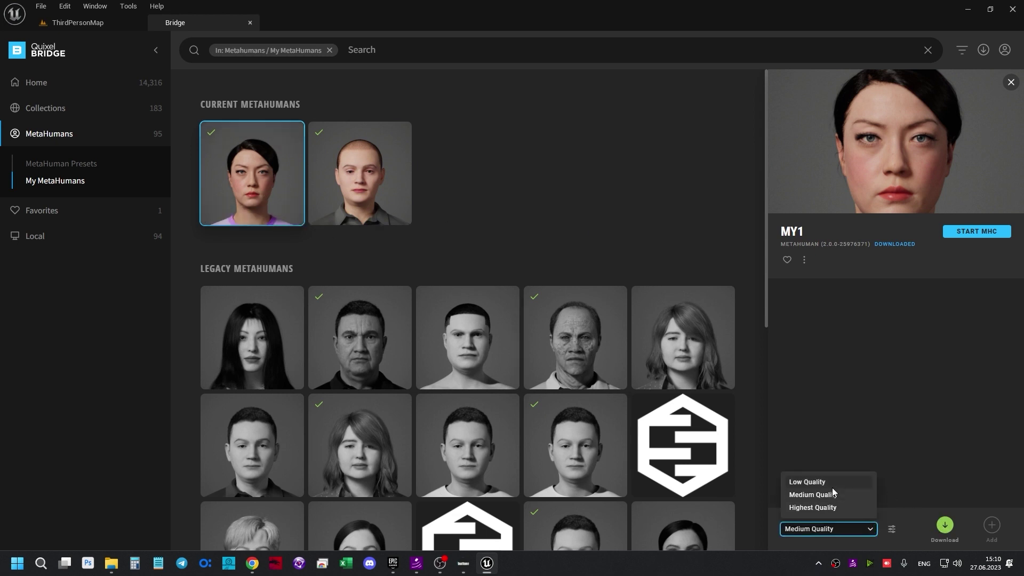
click(830, 480)
click(807, 524)
click(817, 515)
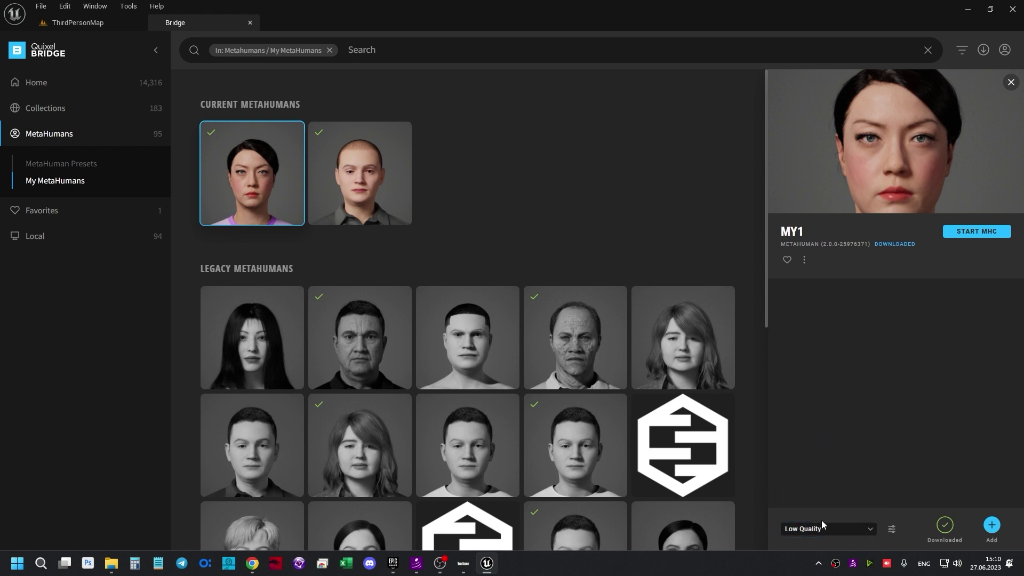
click(993, 527)
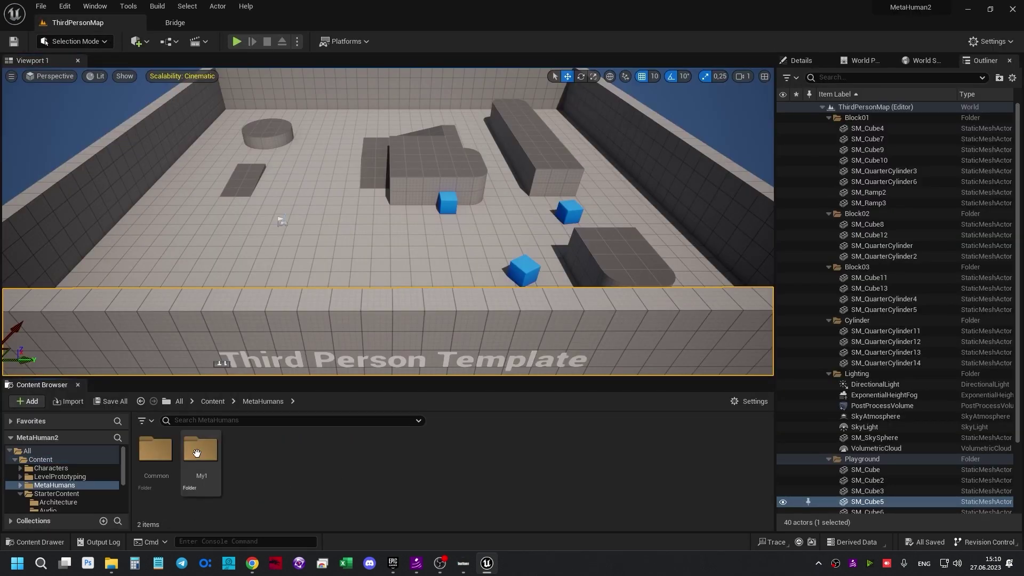
Place the BP_My1 blueprint from MetaHumans > My1 into the ThirdPersonMap level
double_click(200, 450)
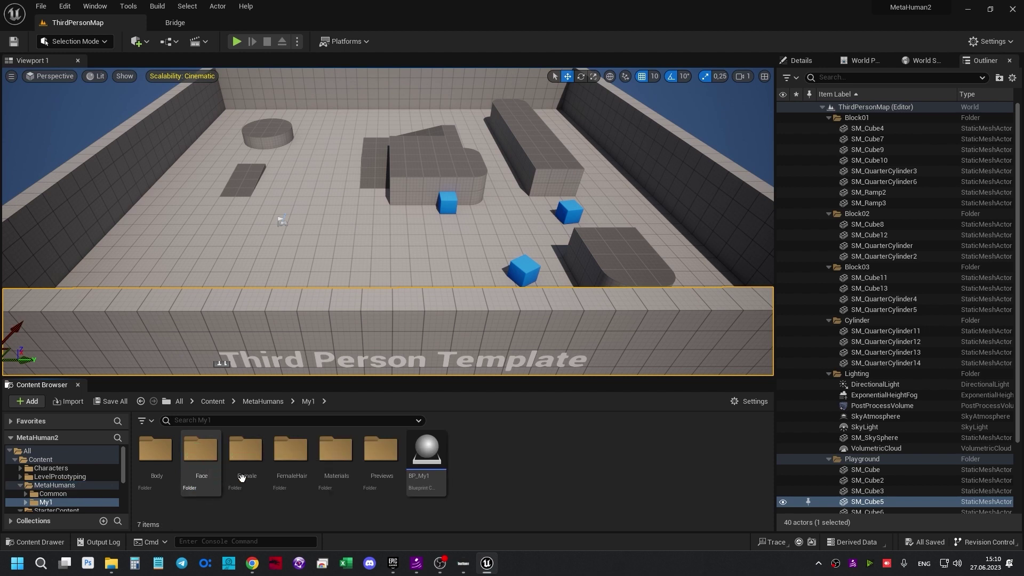
click(427, 486)
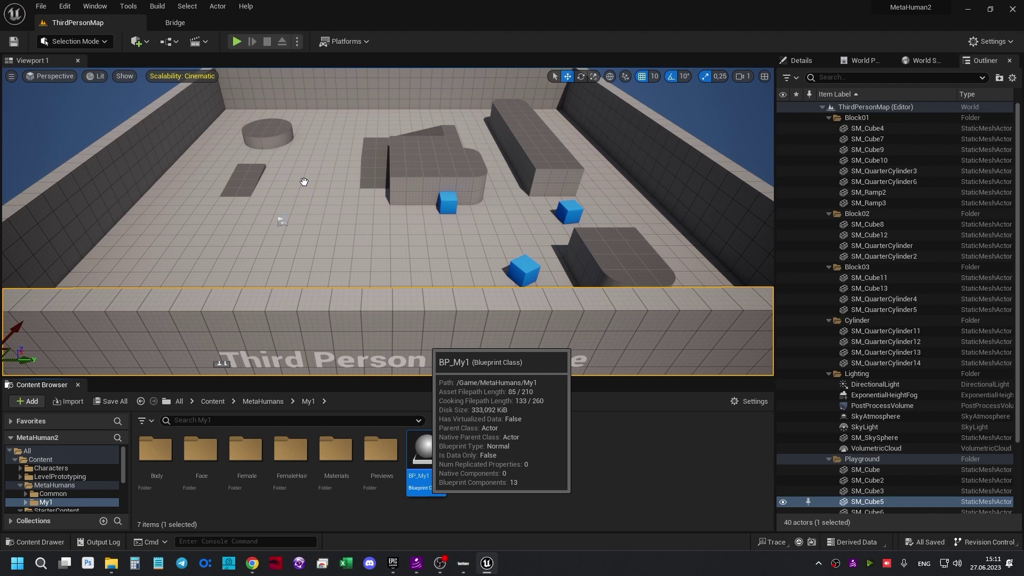
click(155, 16)
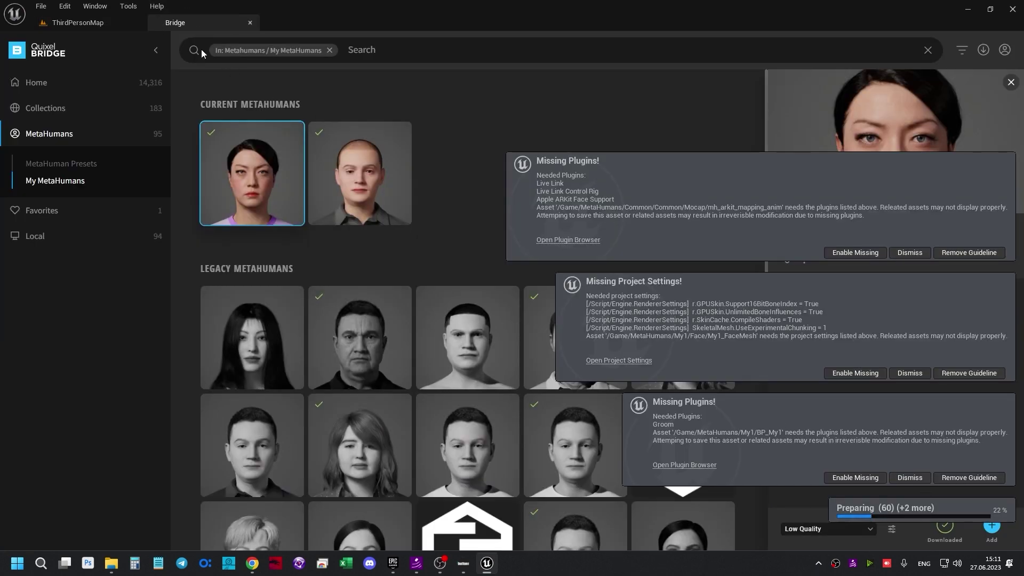
Enable the missing Live Link, Groom plugins and project settings, then restart the editor
click(850, 253)
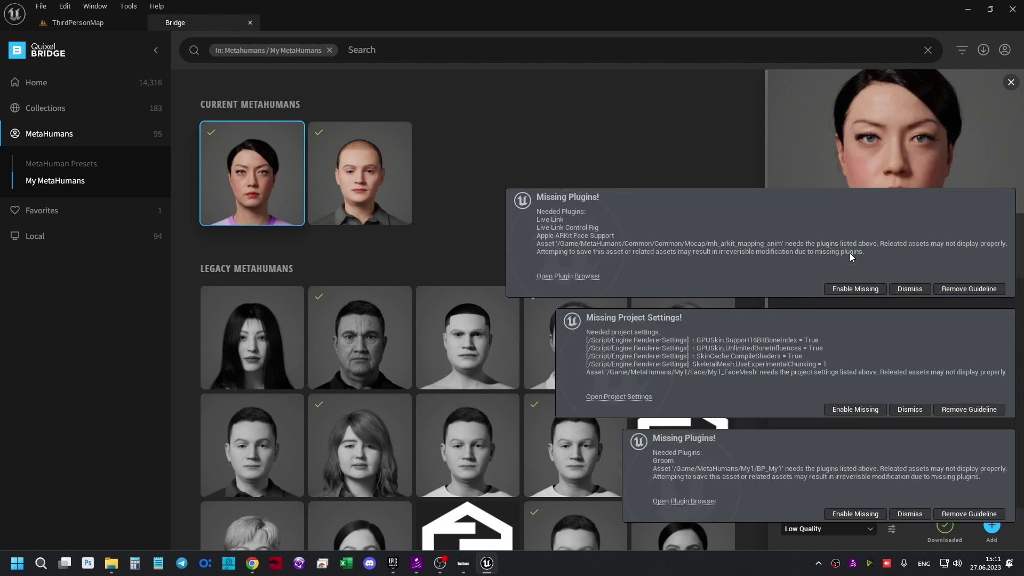
click(855, 409)
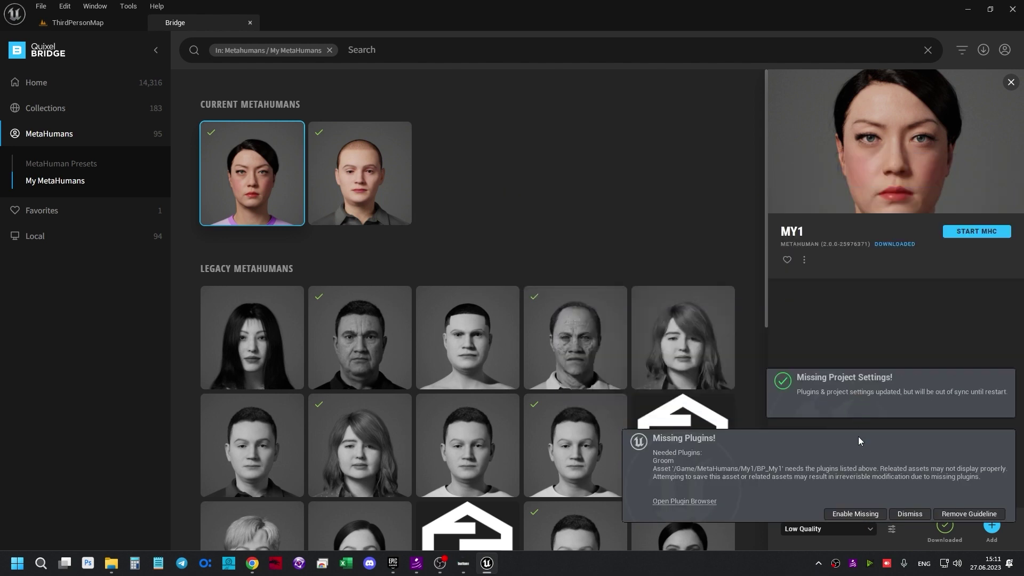
click(864, 512)
click(109, 28)
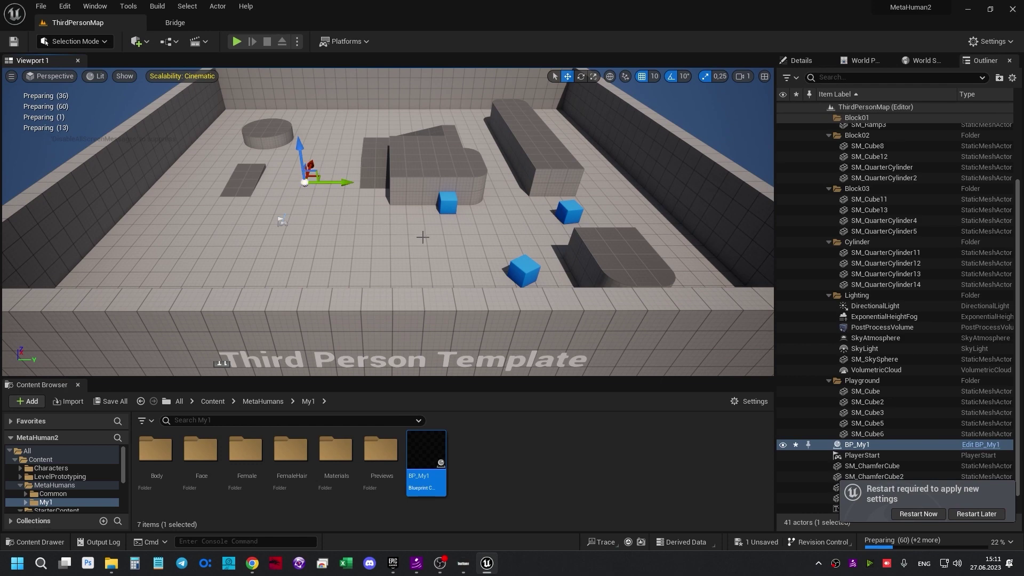
click(933, 513)
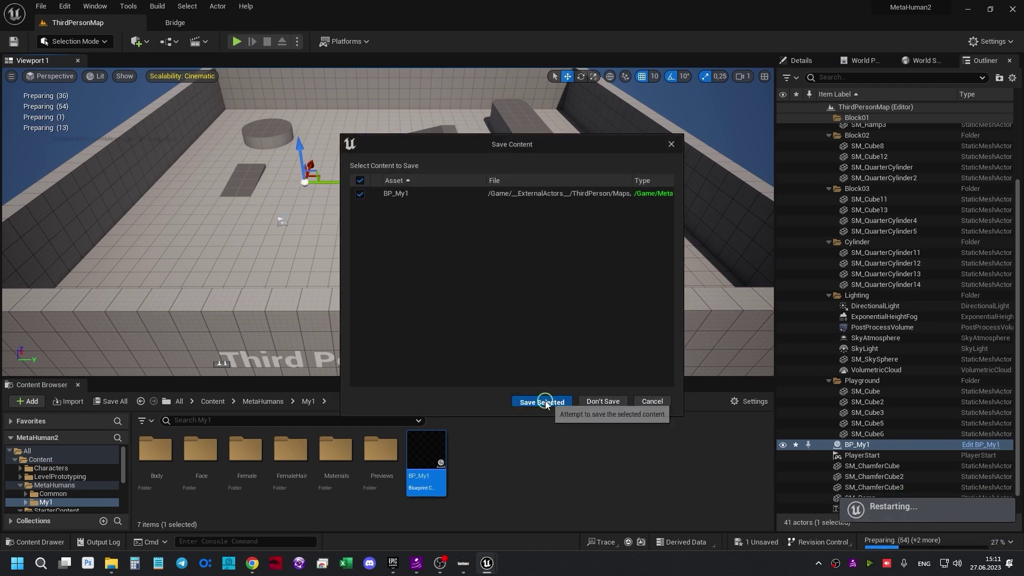
Save BP_My1 at the restart prompt, then frame the My1 character in the viewport
click(545, 402)
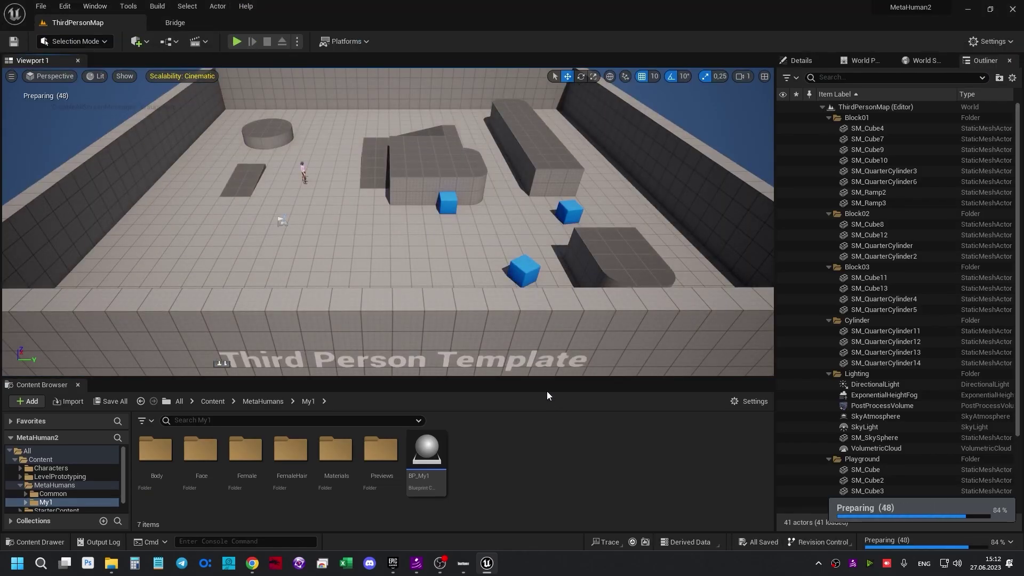
click(313, 178)
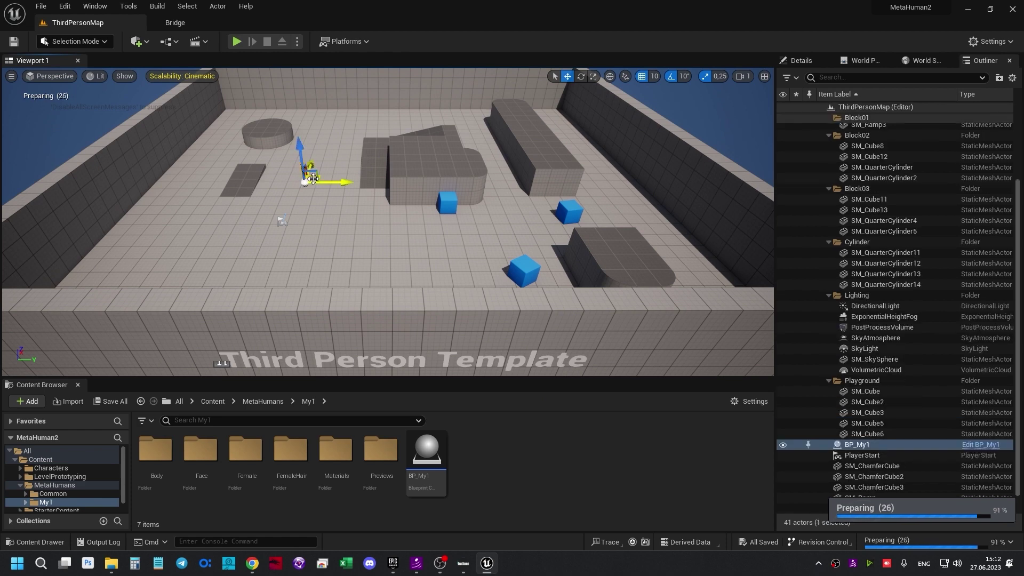
key(f)
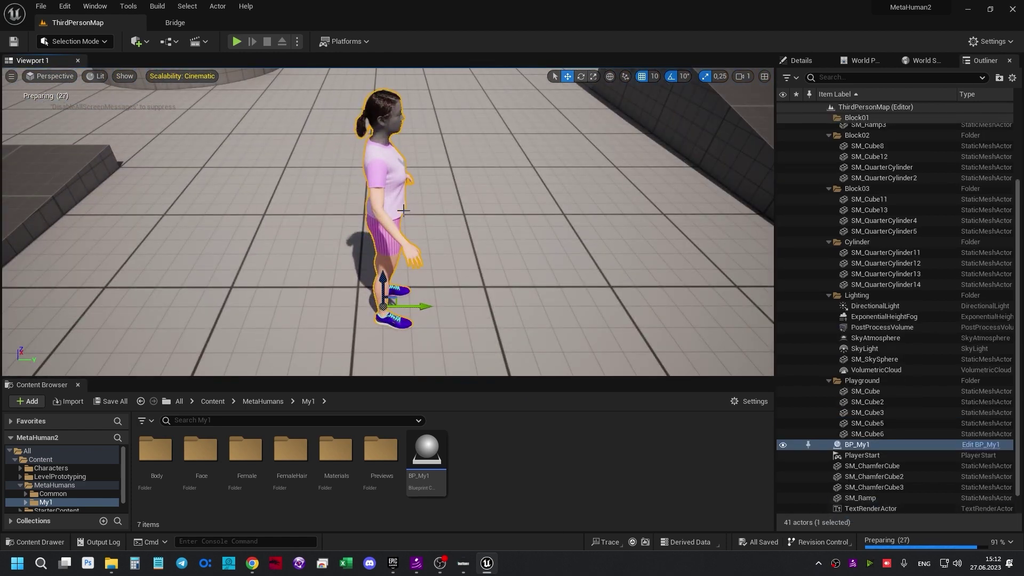
key(f)
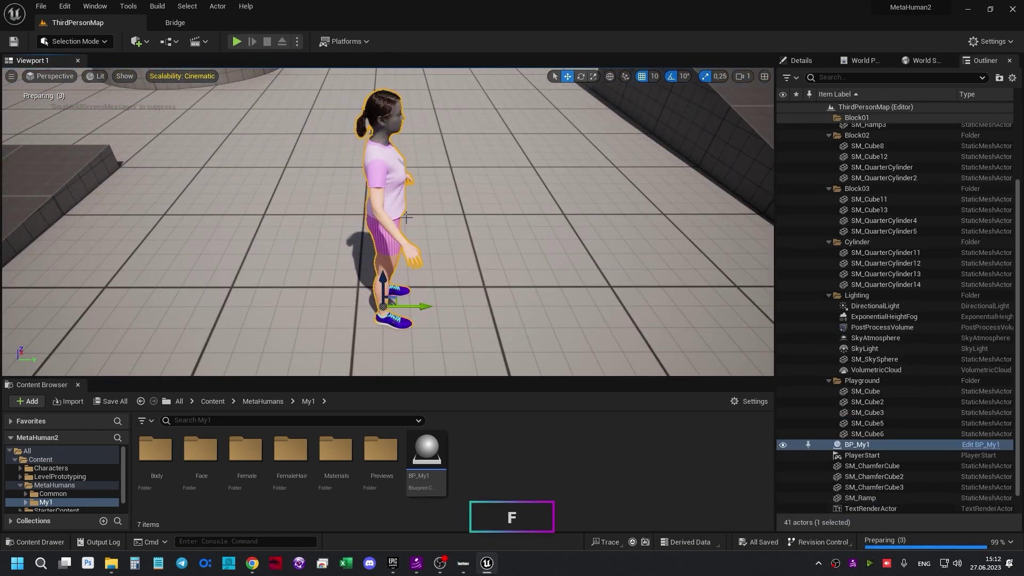
alt+drag(404, 211, 133, 219)
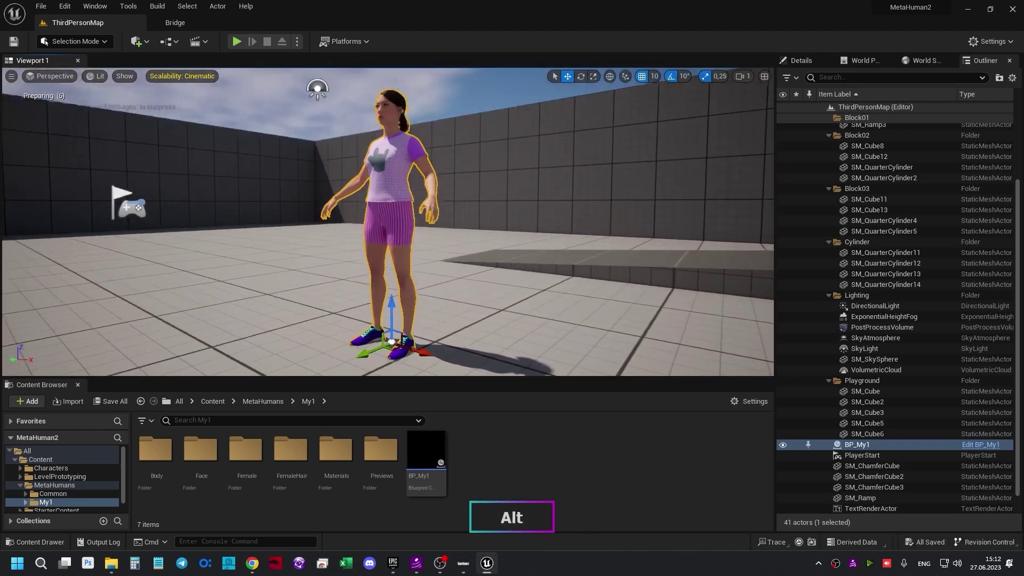
alt+drag(530, 144, 373, 146)
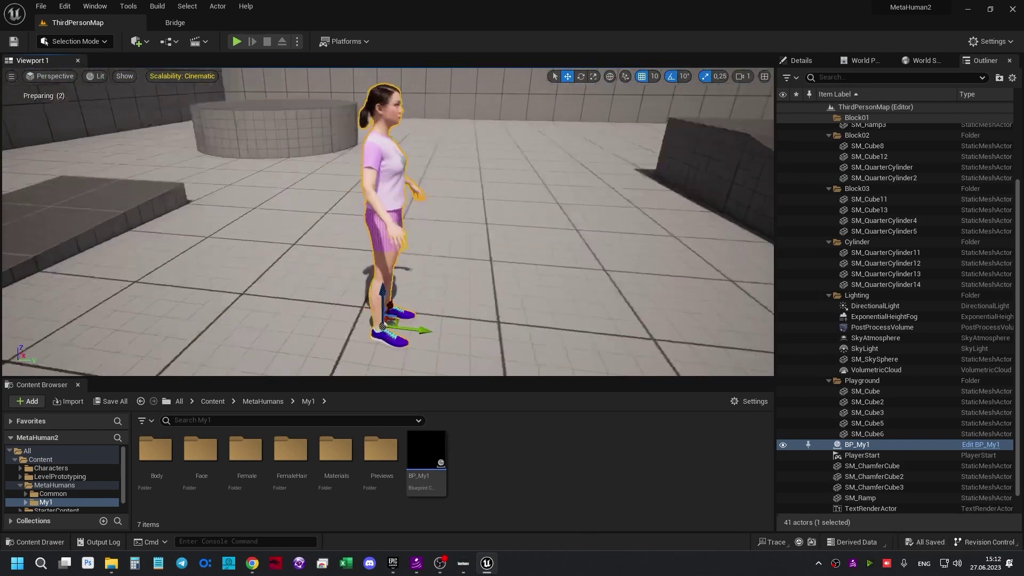
Turn My1 to face the camera, frame her face, and save all with File > Save All
click(581, 76)
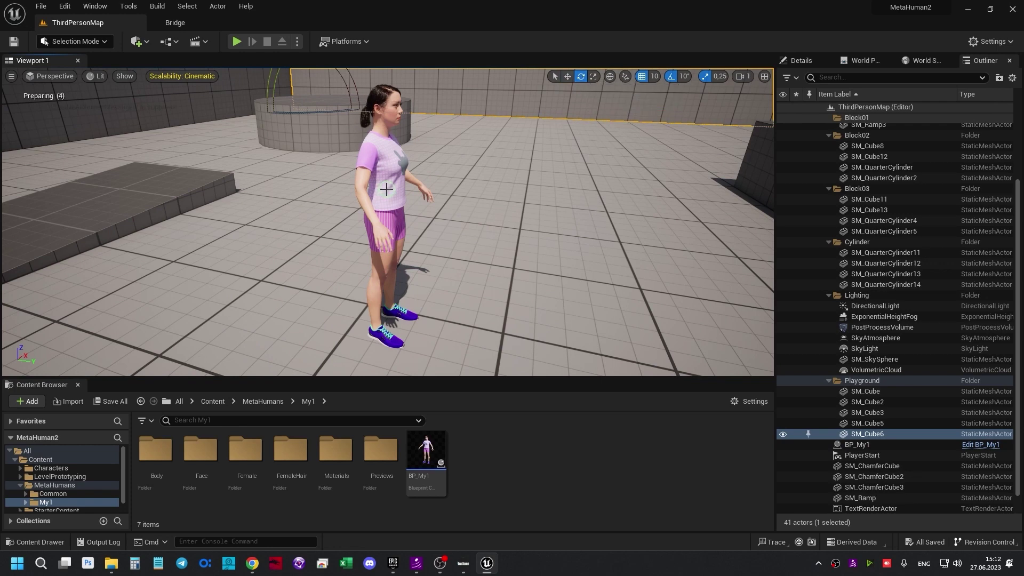
drag(424, 351, 442, 315)
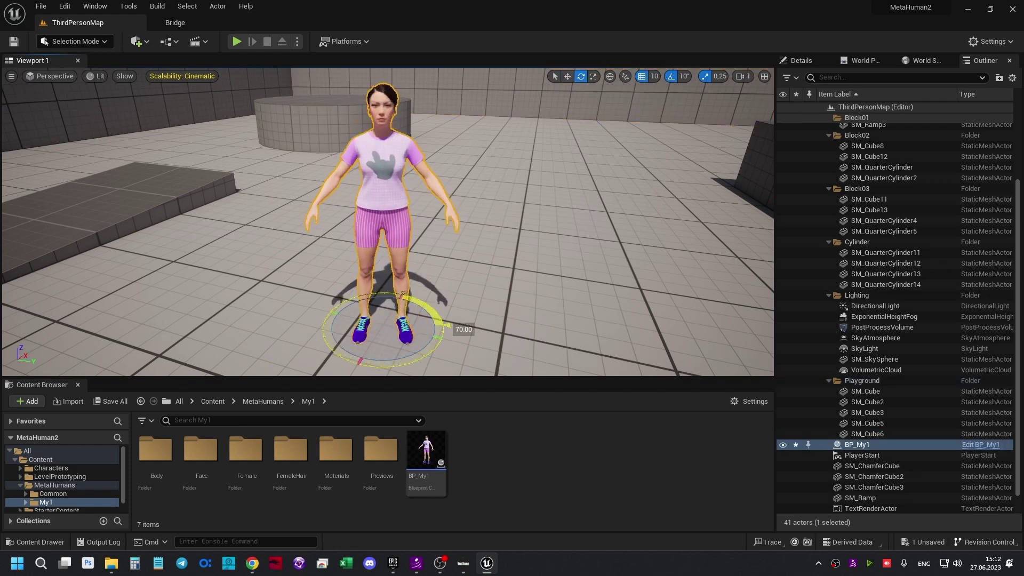
alt+drag(302, 364, 320, 341)
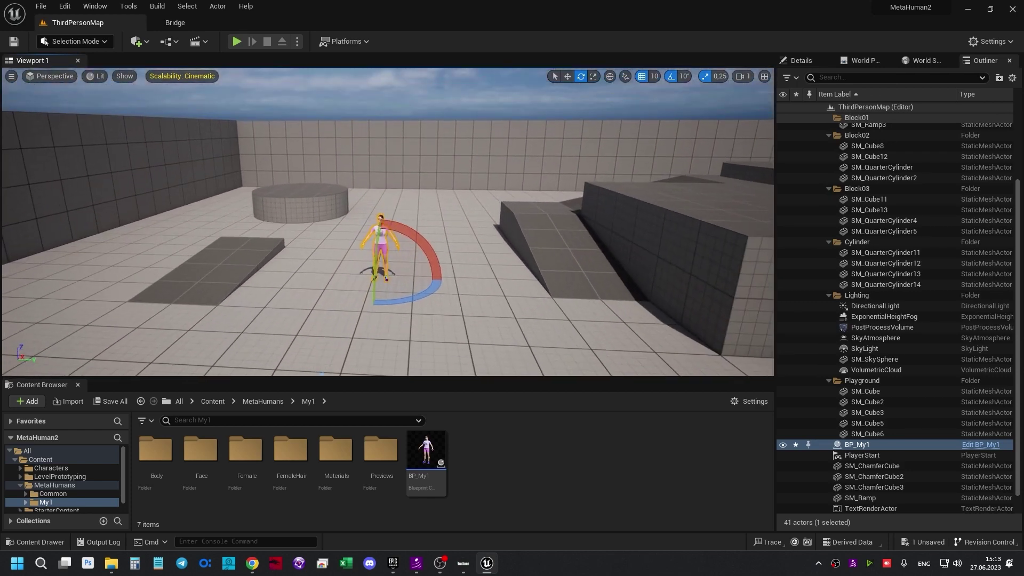
alt+drag(320, 341, 342, 320)
mouse_move(341, 320)
right_down()
mouse_move(352, 315)
mouse_move(373, 224)
mouse_move(373, 240)
mouse_move(384, 234)
right_up()
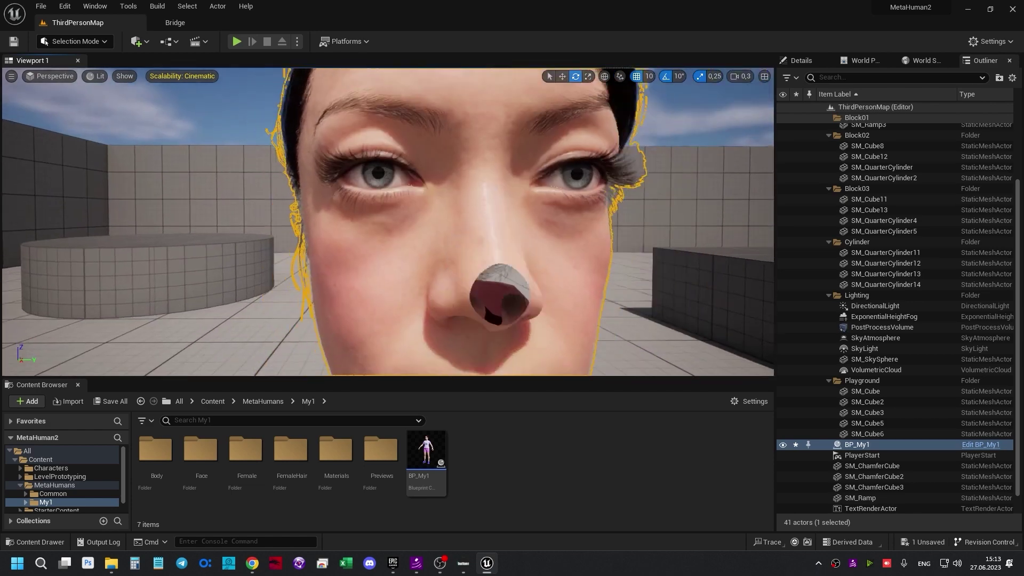
right_drag(384, 235, 68, 248)
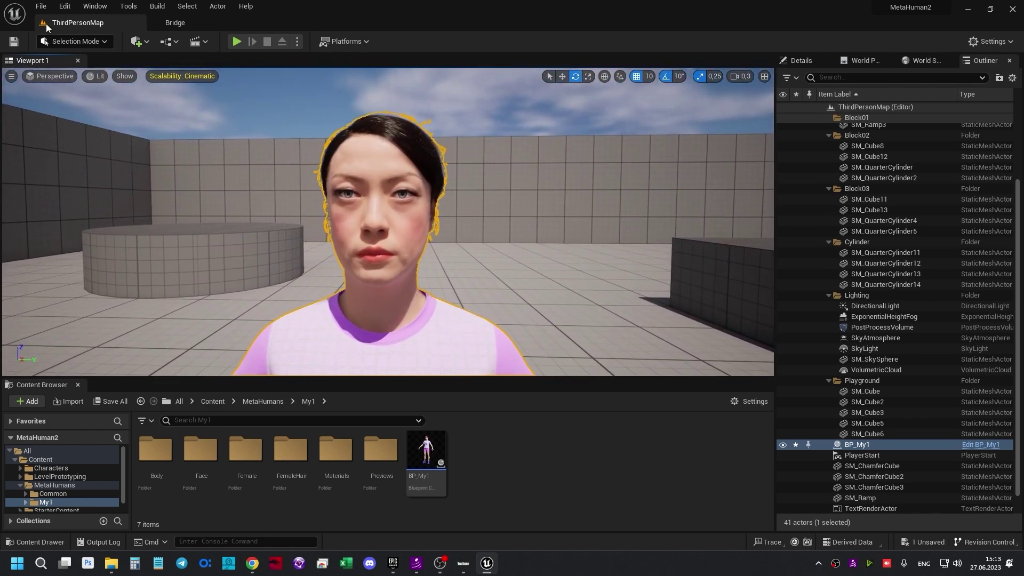
click(40, 6)
click(64, 100)
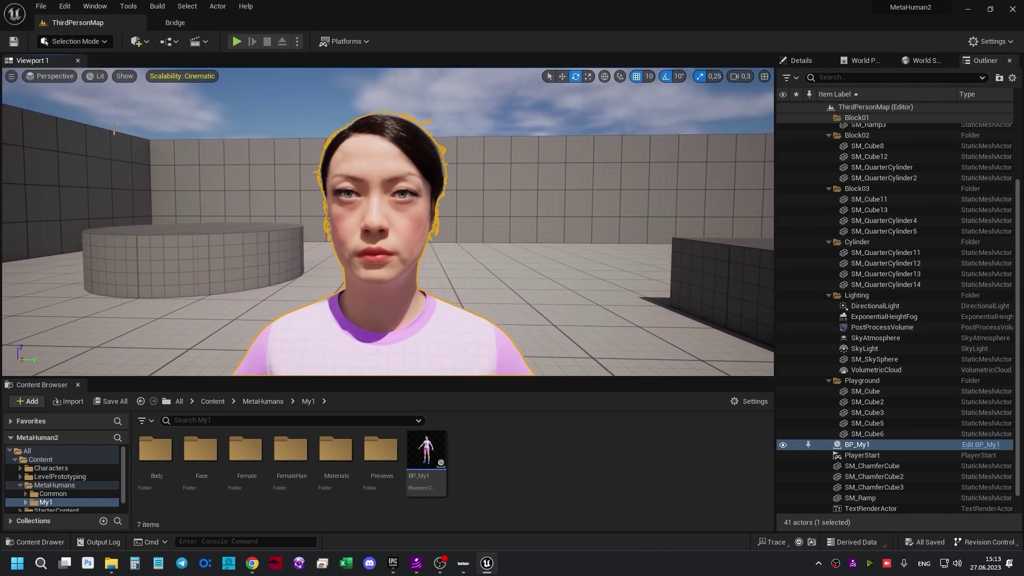
click(11, 76)
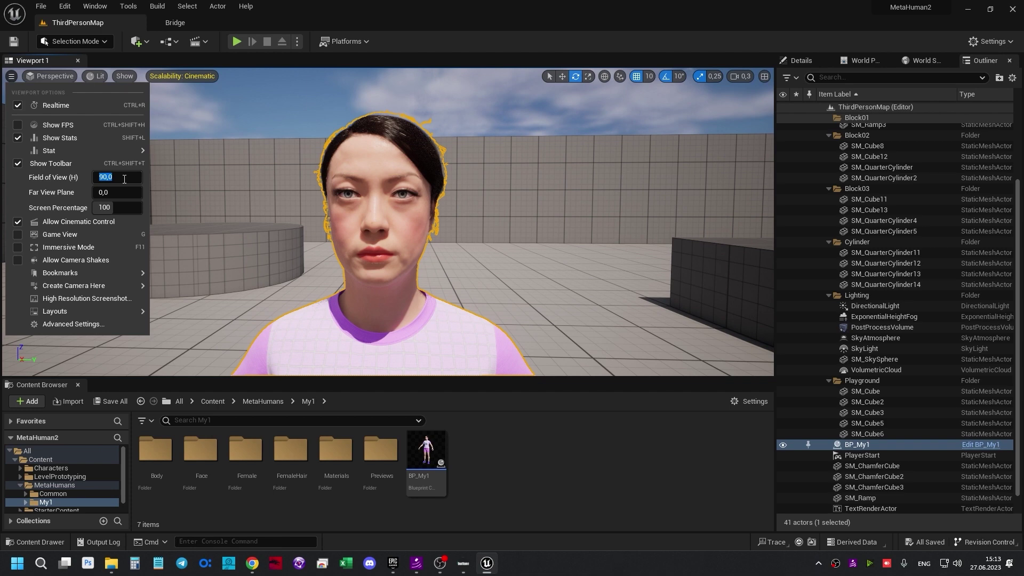
Narrow the field of view to 50 to inspect her eye closely, then restore it to 90
text(50)
key(Return)
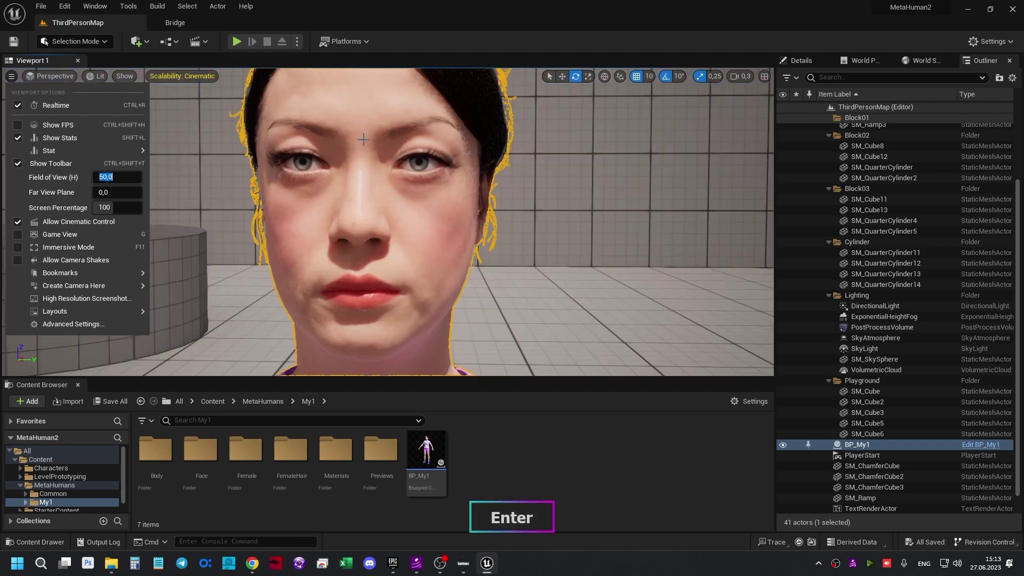
scroll(108, 174, down, 2)
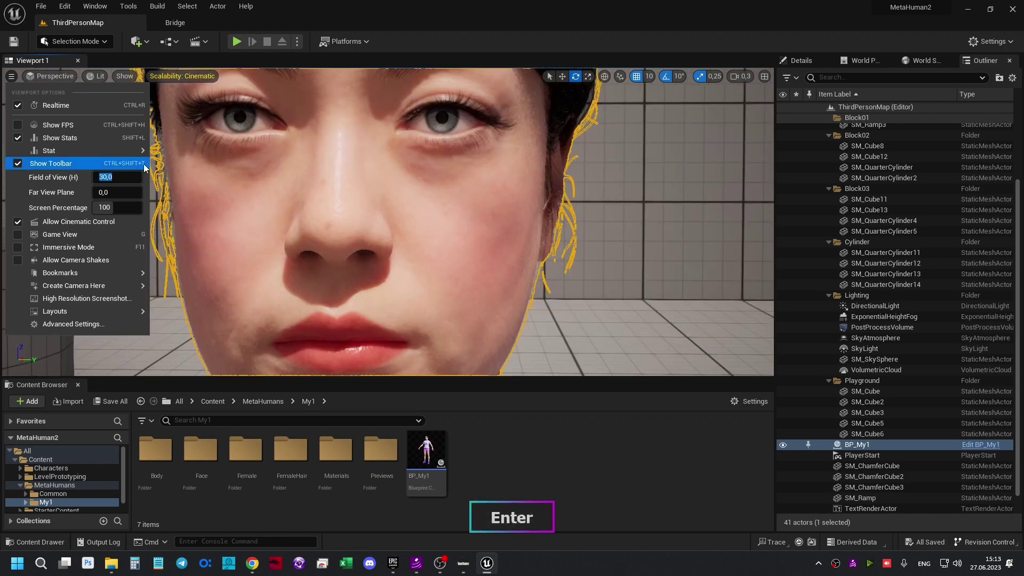
drag(160, 160, 160, 134)
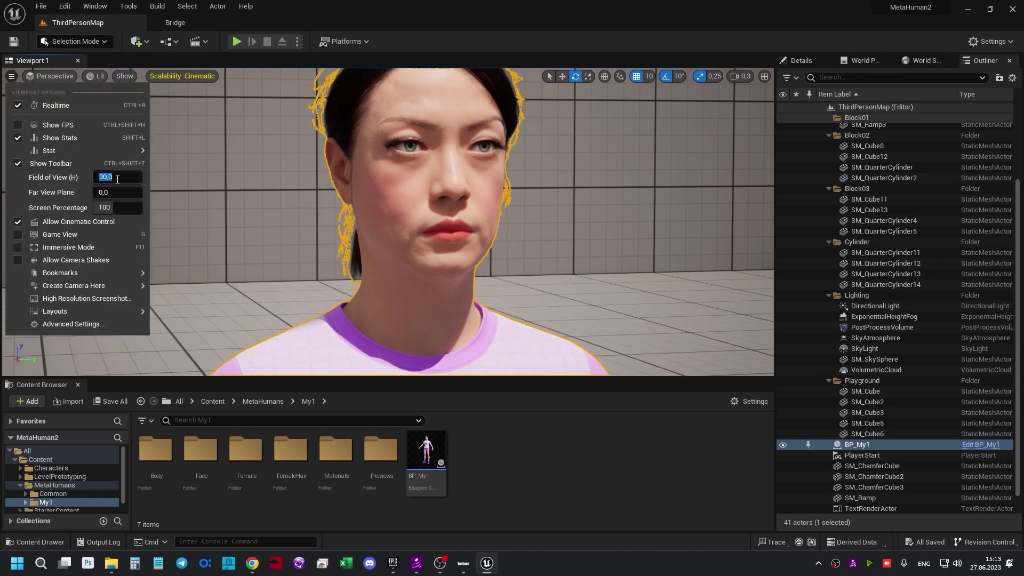
text(90)
key(Return)
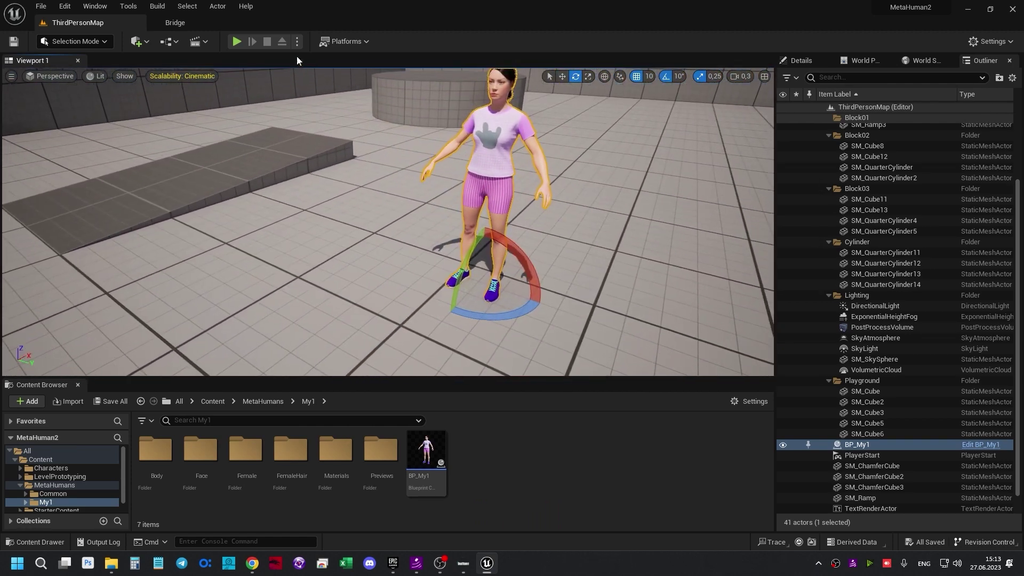
Play-test the level, running the player character past the MetaHuman, then stop the session
click(237, 41)
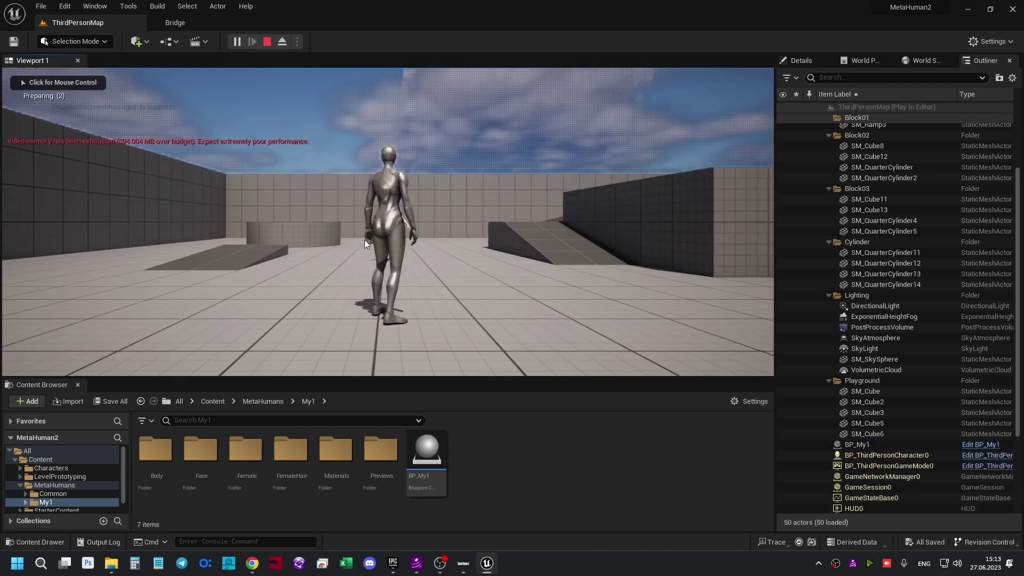
click(365, 243)
key(w)
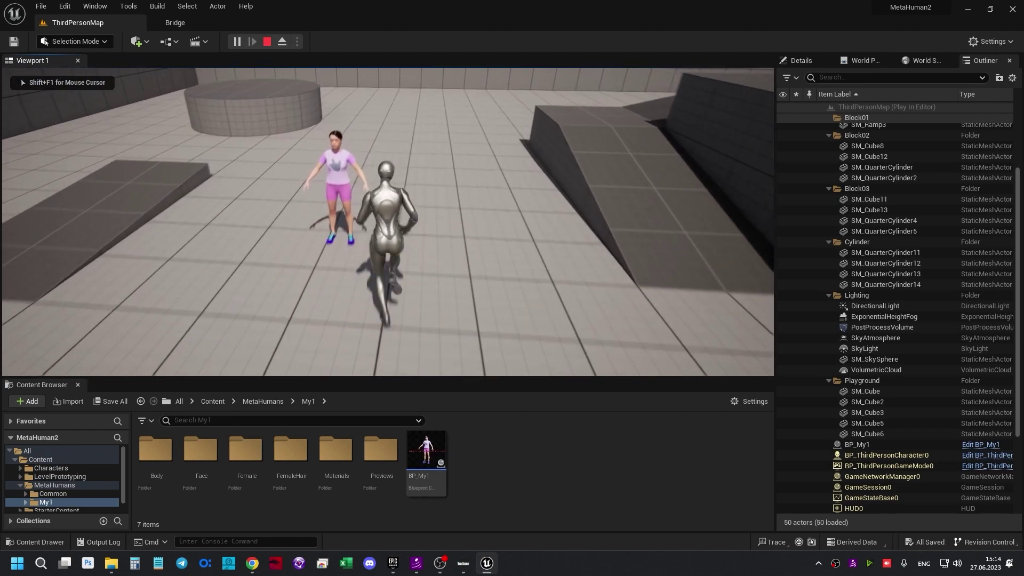
key(s)
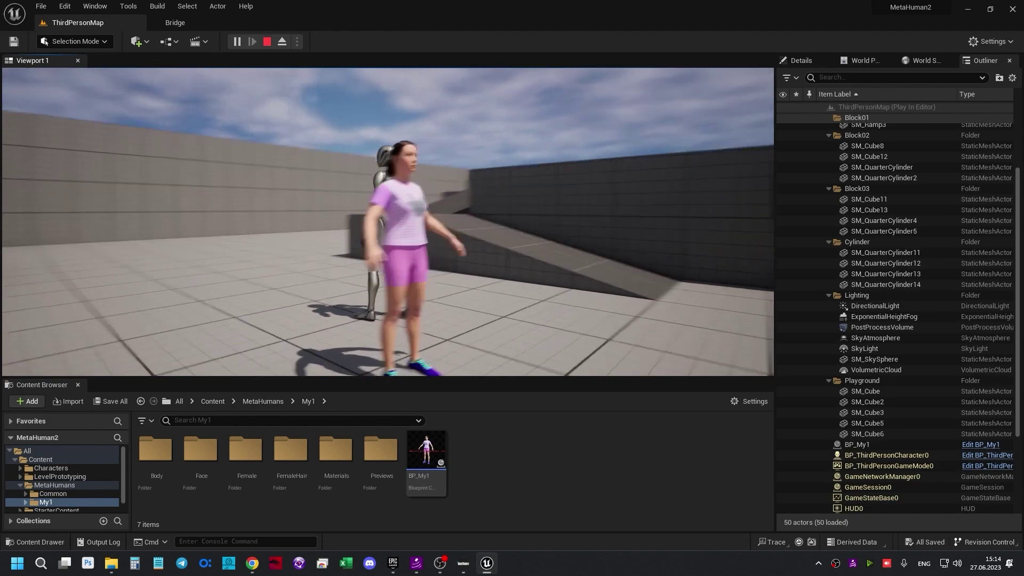
key(w)
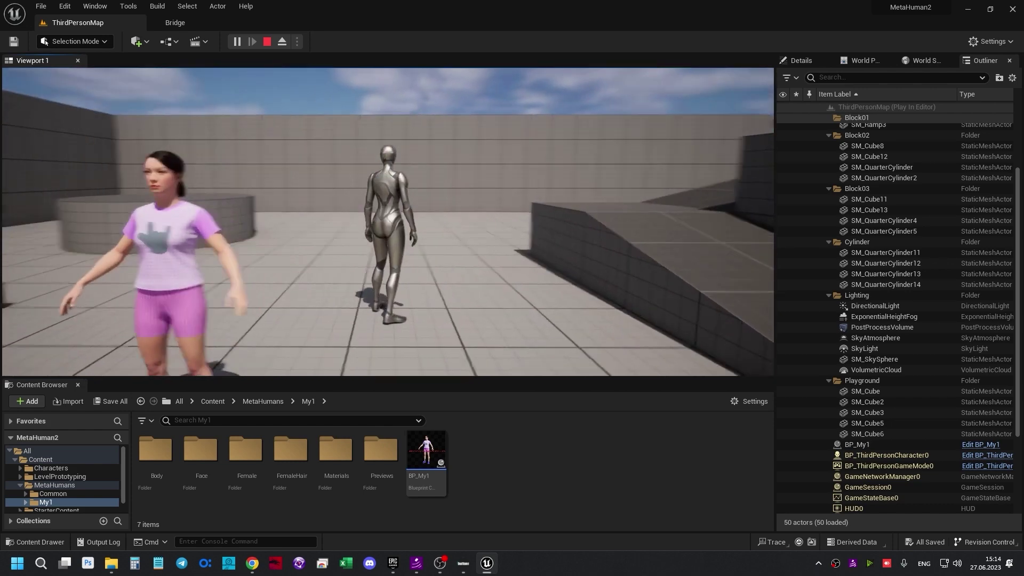
key(Escape)
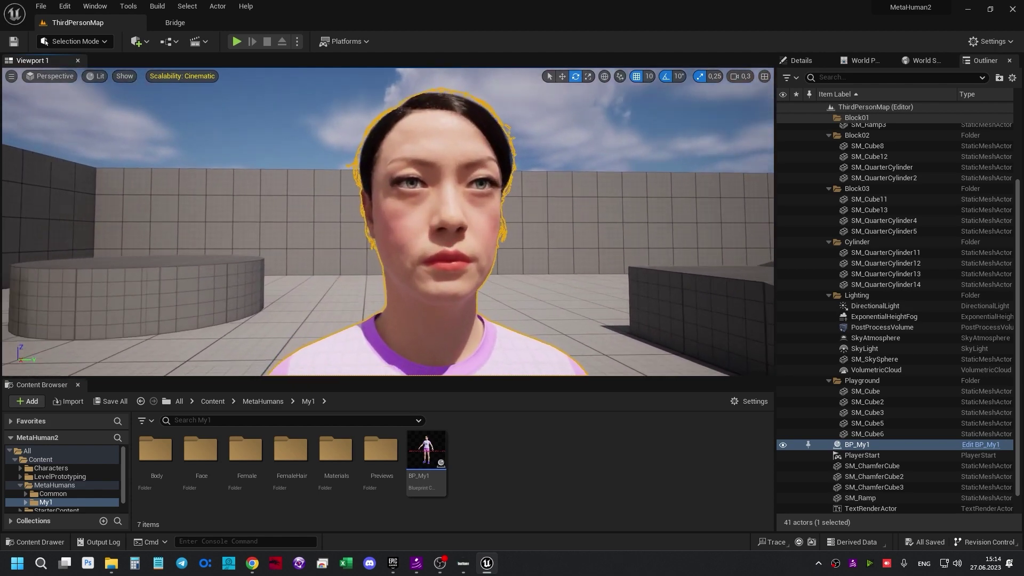
Open the BP_My1 Blueprint in its editor with Ctrl+E
scroll(388, 222, down, 5)
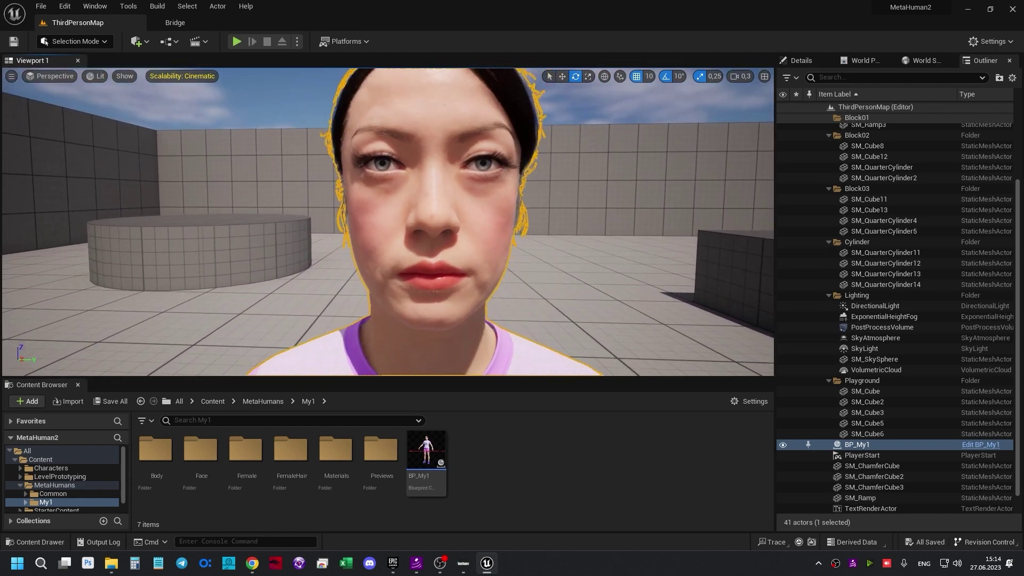
scroll(388, 221, down, 2)
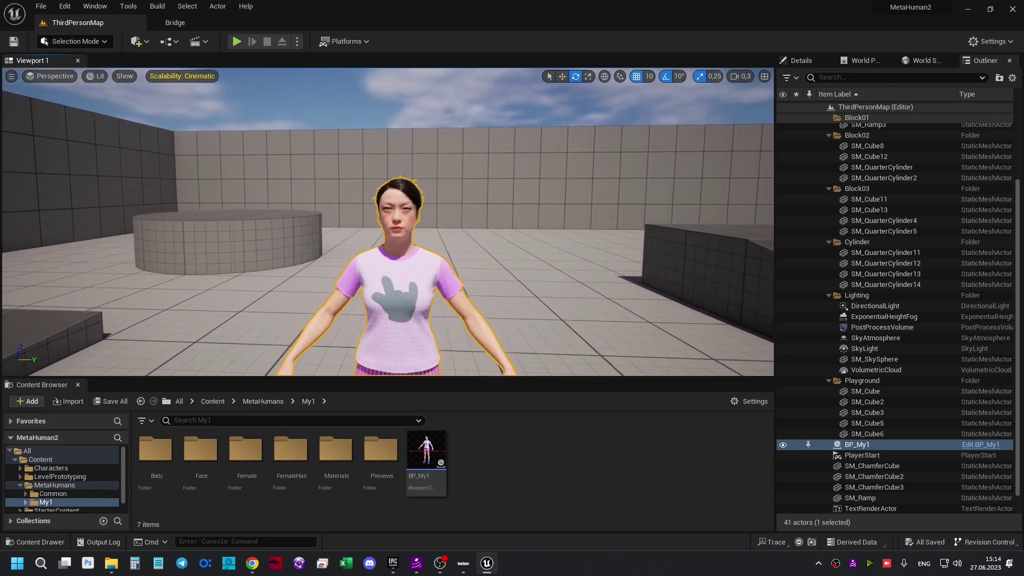
scroll(388, 221, down, 2)
scroll(387, 222, down, 2)
scroll(387, 221, down, 2)
scroll(388, 221, down, 2)
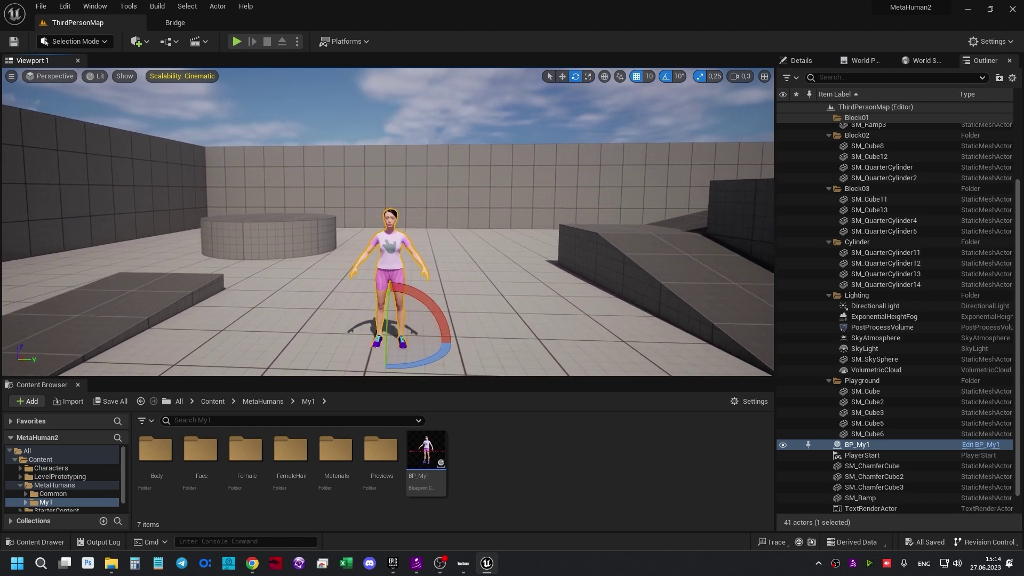
scroll(387, 222, down, 1)
scroll(388, 221, down, 2)
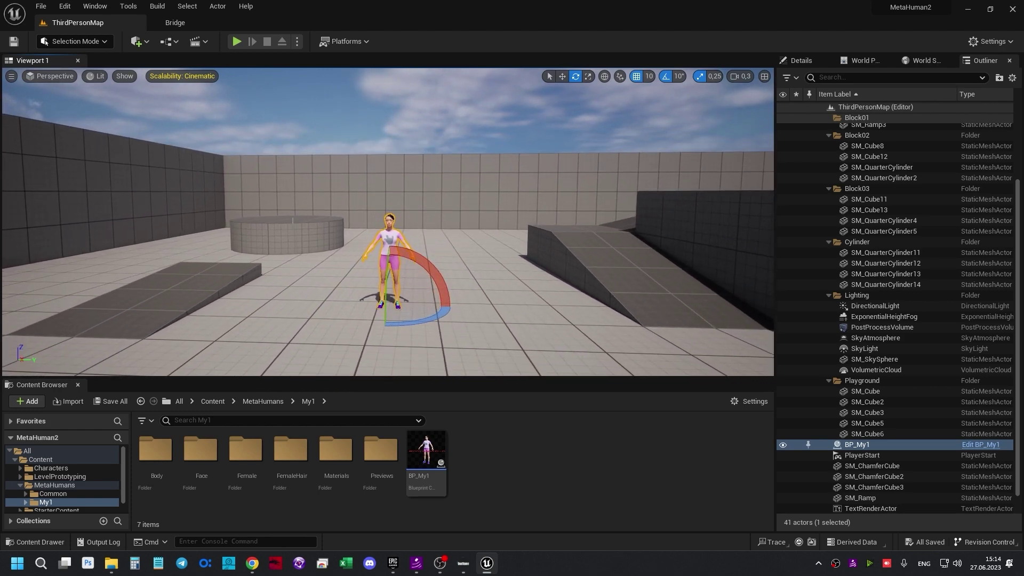
key(ctrl+e)
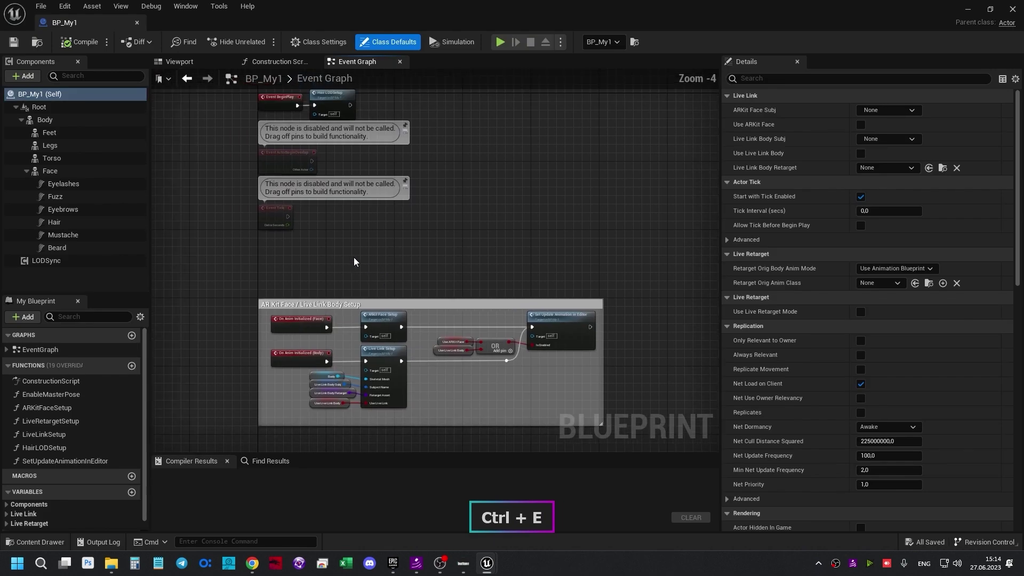
Set BP_My1's LODSync to 1 LOD, Forced LOD 0 and Min LOD 1, then compile and save
click(80, 262)
click(887, 211)
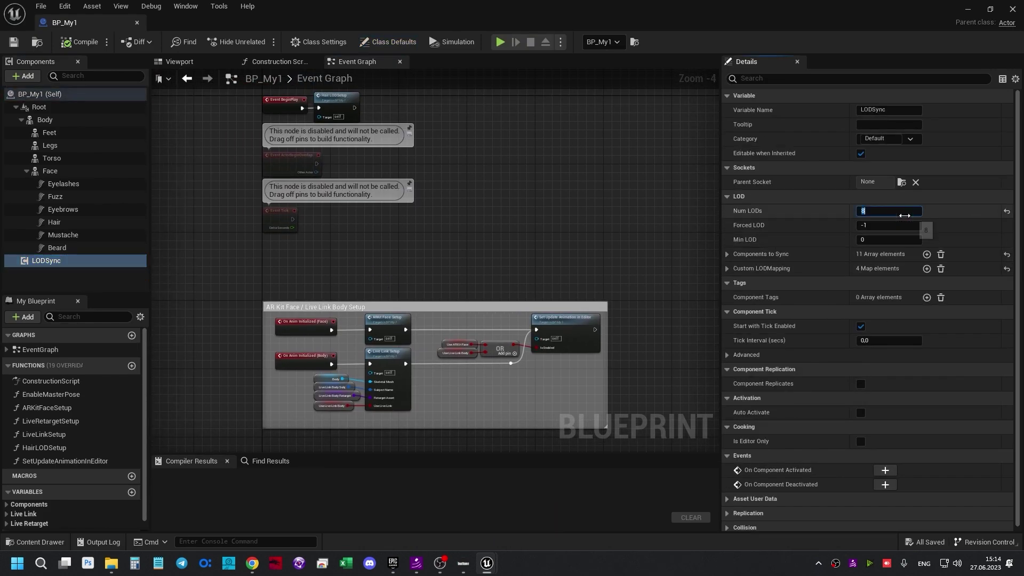
text(1)
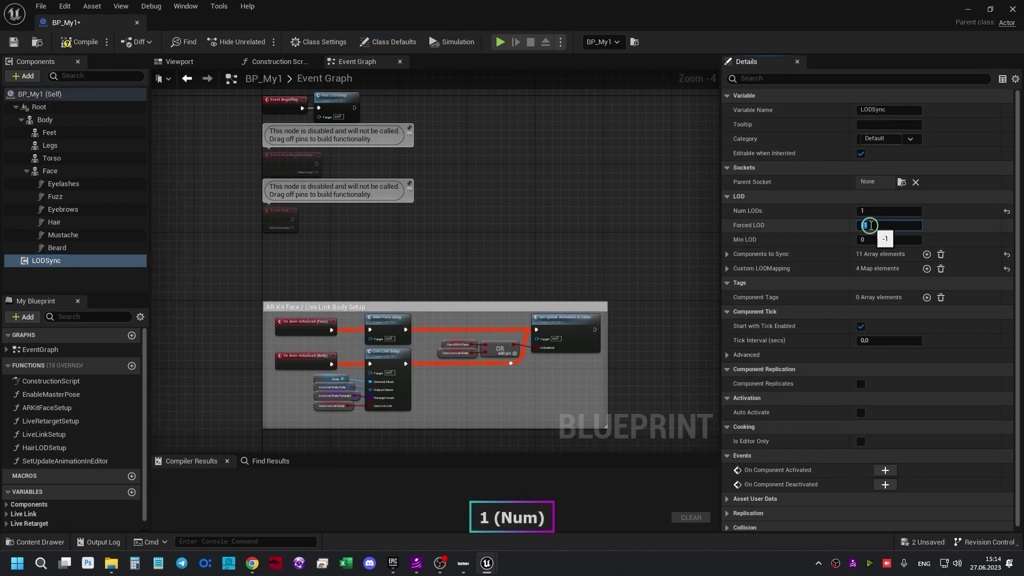
text(00)
click(875, 240)
text(11)
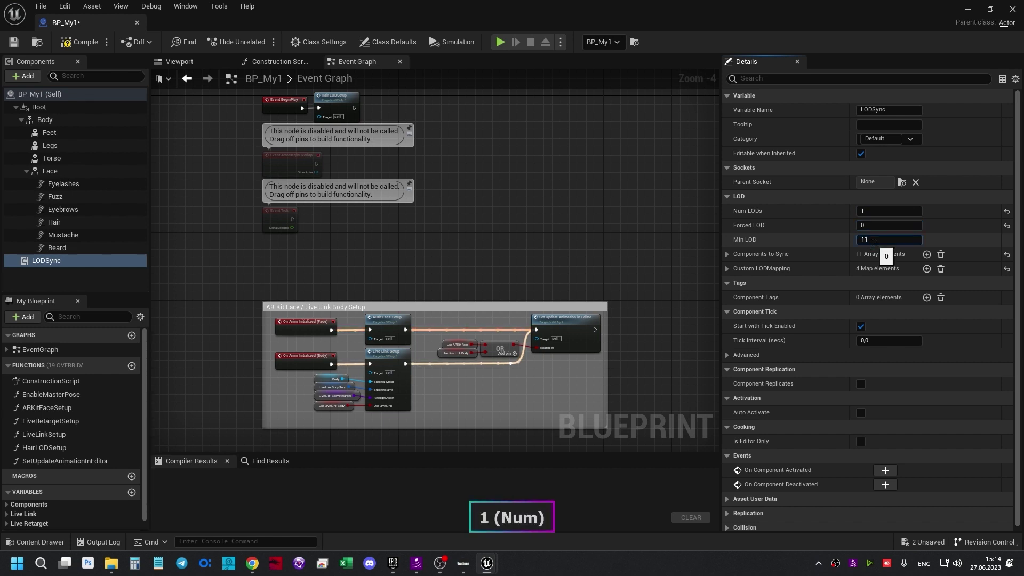
key(BackSpace)
key(Return)
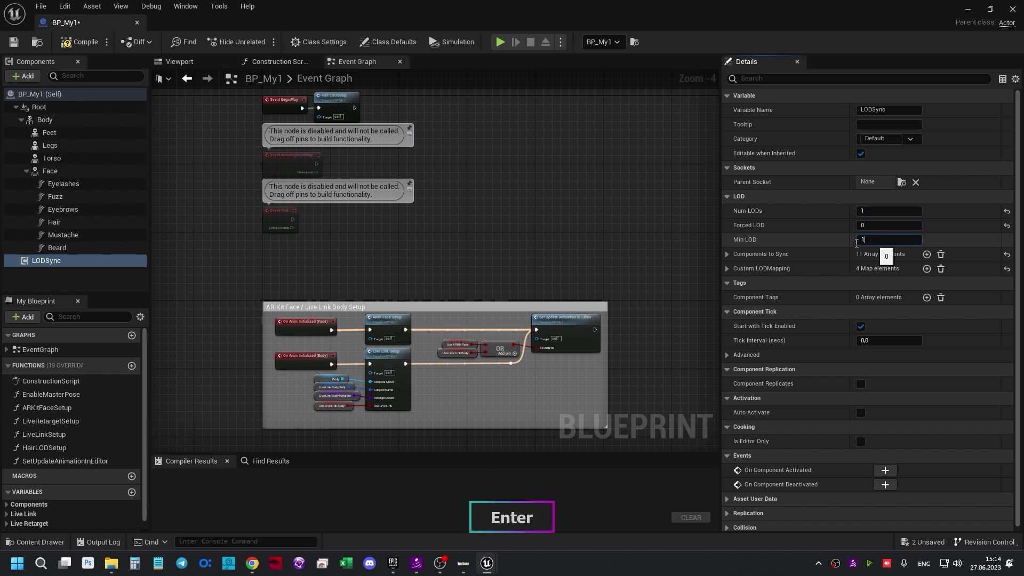
click(86, 44)
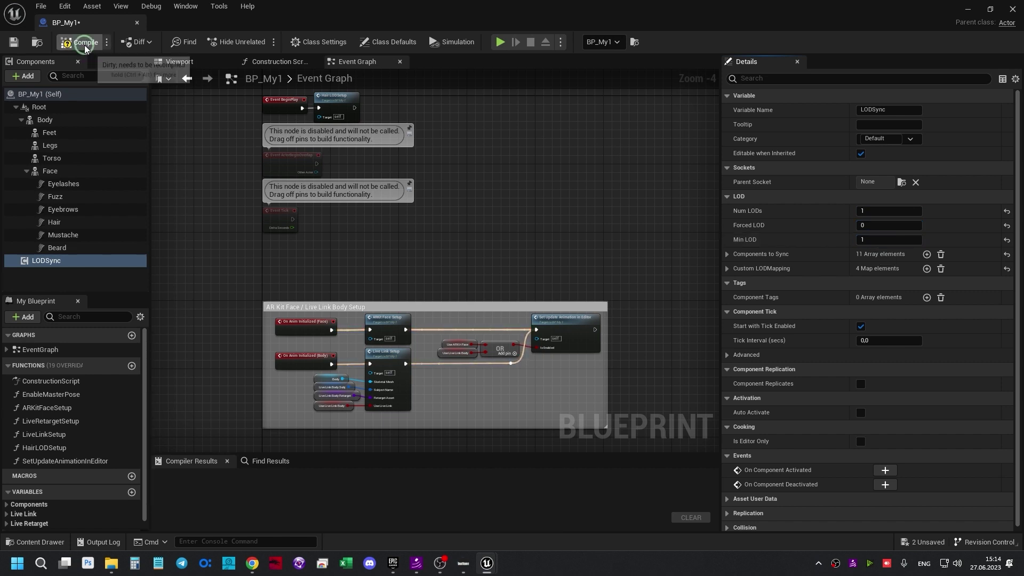
click(9, 48)
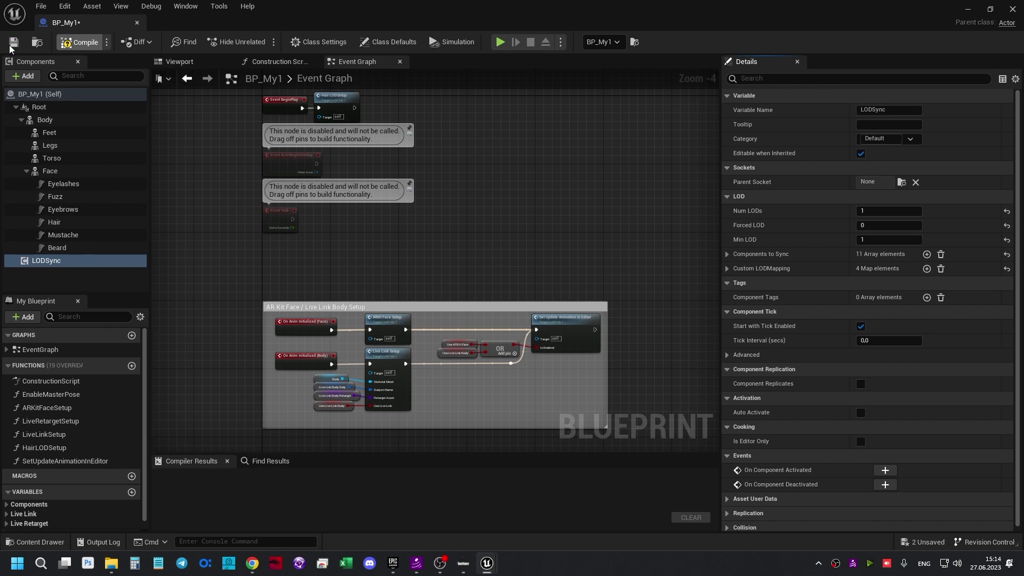
Back in ThirdPersonMap, turn on the viewport FPS readout and view My1 from several angles
click(37, 41)
right_drag(350, 209, 358, 208)
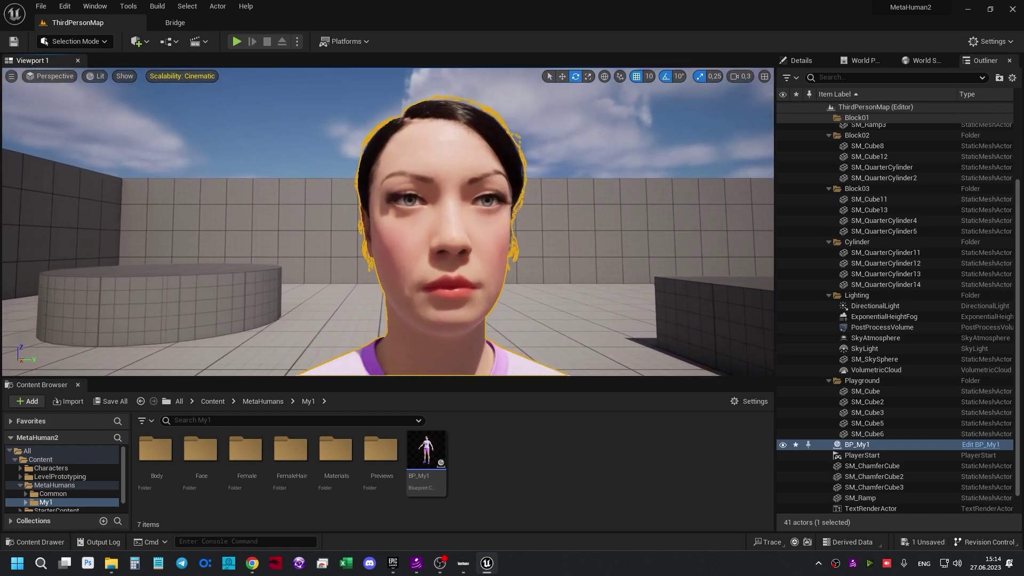
right_drag(179, 122, 180, 122)
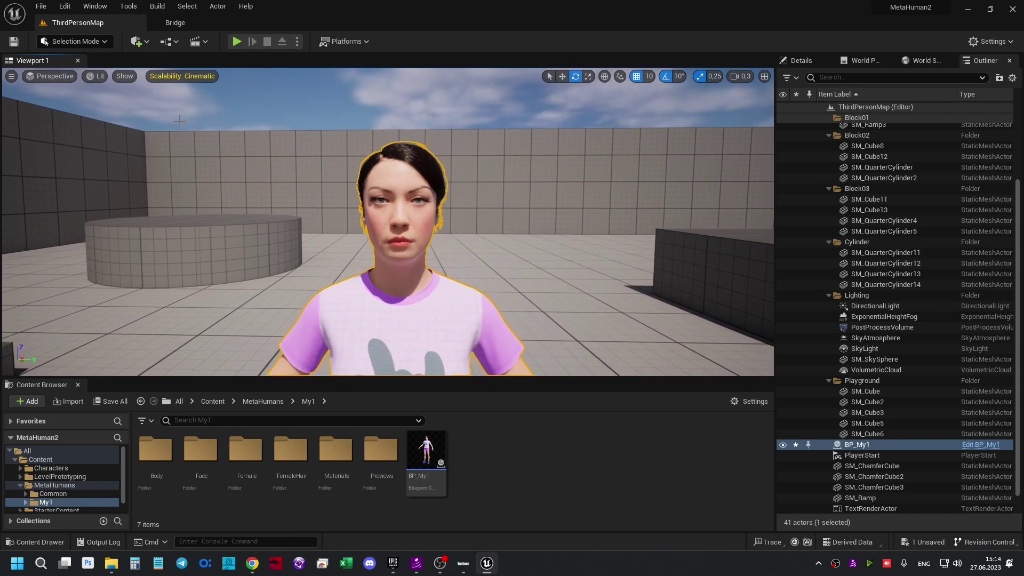
click(10, 77)
click(45, 123)
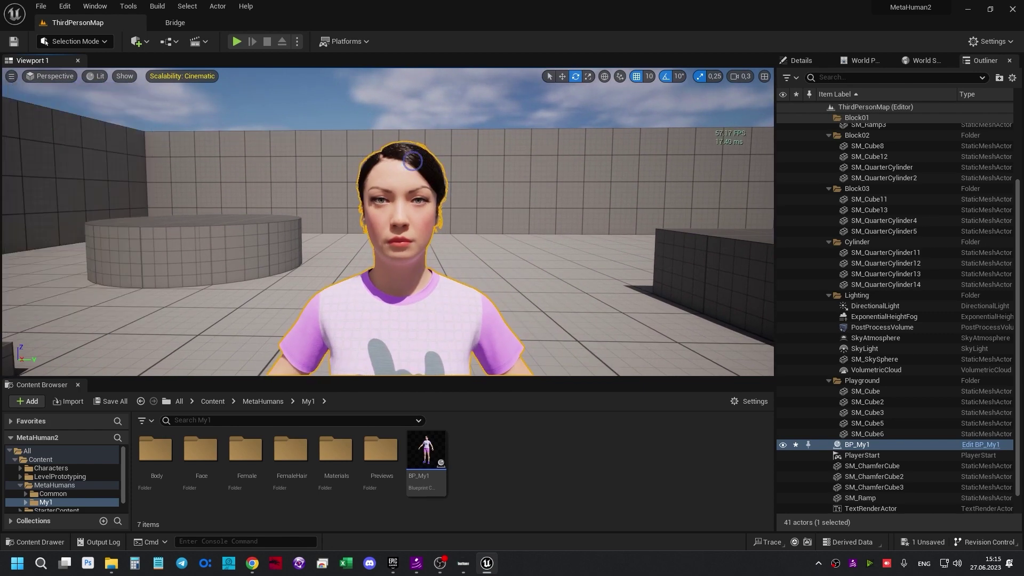
right_drag(413, 161, 412, 161)
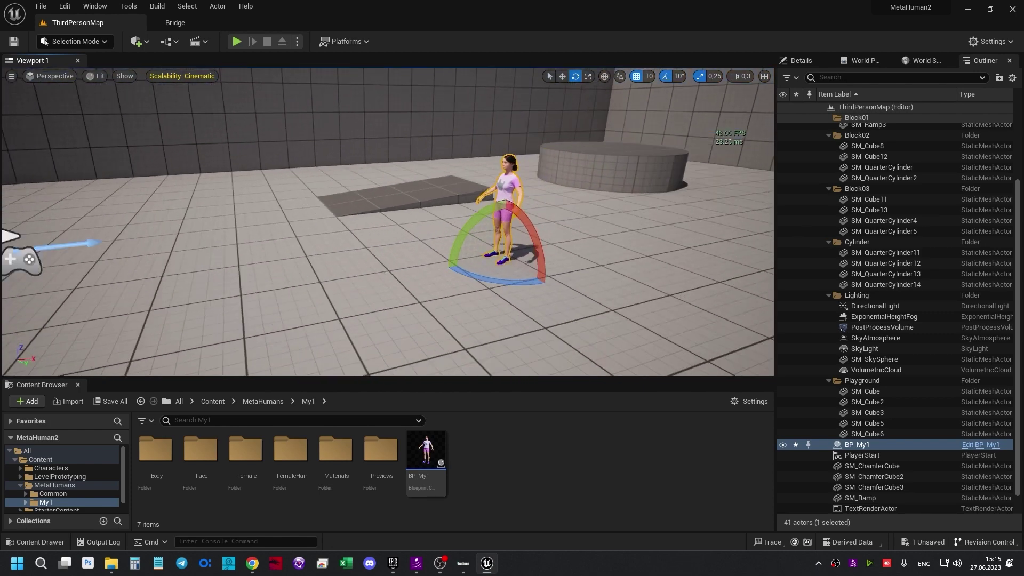
alt+drag(378, 193, 378, 193)
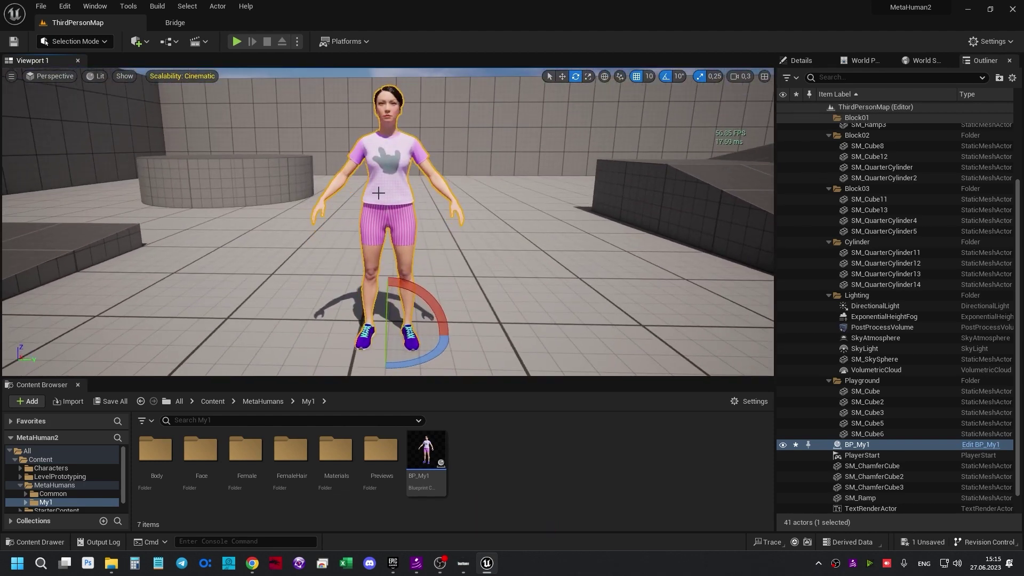